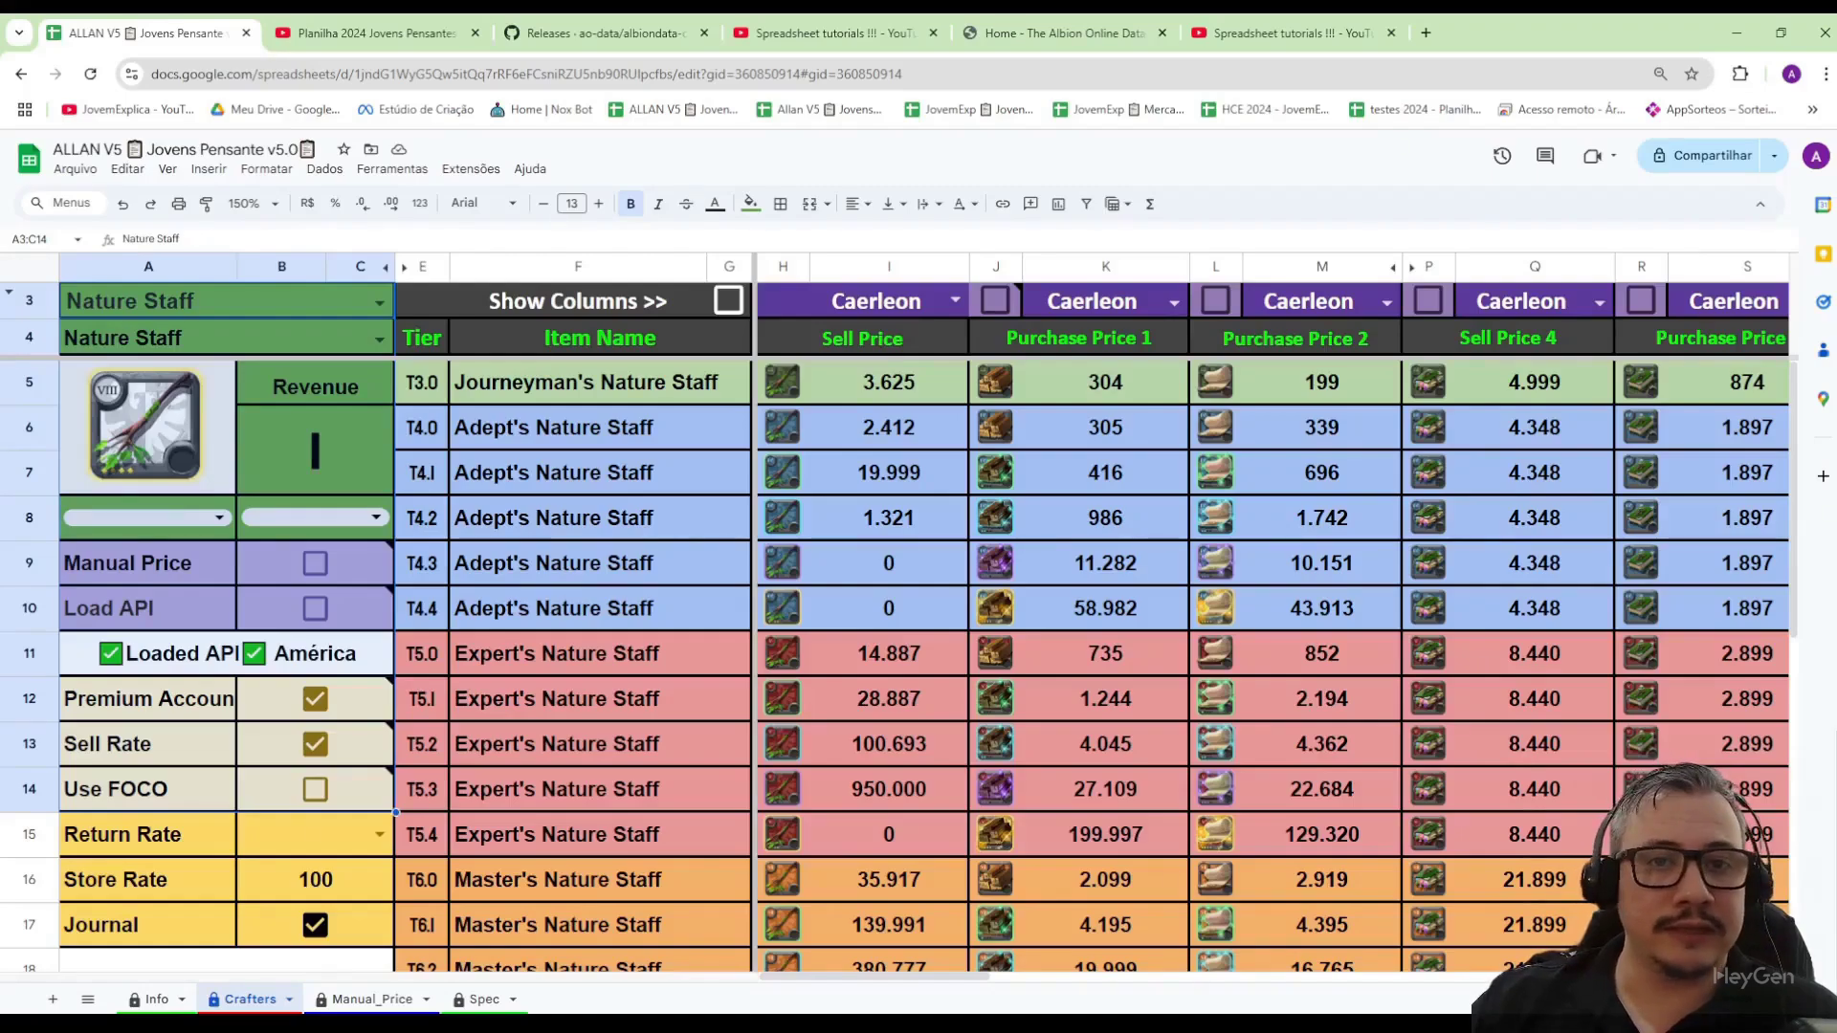
- Review the sell and purchase price columns and their city choices on the Crafters sheet
scroll(565, 895, down, 2)
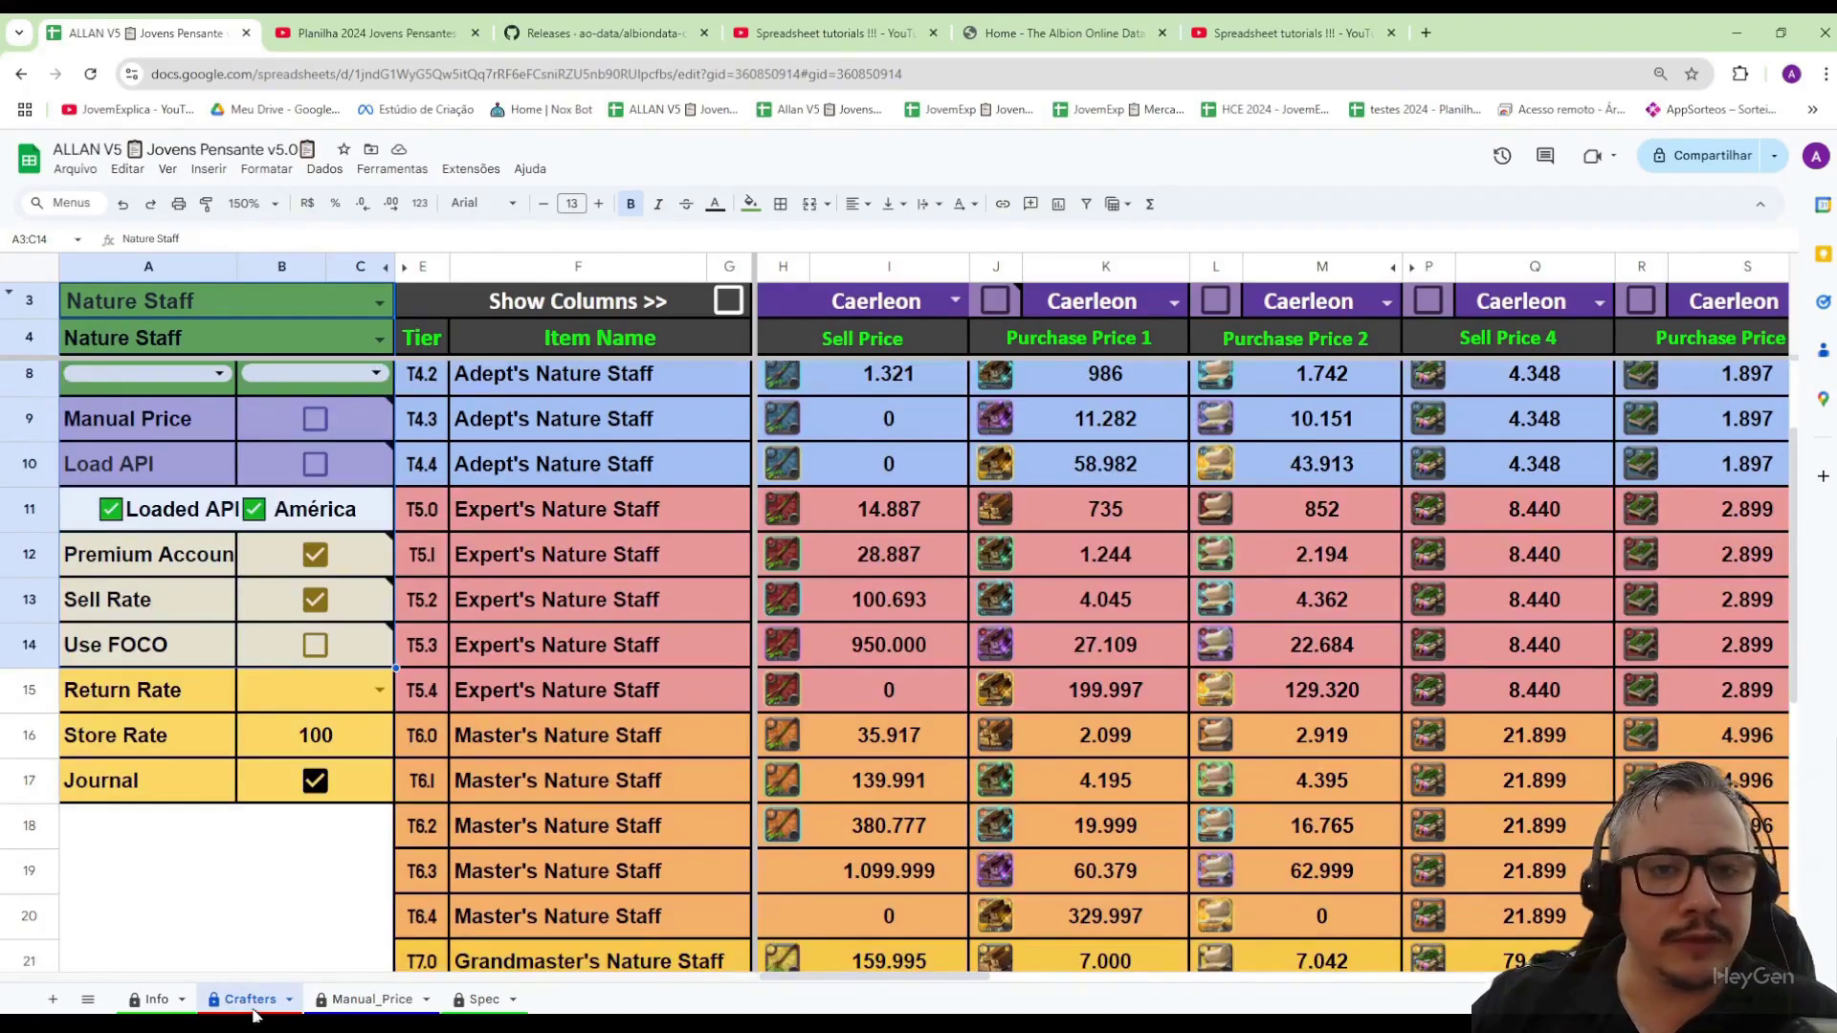
scroll(287, 892, up, 2)
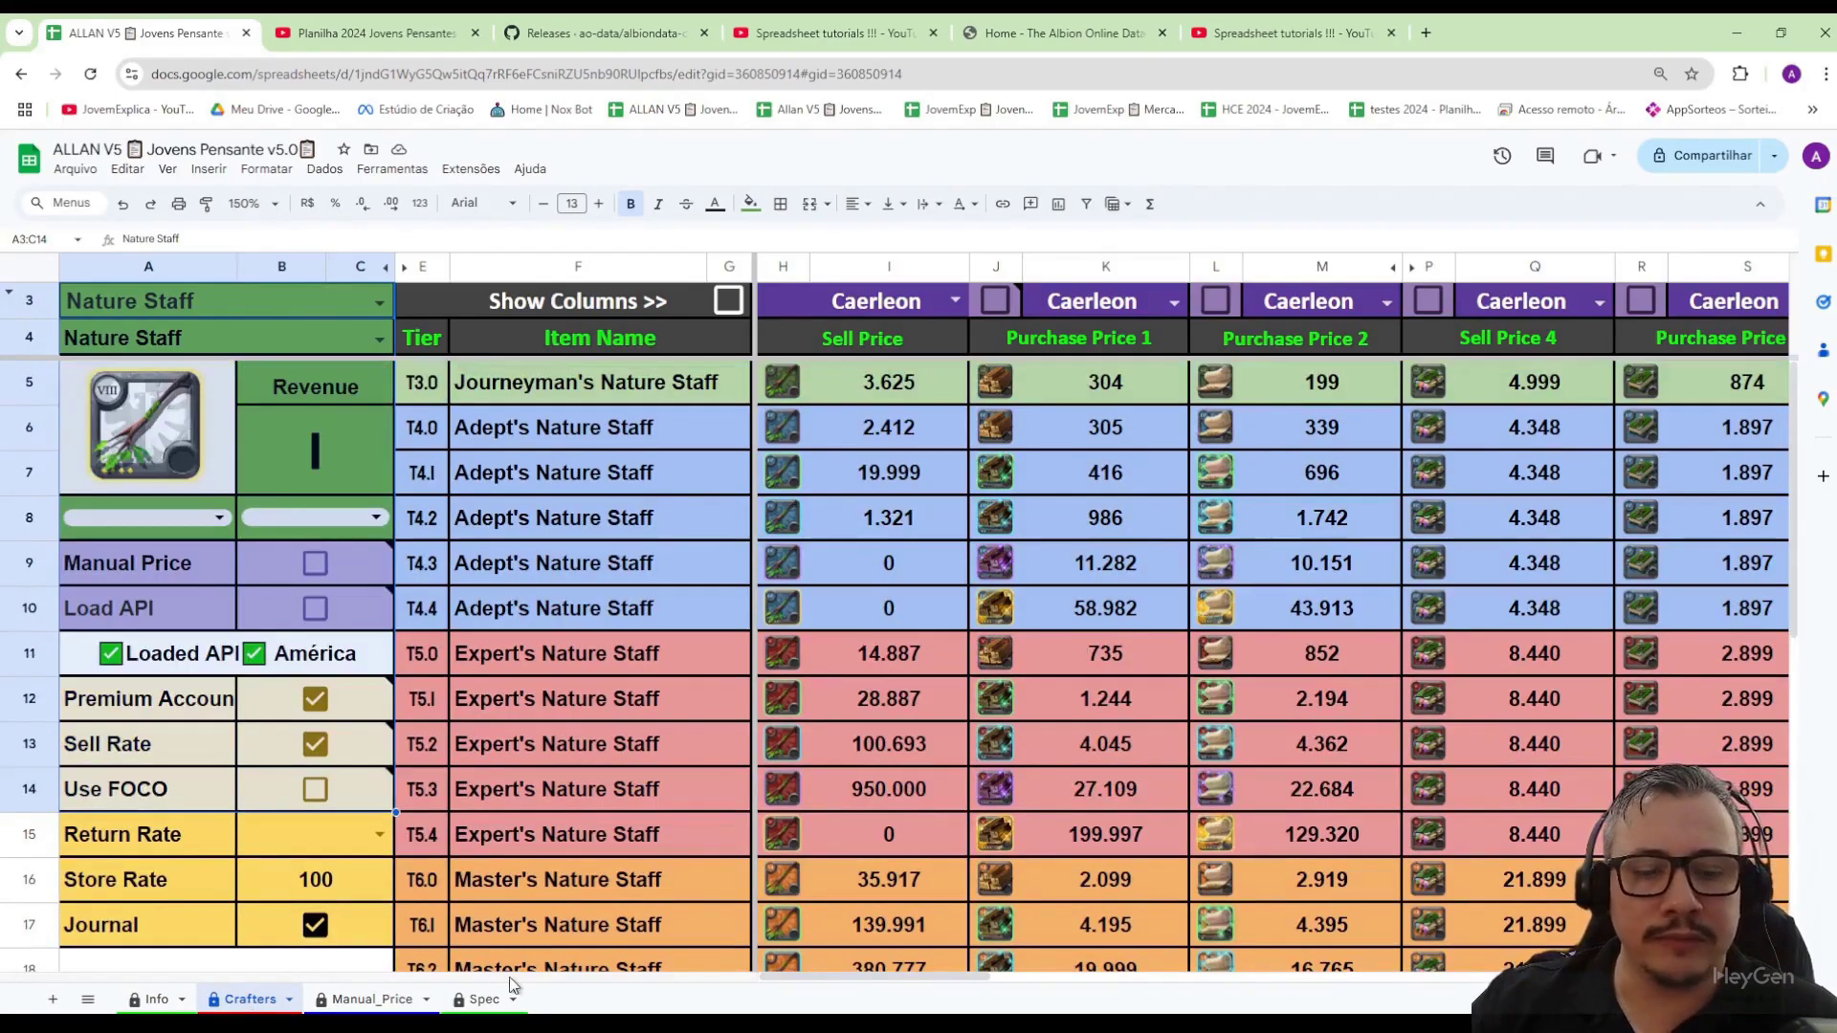
drag(913, 986, 861, 947)
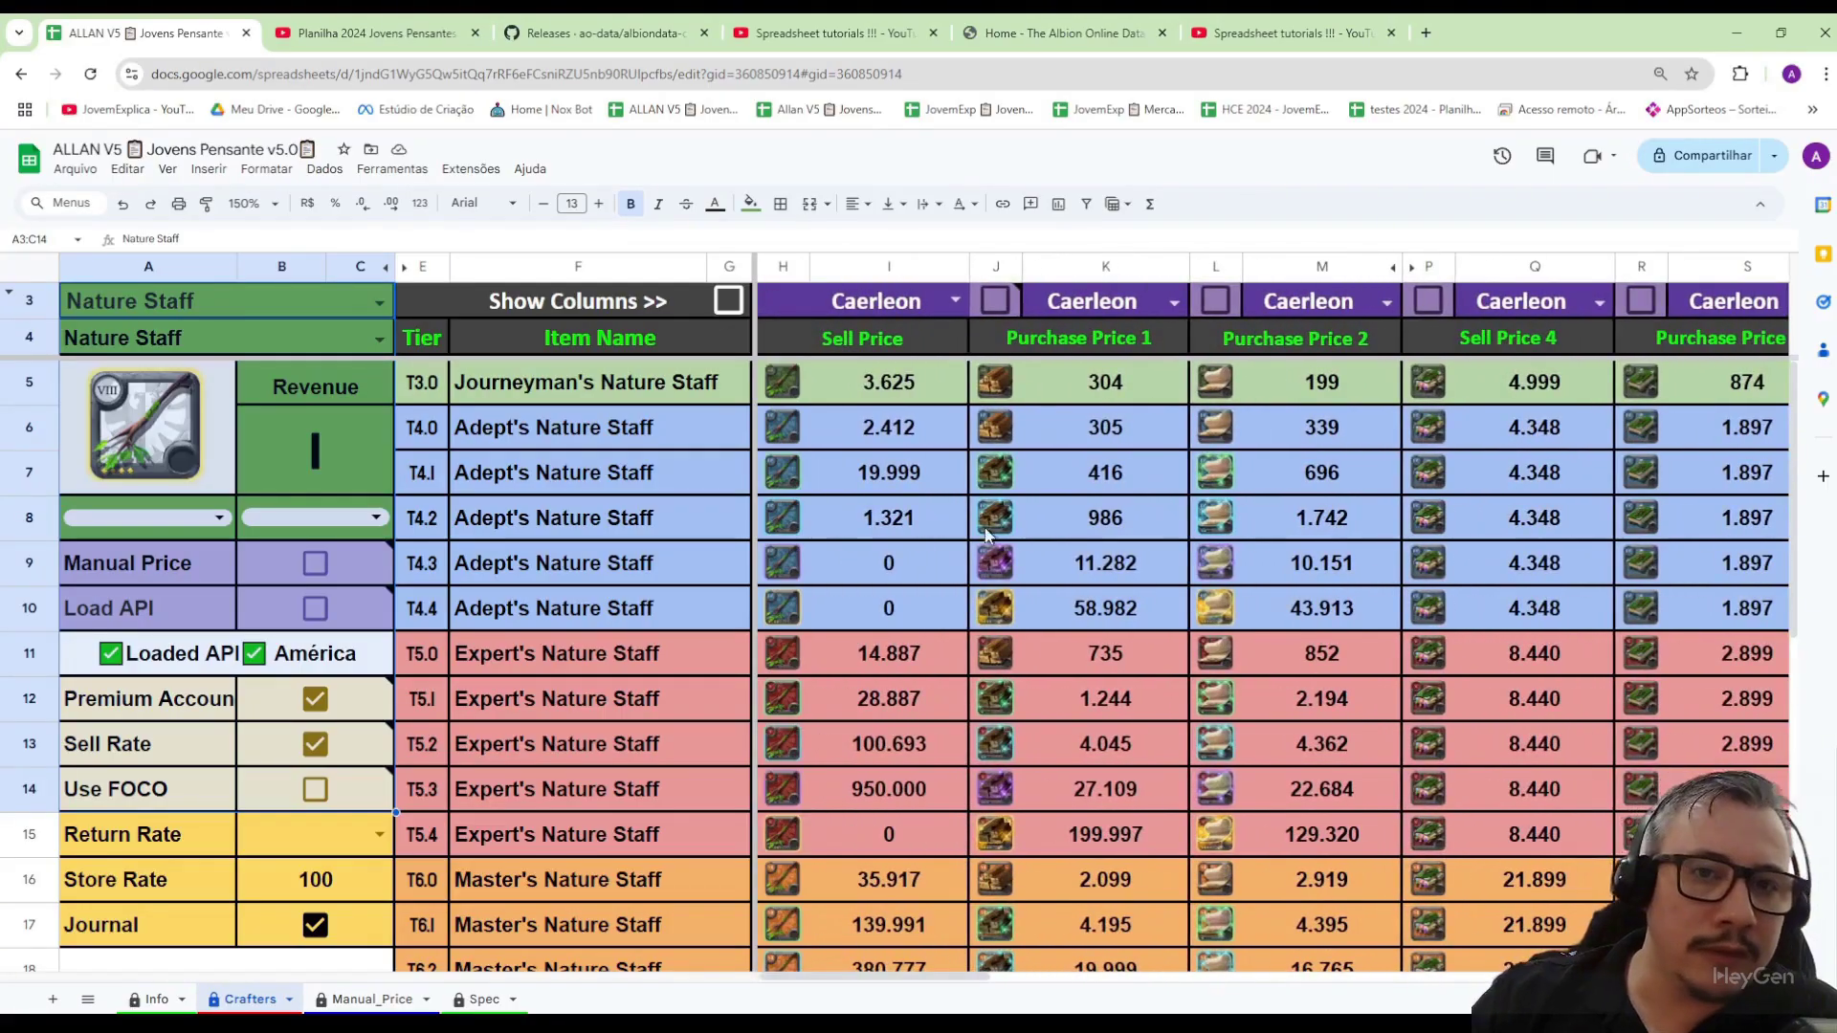
drag(1093, 418, 1105, 608)
drag(889, 428, 897, 616)
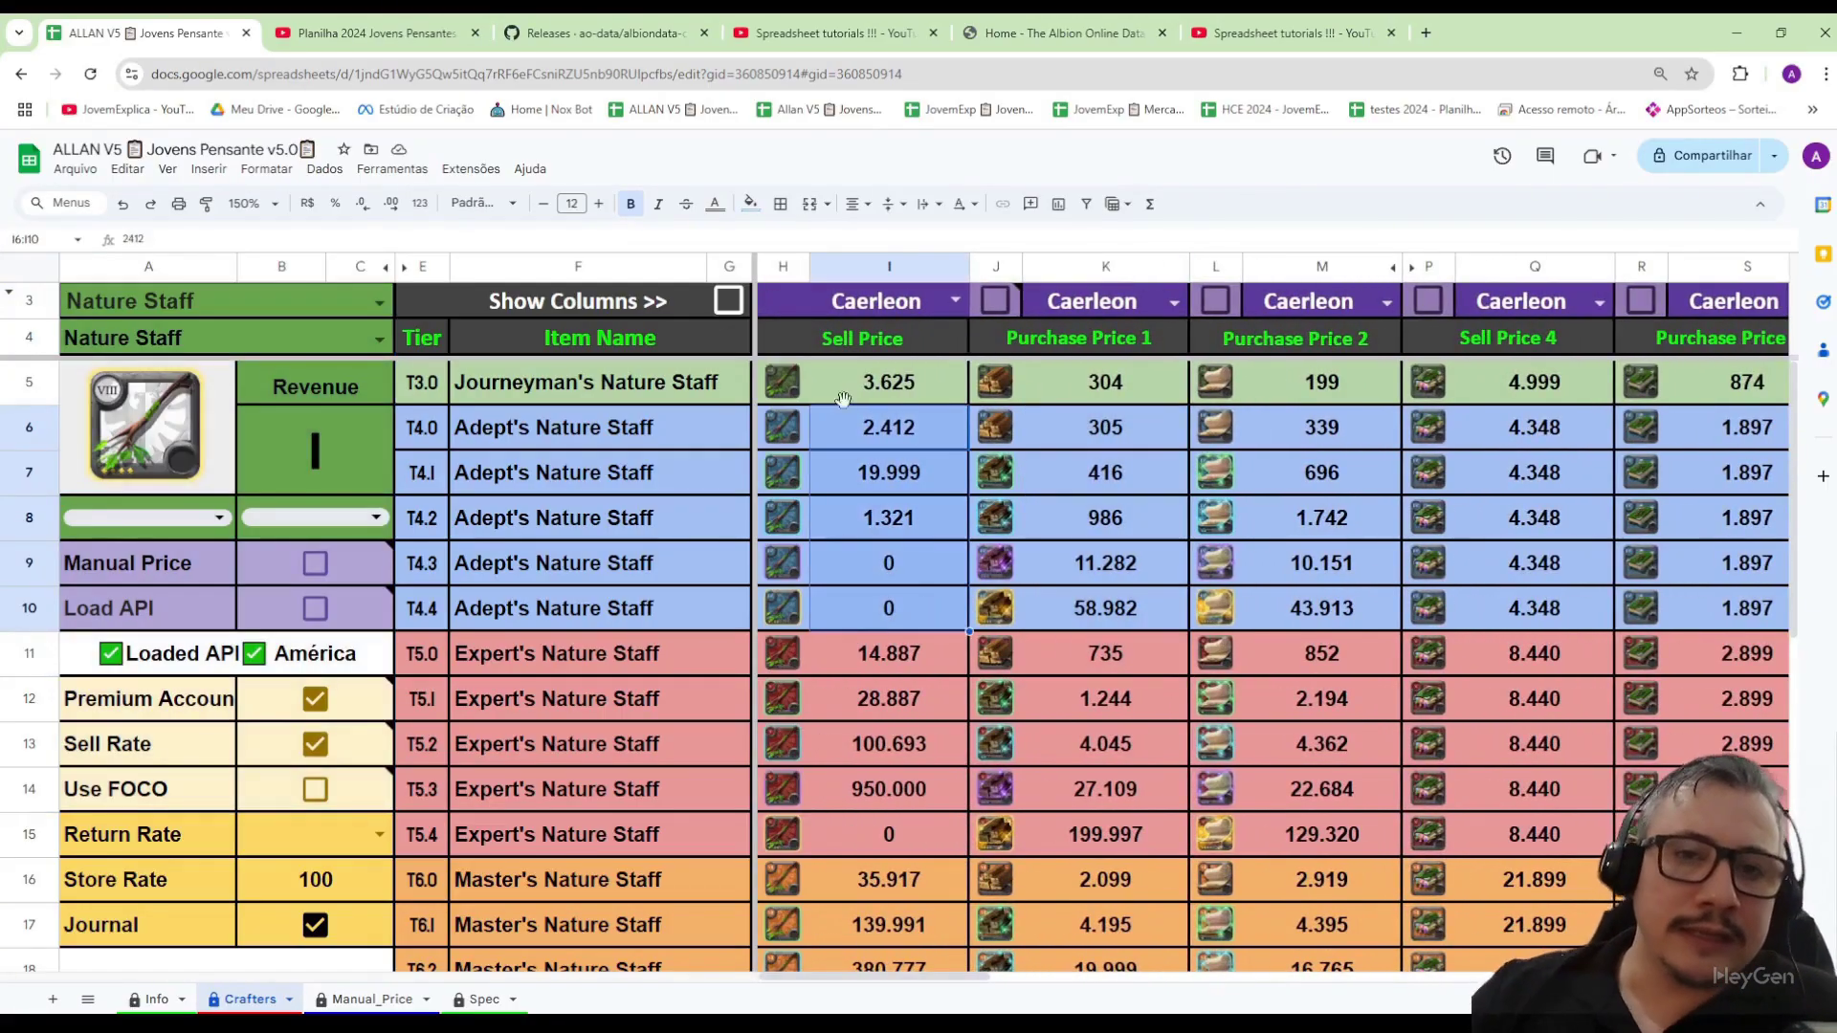
click(881, 299)
click(1083, 299)
click(1308, 301)
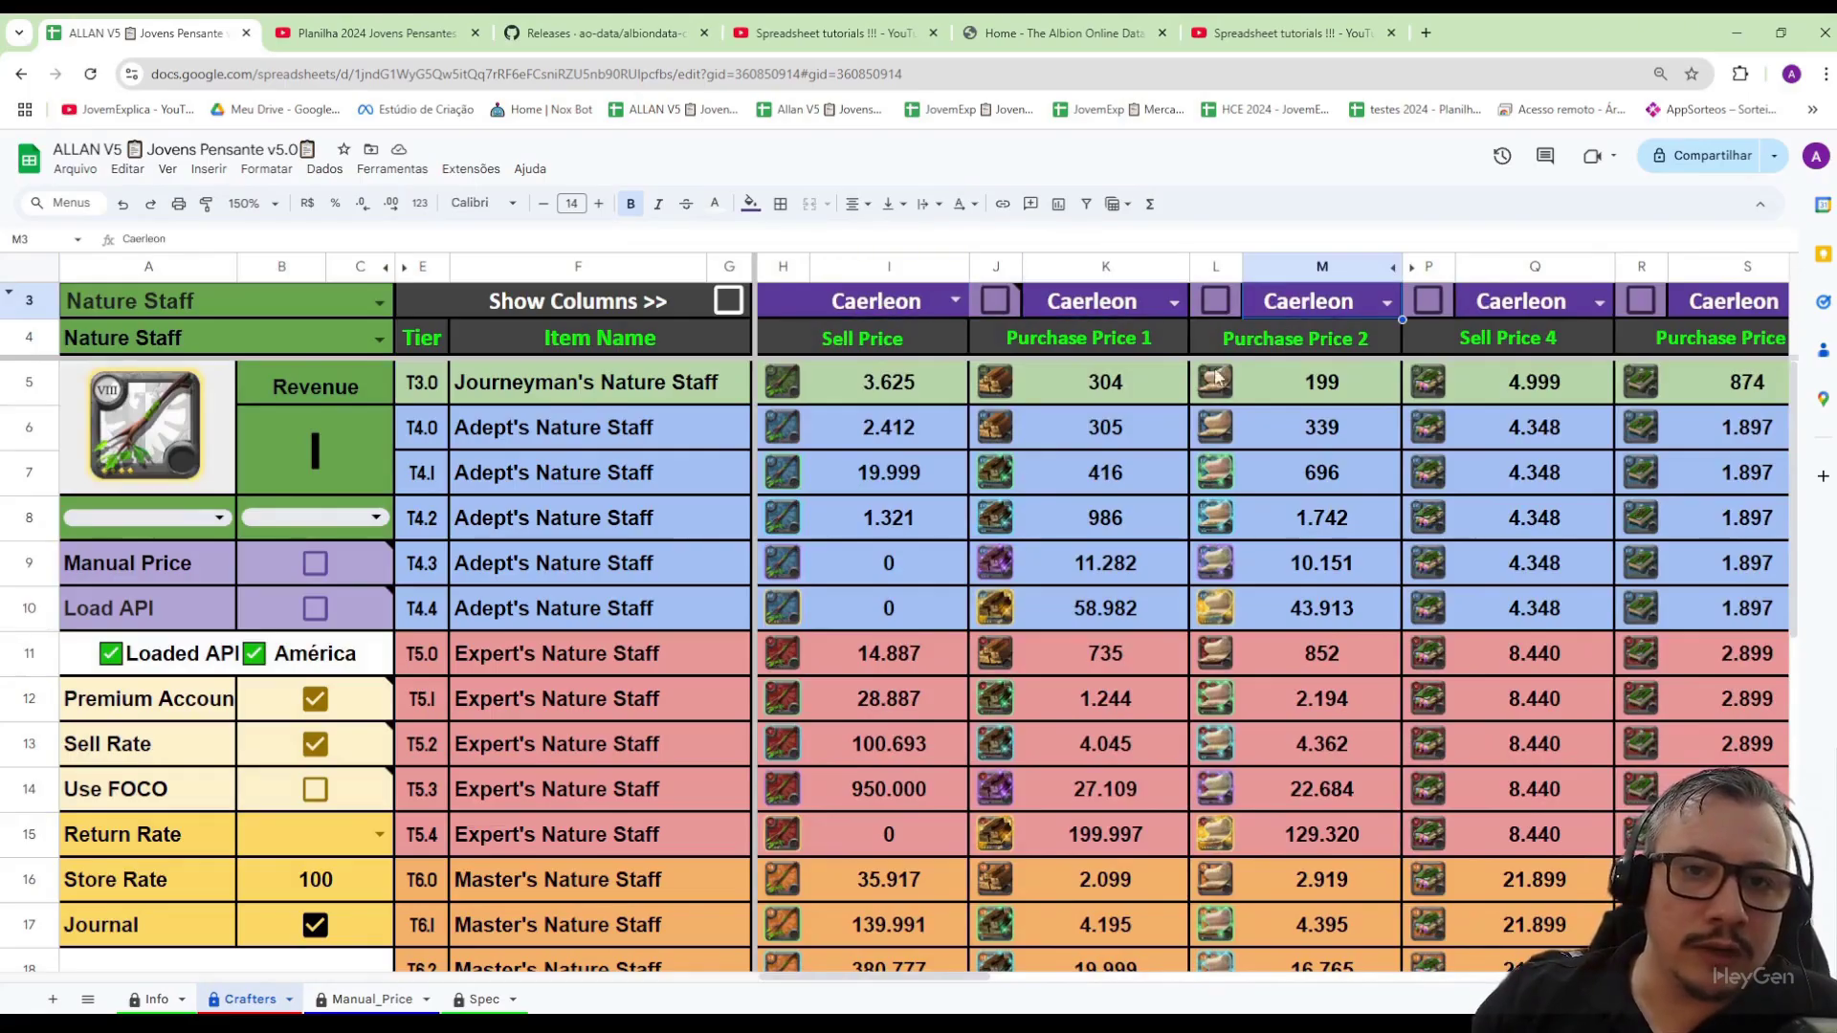
scroll(689, 736, down, 1)
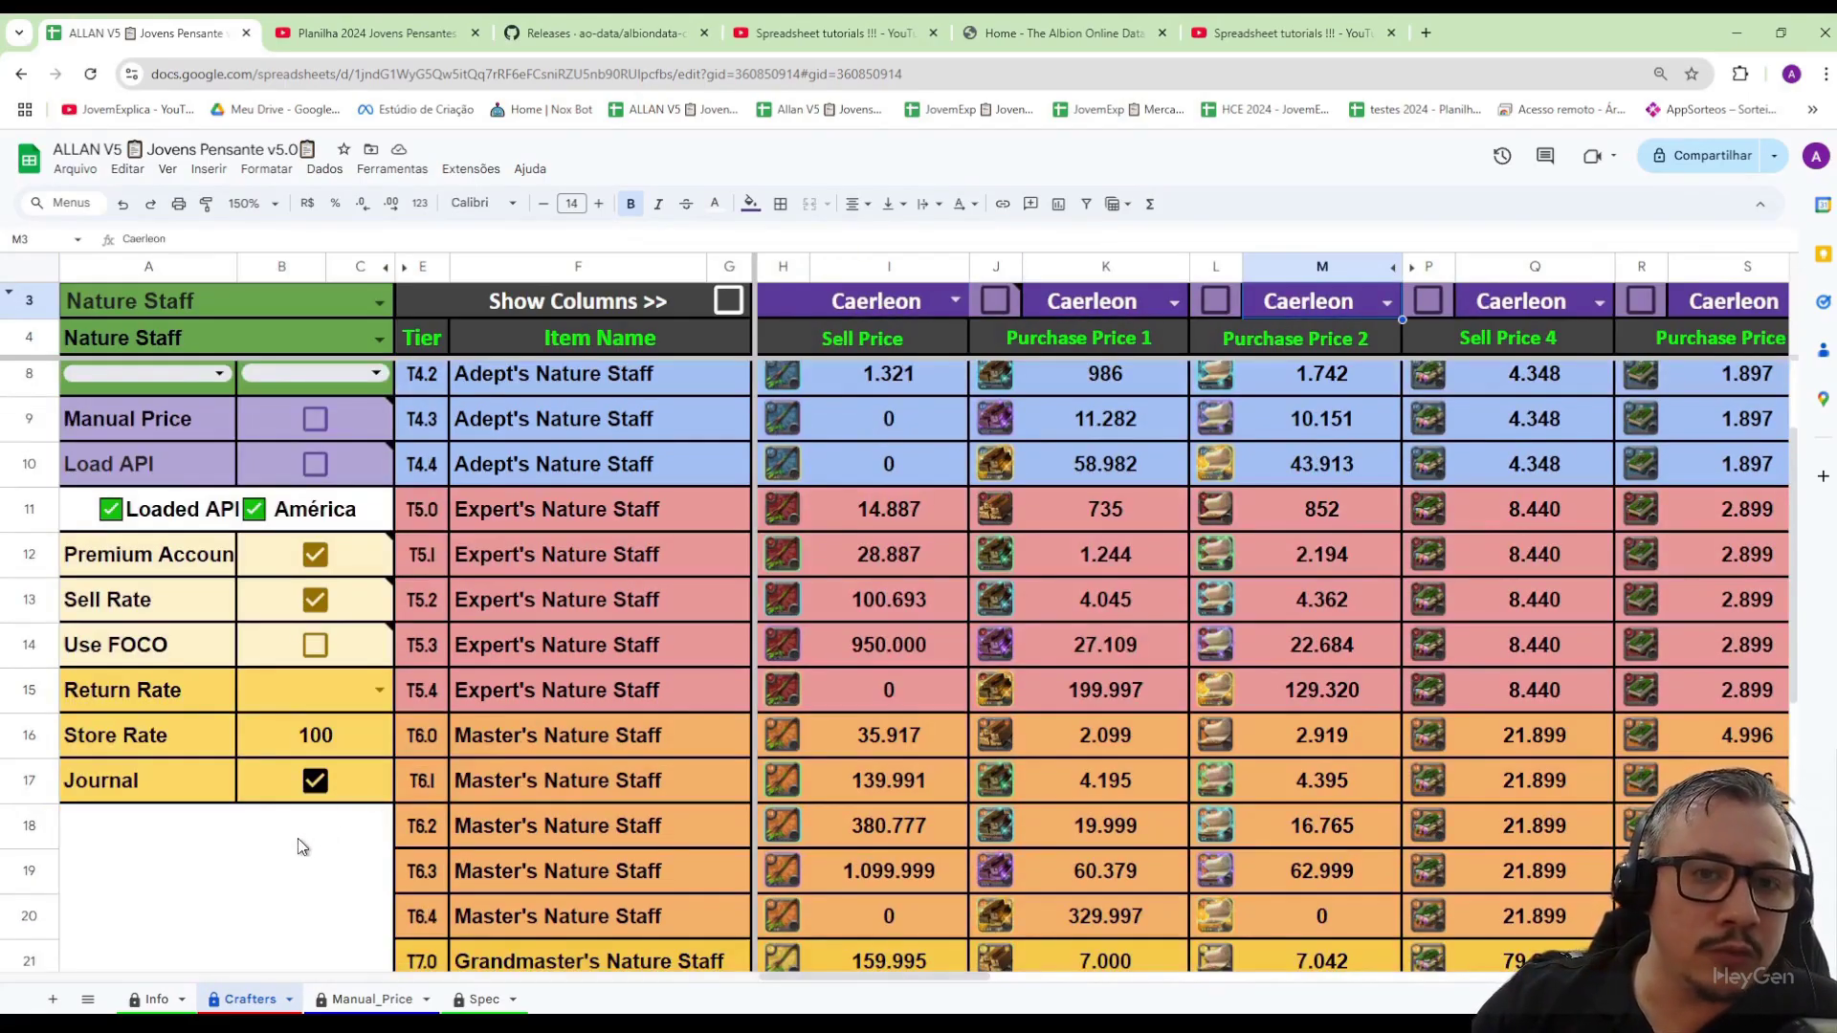
scroll(229, 695, up, 1)
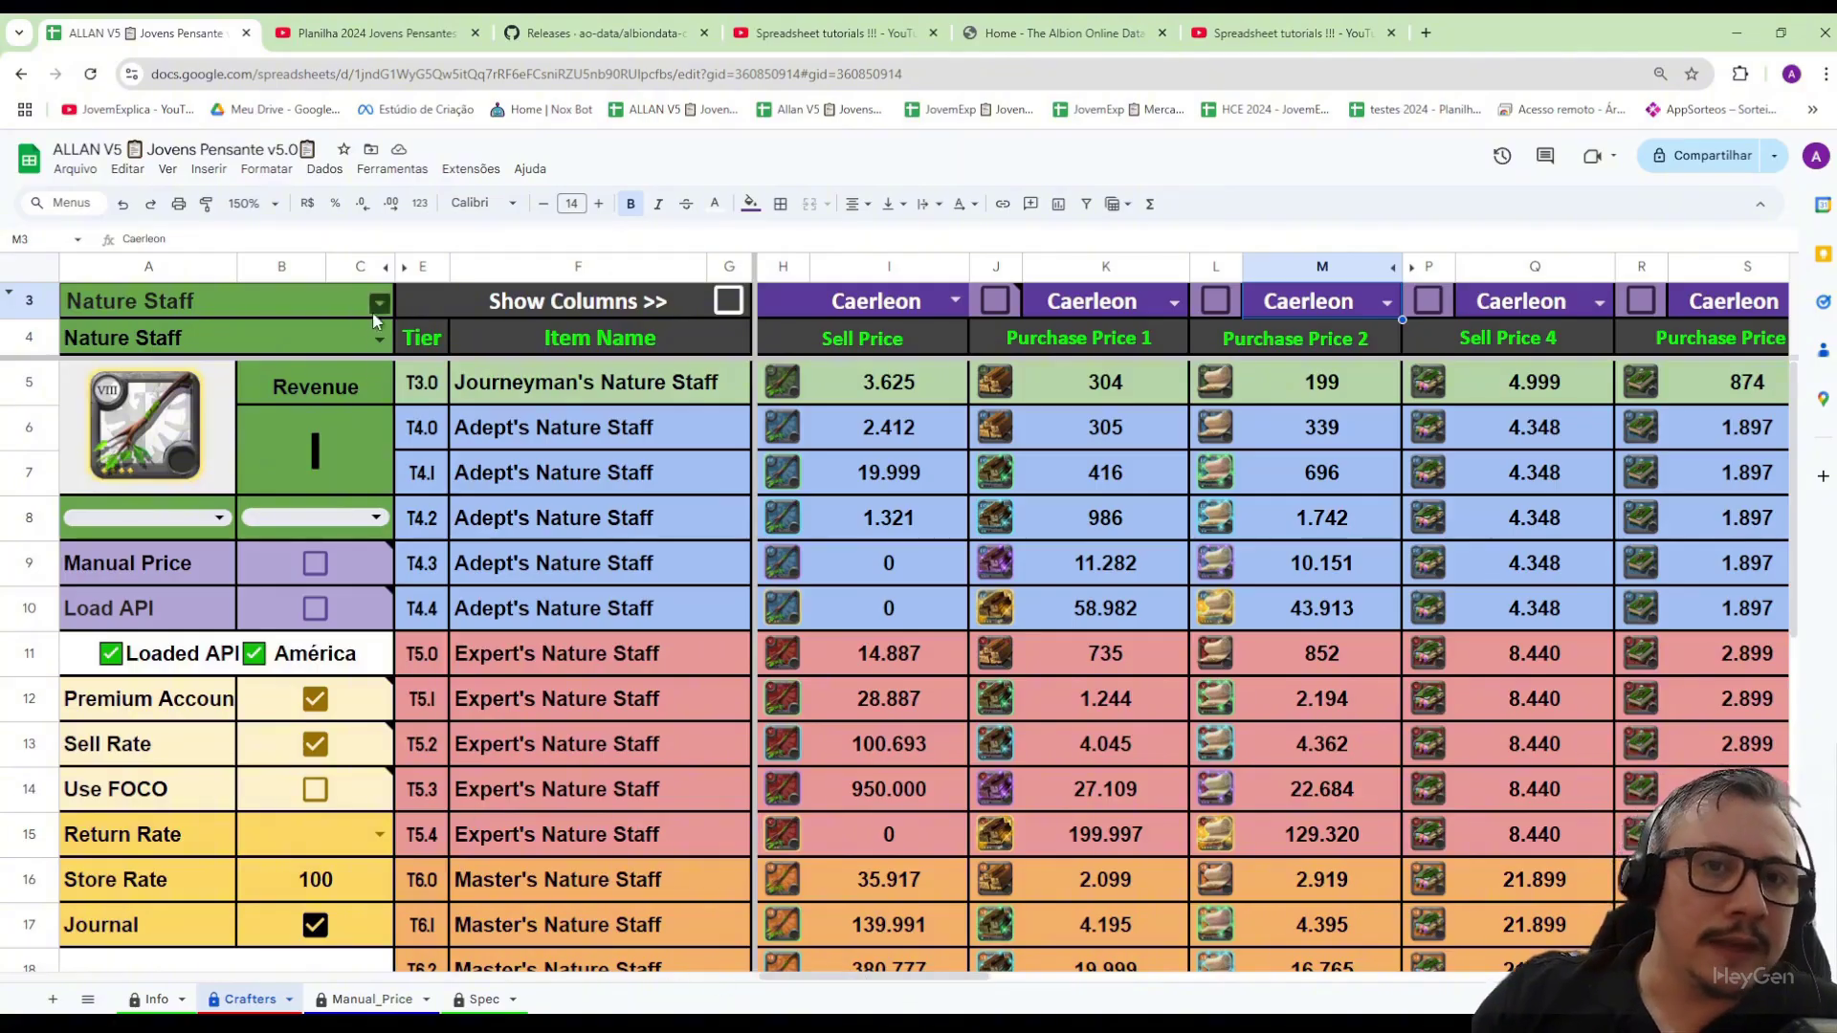
scroll(336, 819, down, 1)
drag(306, 861, 141, 581)
scroll(158, 593, up, 1)
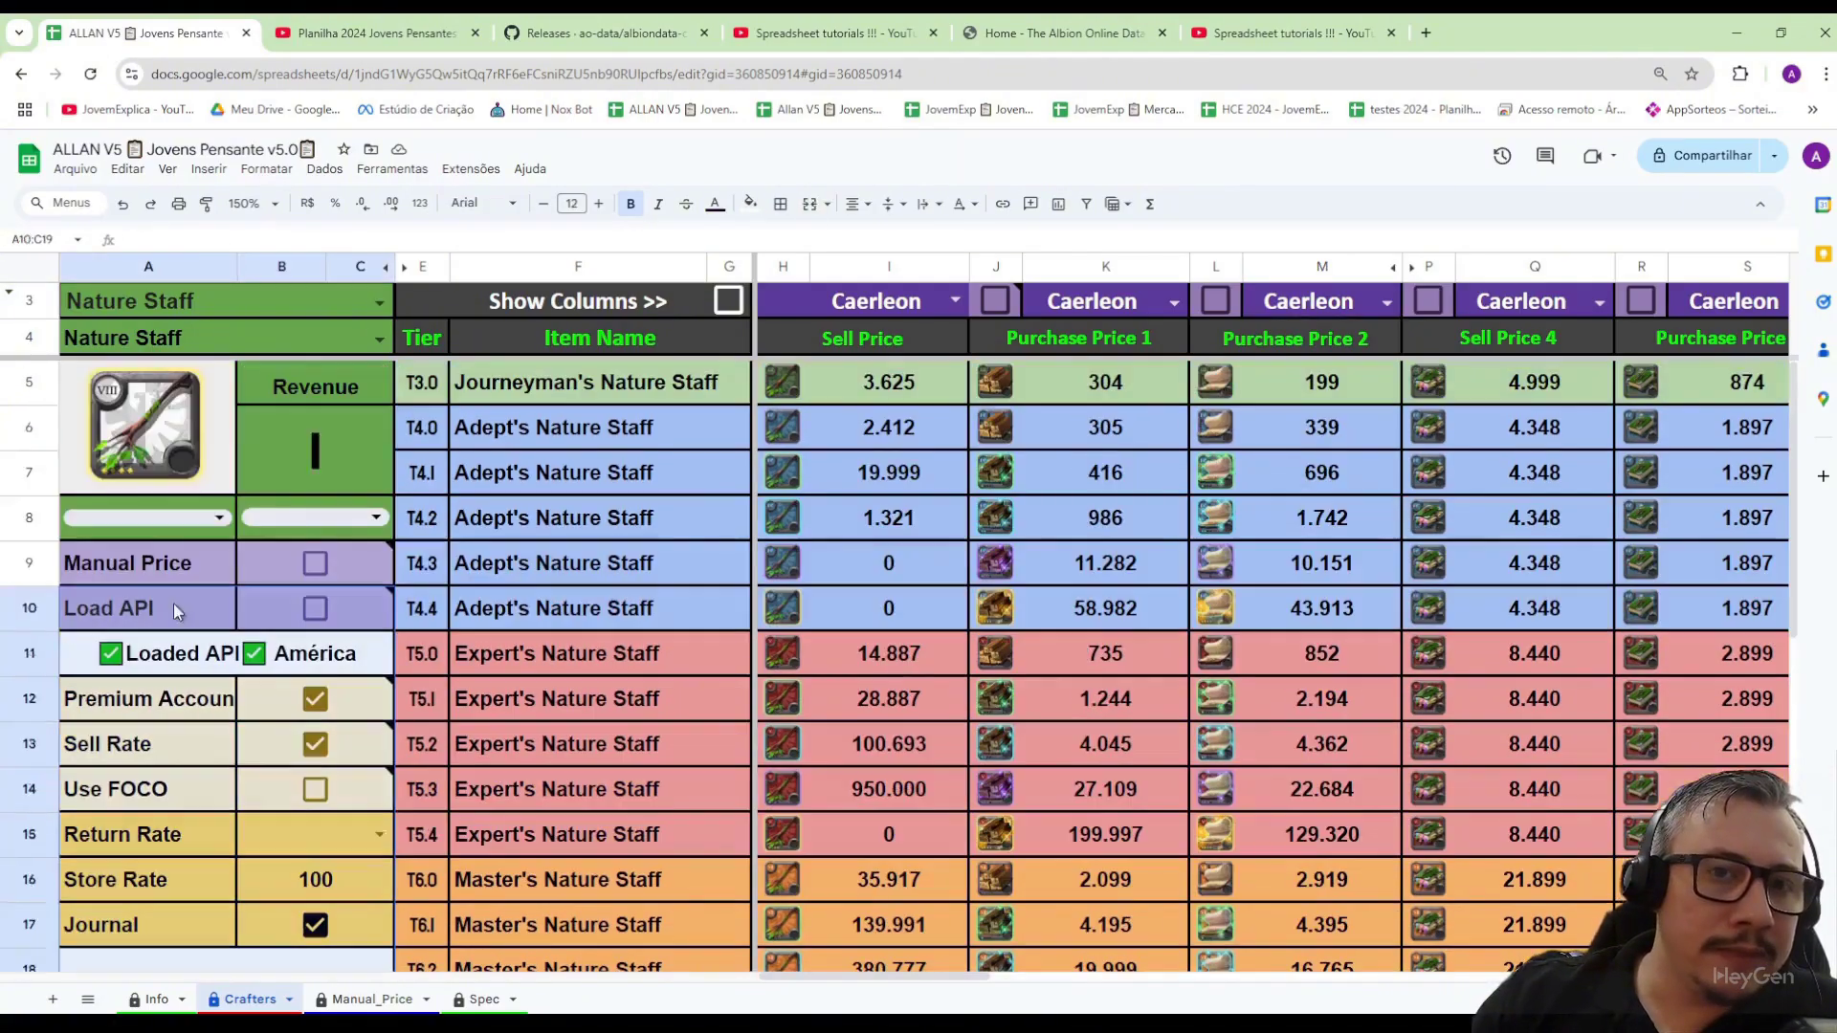
- Change the crafting category in A3 from Workers to Refiner
click(381, 302)
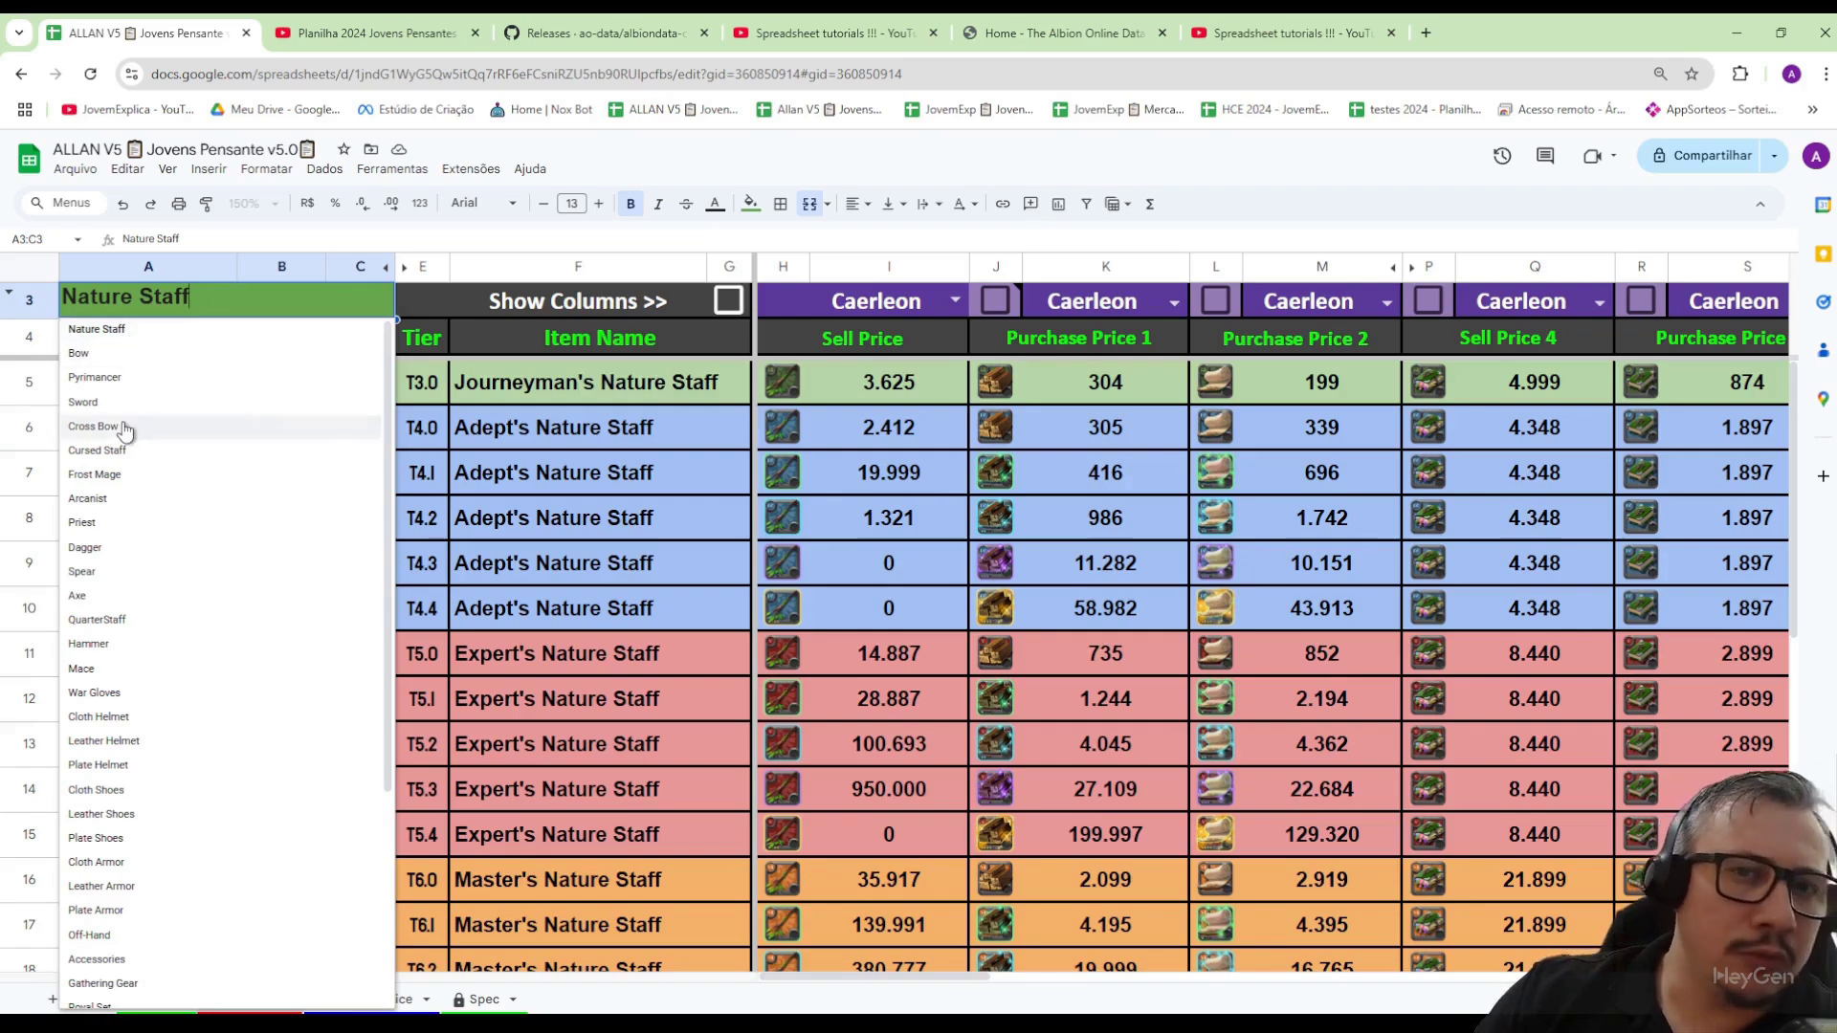
scroll(139, 549, down, 4)
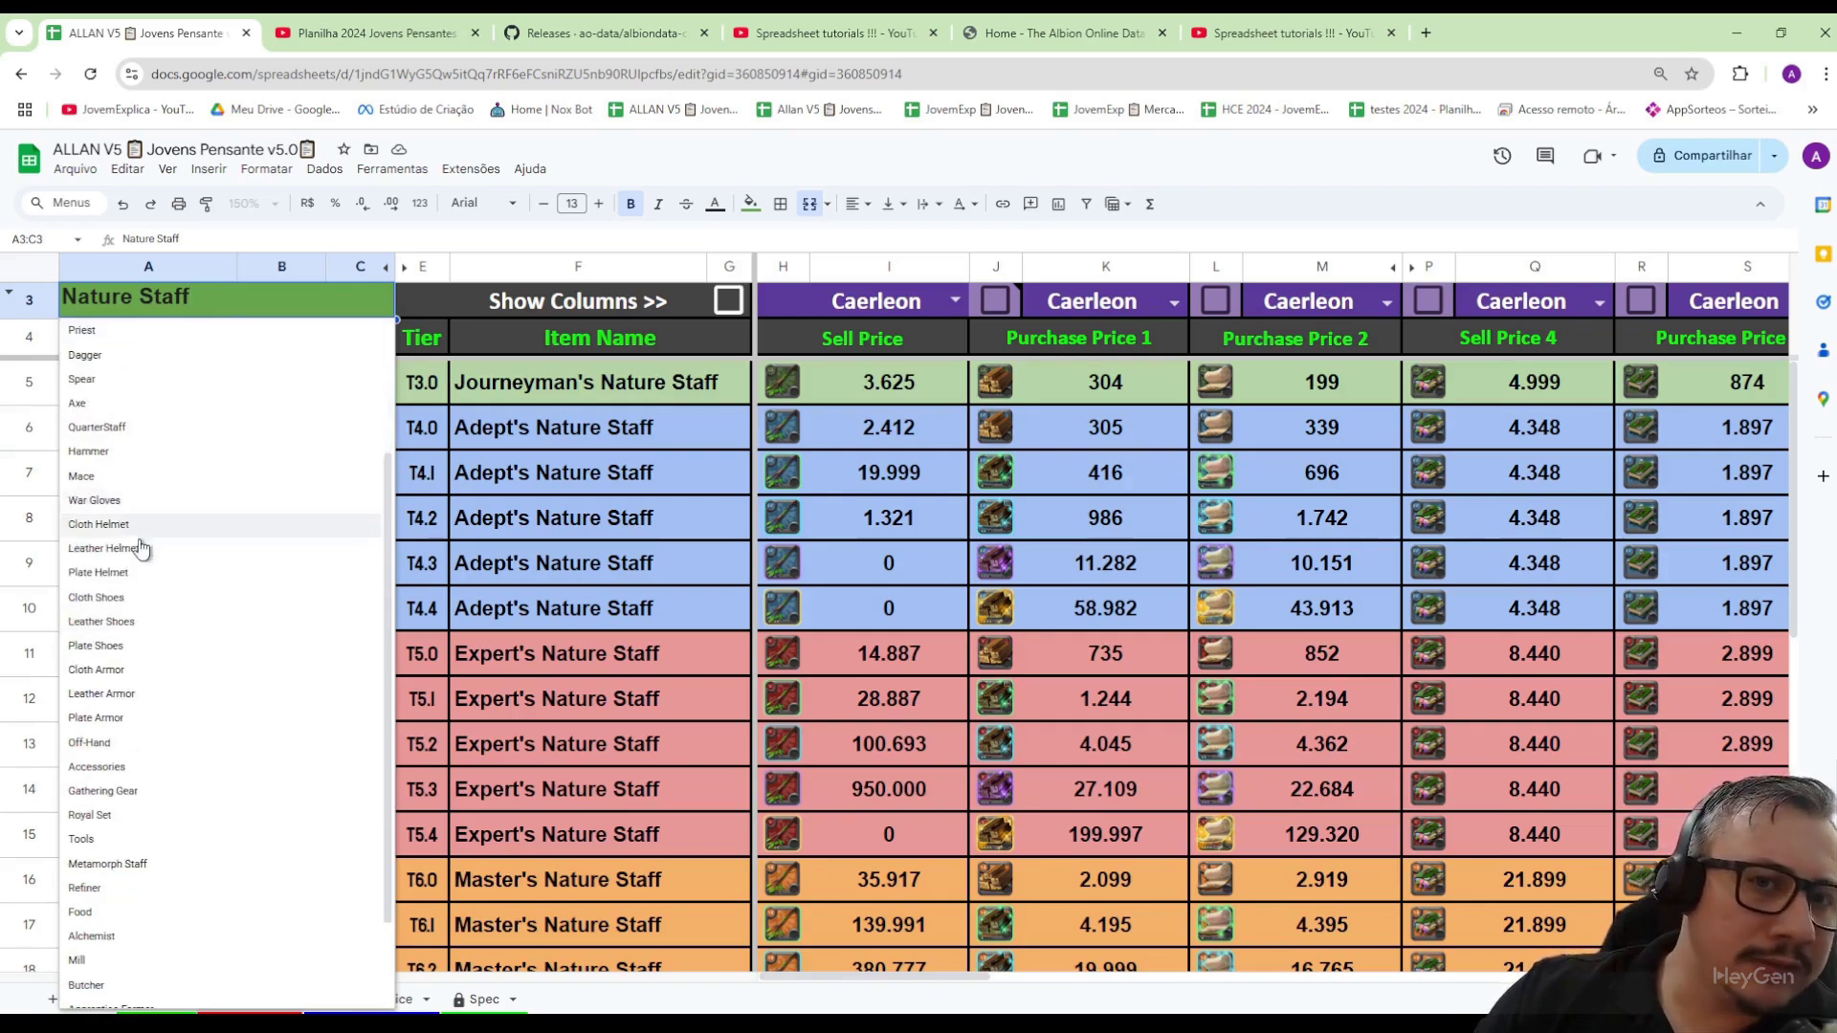
scroll(146, 574, up, 4)
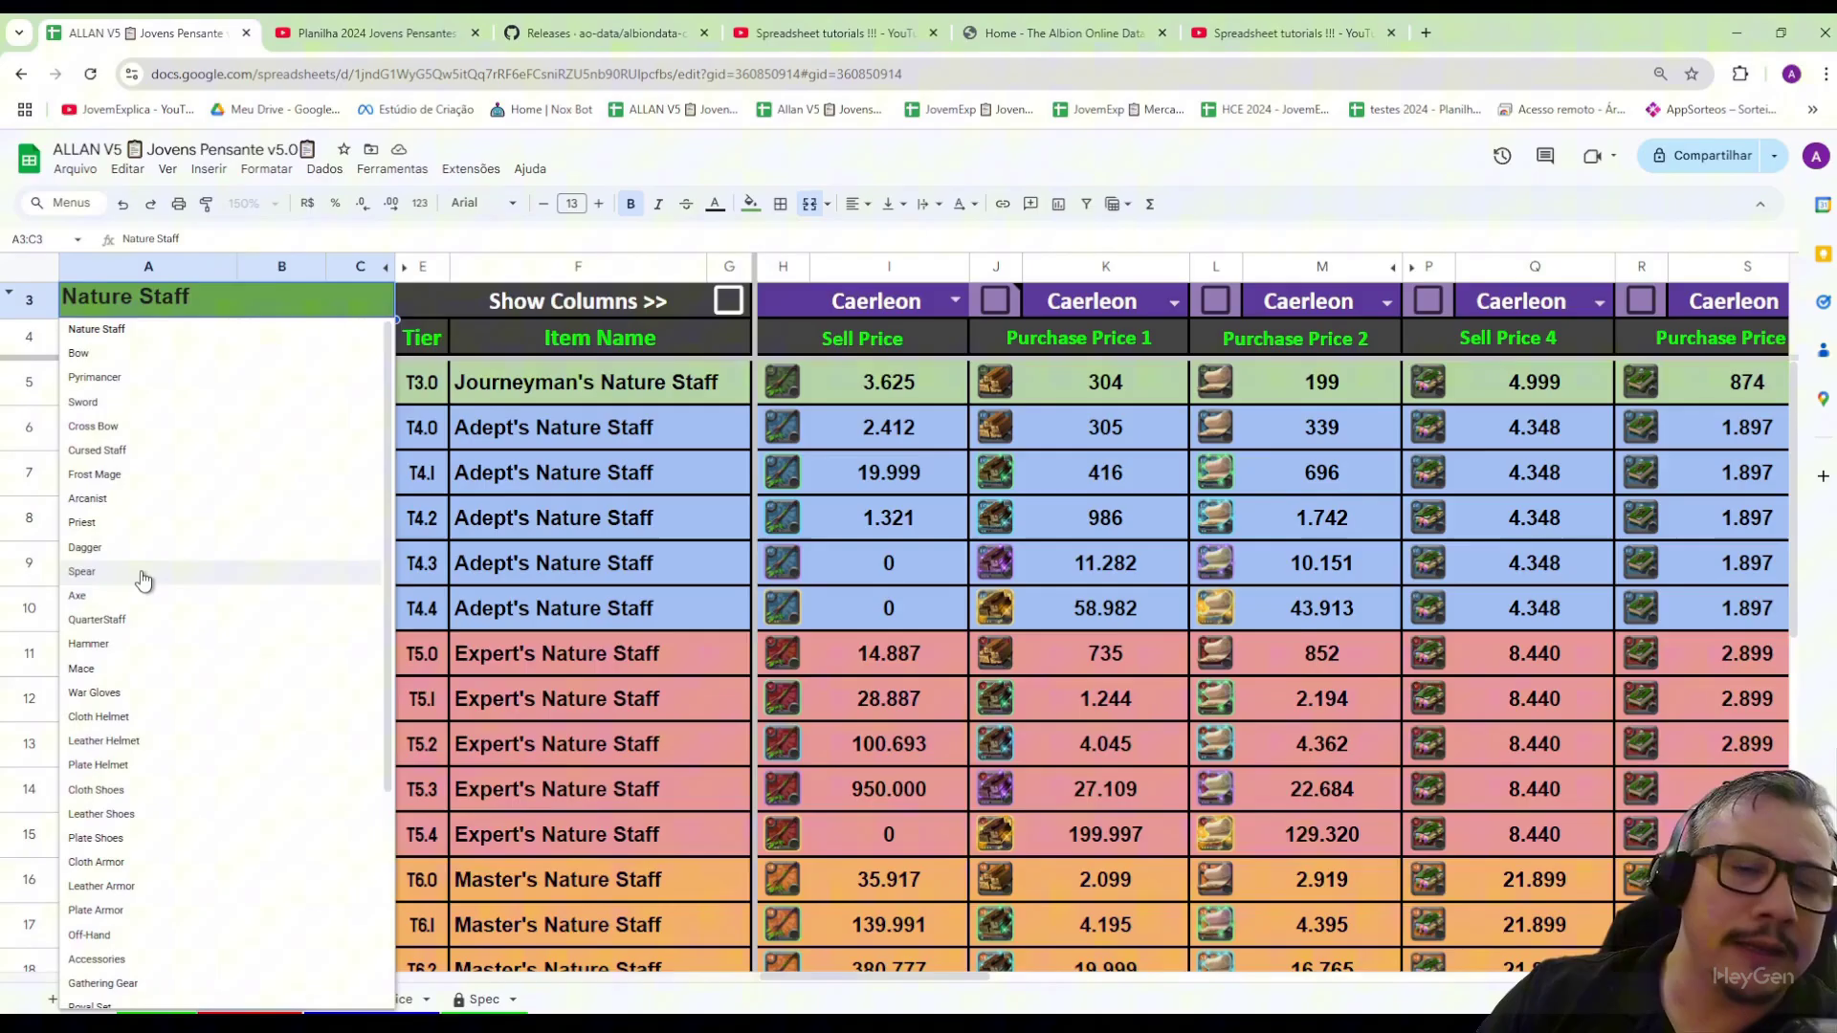
scroll(146, 574, down, 3)
click(155, 924)
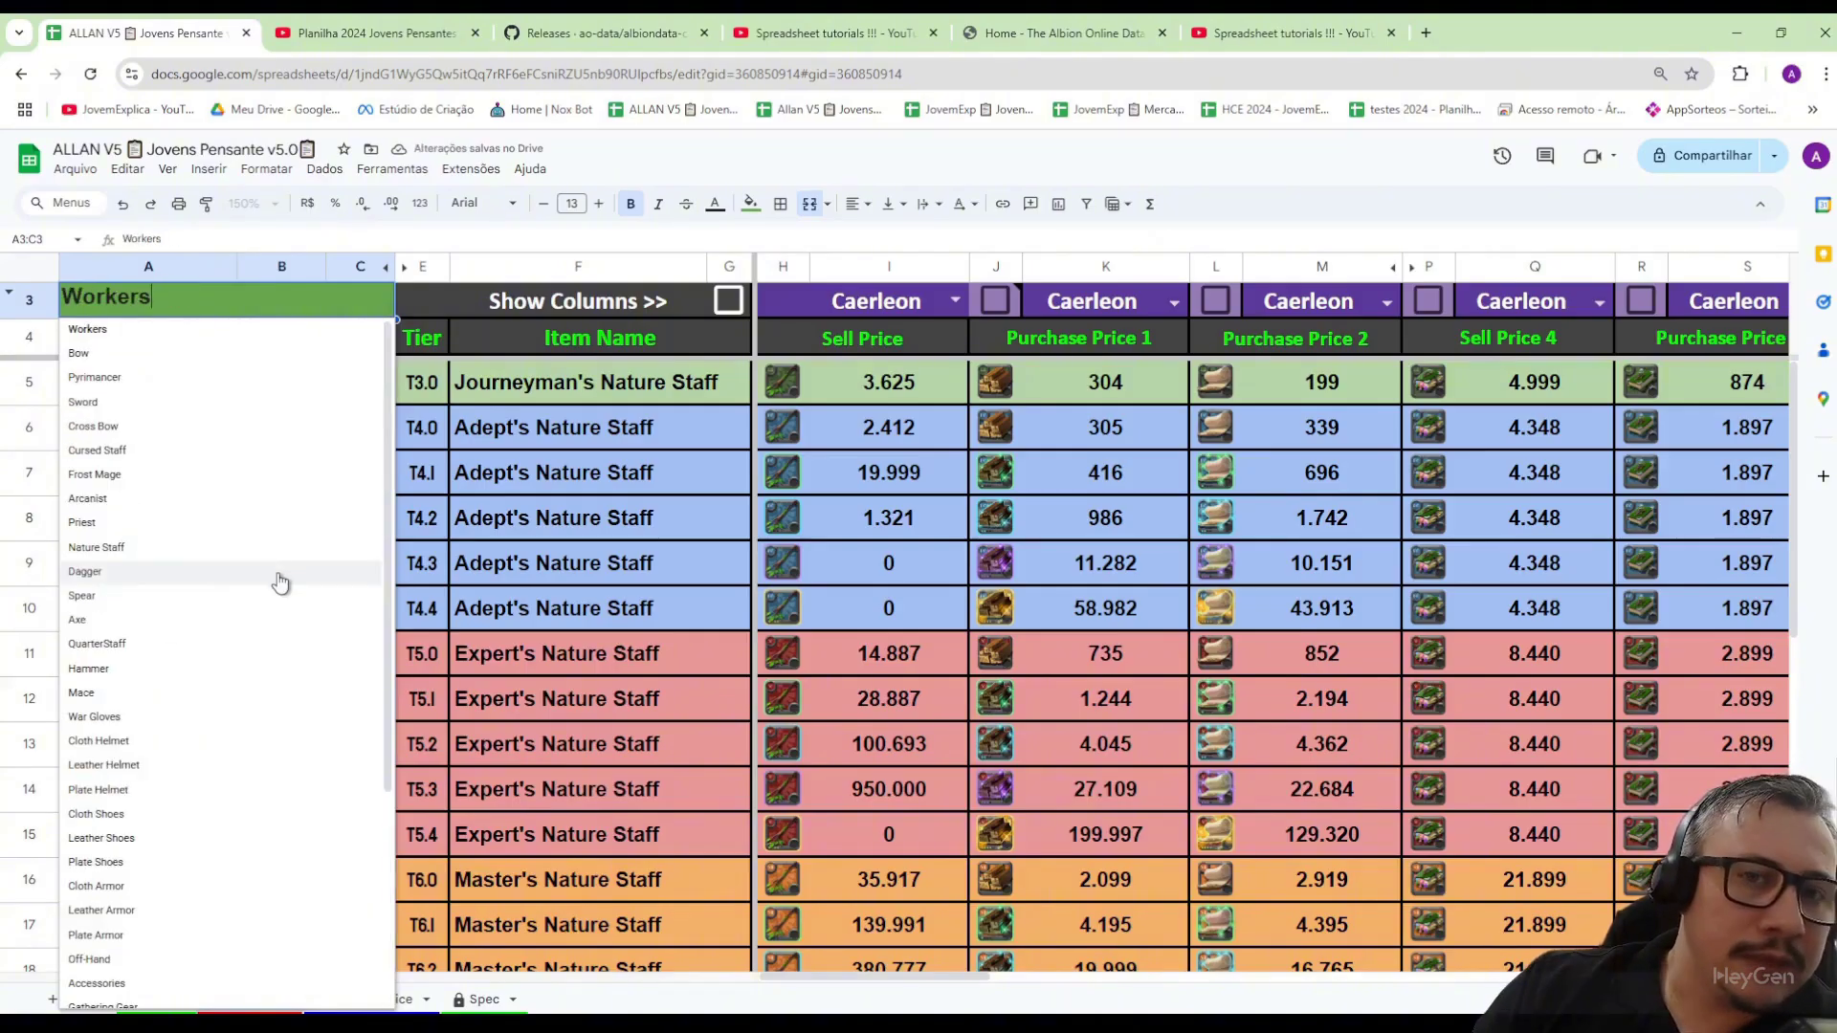
scroll(279, 582, down, 4)
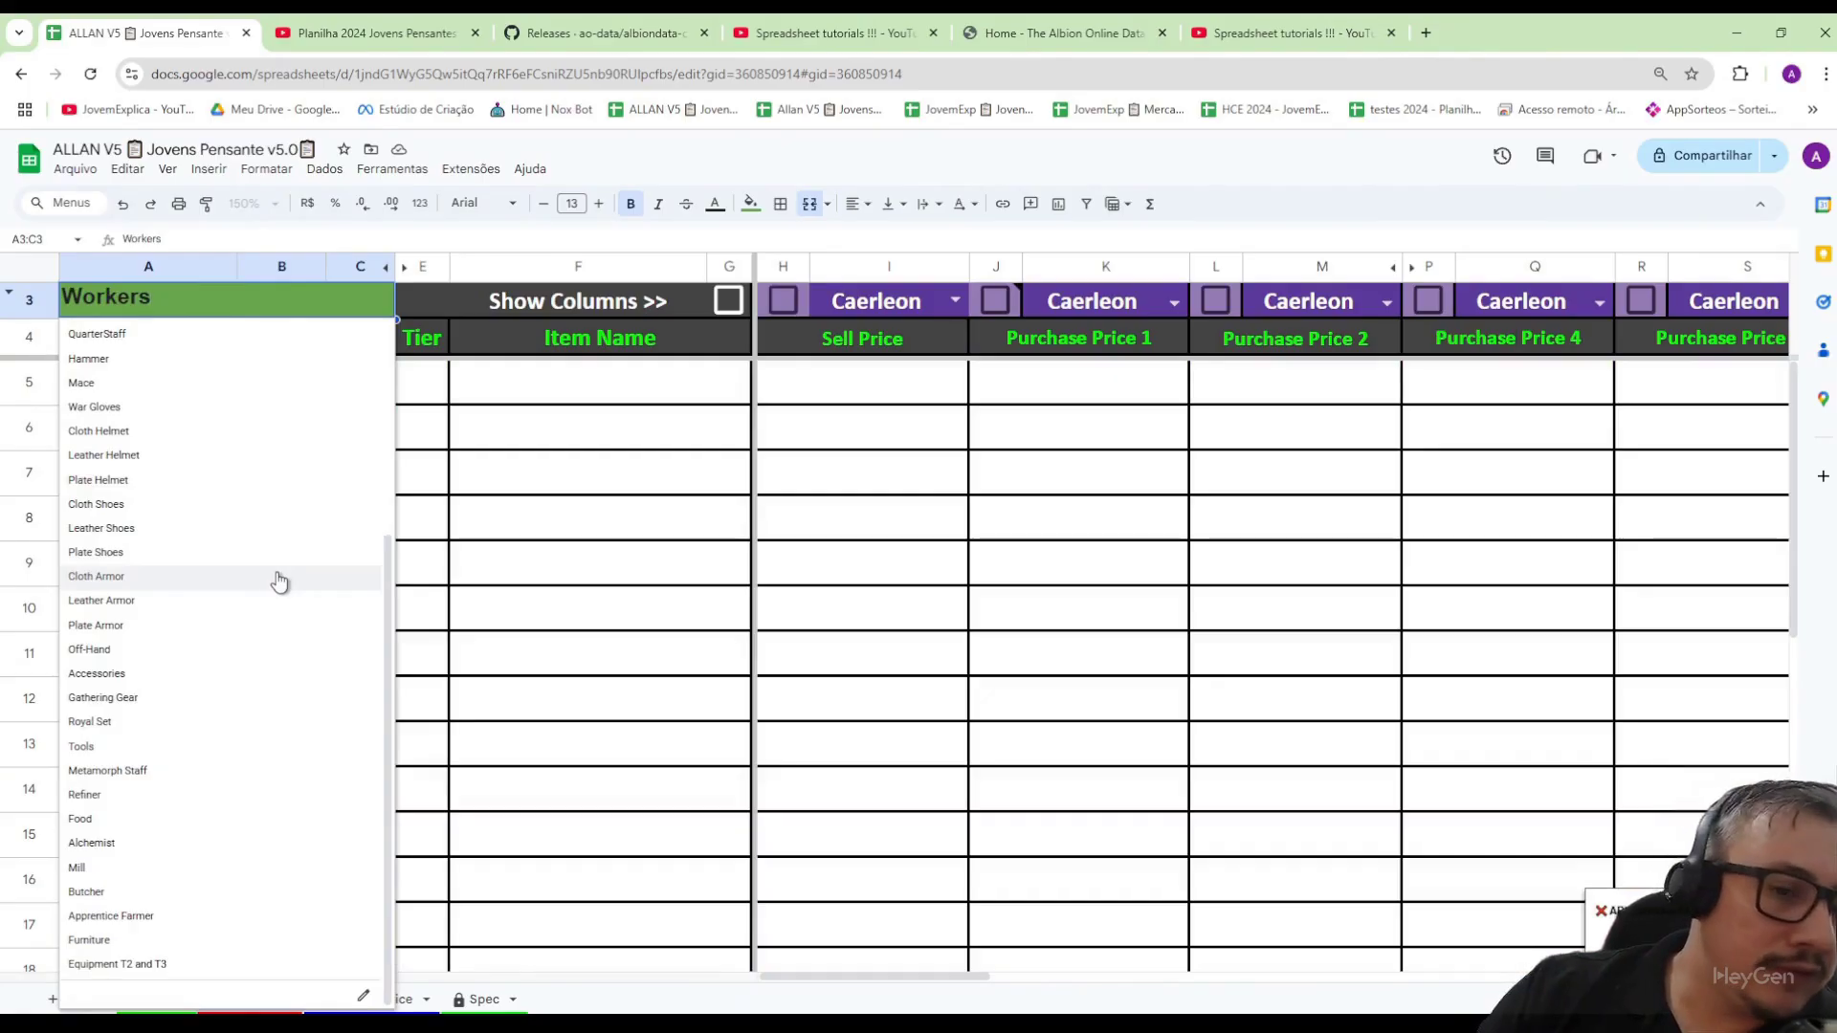
click(132, 796)
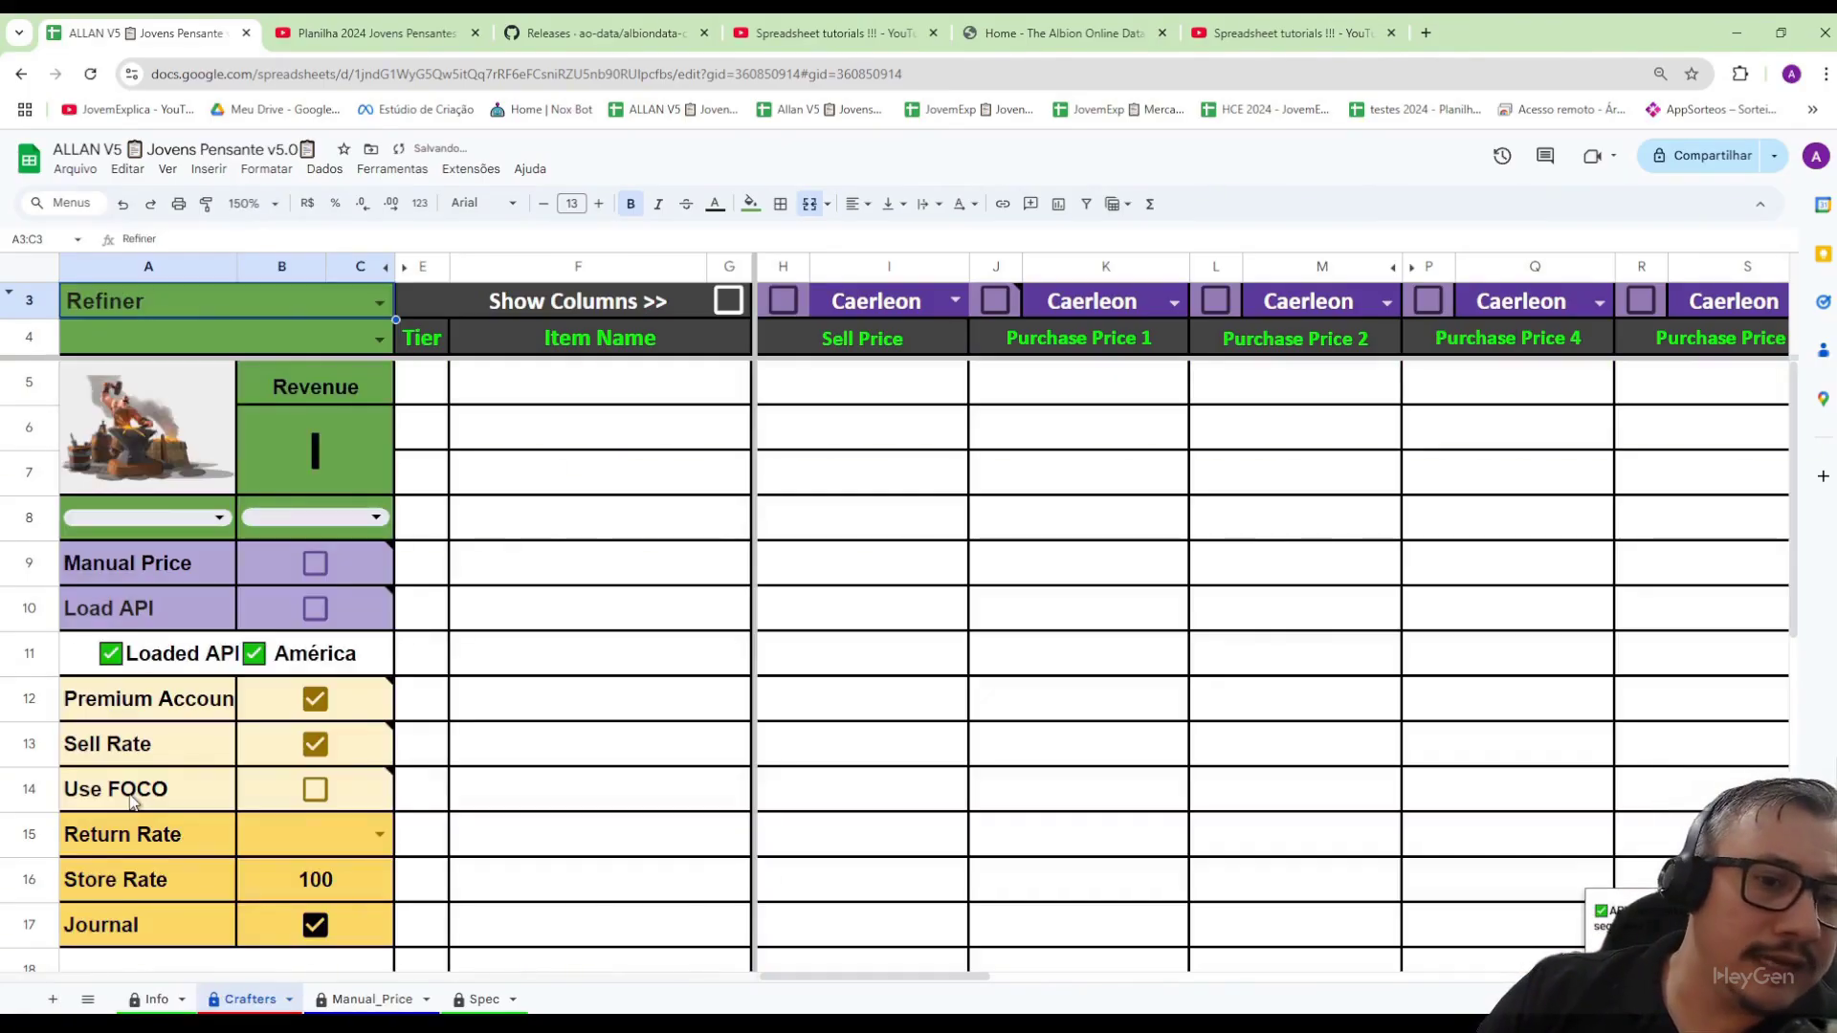
- Keep Refiner and choose LEATHER as the refined material in A4
click(379, 303)
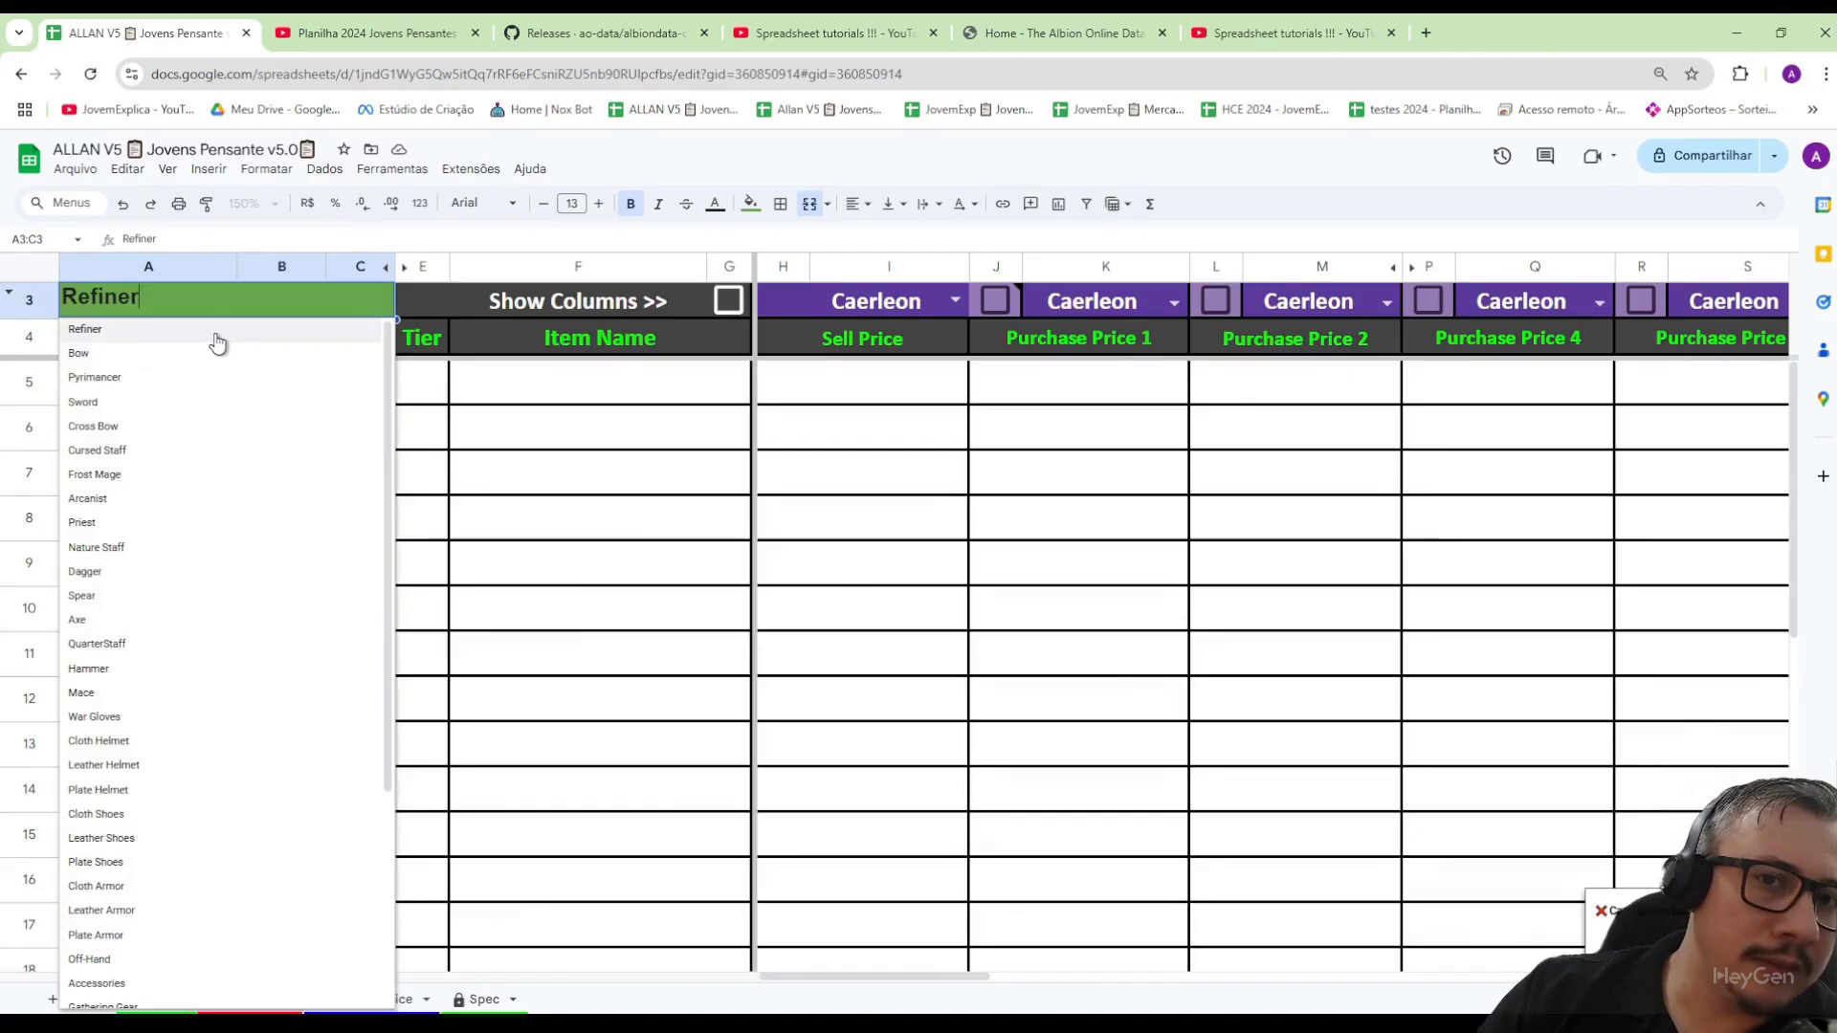
click(214, 335)
click(379, 339)
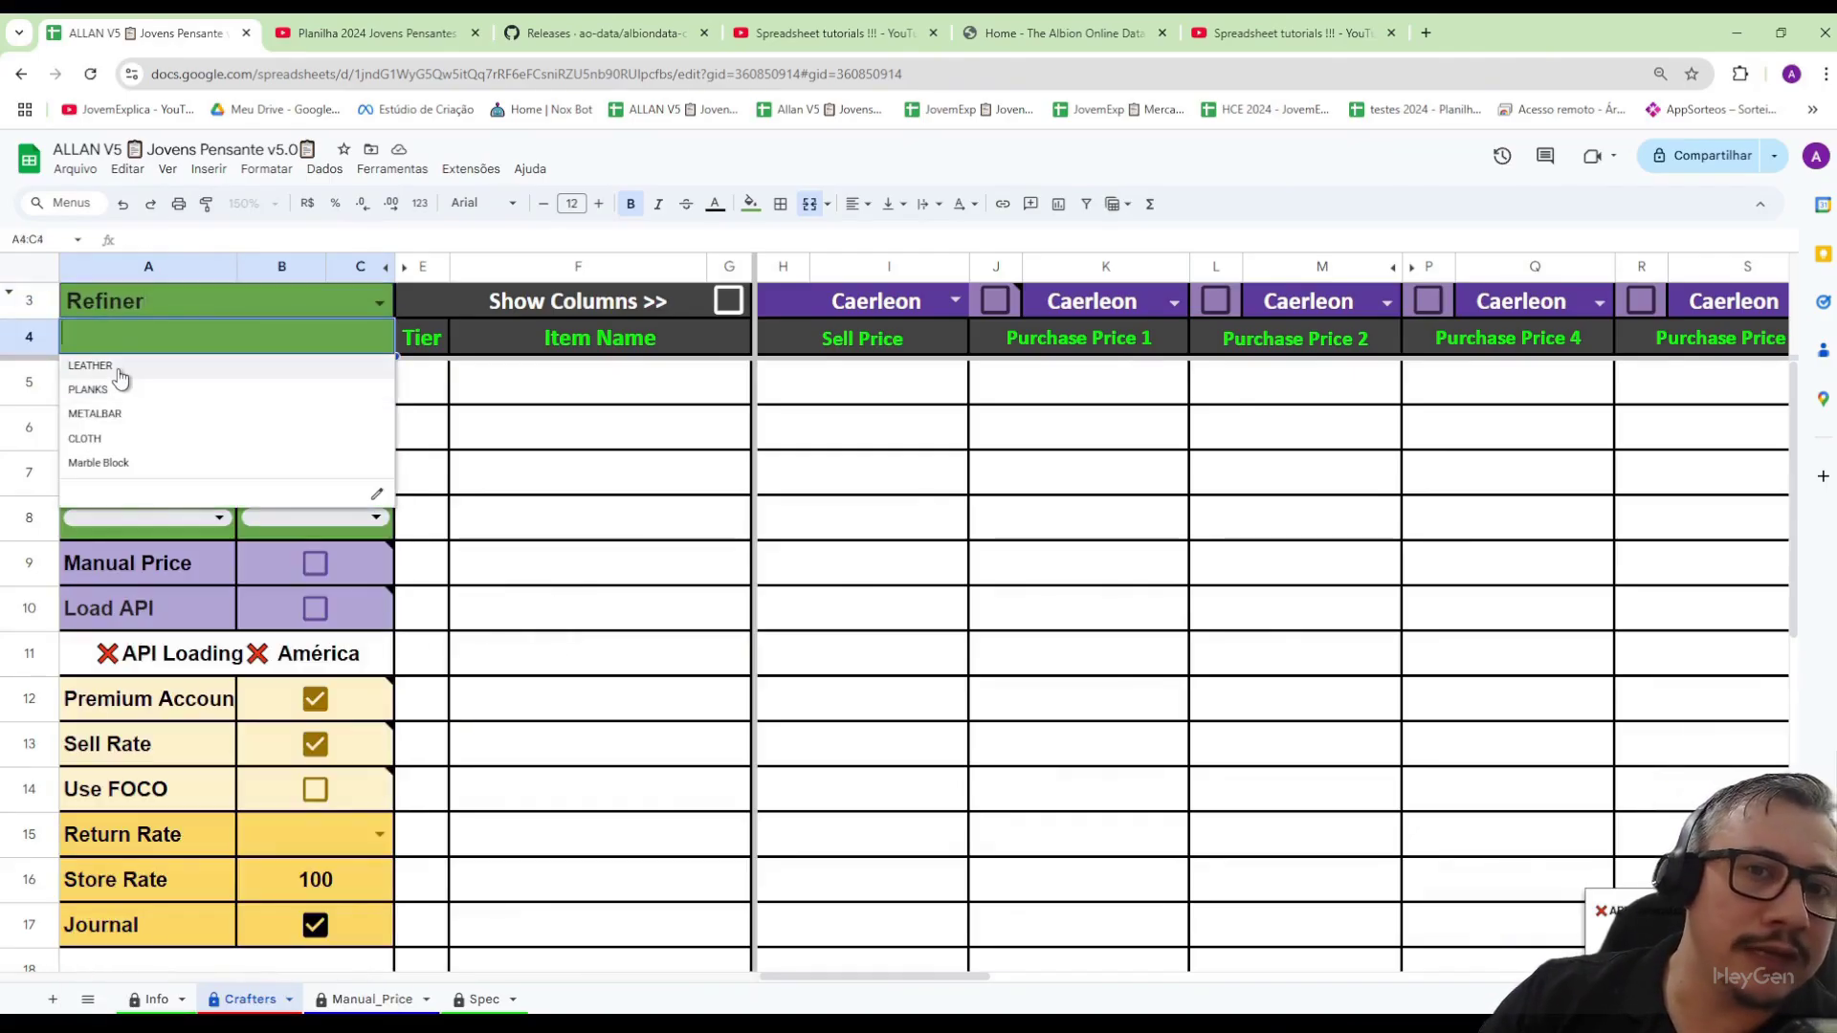
click(119, 369)
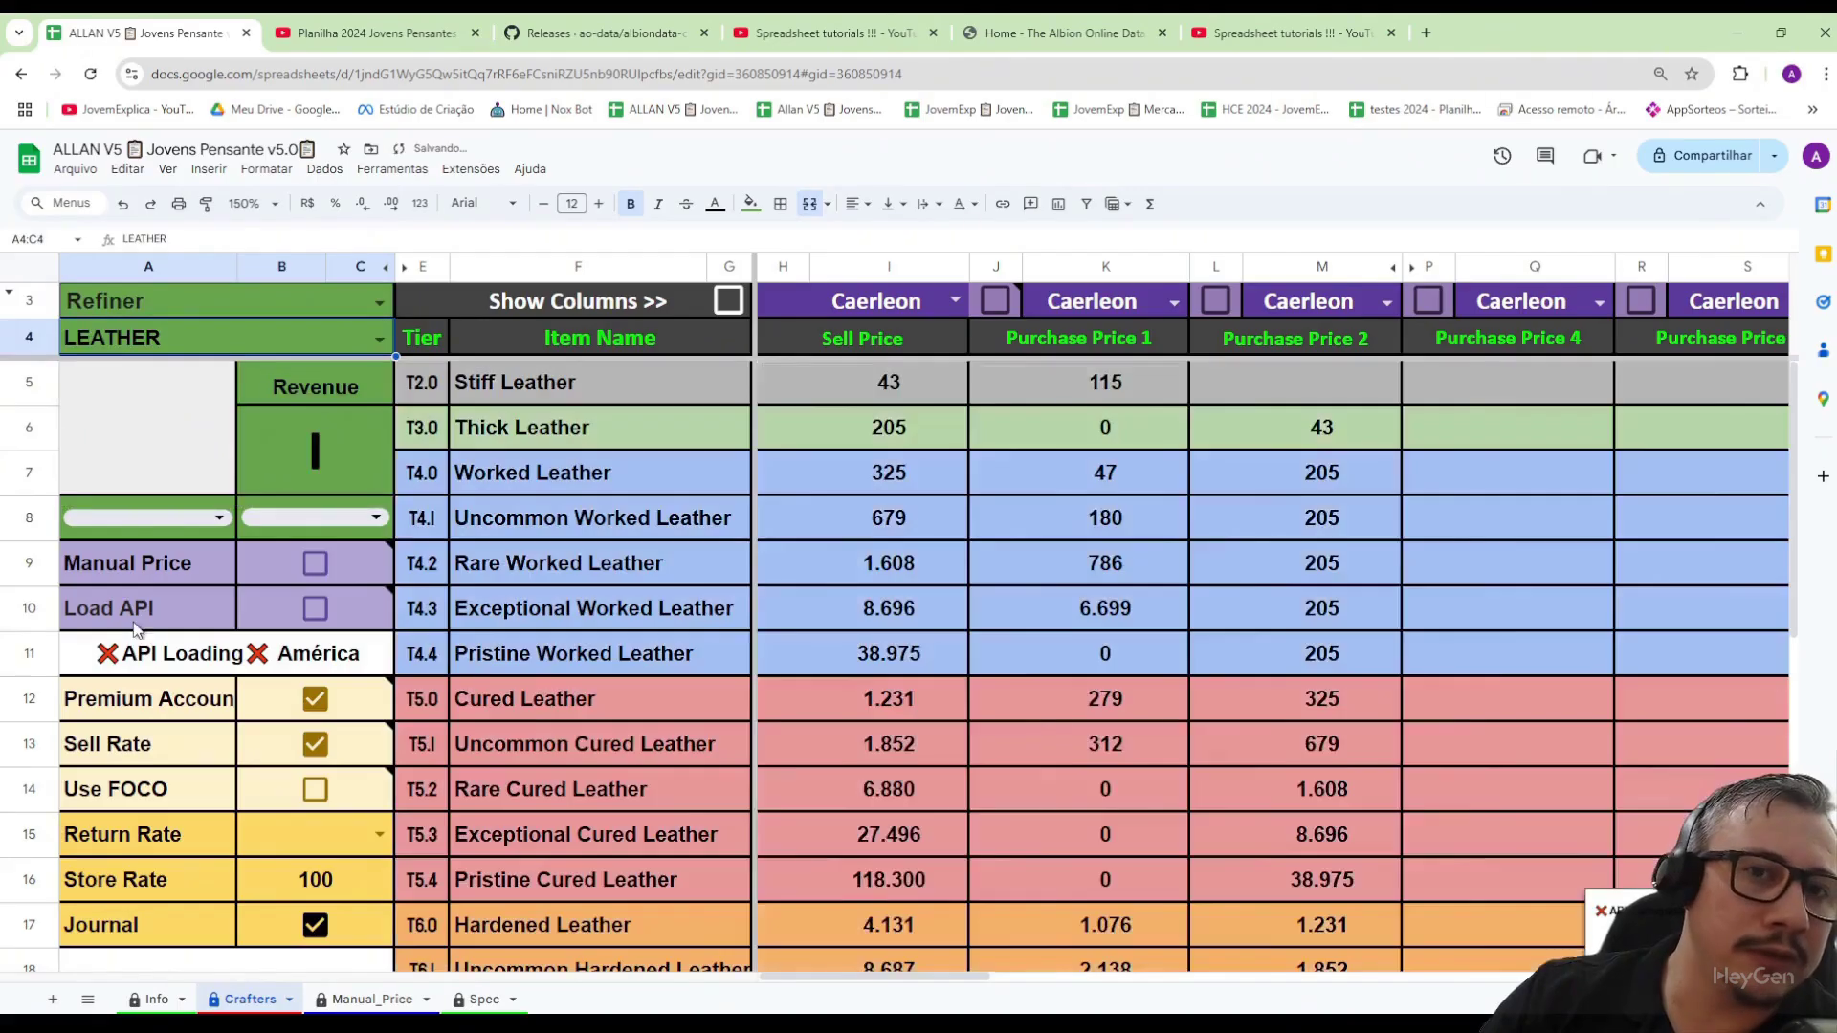
- Enter 999 as the Revenue amount in B6
click(184, 439)
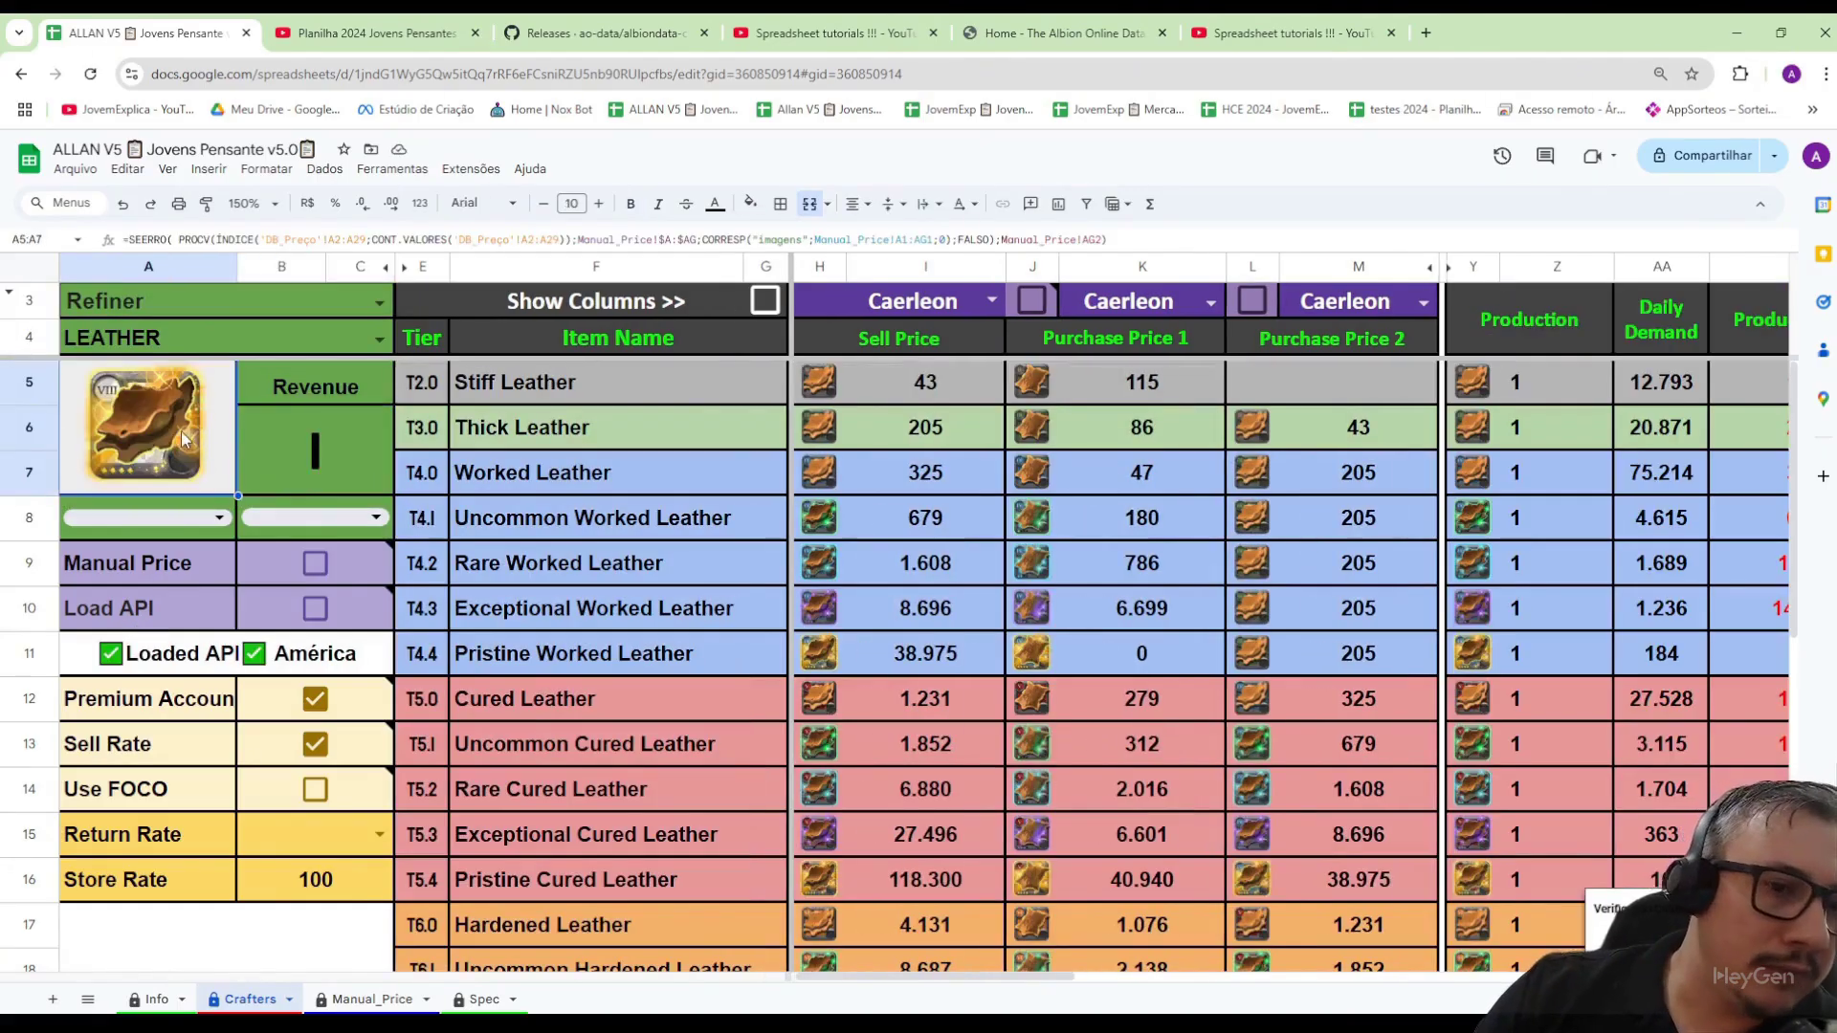
click(325, 469)
text(999)
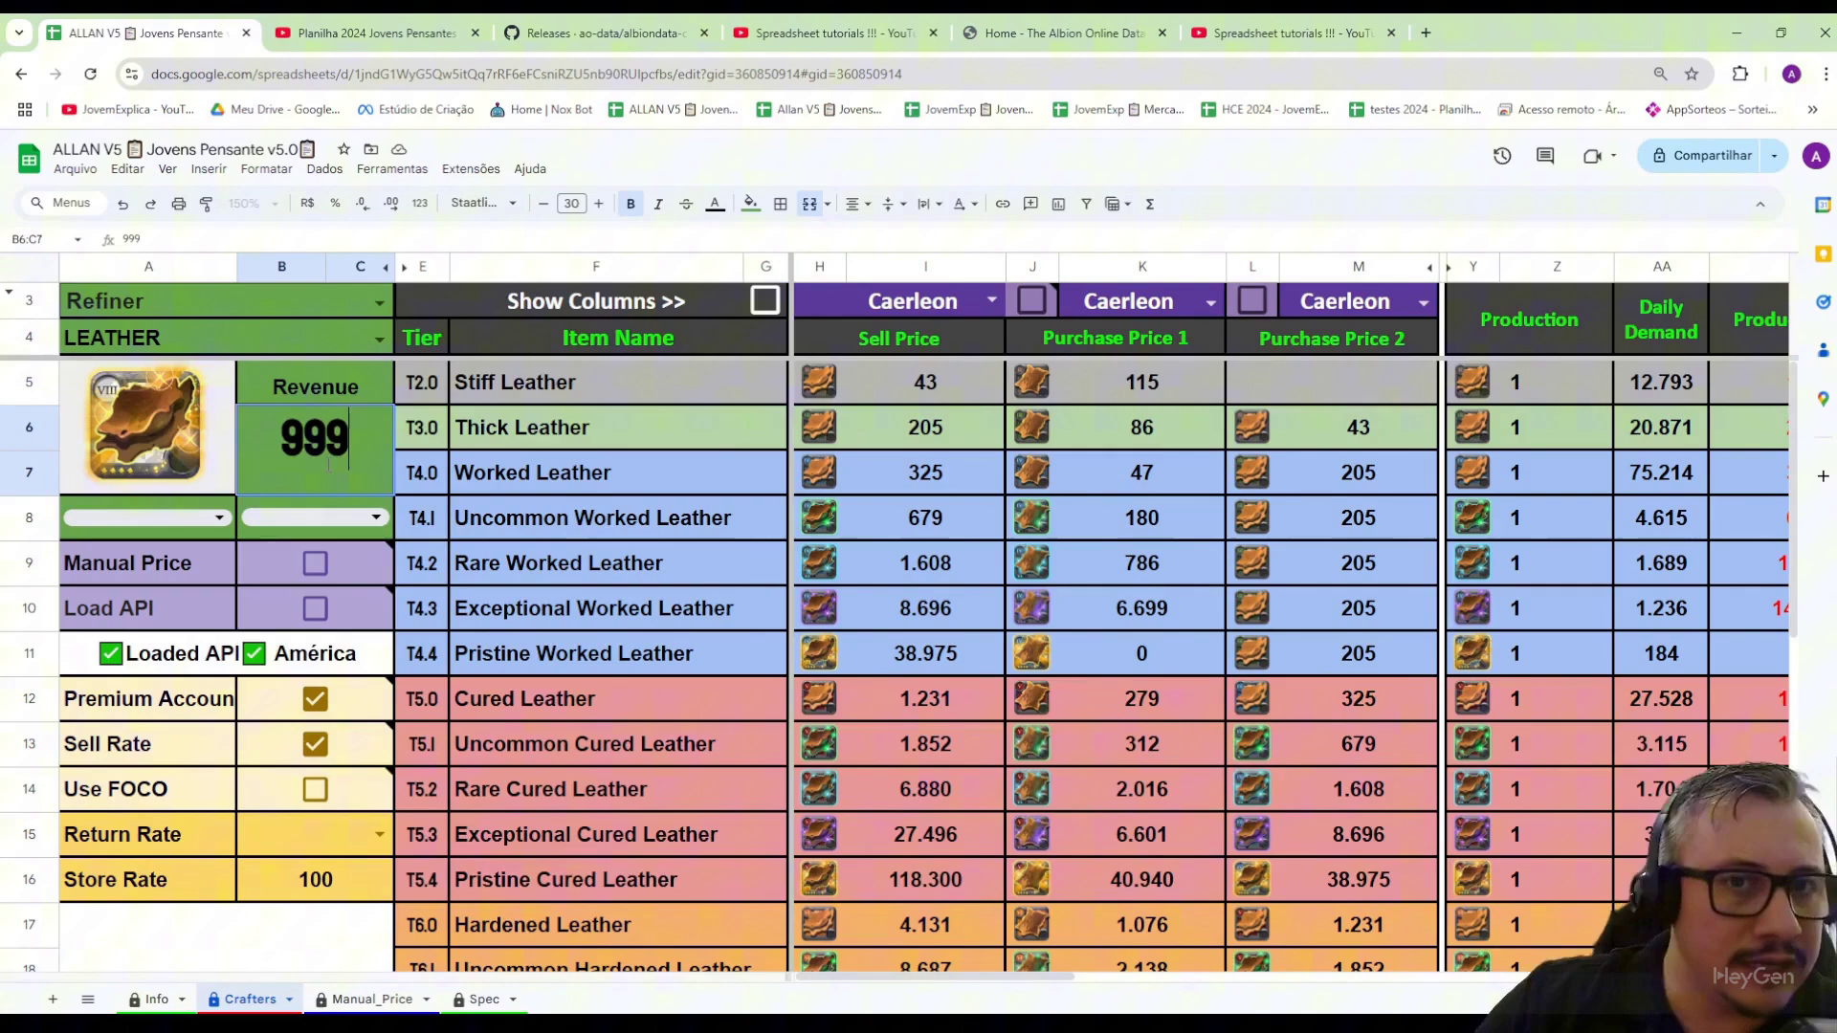
click(318, 469)
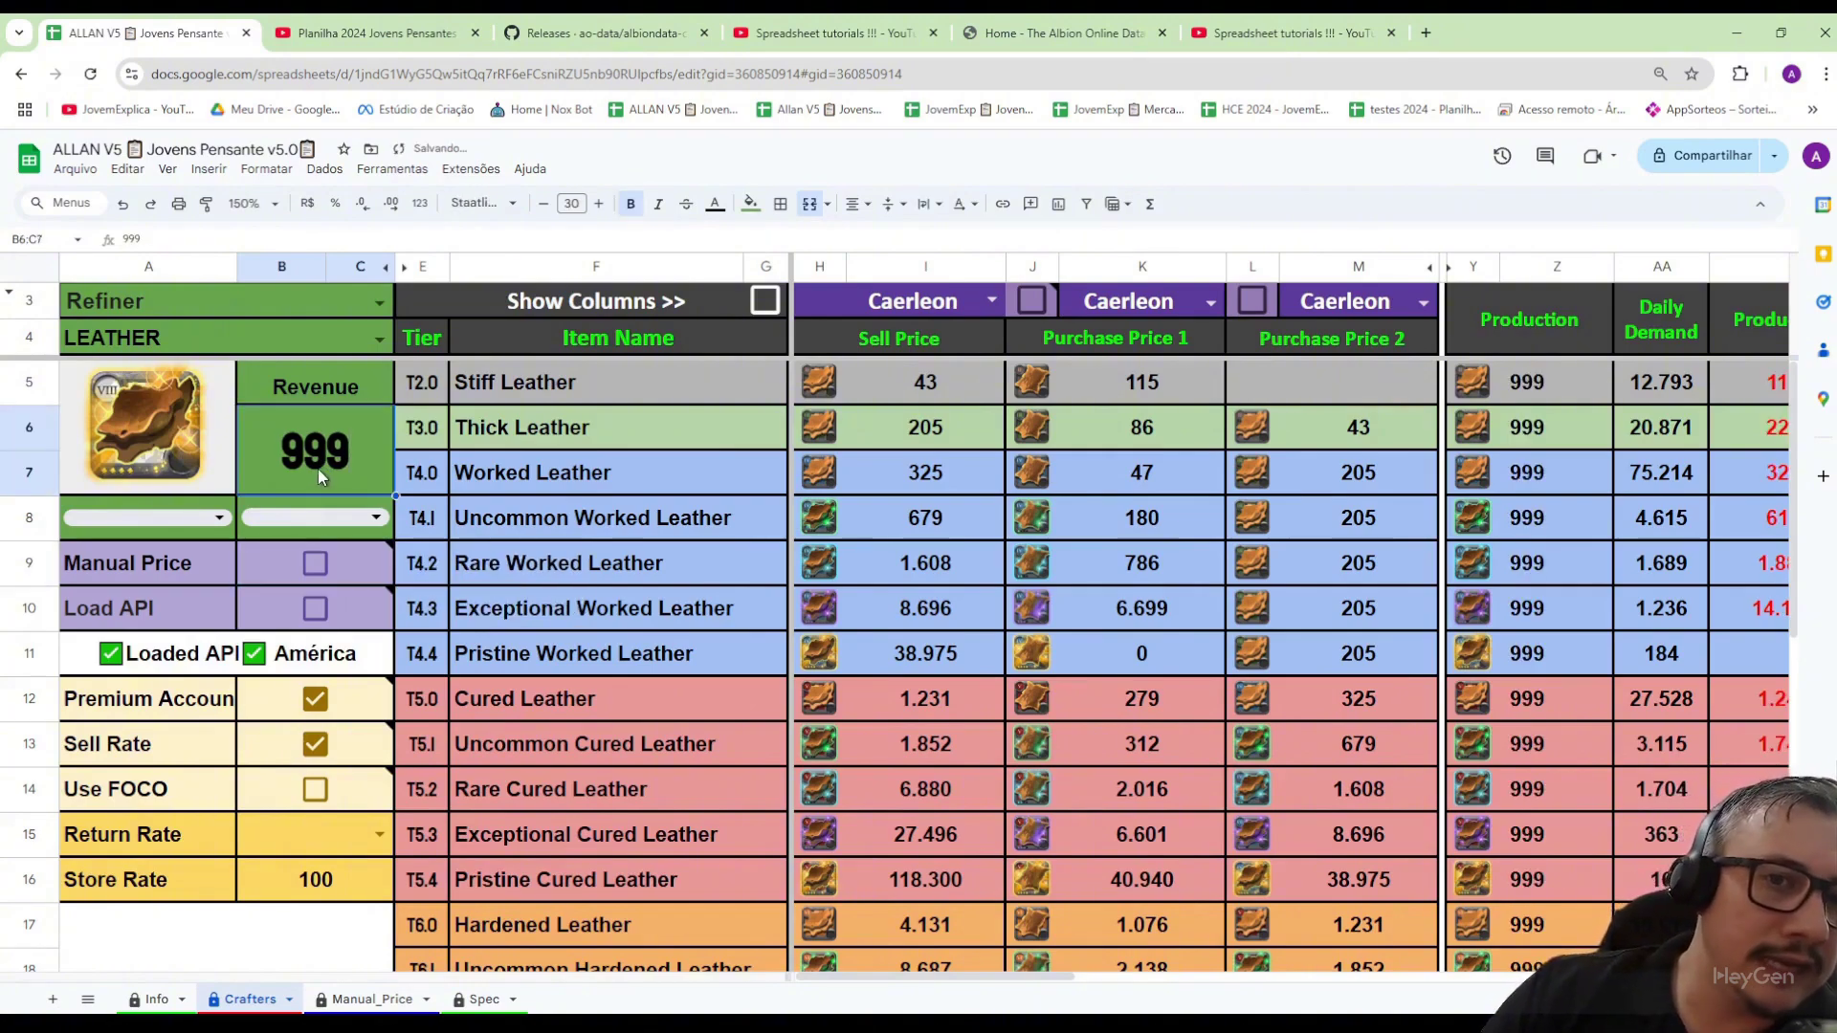
- Try the tier and enchantment level 1 filters, then clear the enchantment filter
click(219, 517)
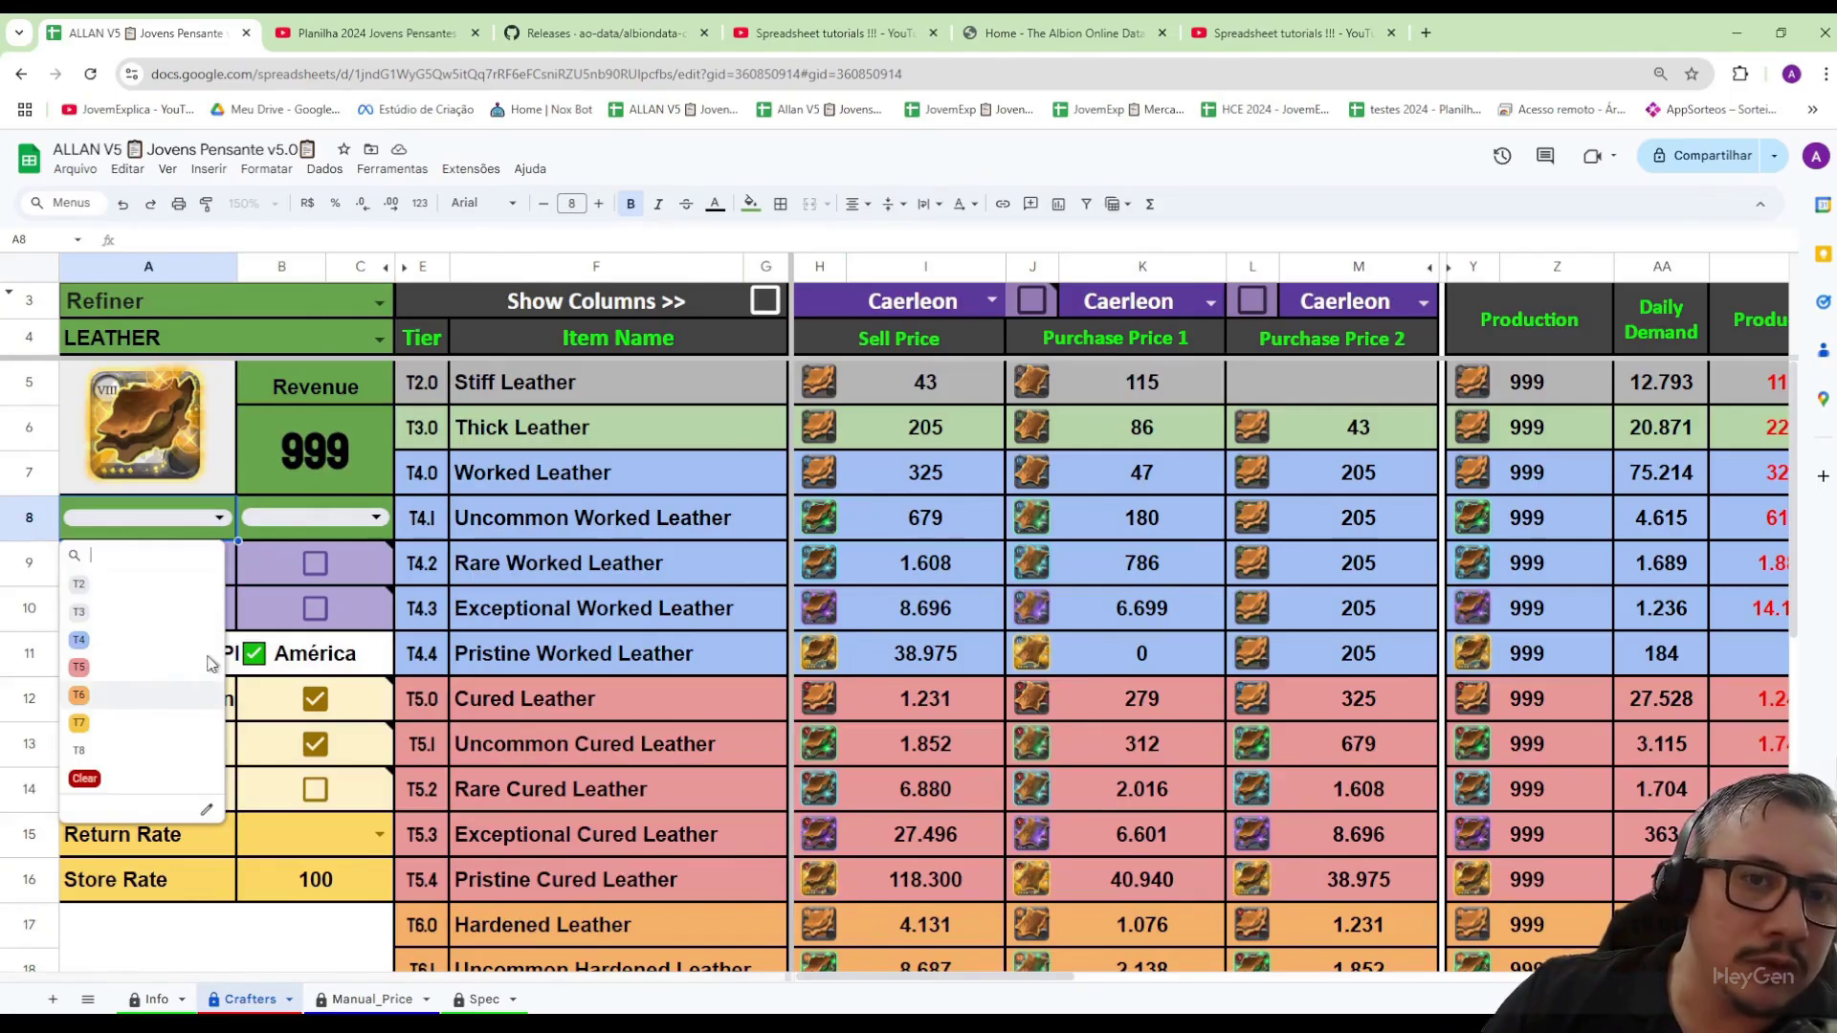
click(376, 518)
click(376, 517)
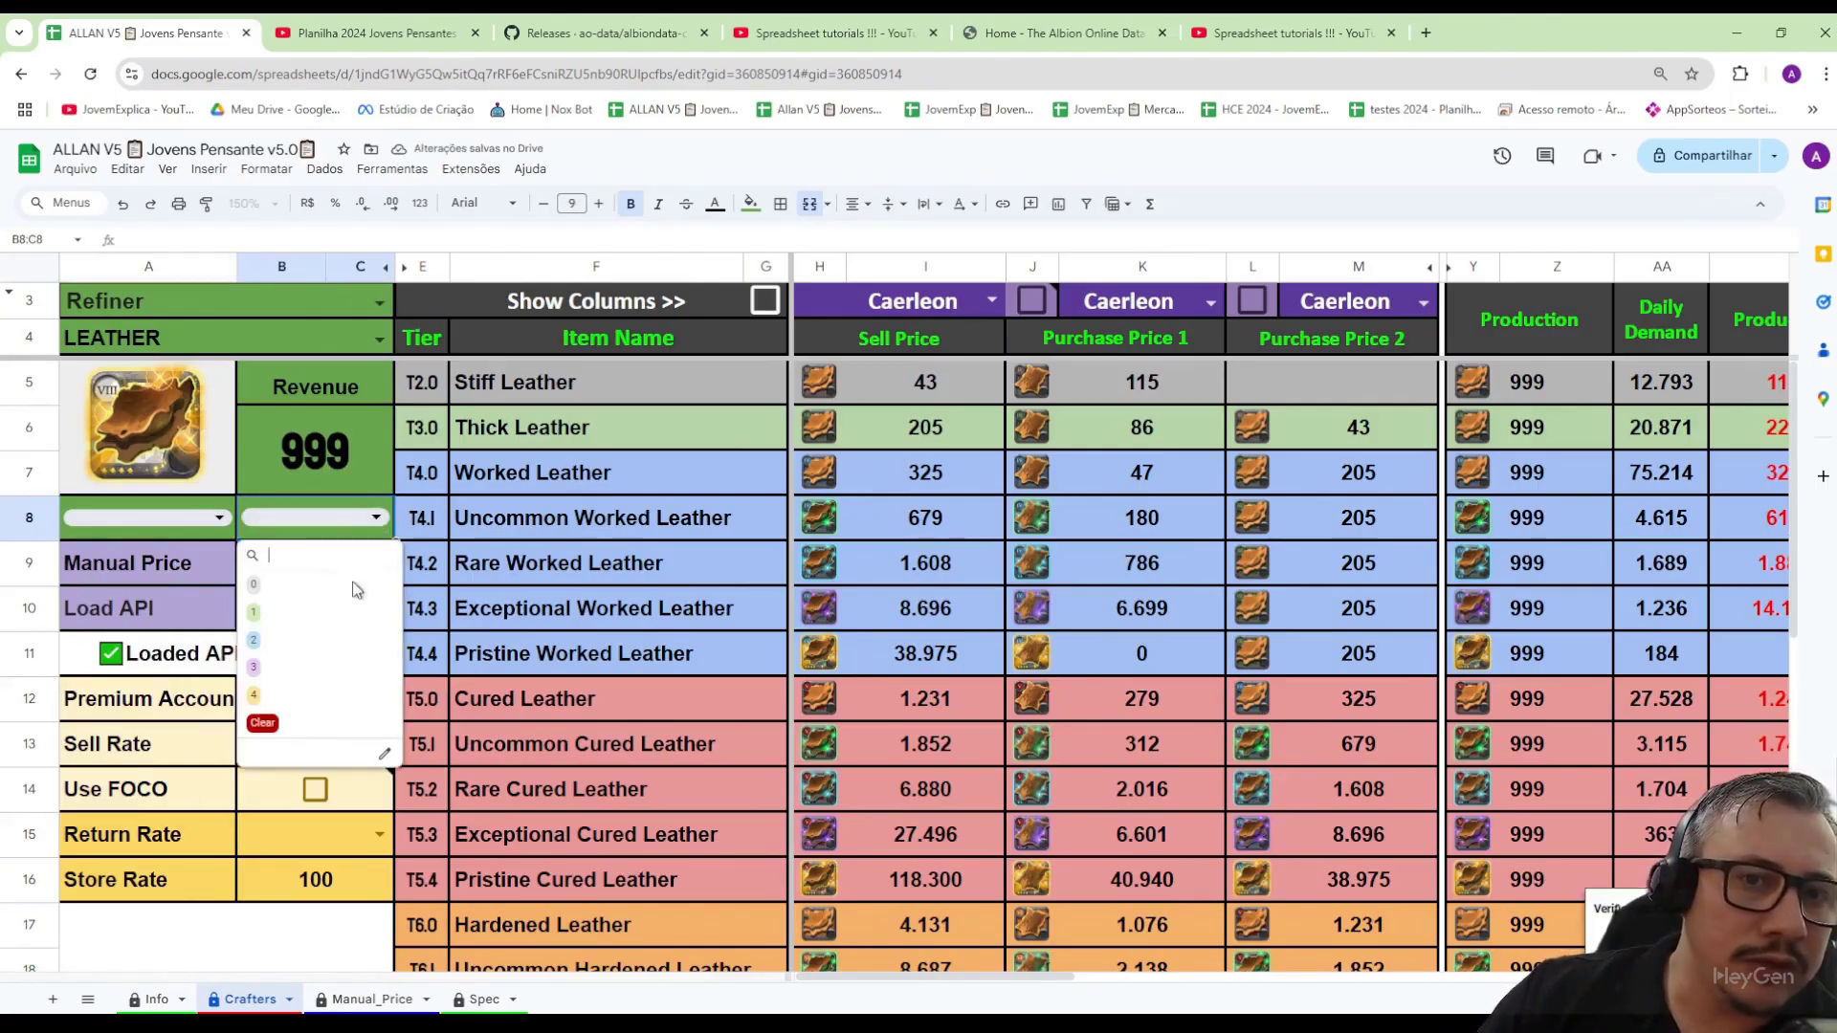
click(316, 617)
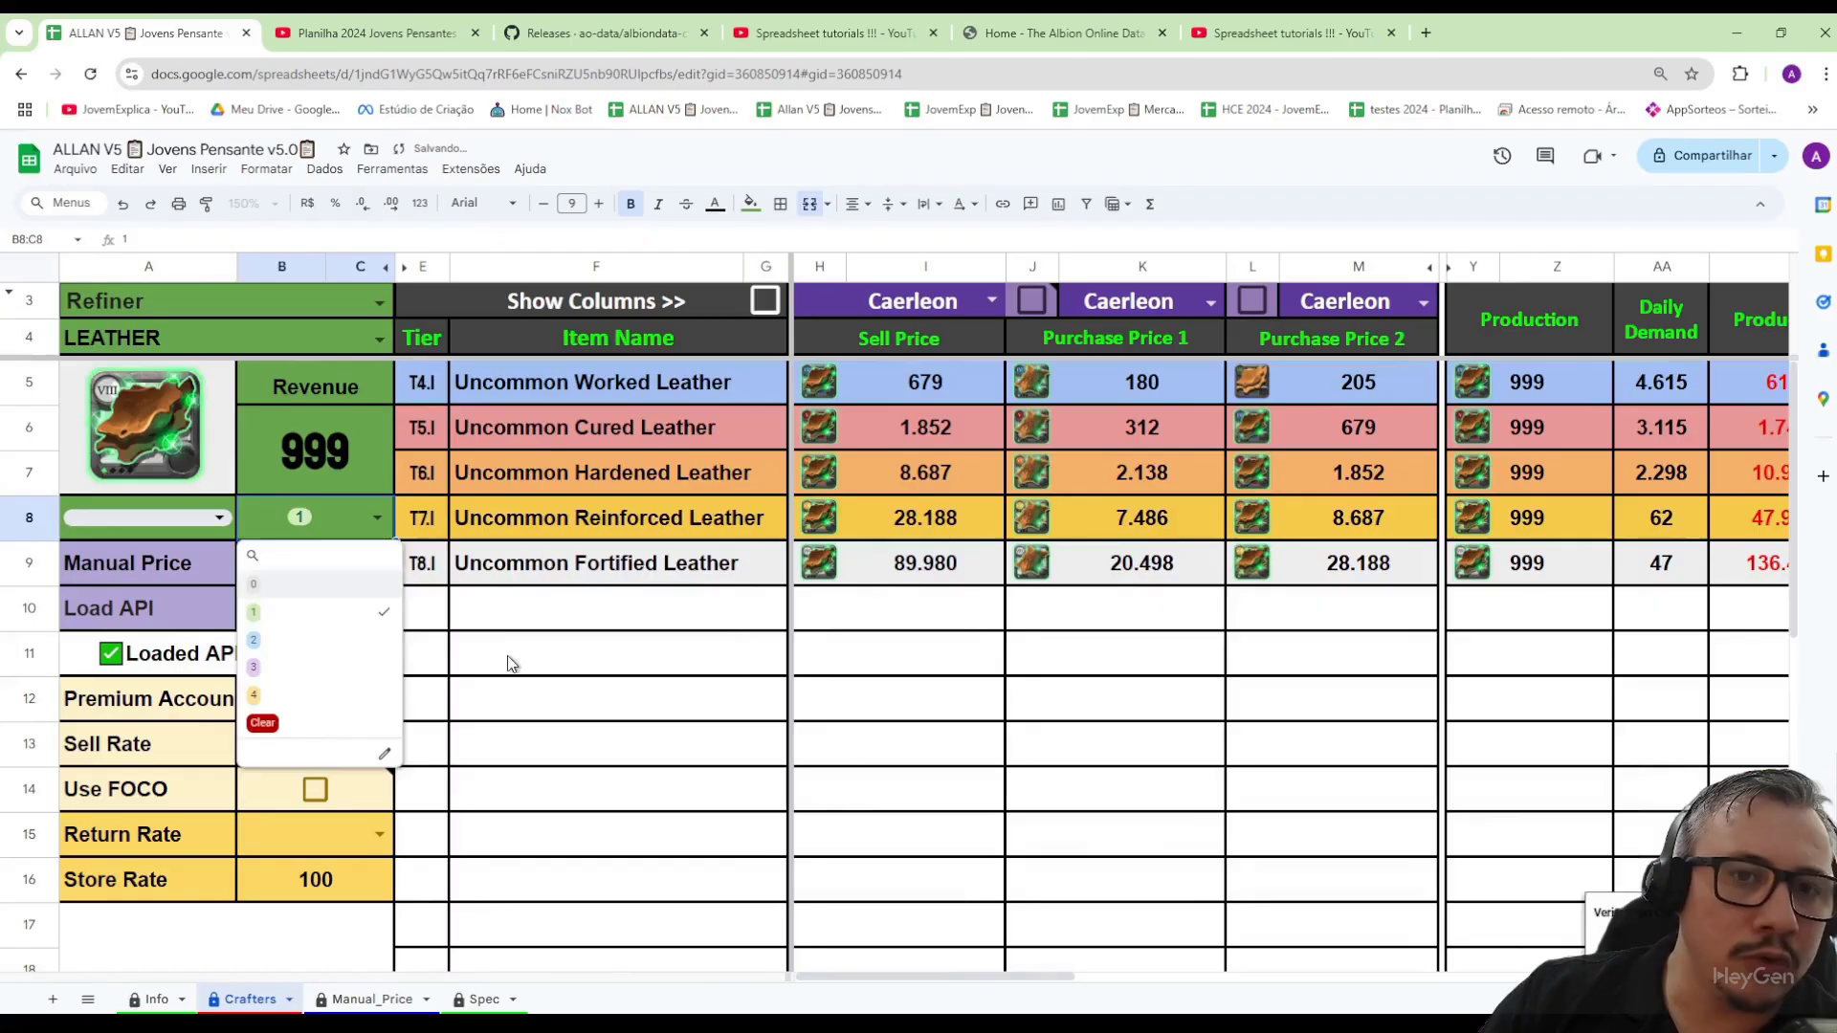
click(262, 723)
- Read the Manual Price note and select the sell and purchase price columns
click(157, 583)
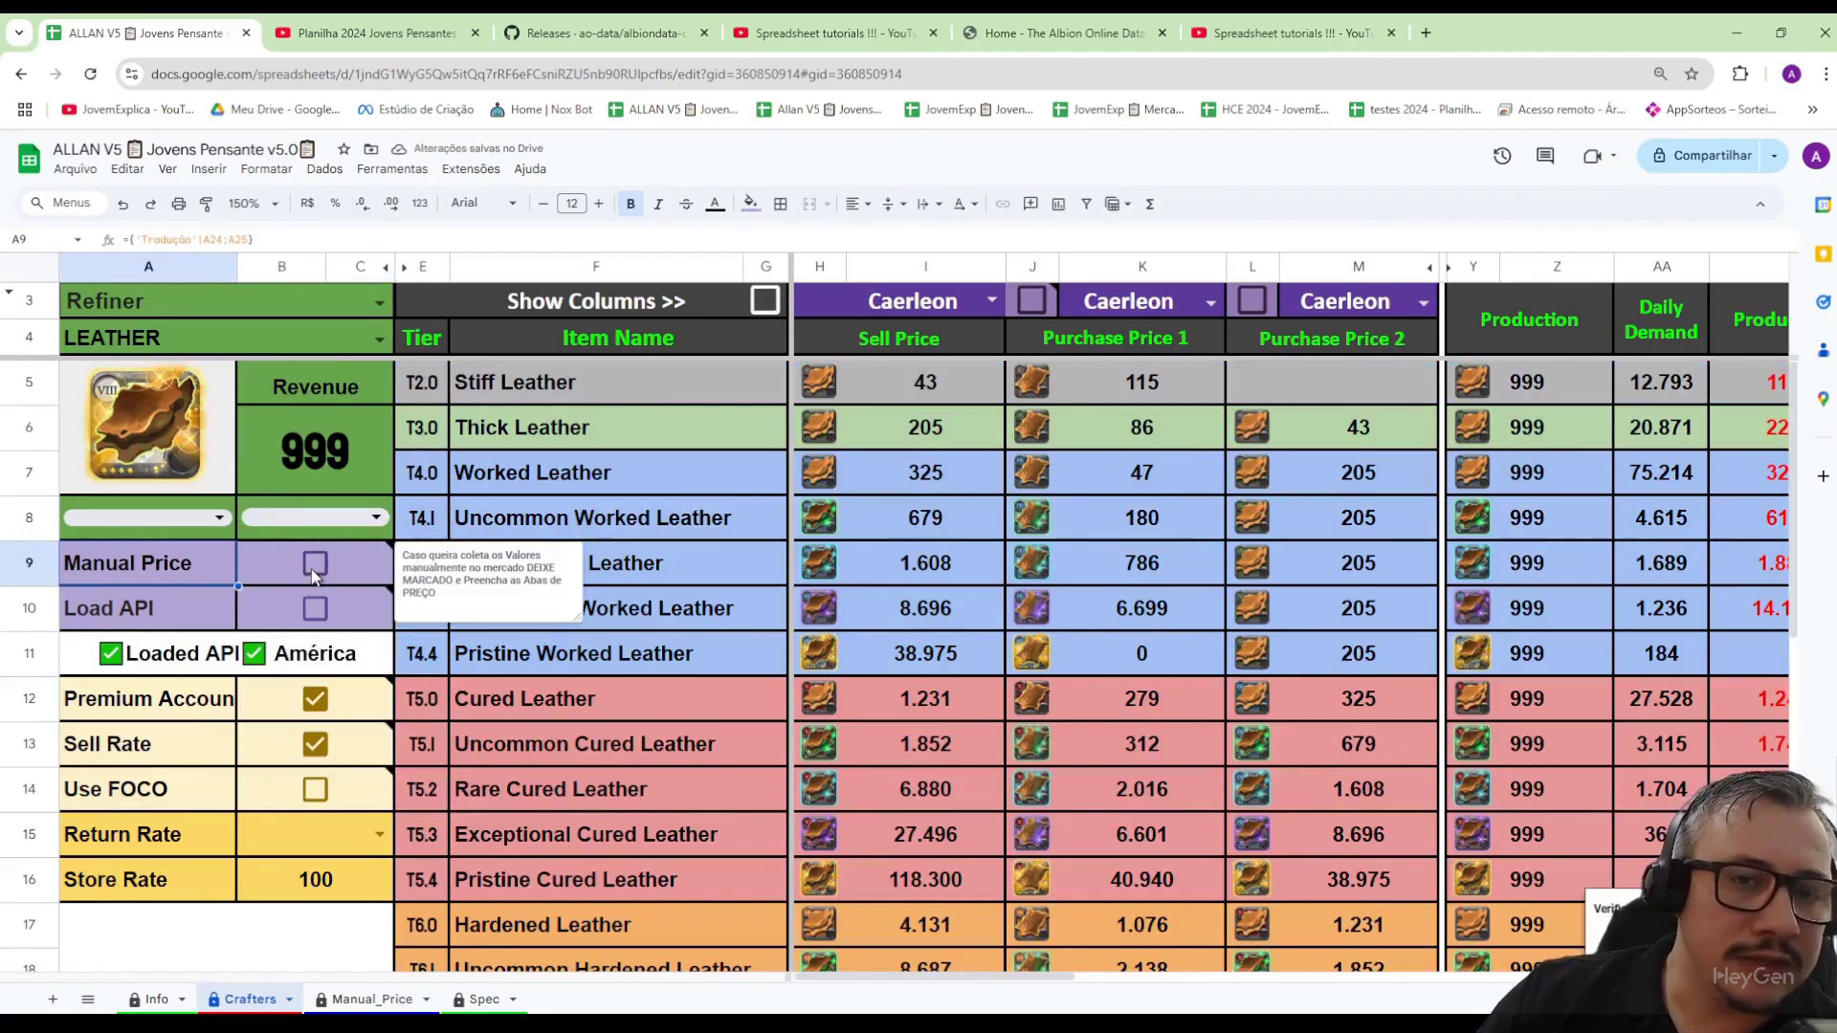
drag(925, 382, 923, 703)
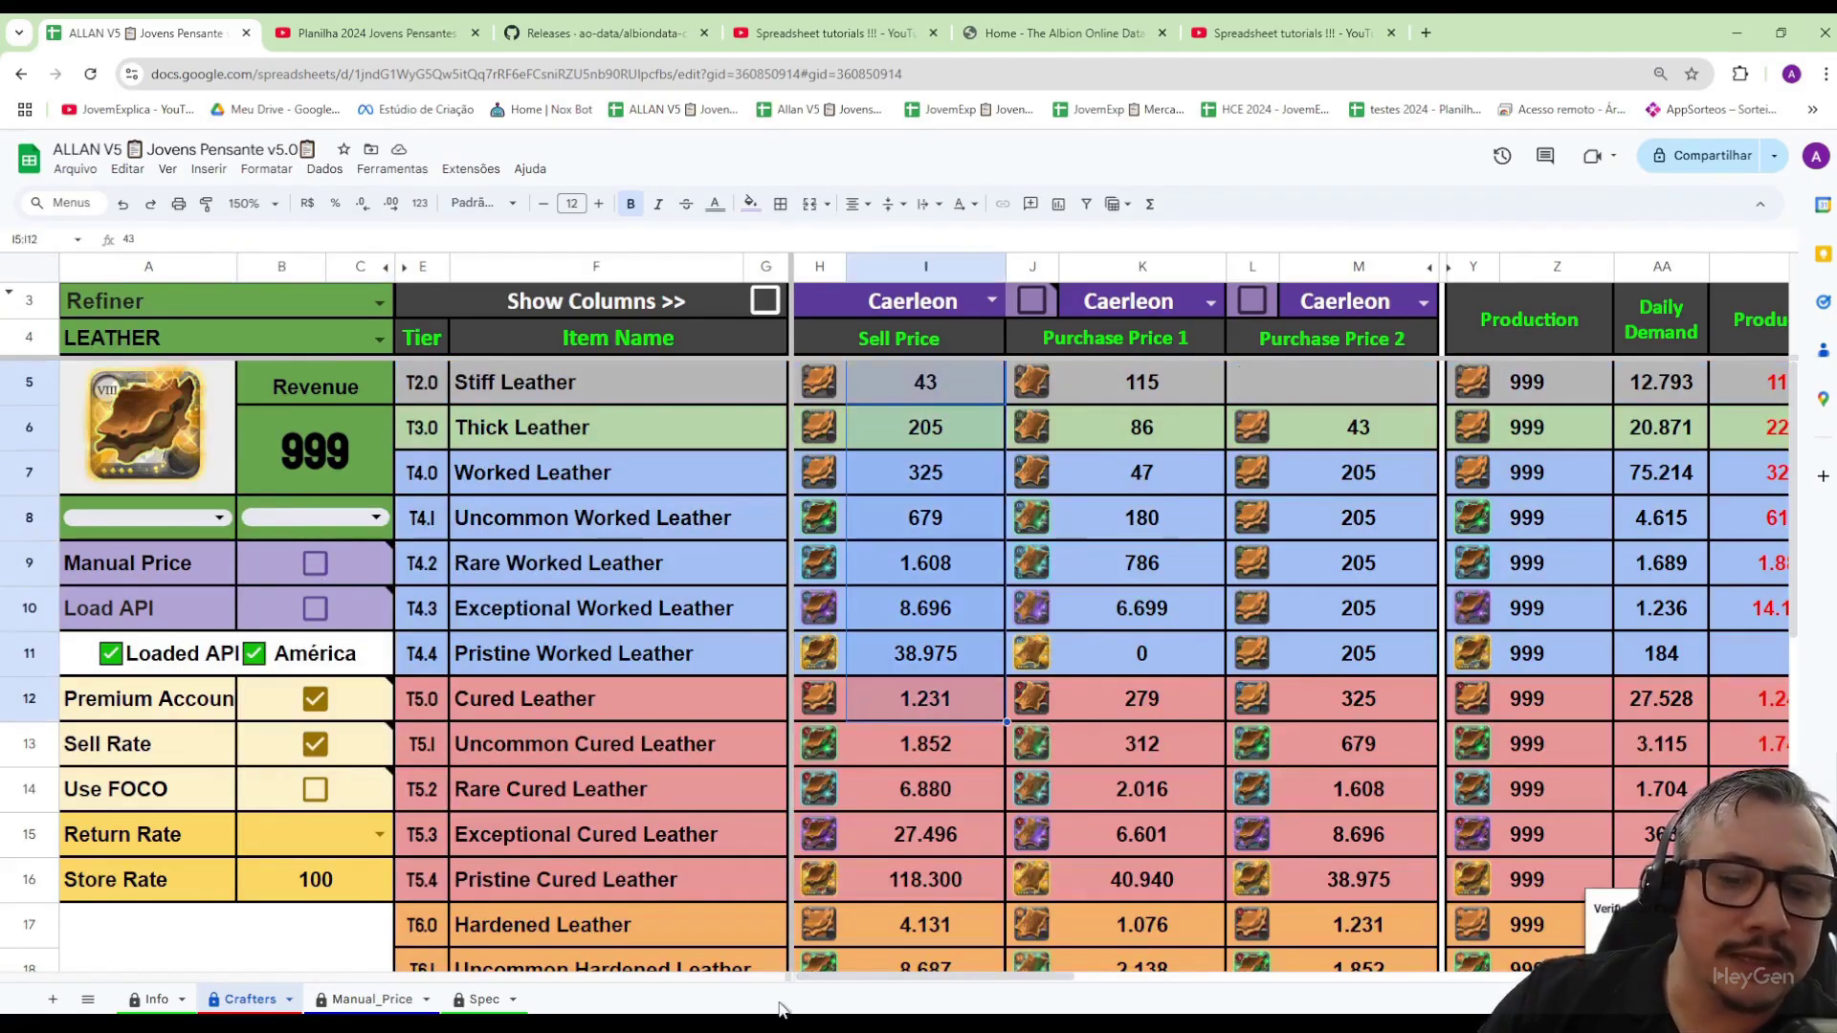
drag(926, 421, 926, 790)
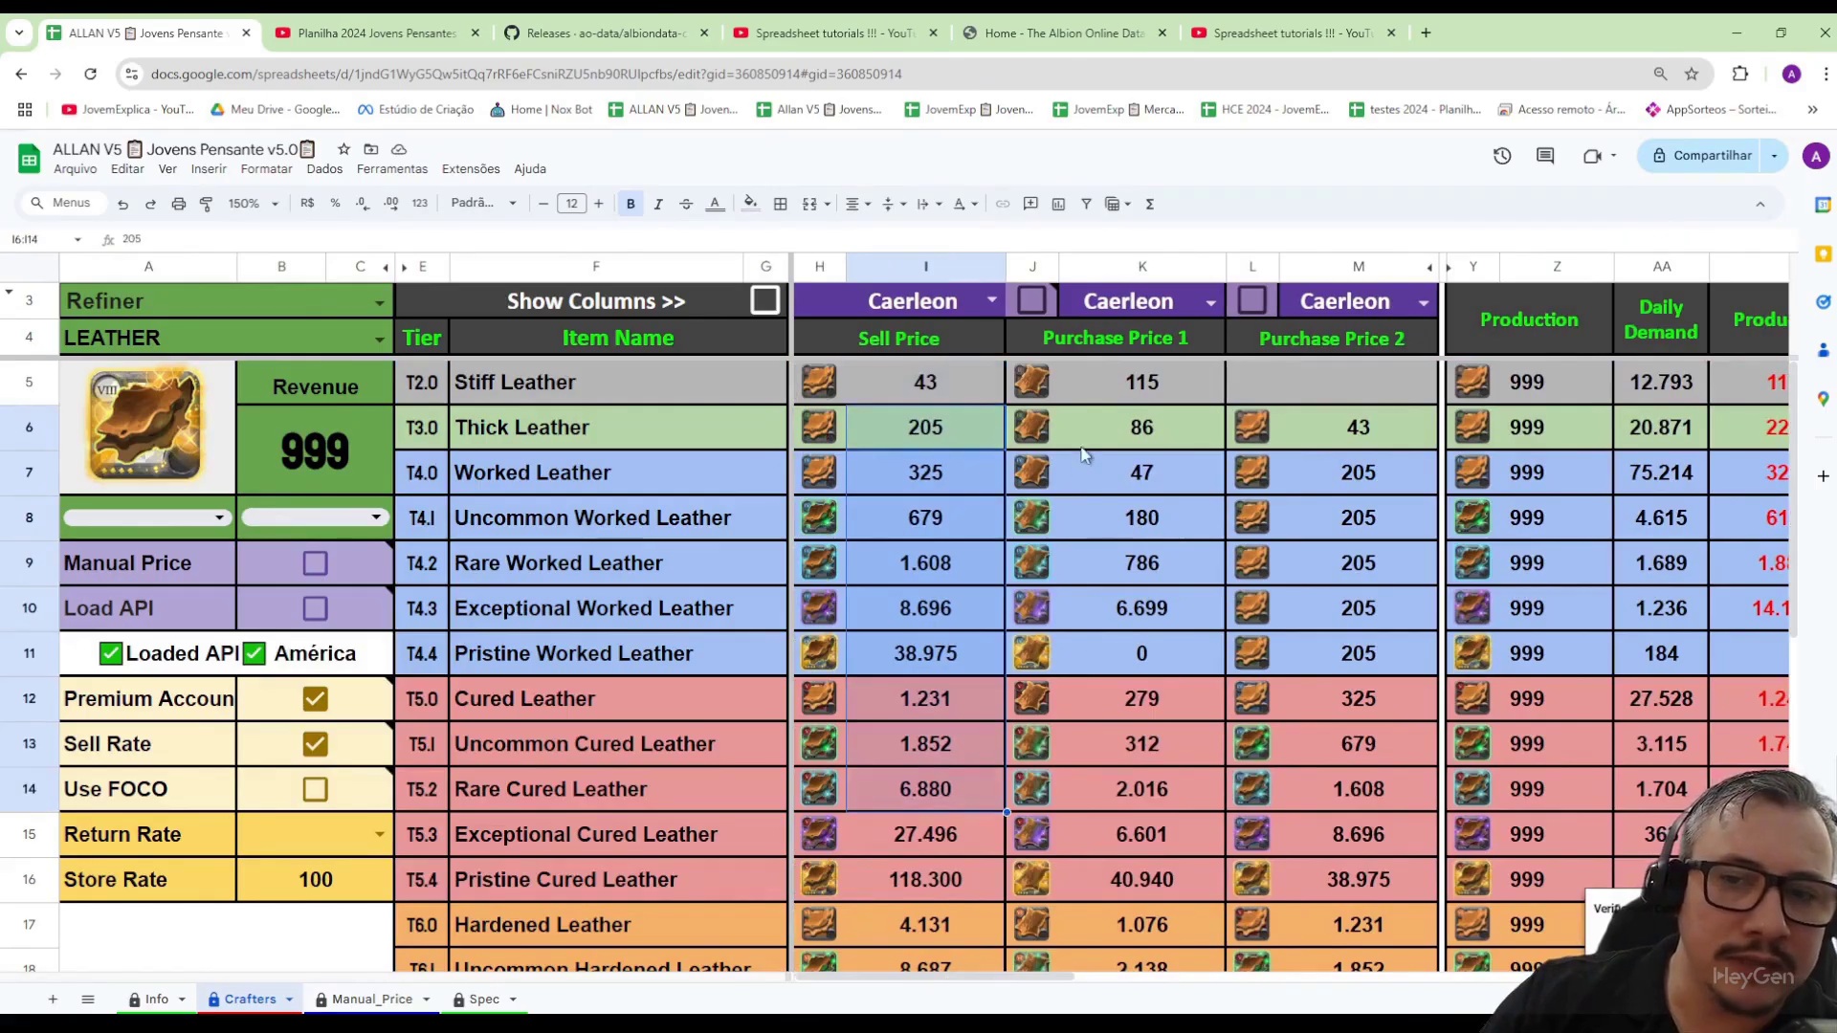
drag(1108, 431, 1141, 790)
drag(1354, 470, 1372, 794)
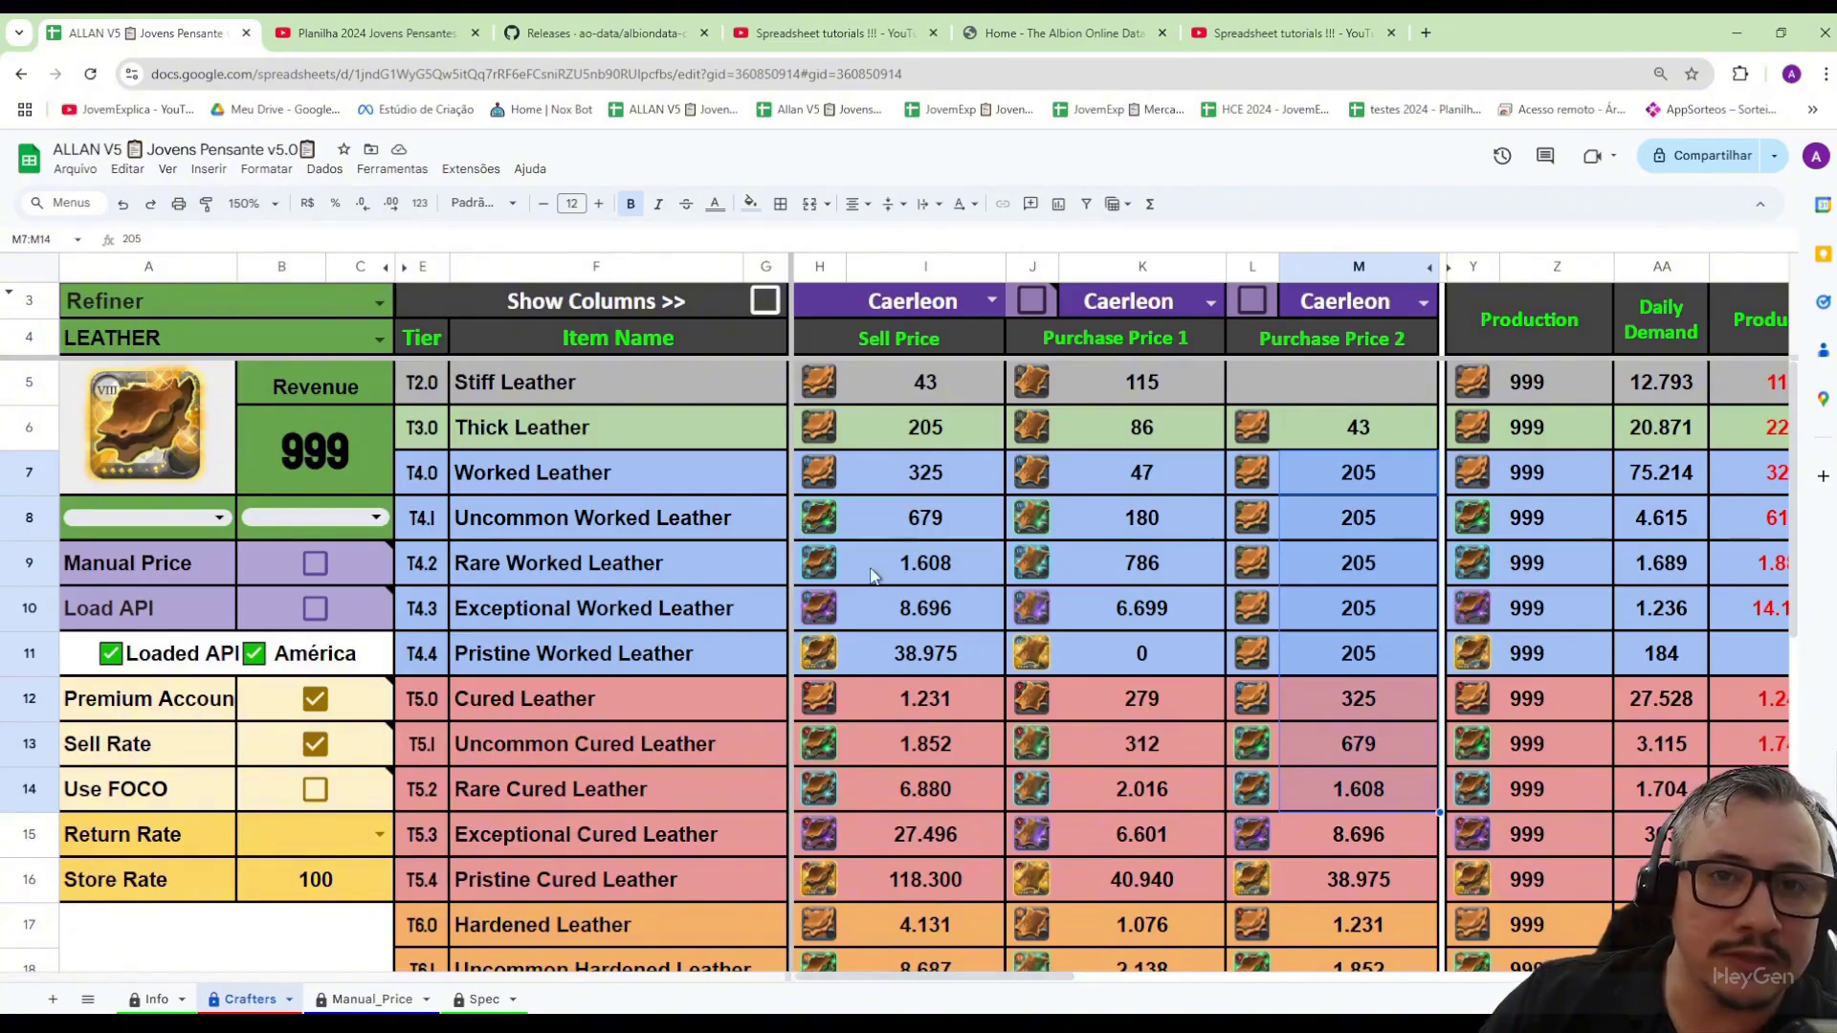
- Filter to T3 Thick Leather and enter a 210 manual sell price
click(143, 518)
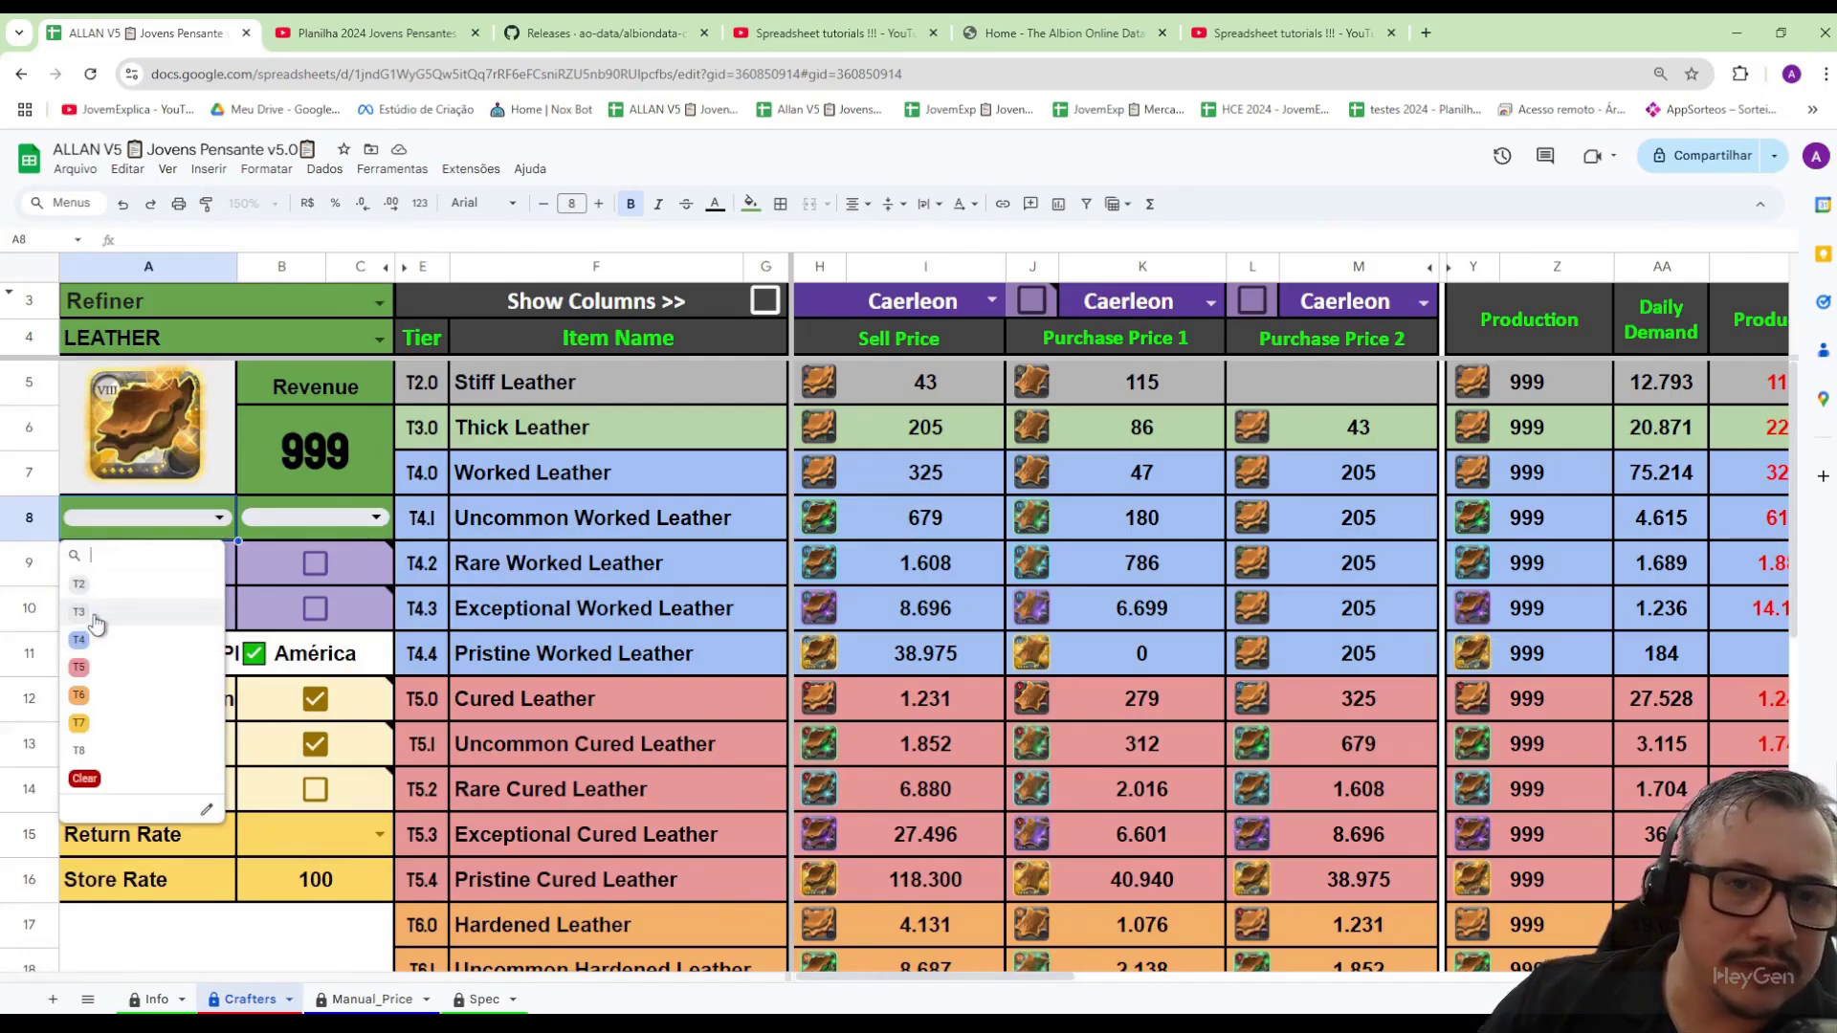
click(79, 612)
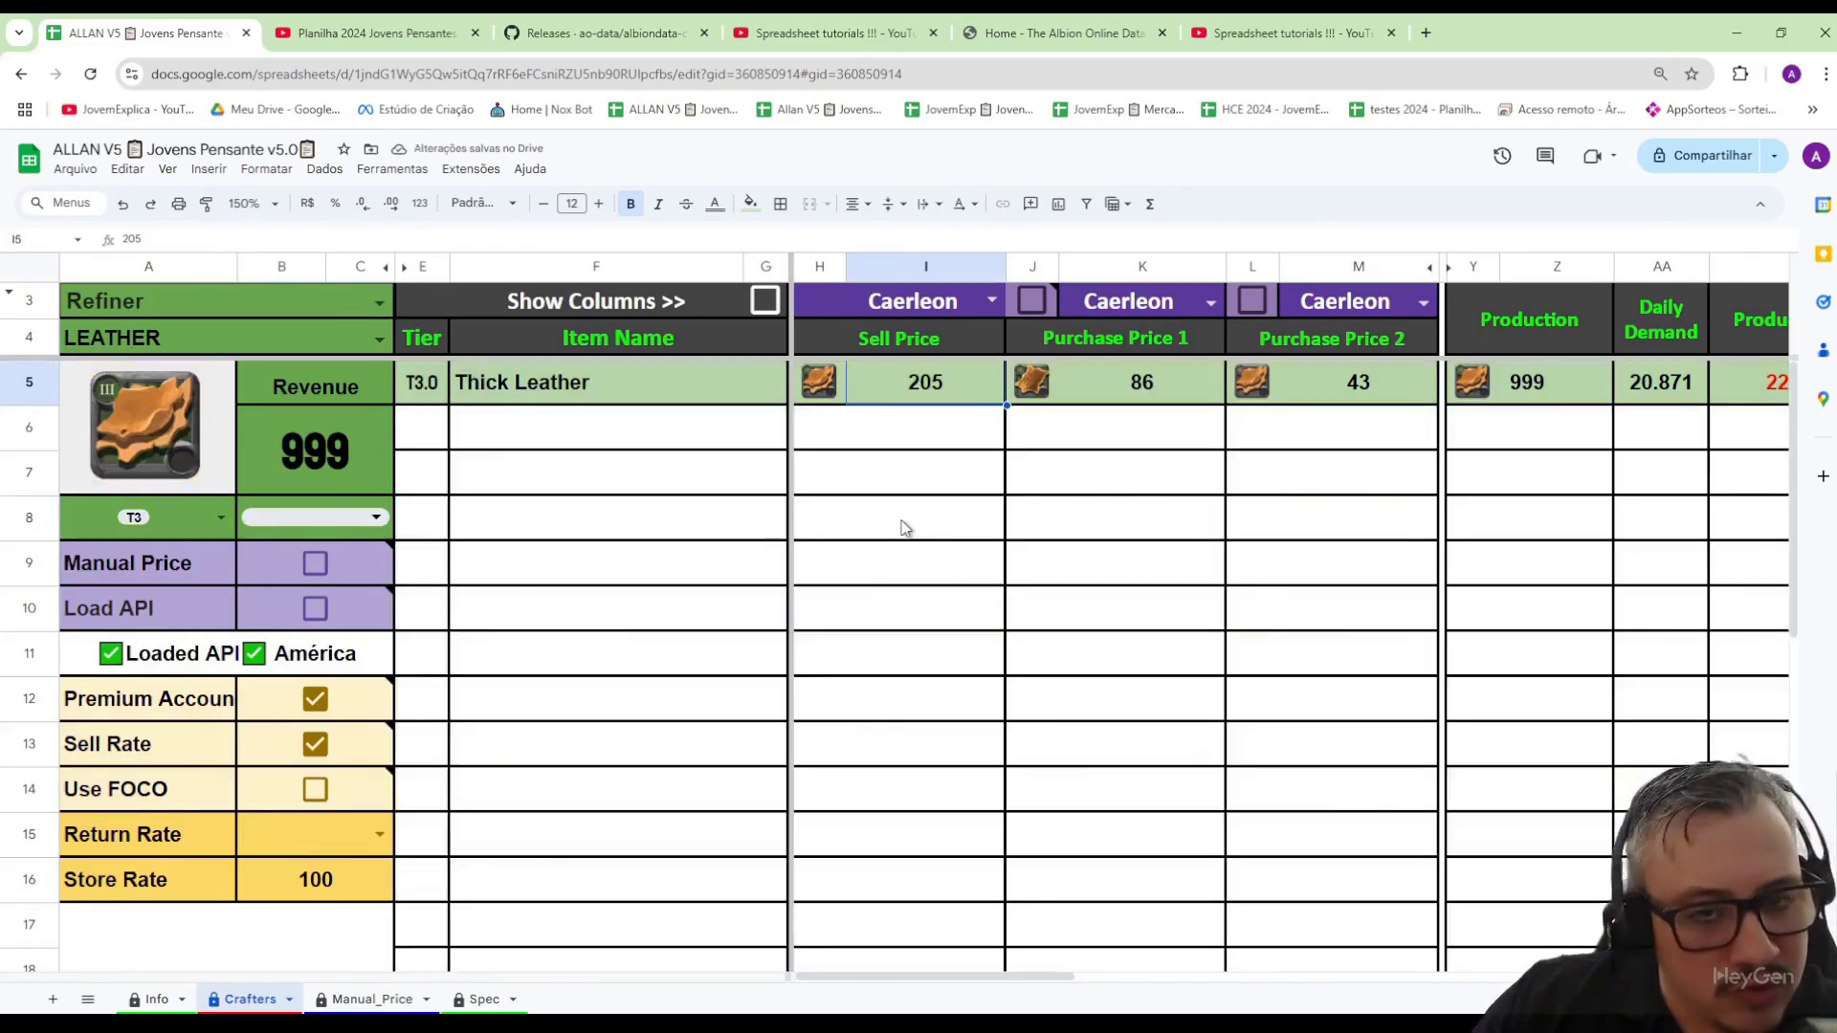
text(21)
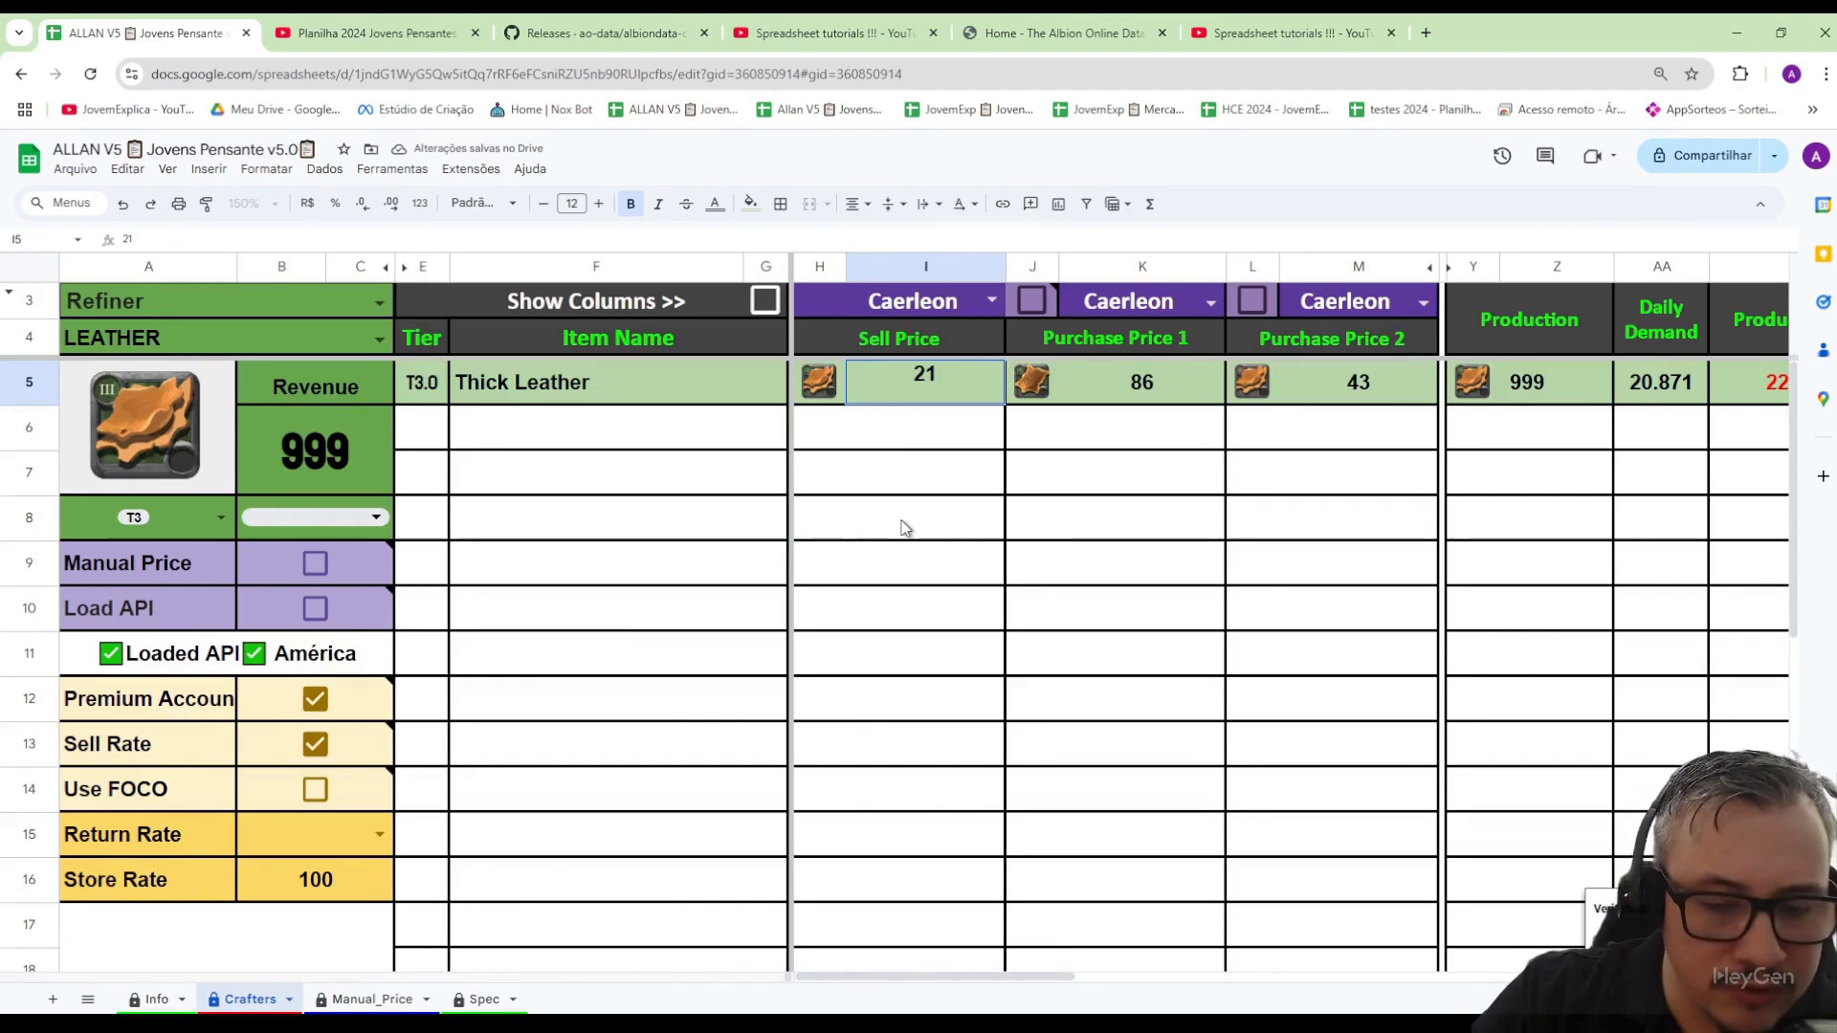
text(0)
key(Return)
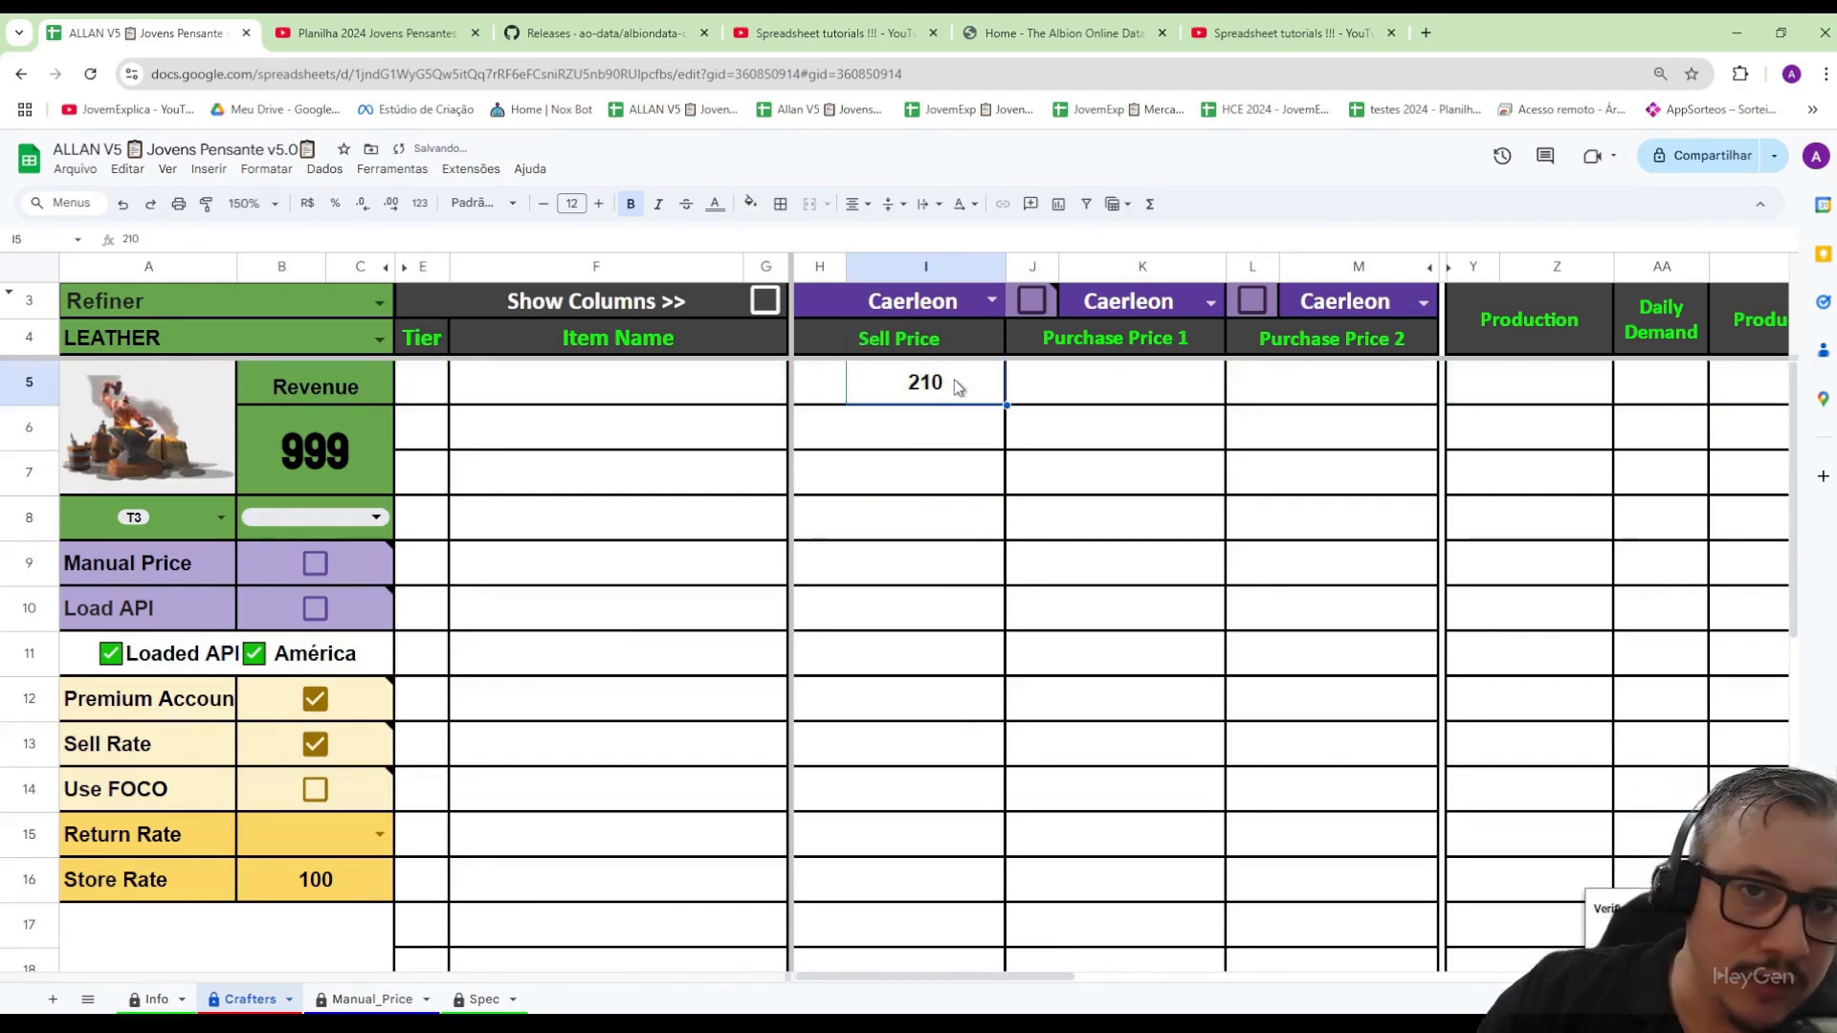
- Toggle Manual Price off and back on to compare the 205 and 210 prices
key(ctrl+z)
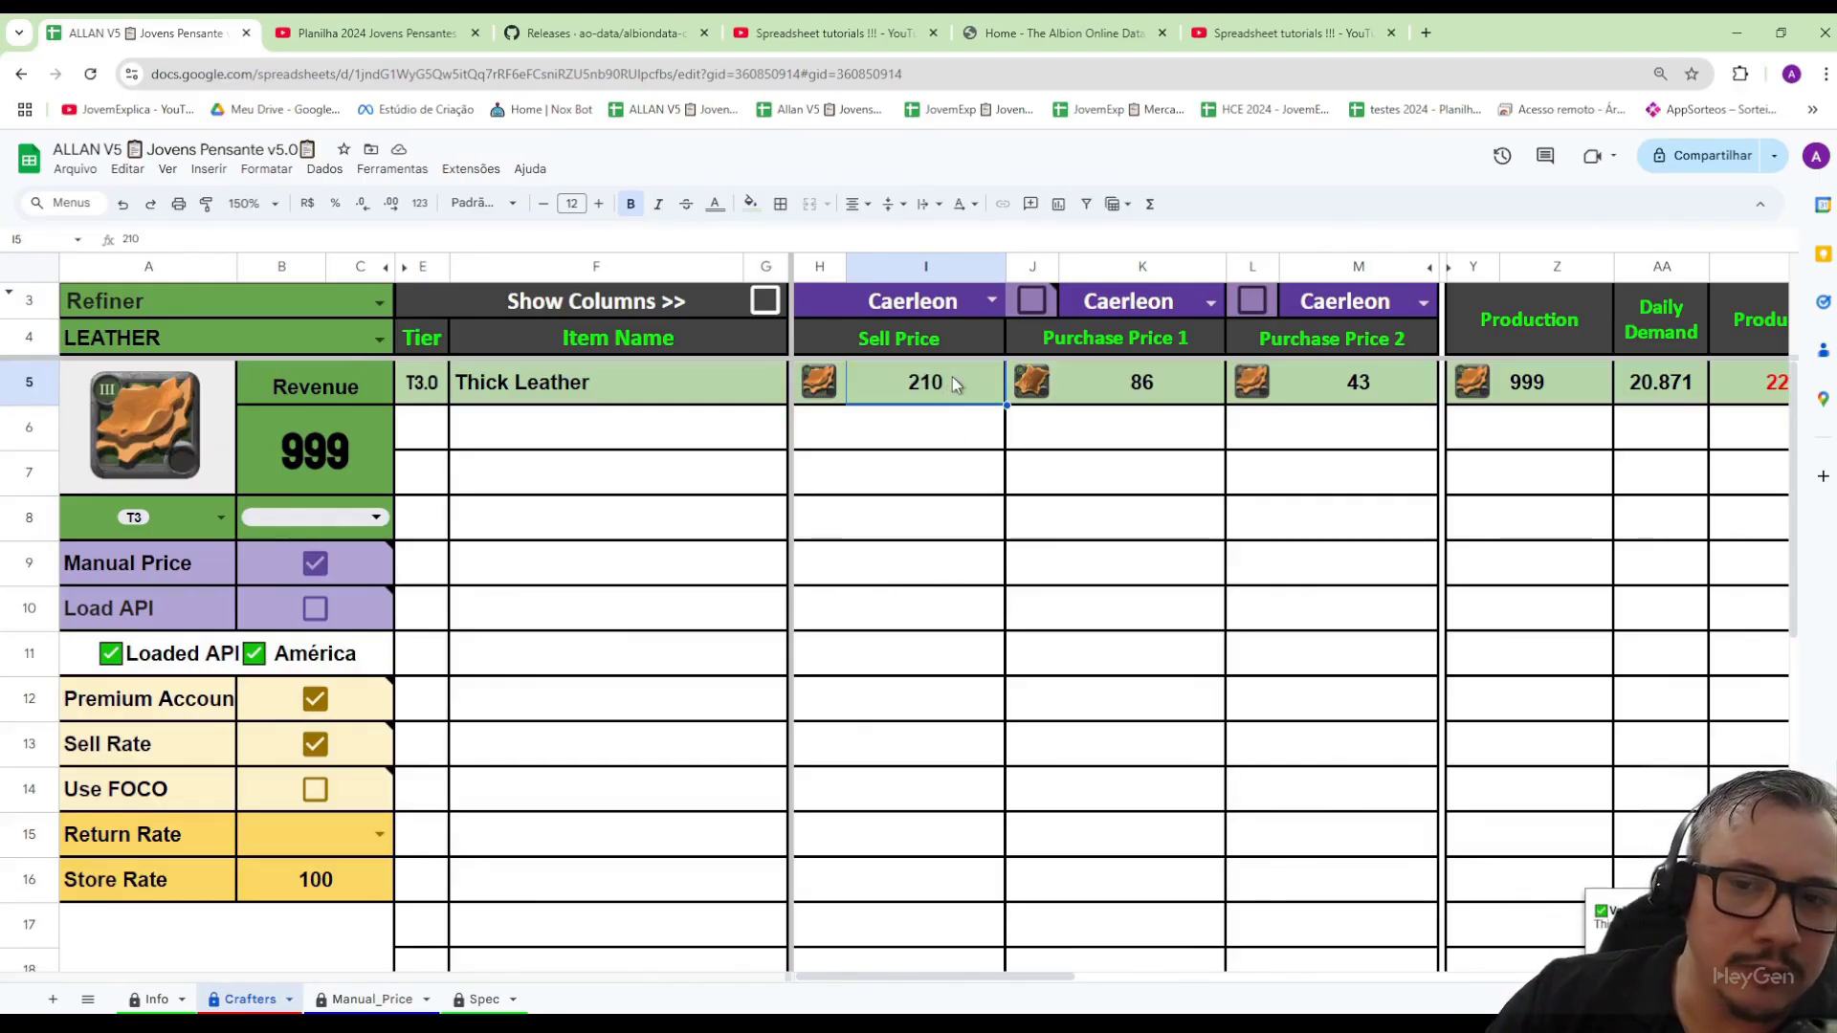
click(315, 563)
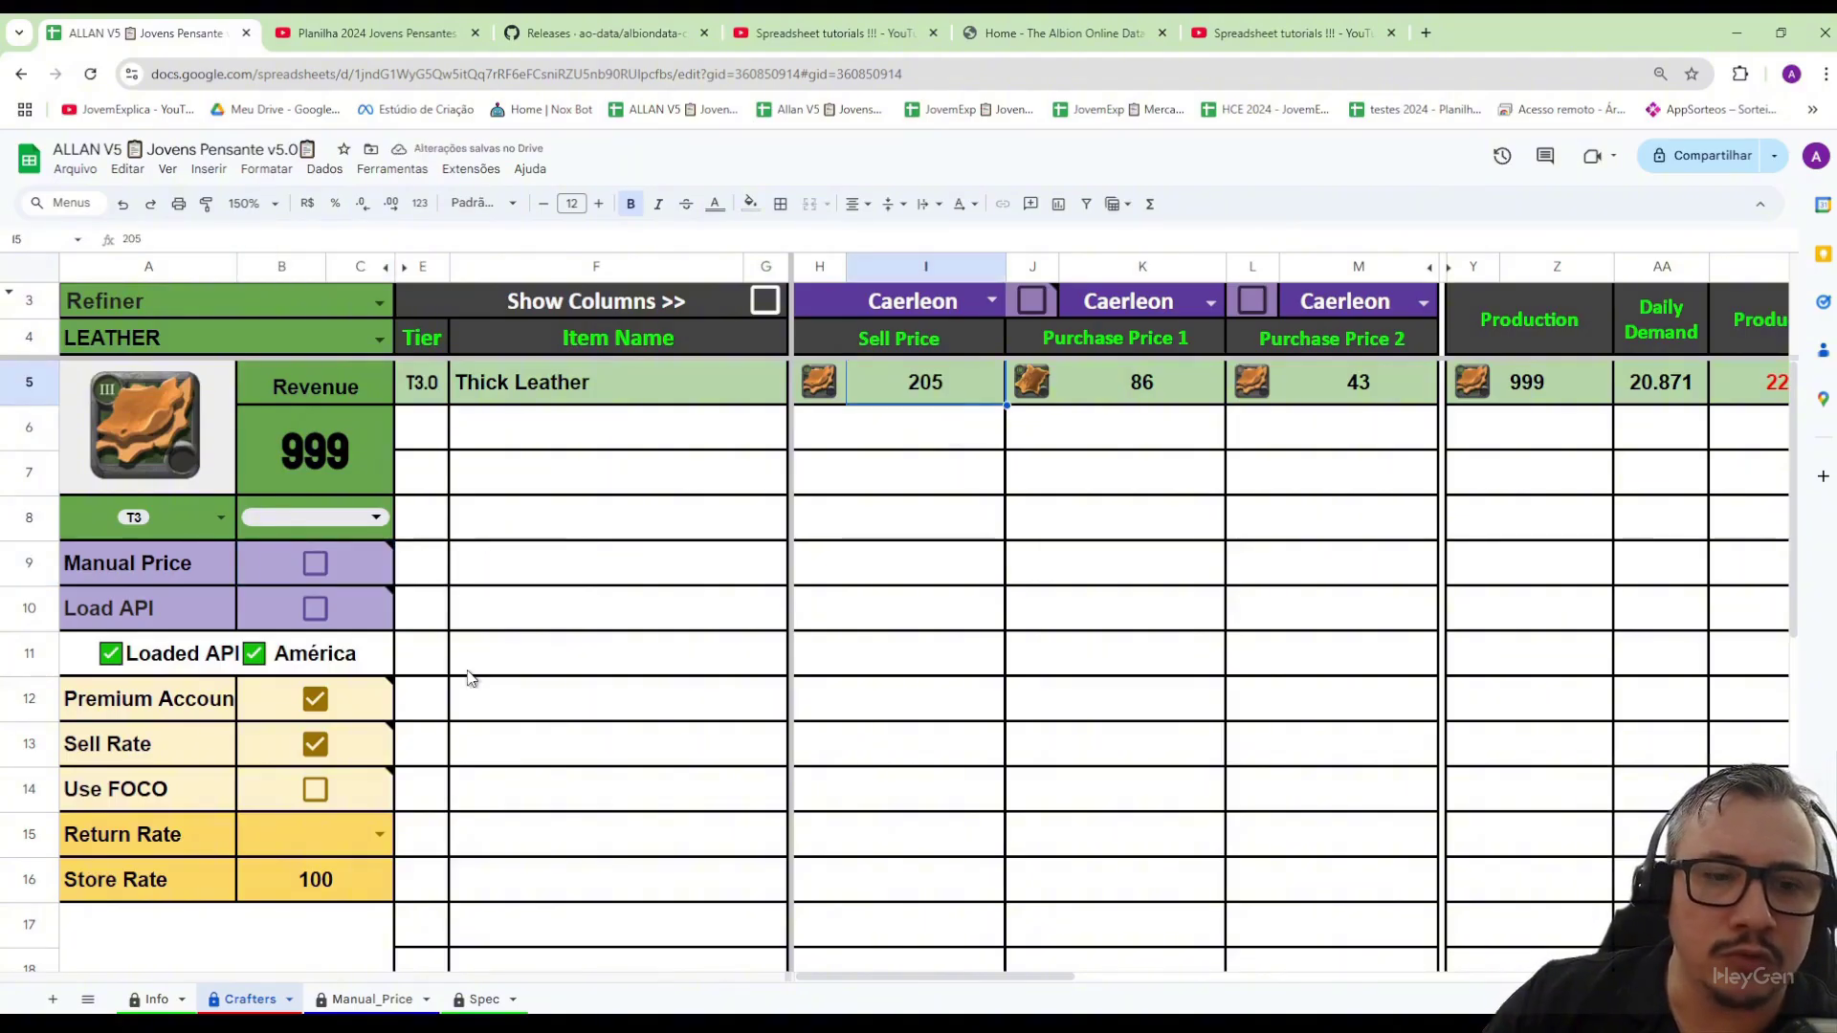
click(318, 567)
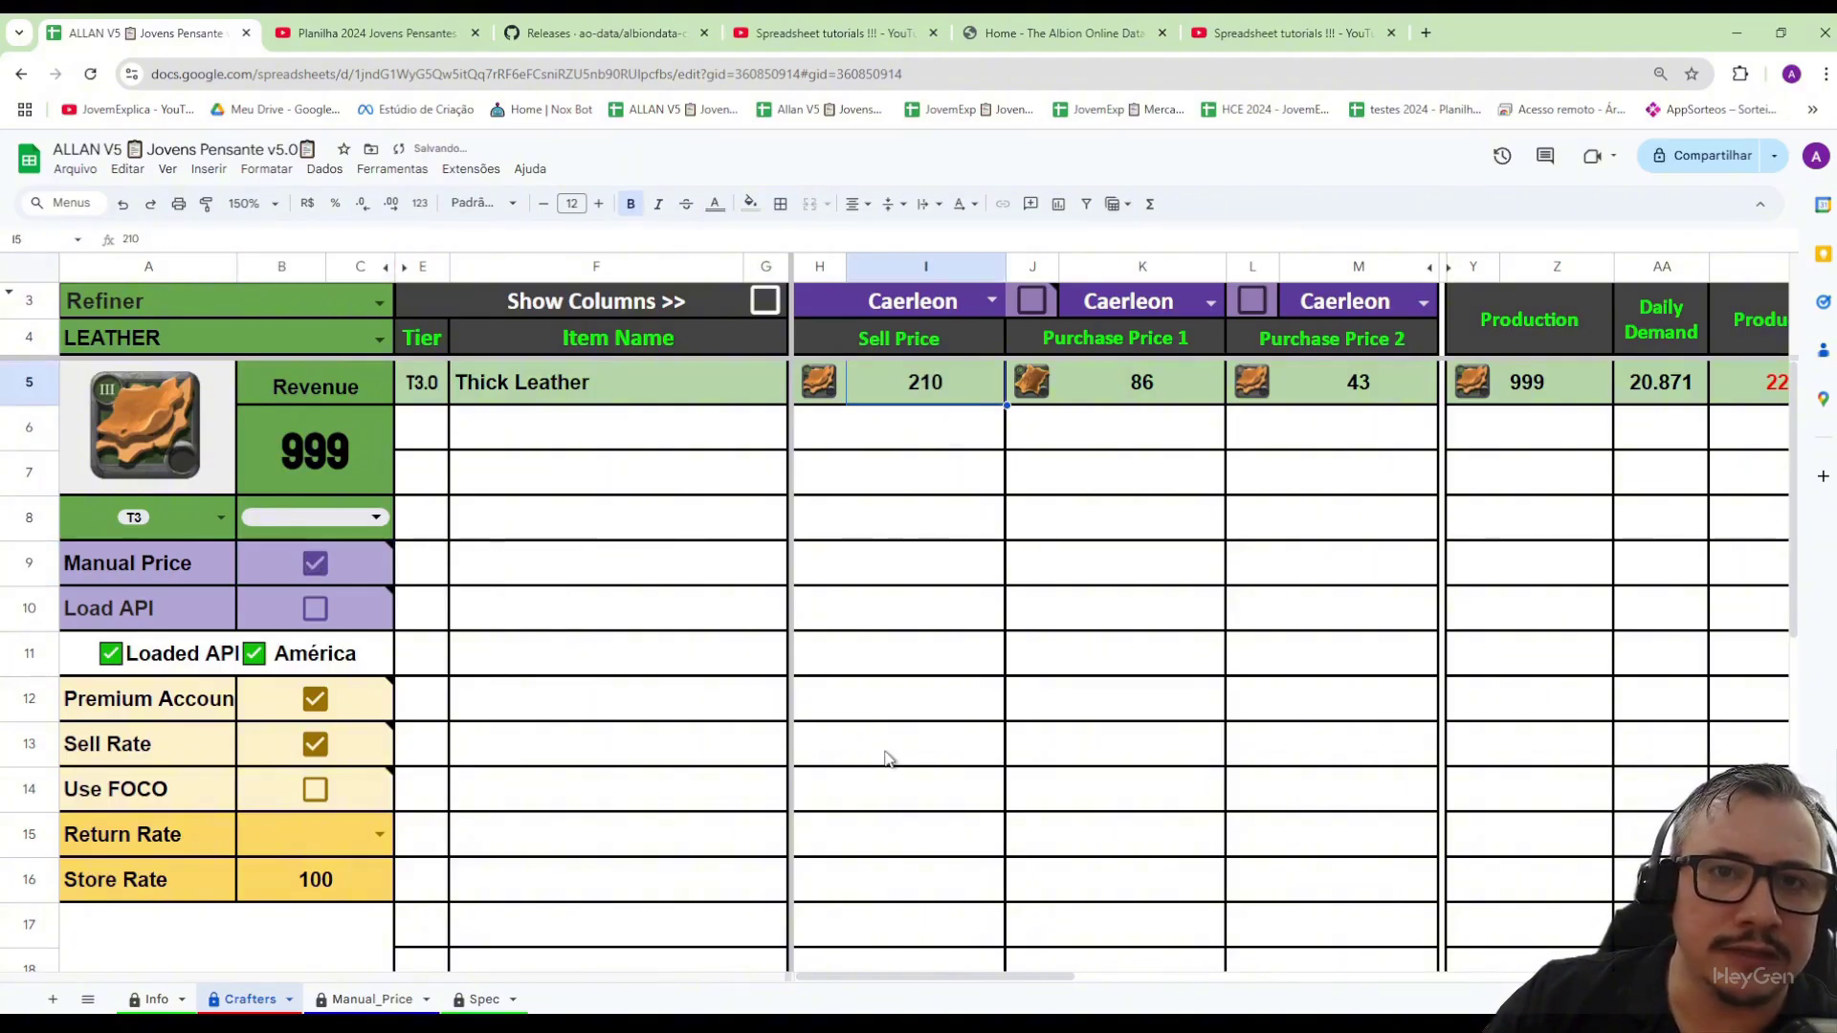
- Check Thick Leather's Caerleon sell price on the Manual_Price sheet
click(358, 999)
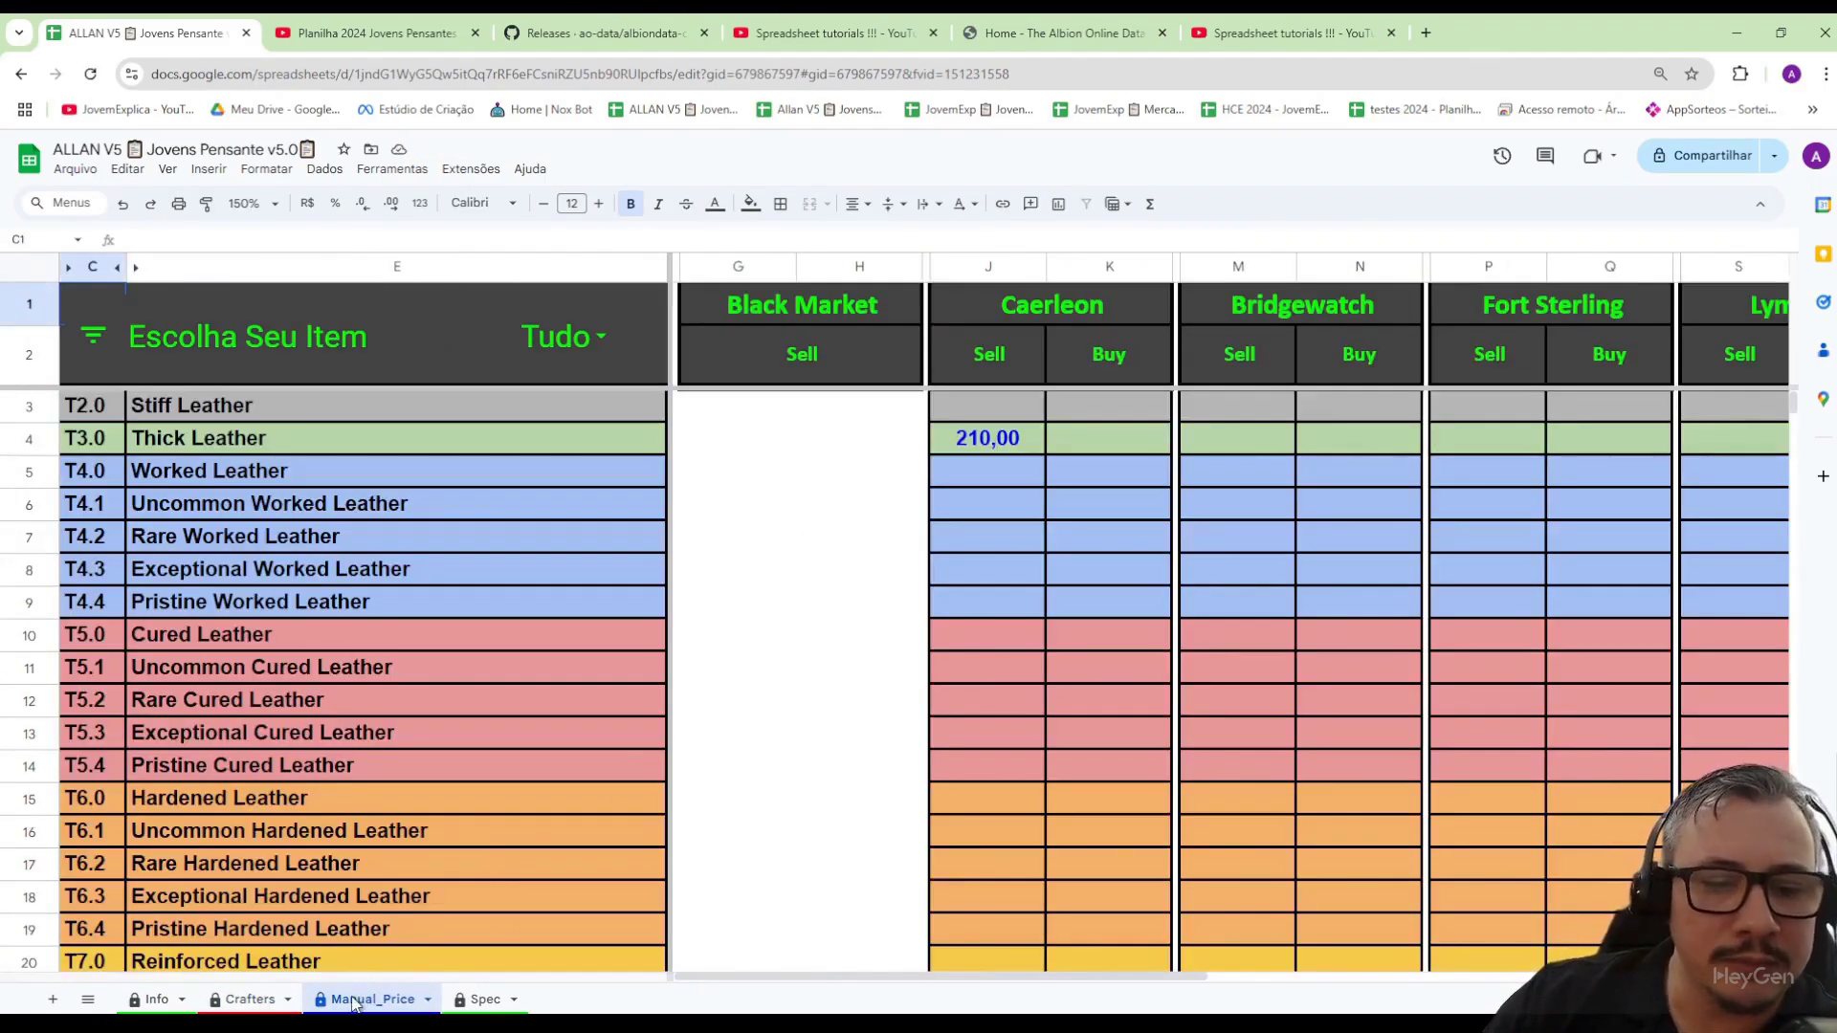
click(995, 442)
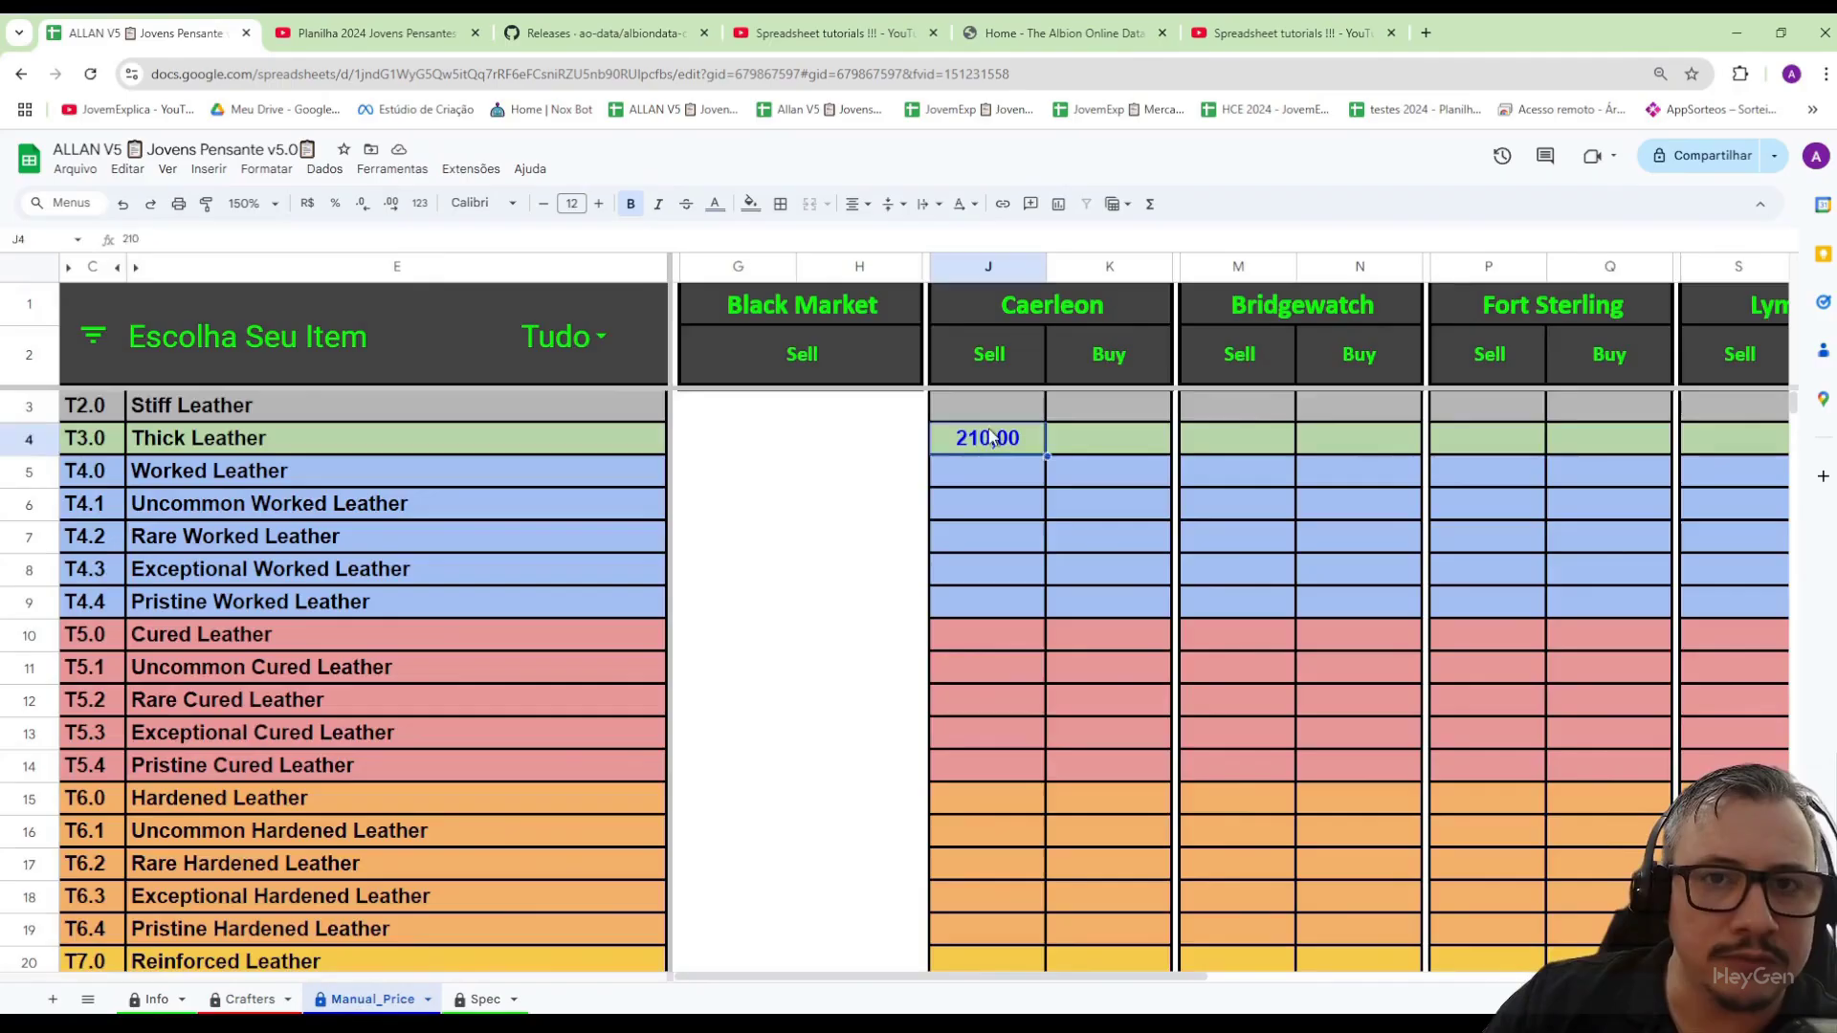
click(1004, 538)
click(1023, 734)
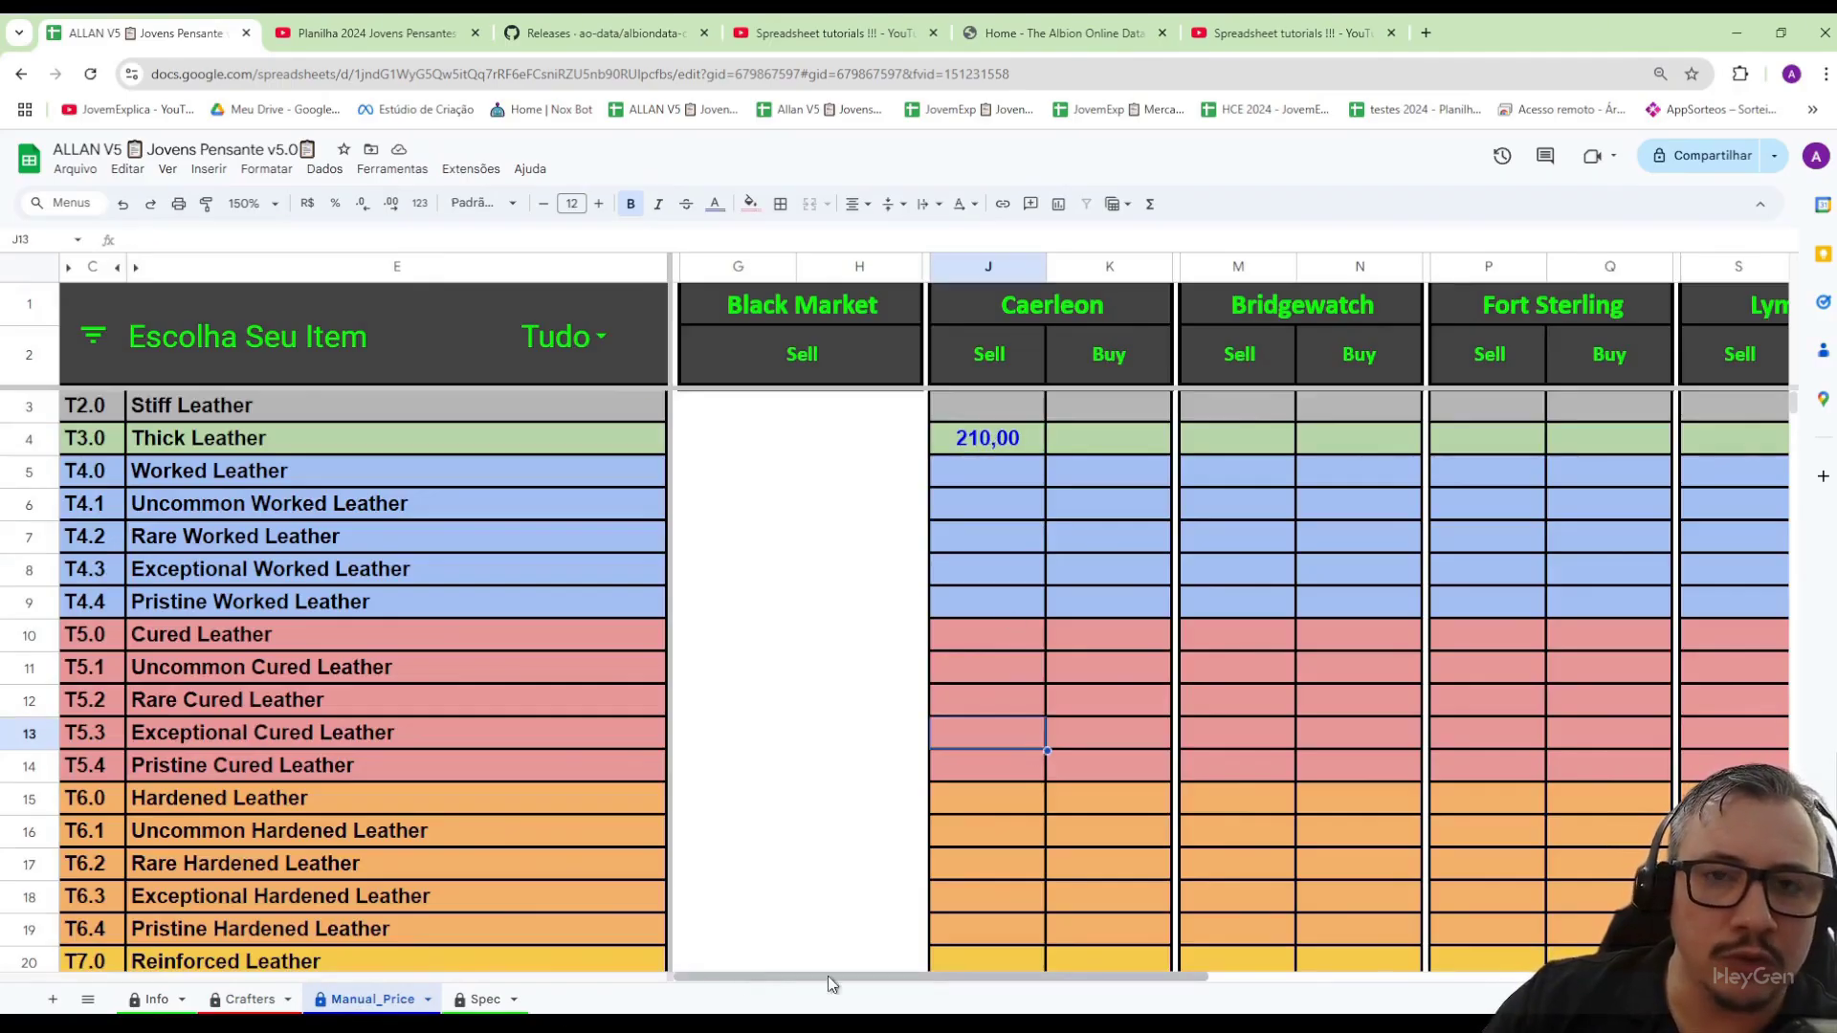
drag(828, 977, 746, 987)
- Back on Crafters, turn off Manual Price and tick Load API
click(266, 997)
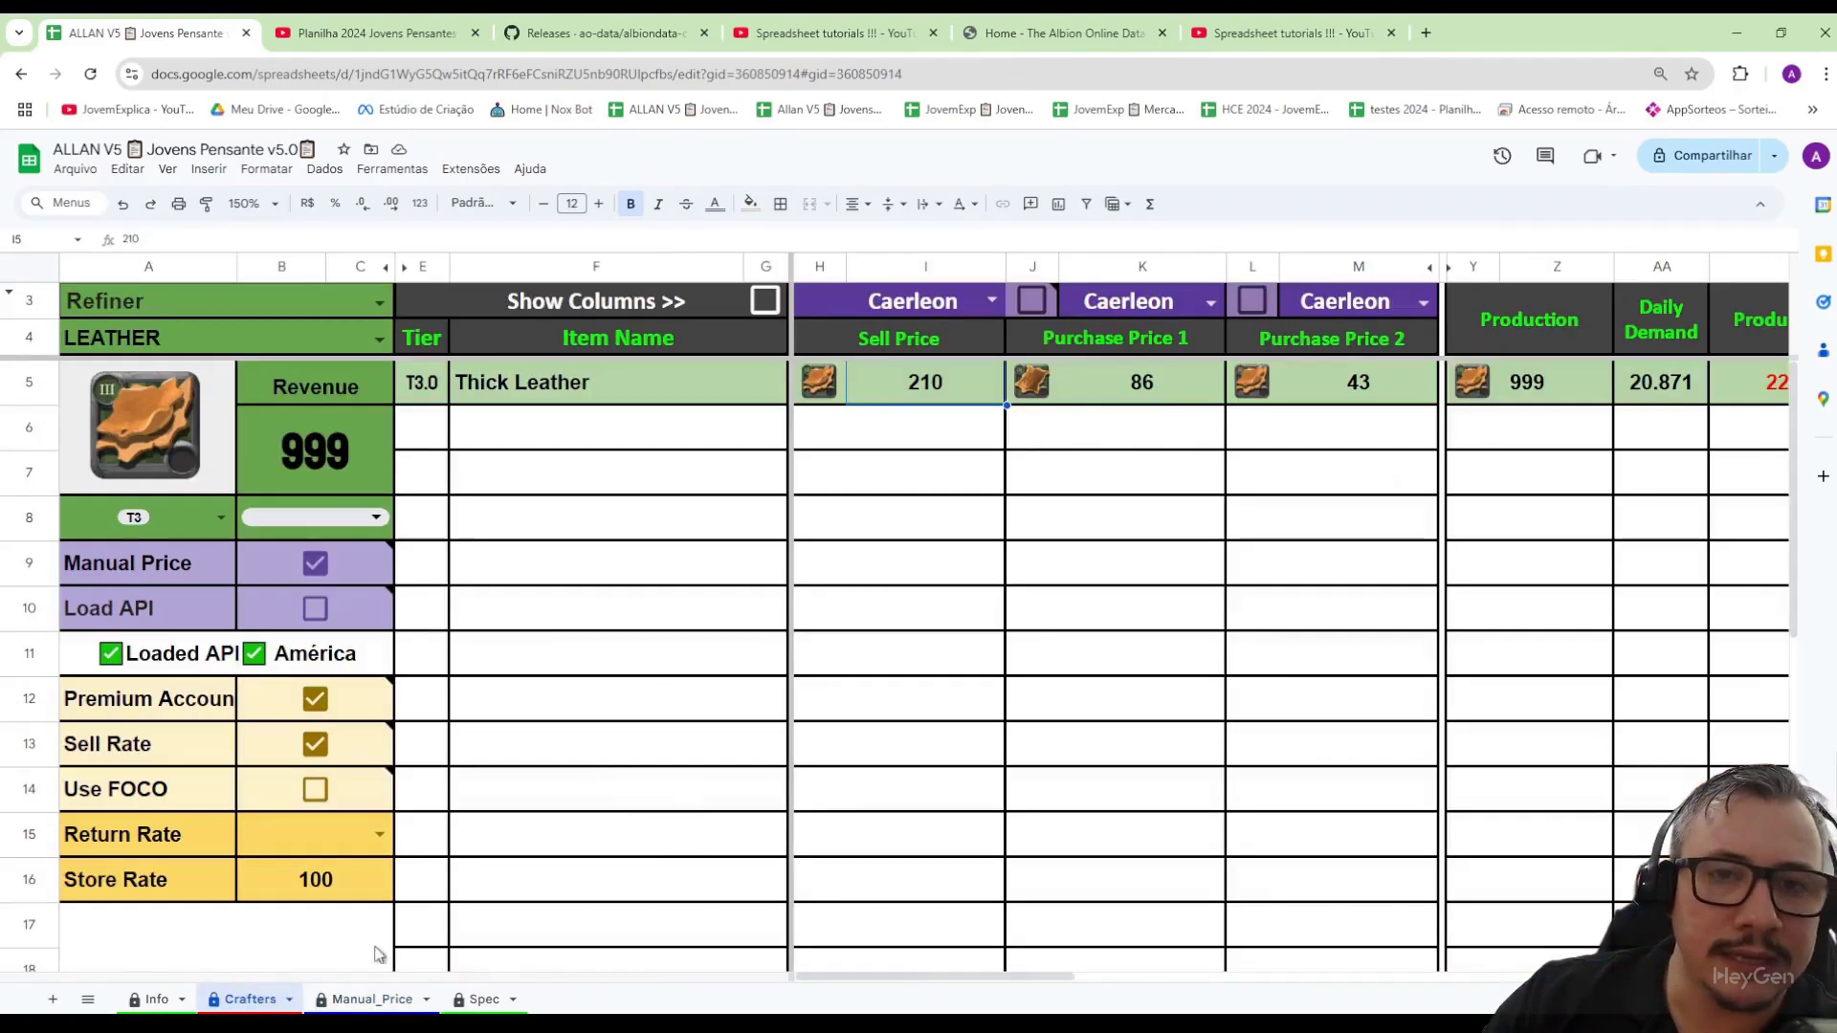
click(849, 613)
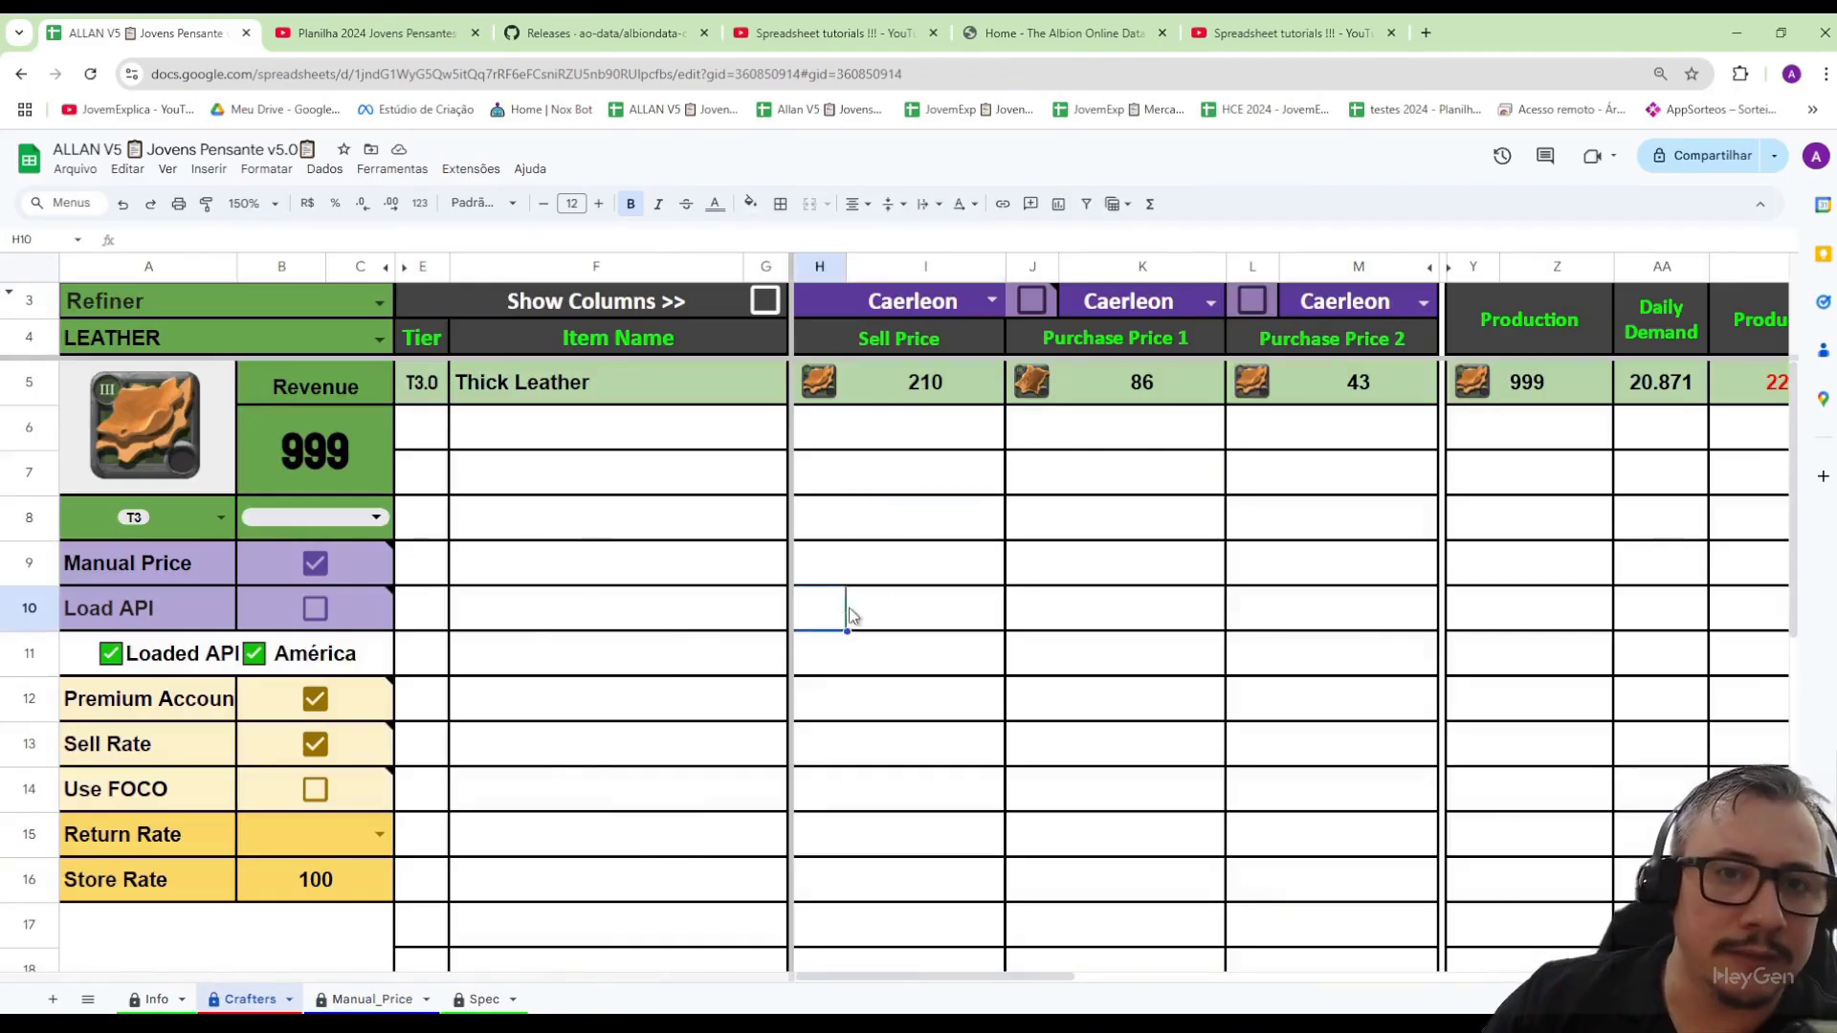
click(315, 563)
click(142, 614)
mouse_move(301, 614)
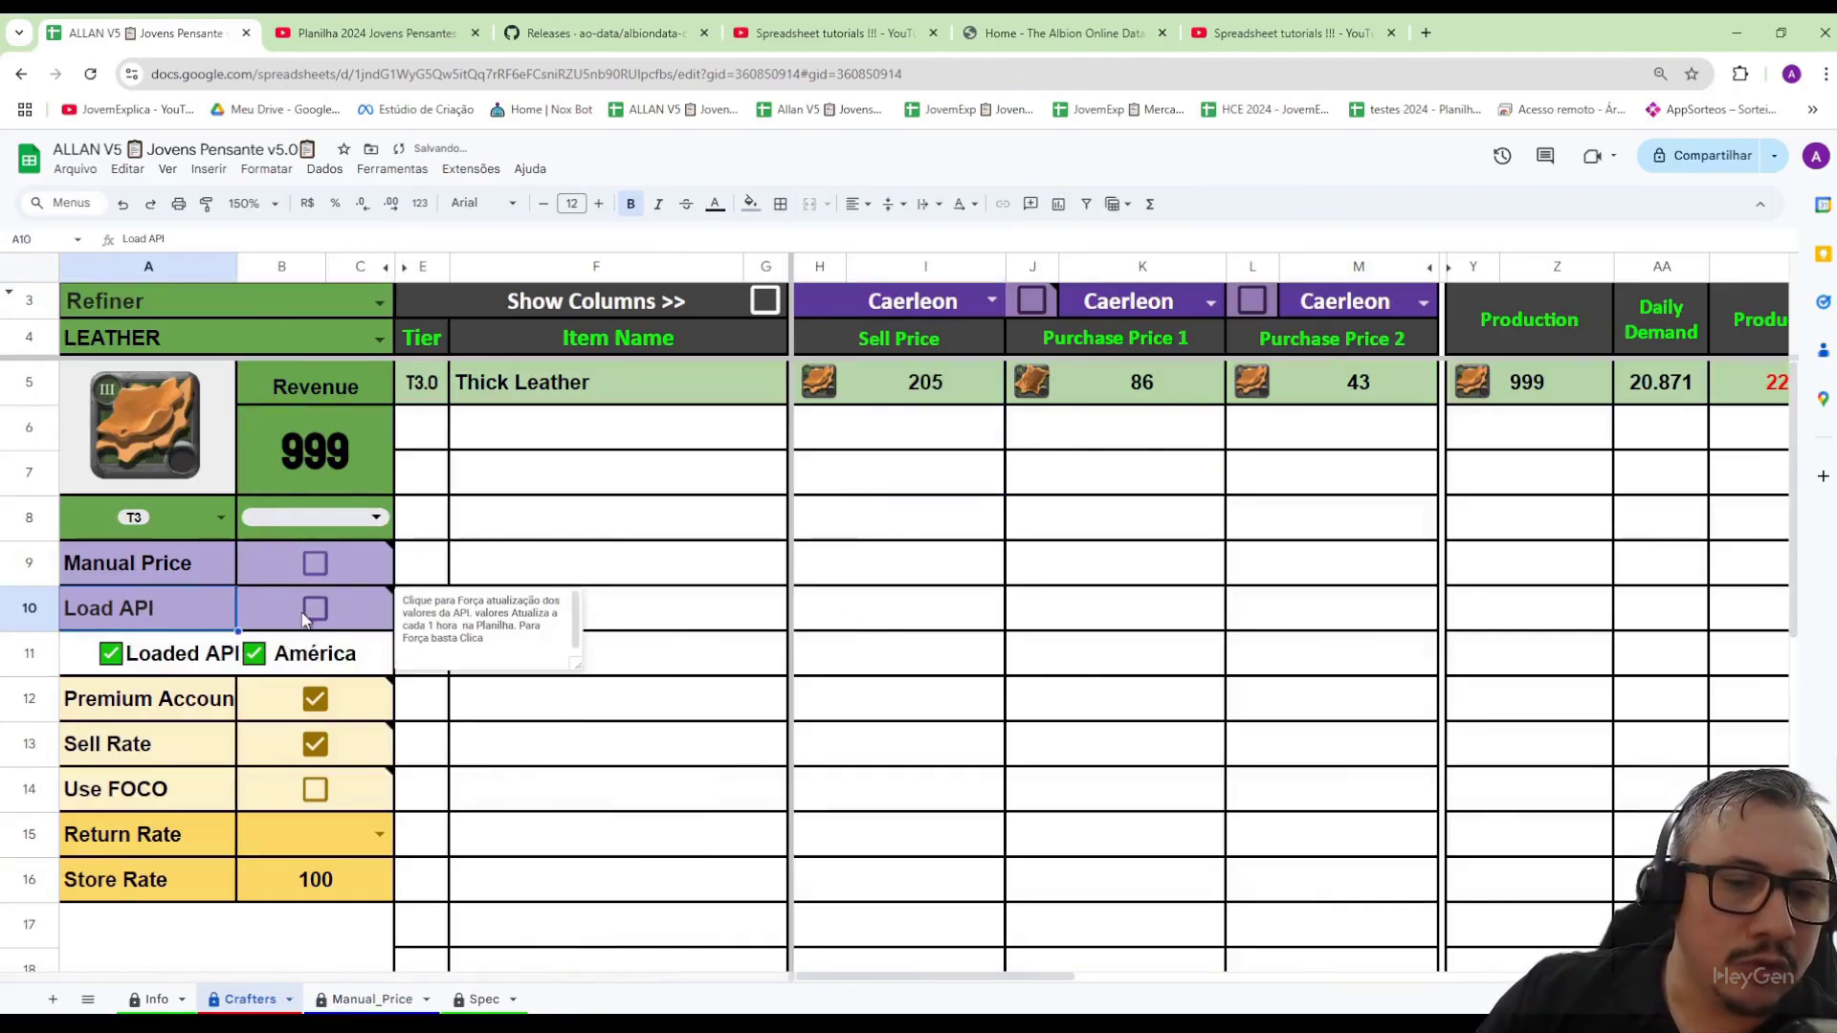
click(315, 617)
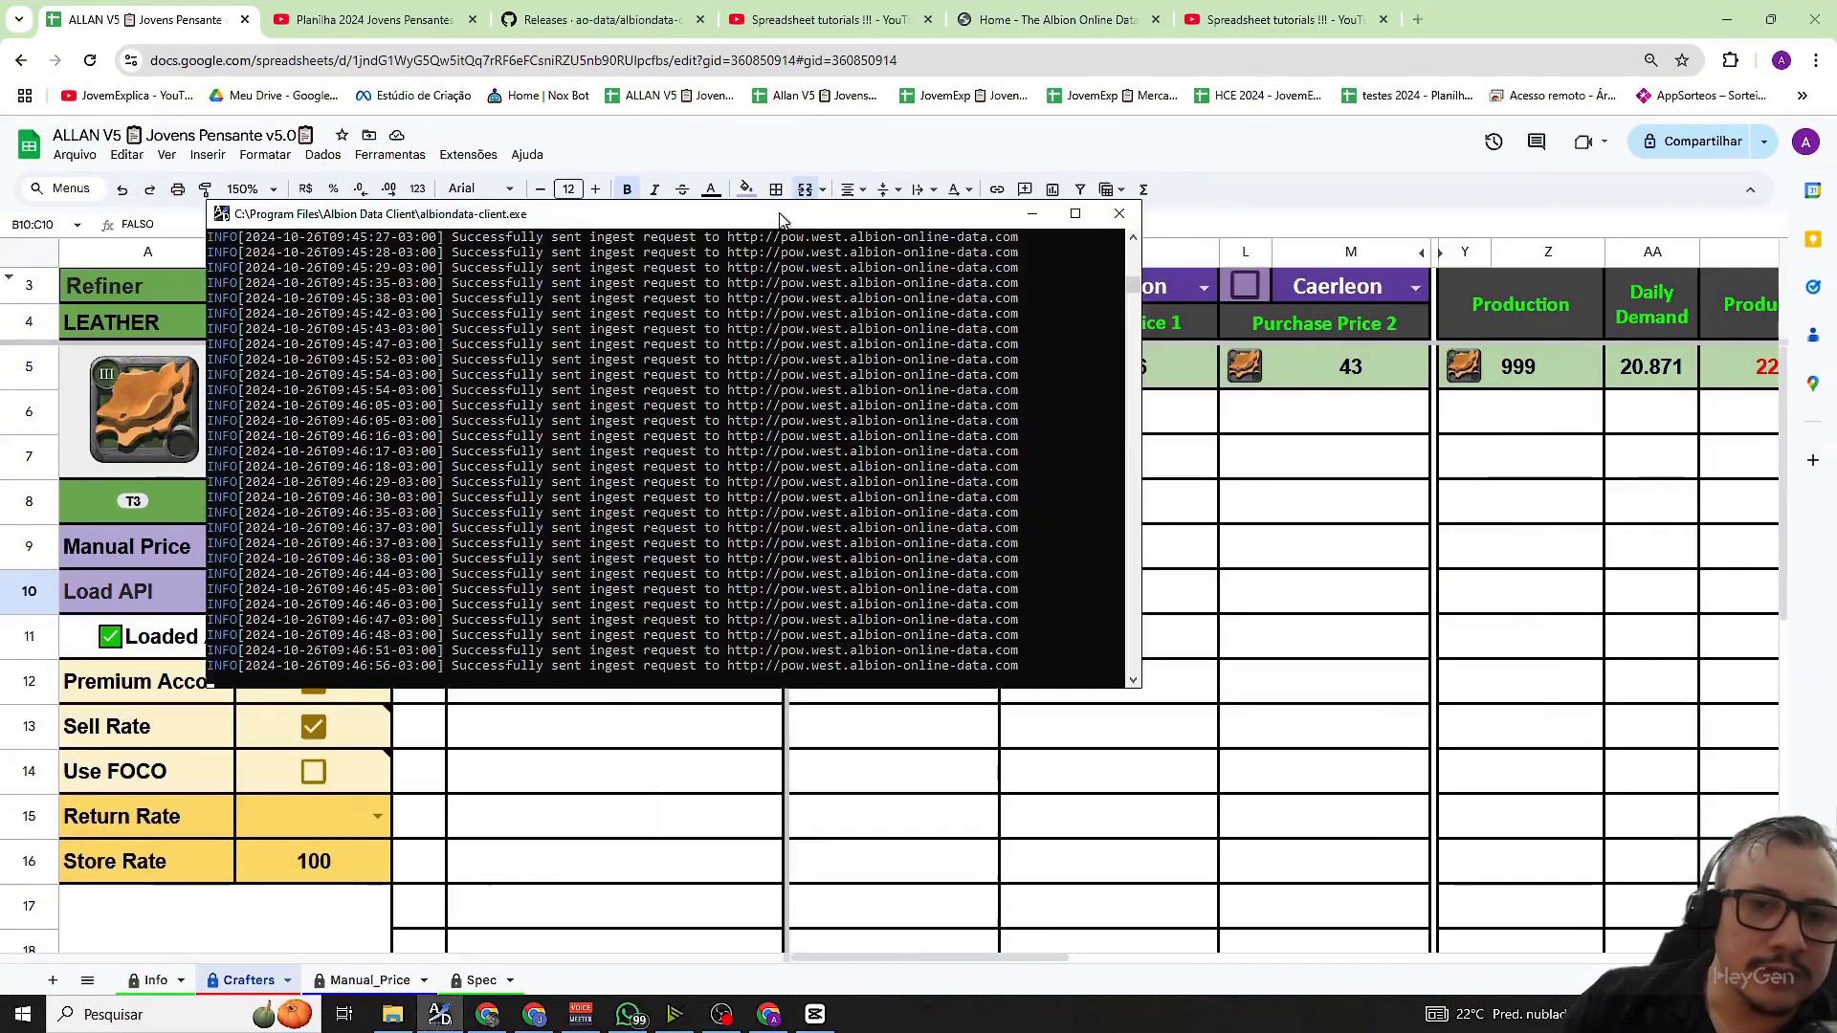
- Minimize the albiondata-client console window
drag(780, 220, 857, 301)
drag(454, 485, 988, 544)
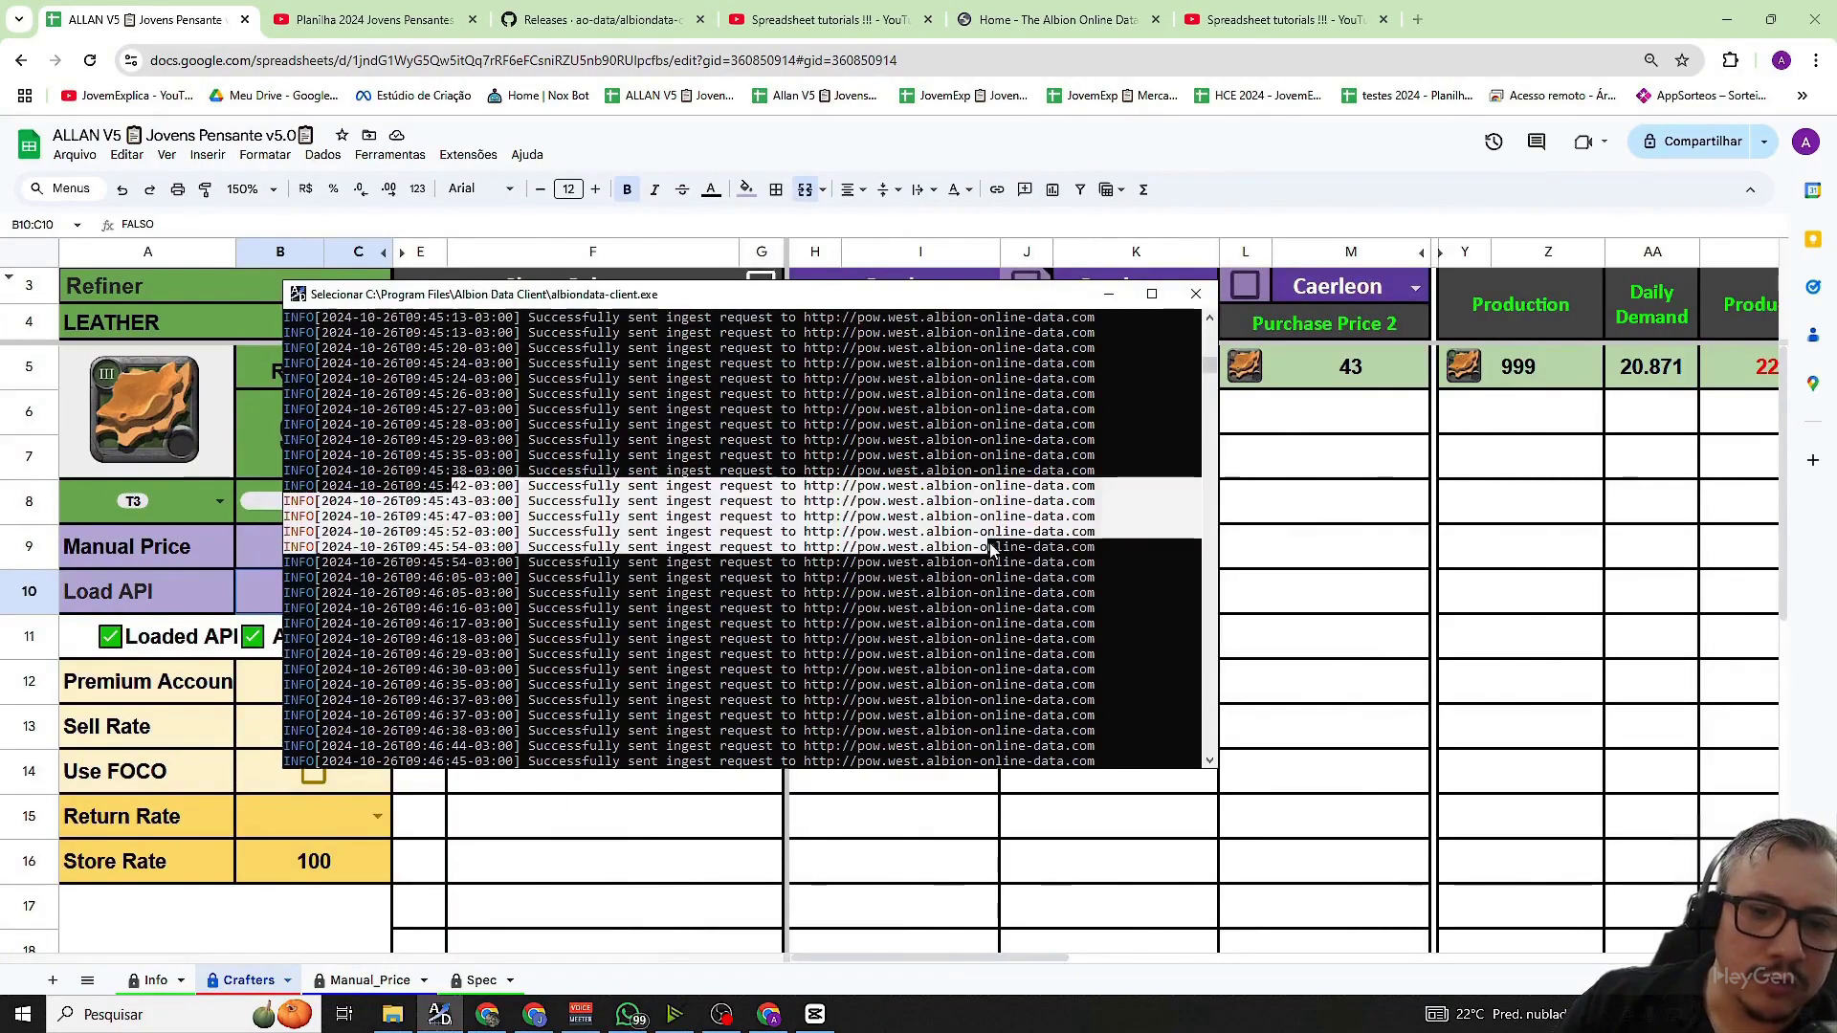
drag(556, 561, 701, 653)
click(501, 562)
scroll(535, 633, down, 2)
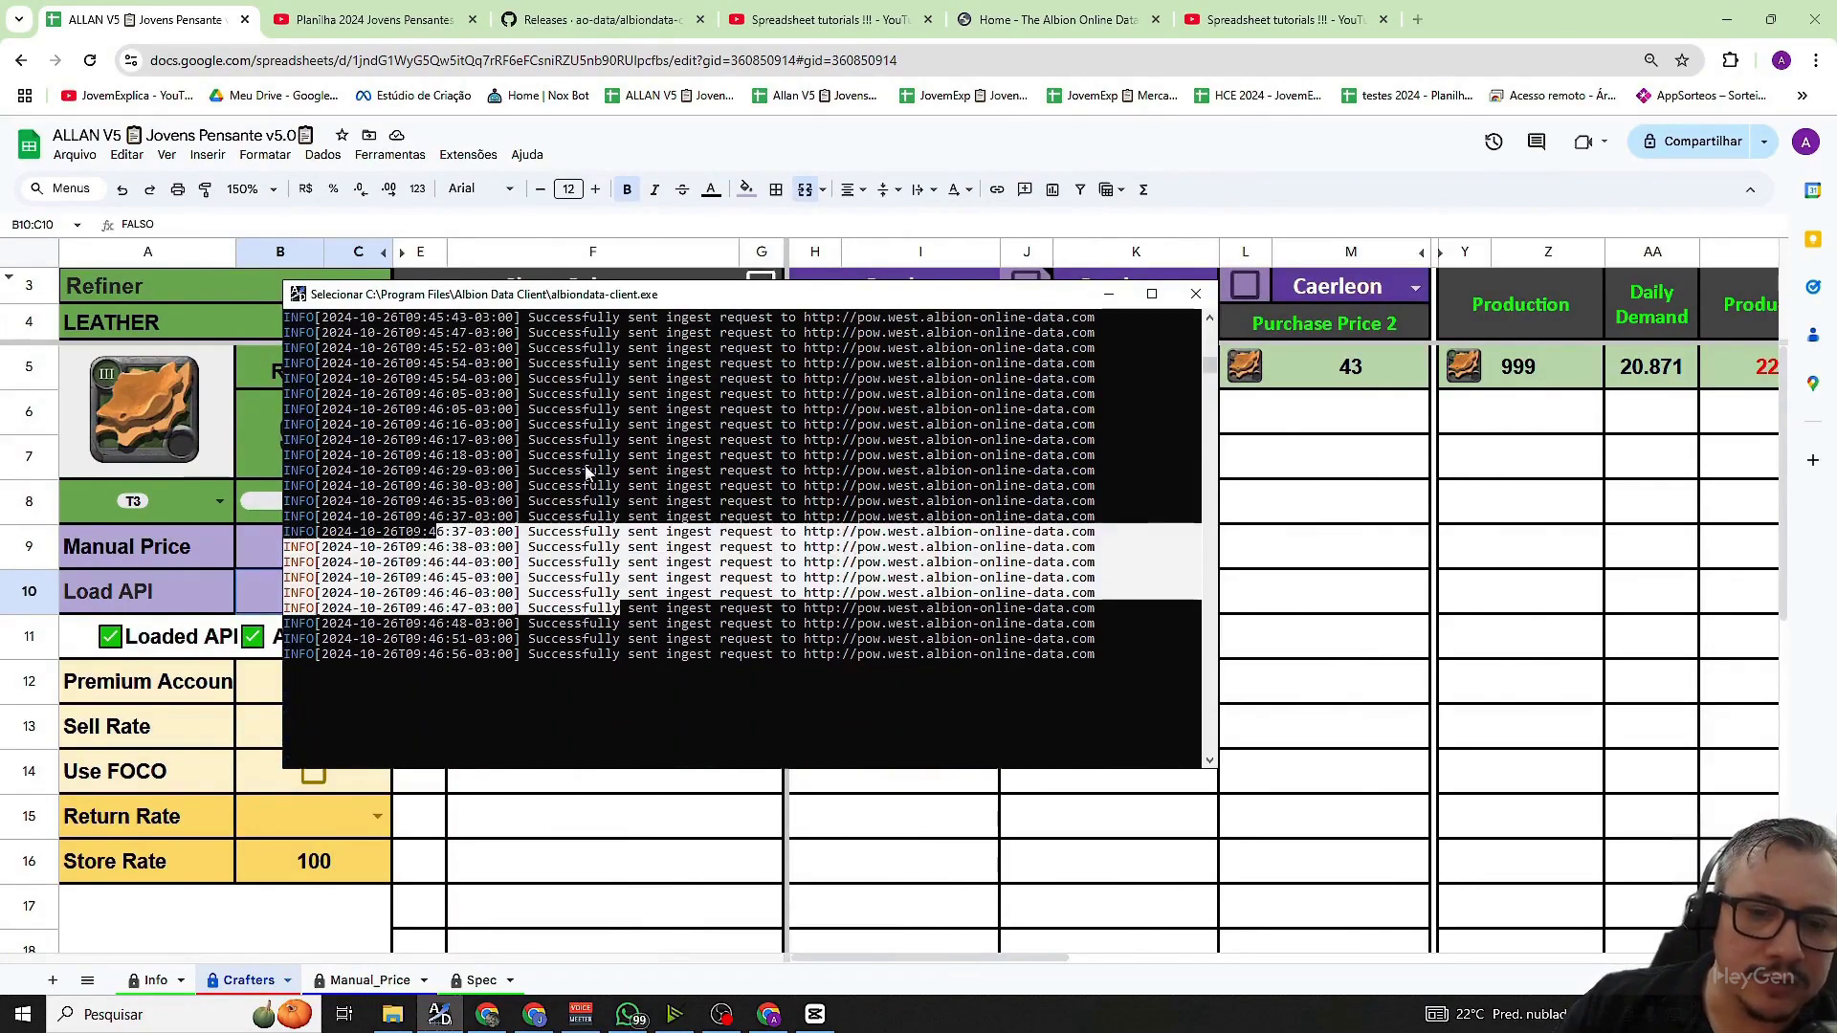
click(1106, 295)
- Reload market data via Load API and check Thick Leather's prices, profit and margin
click(322, 601)
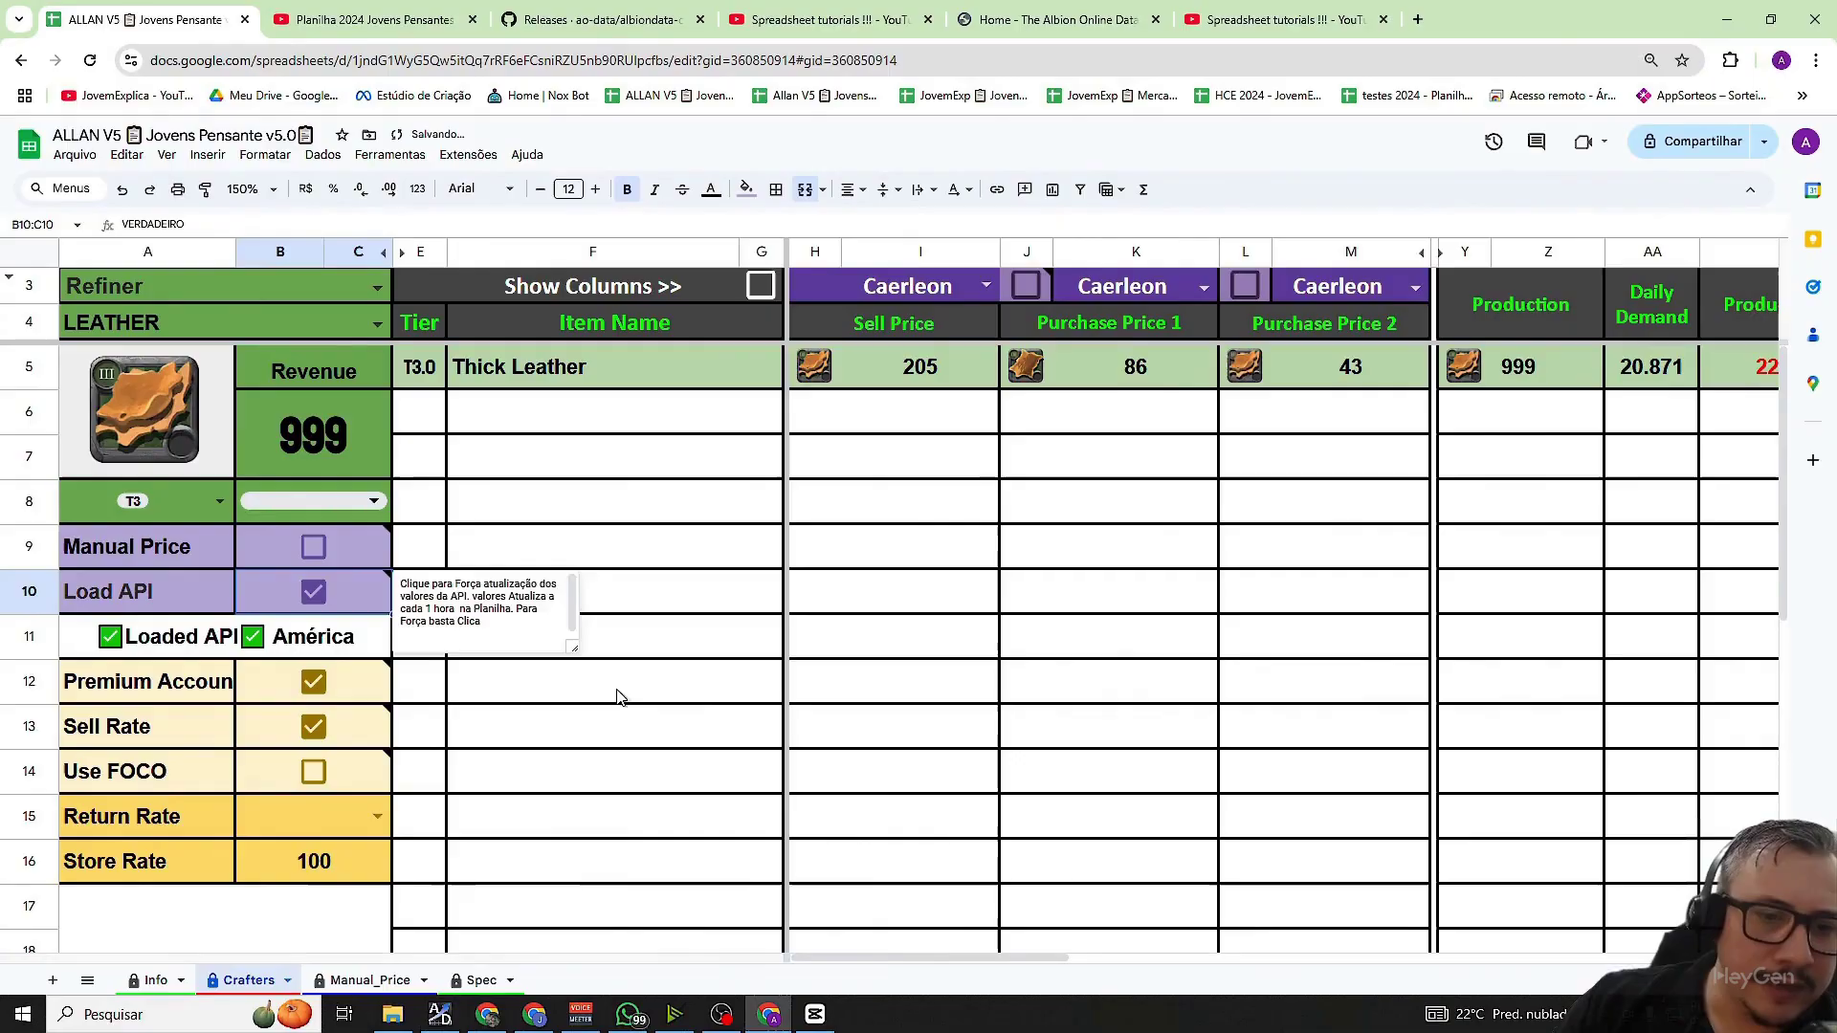
click(867, 365)
click(1135, 380)
click(934, 361)
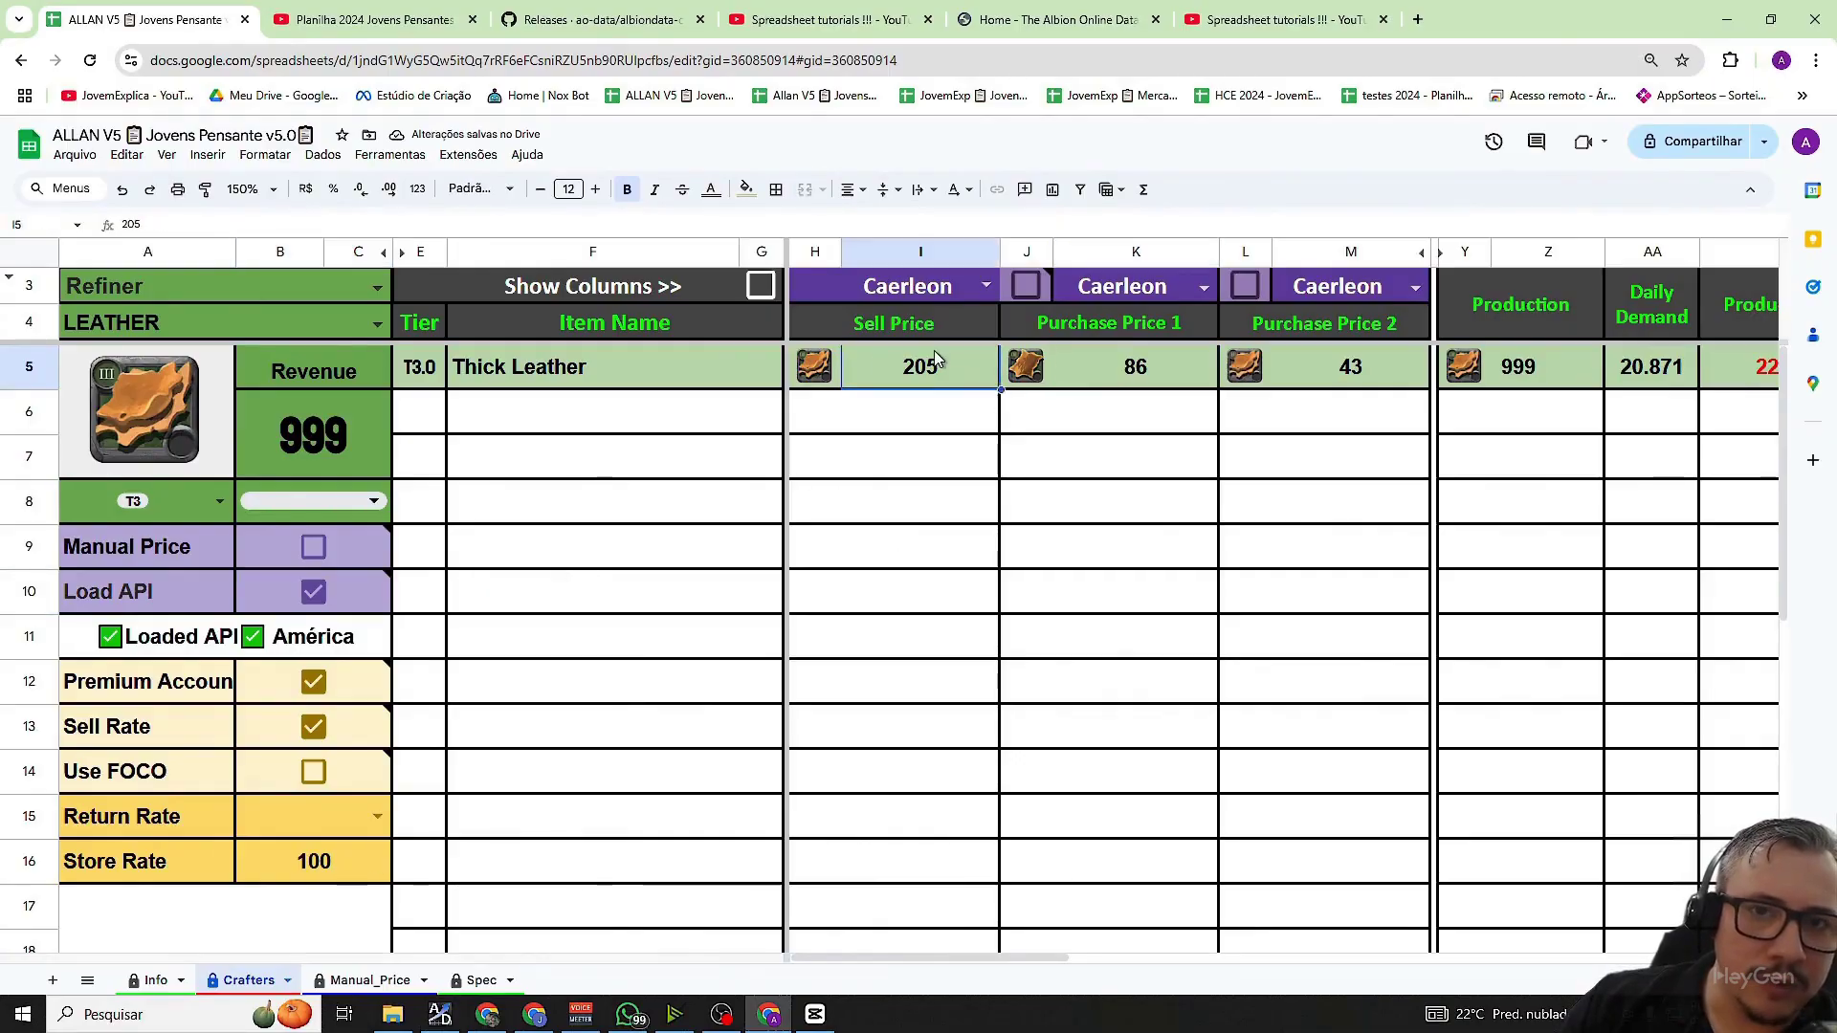
click(1135, 373)
click(1406, 372)
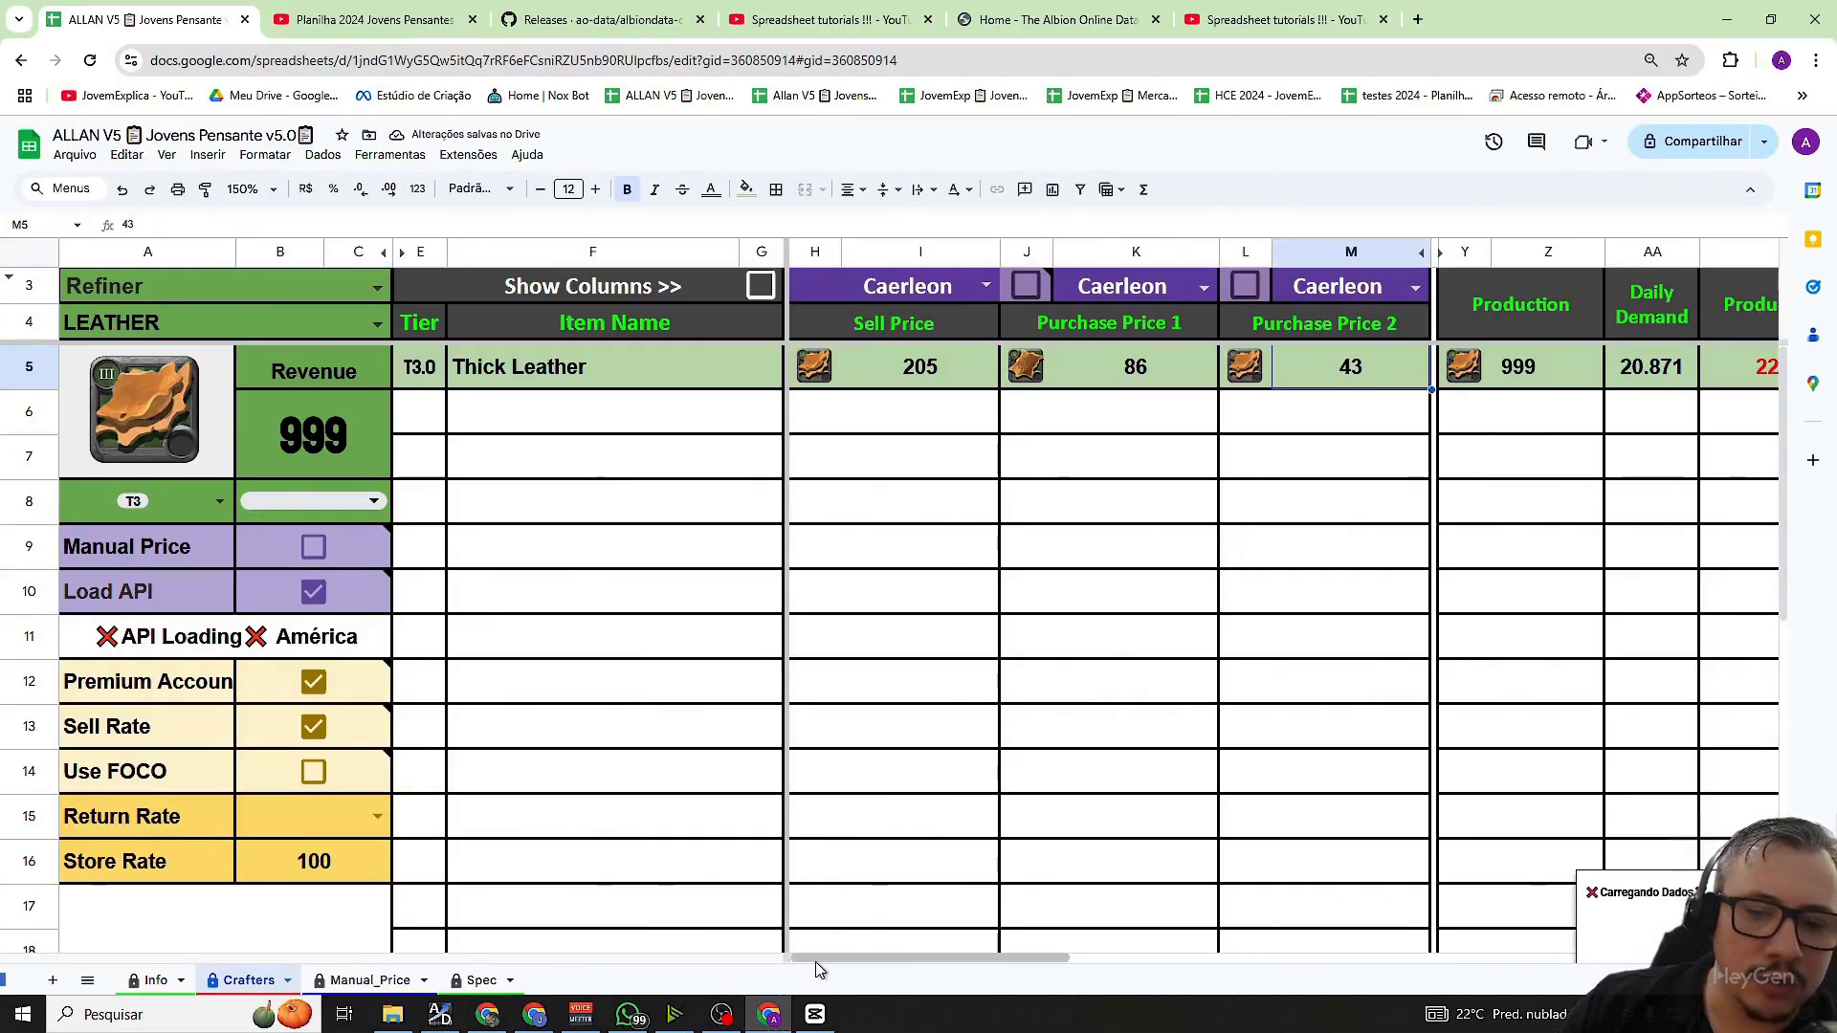
drag(811, 957, 1079, 934)
click(1353, 369)
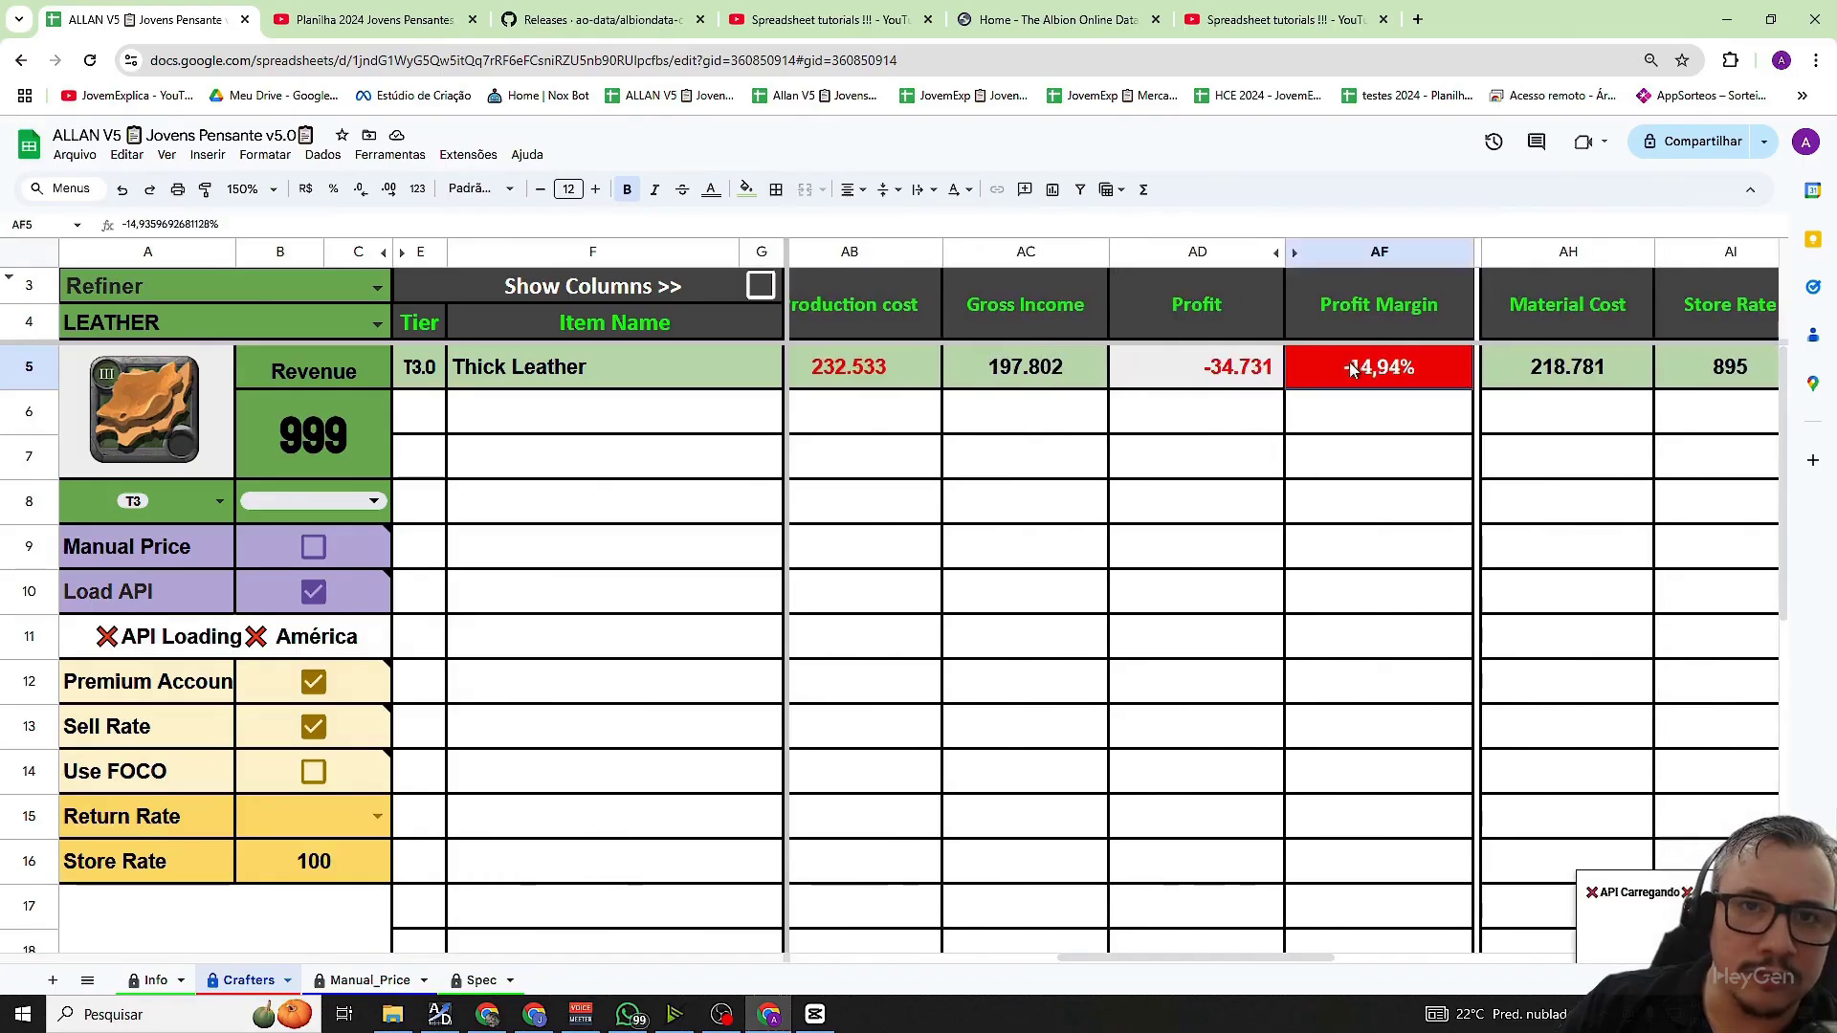
click(1274, 372)
- Read the Premium Account note and widen column A to show it fully
click(194, 684)
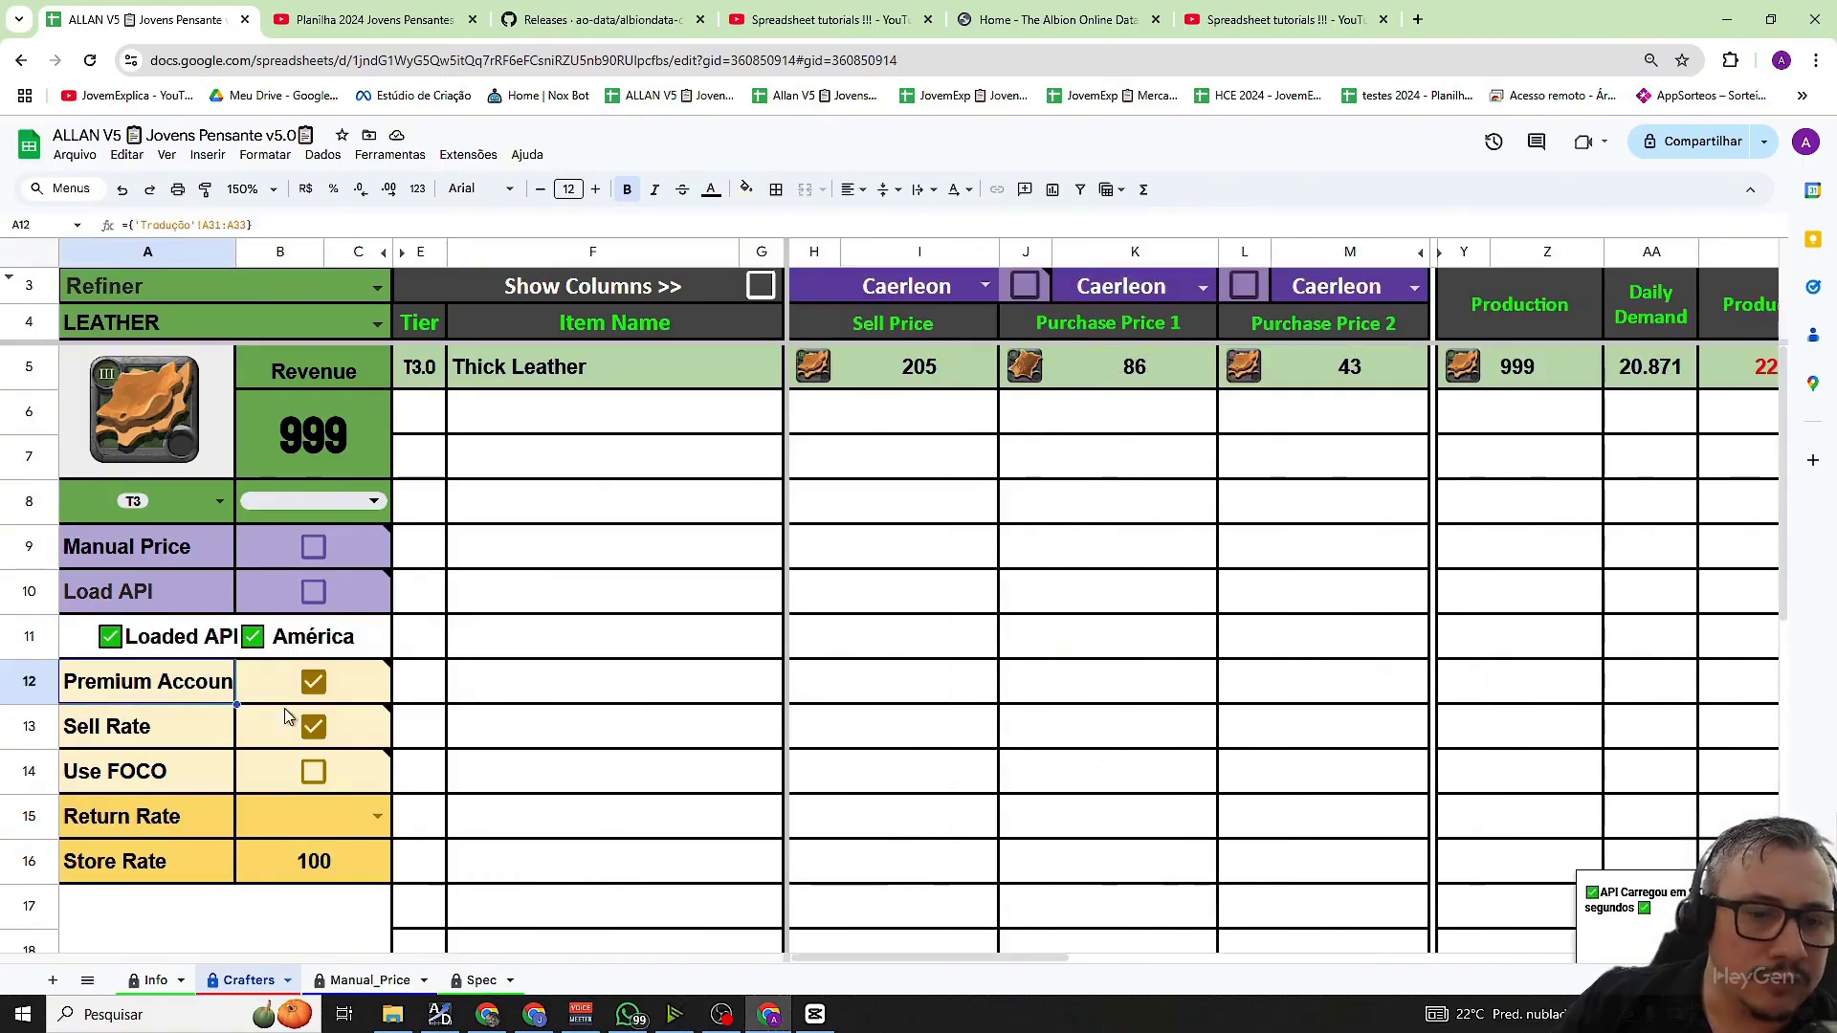
click(358, 689)
drag(237, 255, 261, 256)
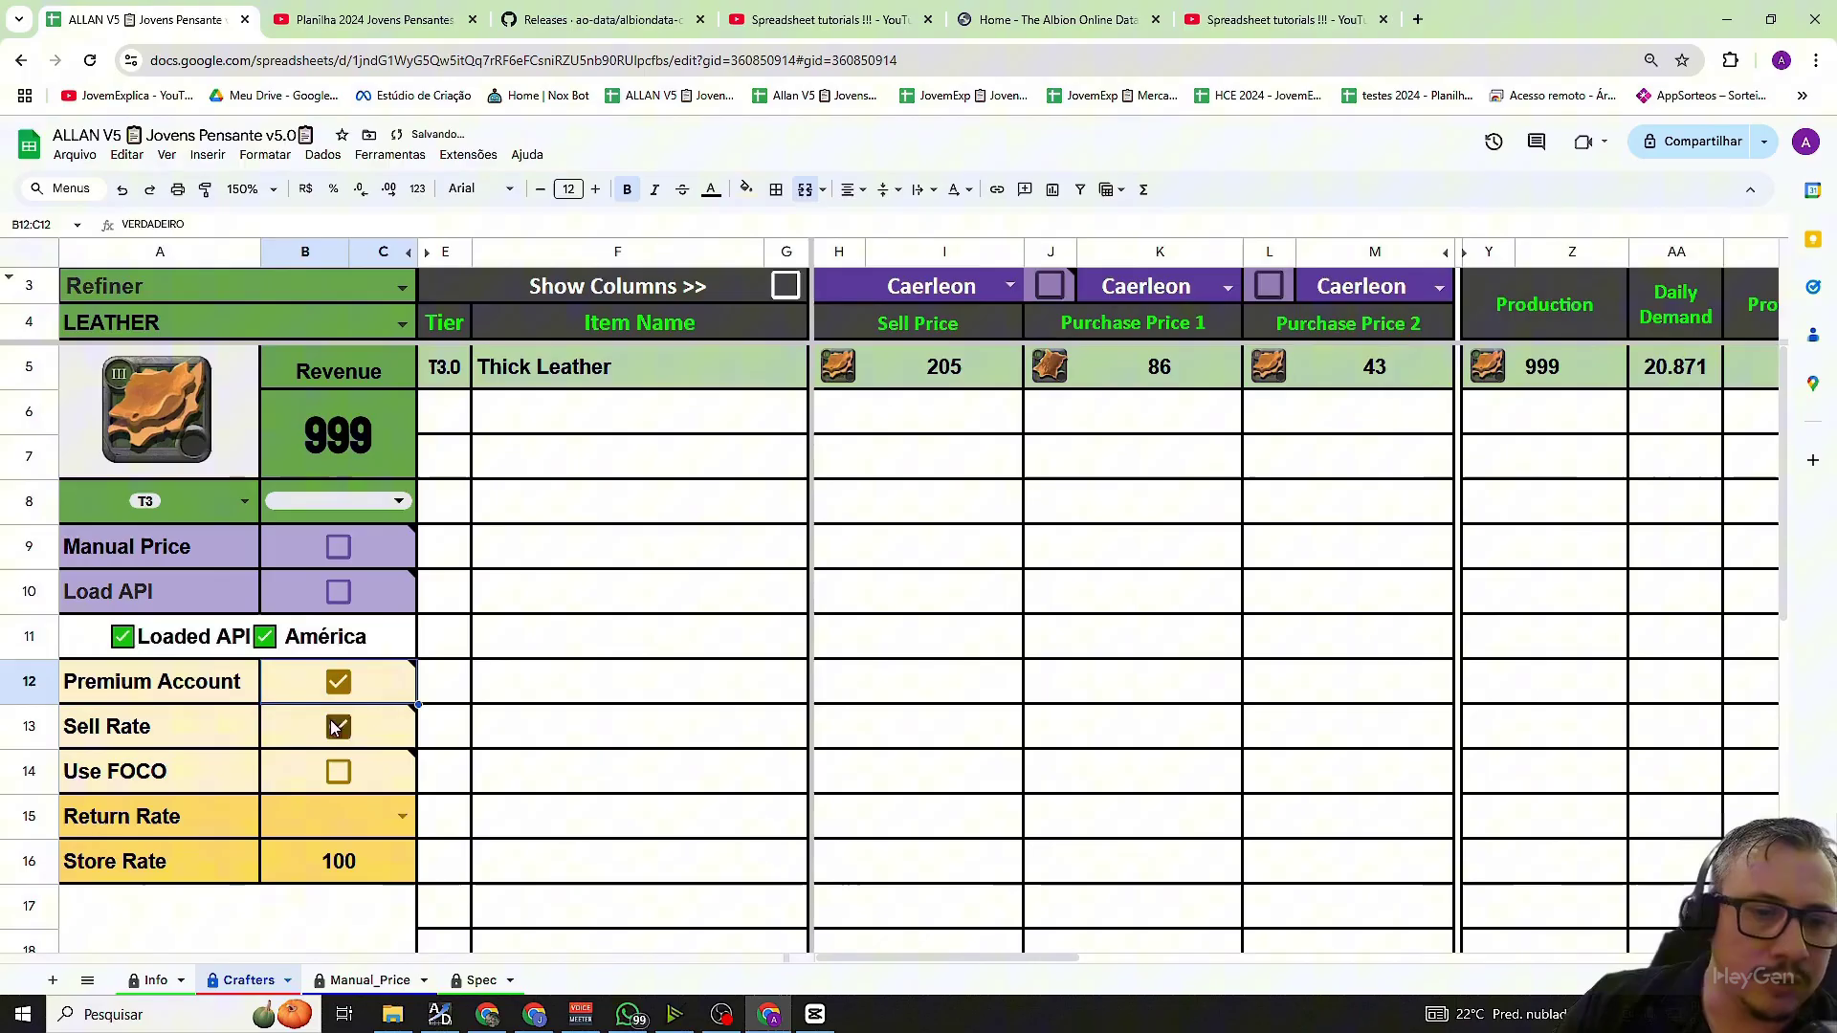
mouse_move(335, 730)
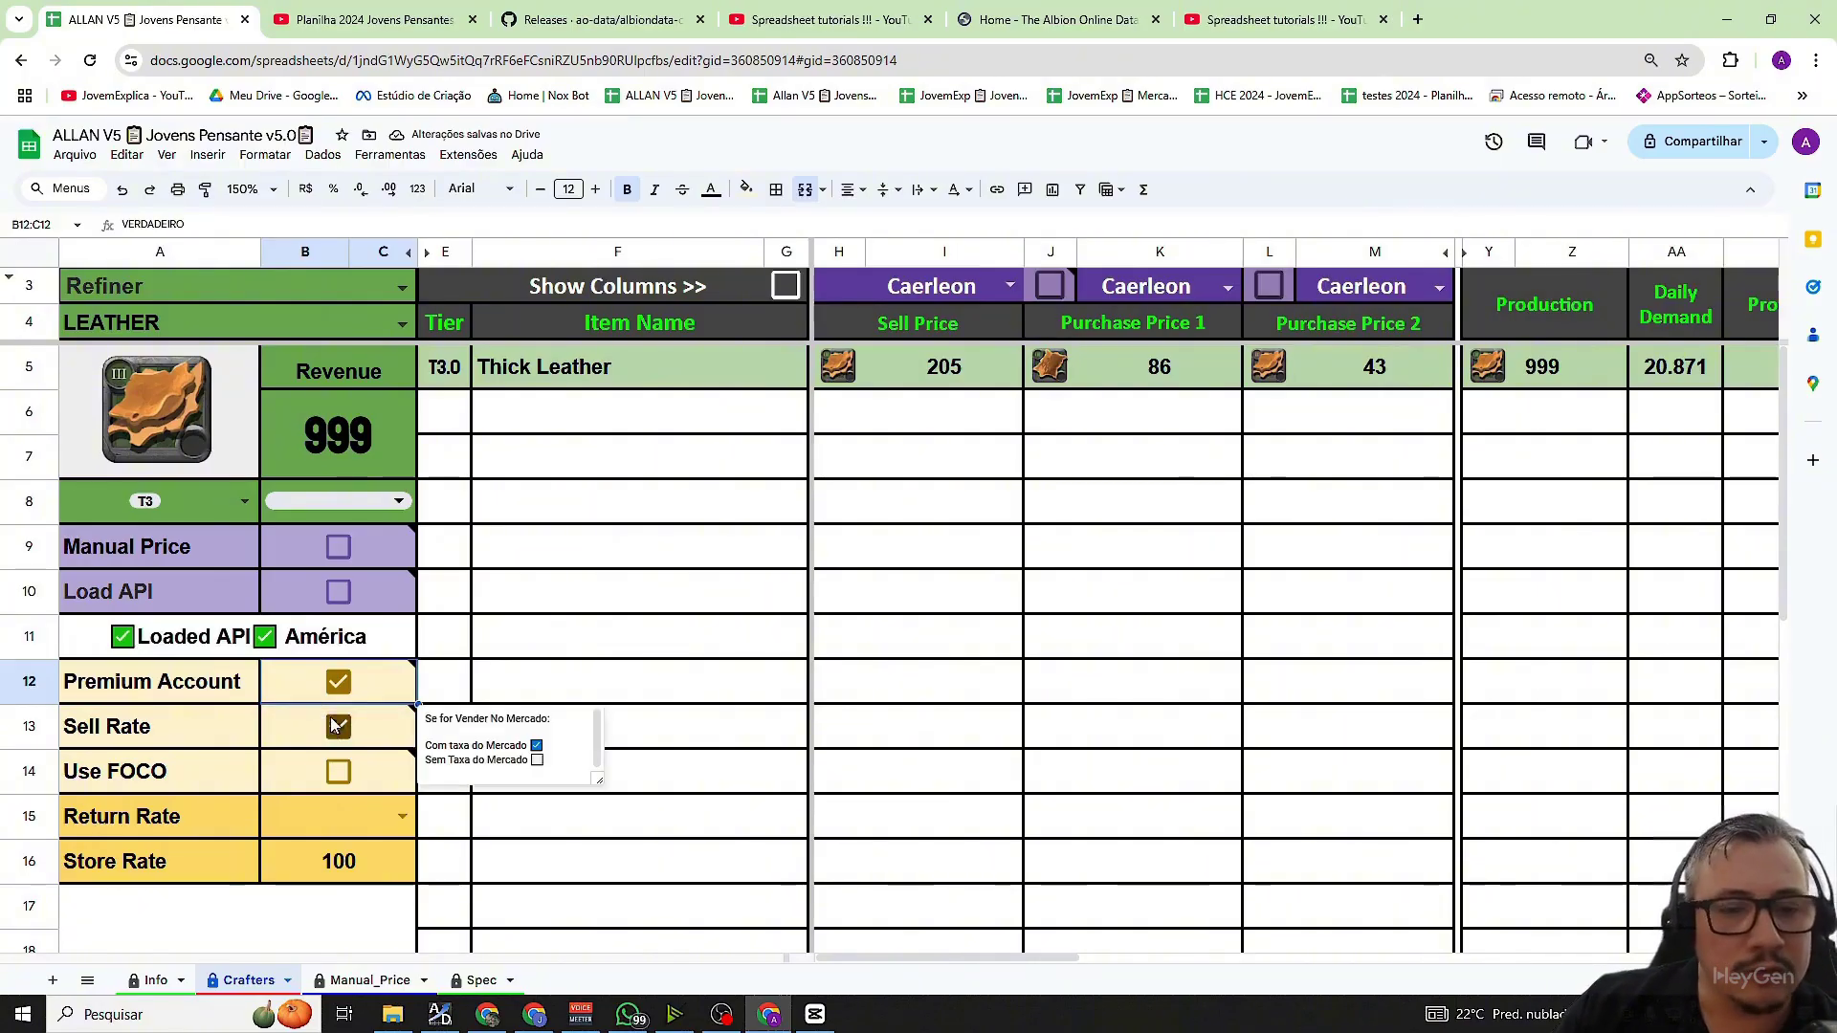
mouse_move(347, 698)
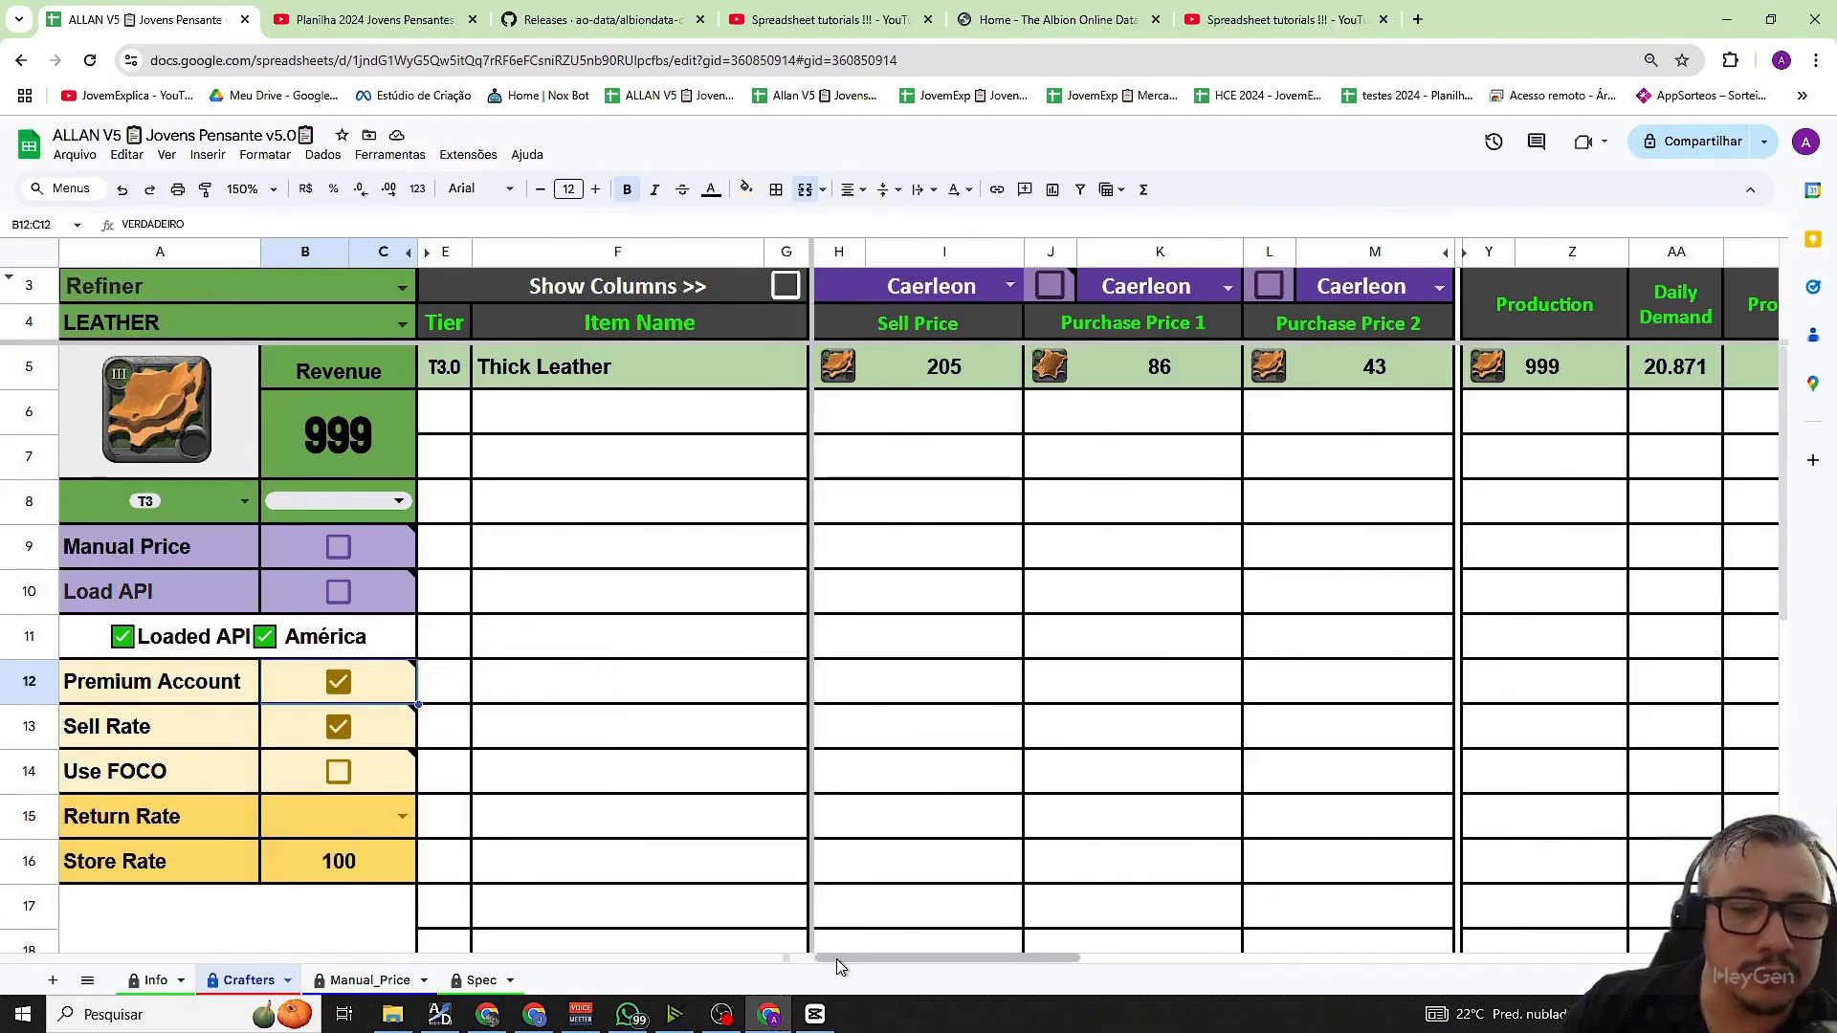
click(340, 684)
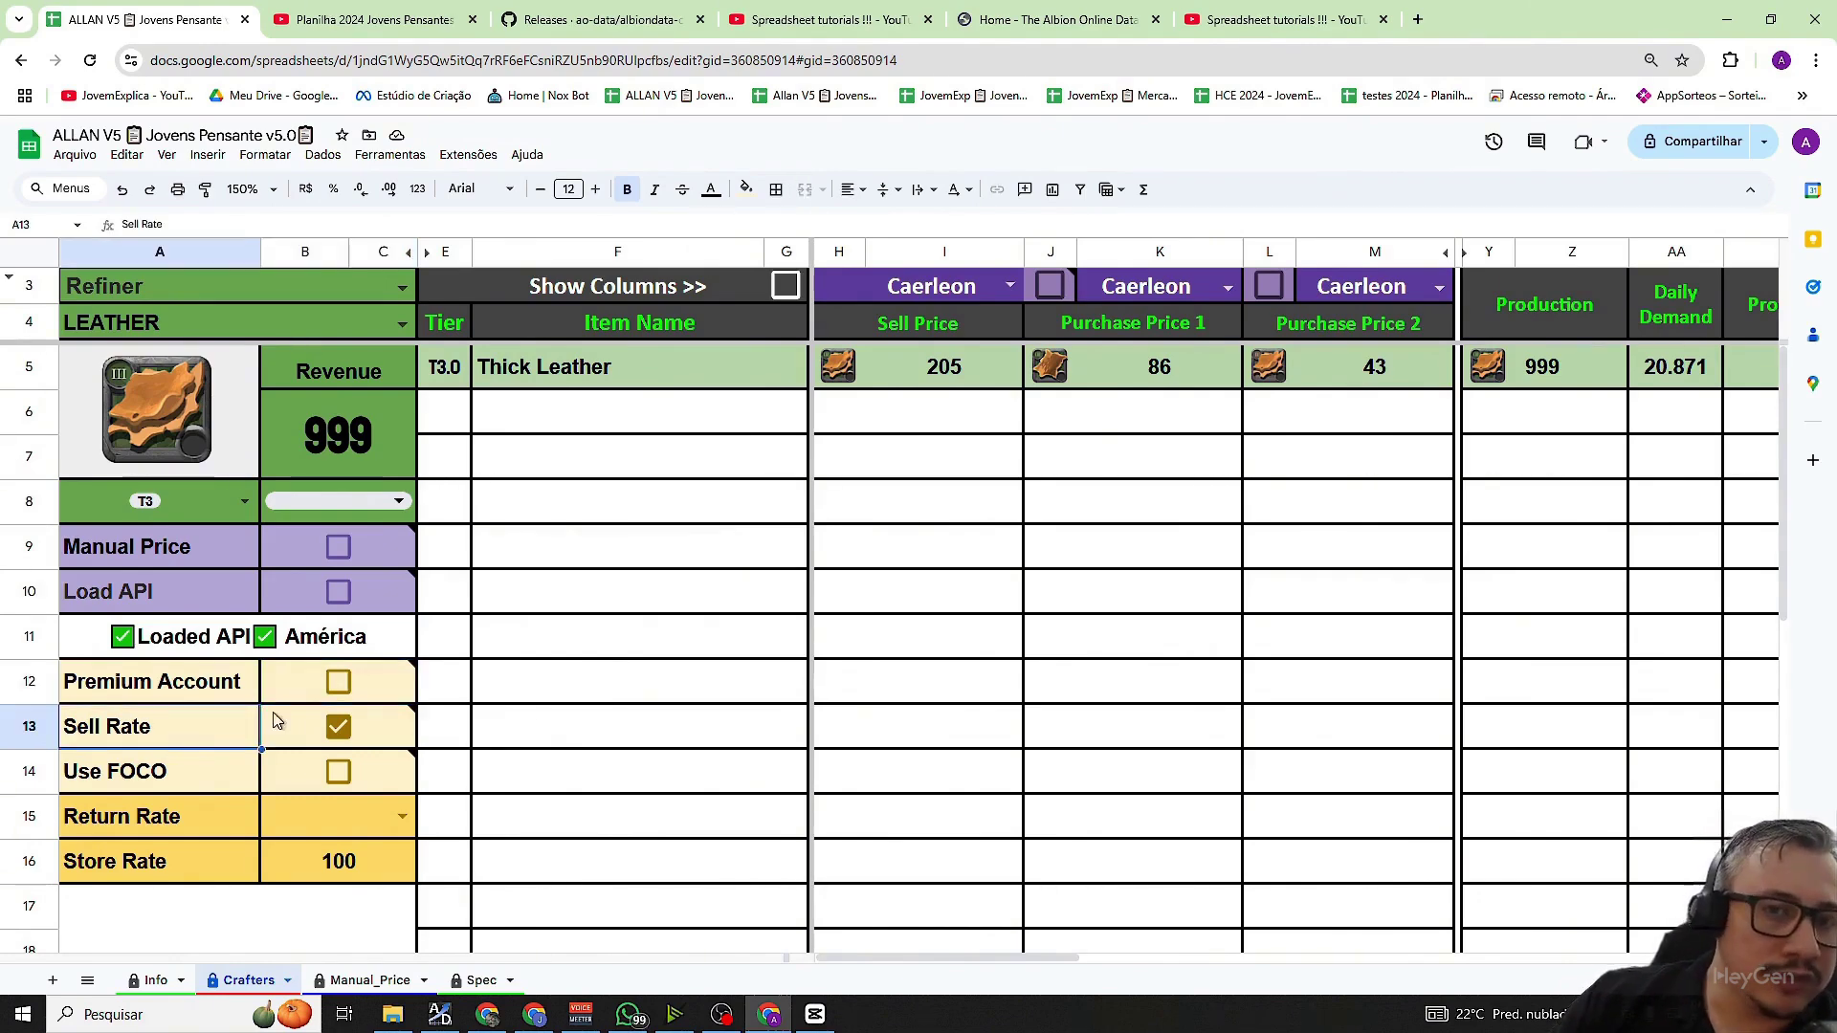
click(338, 682)
click(346, 744)
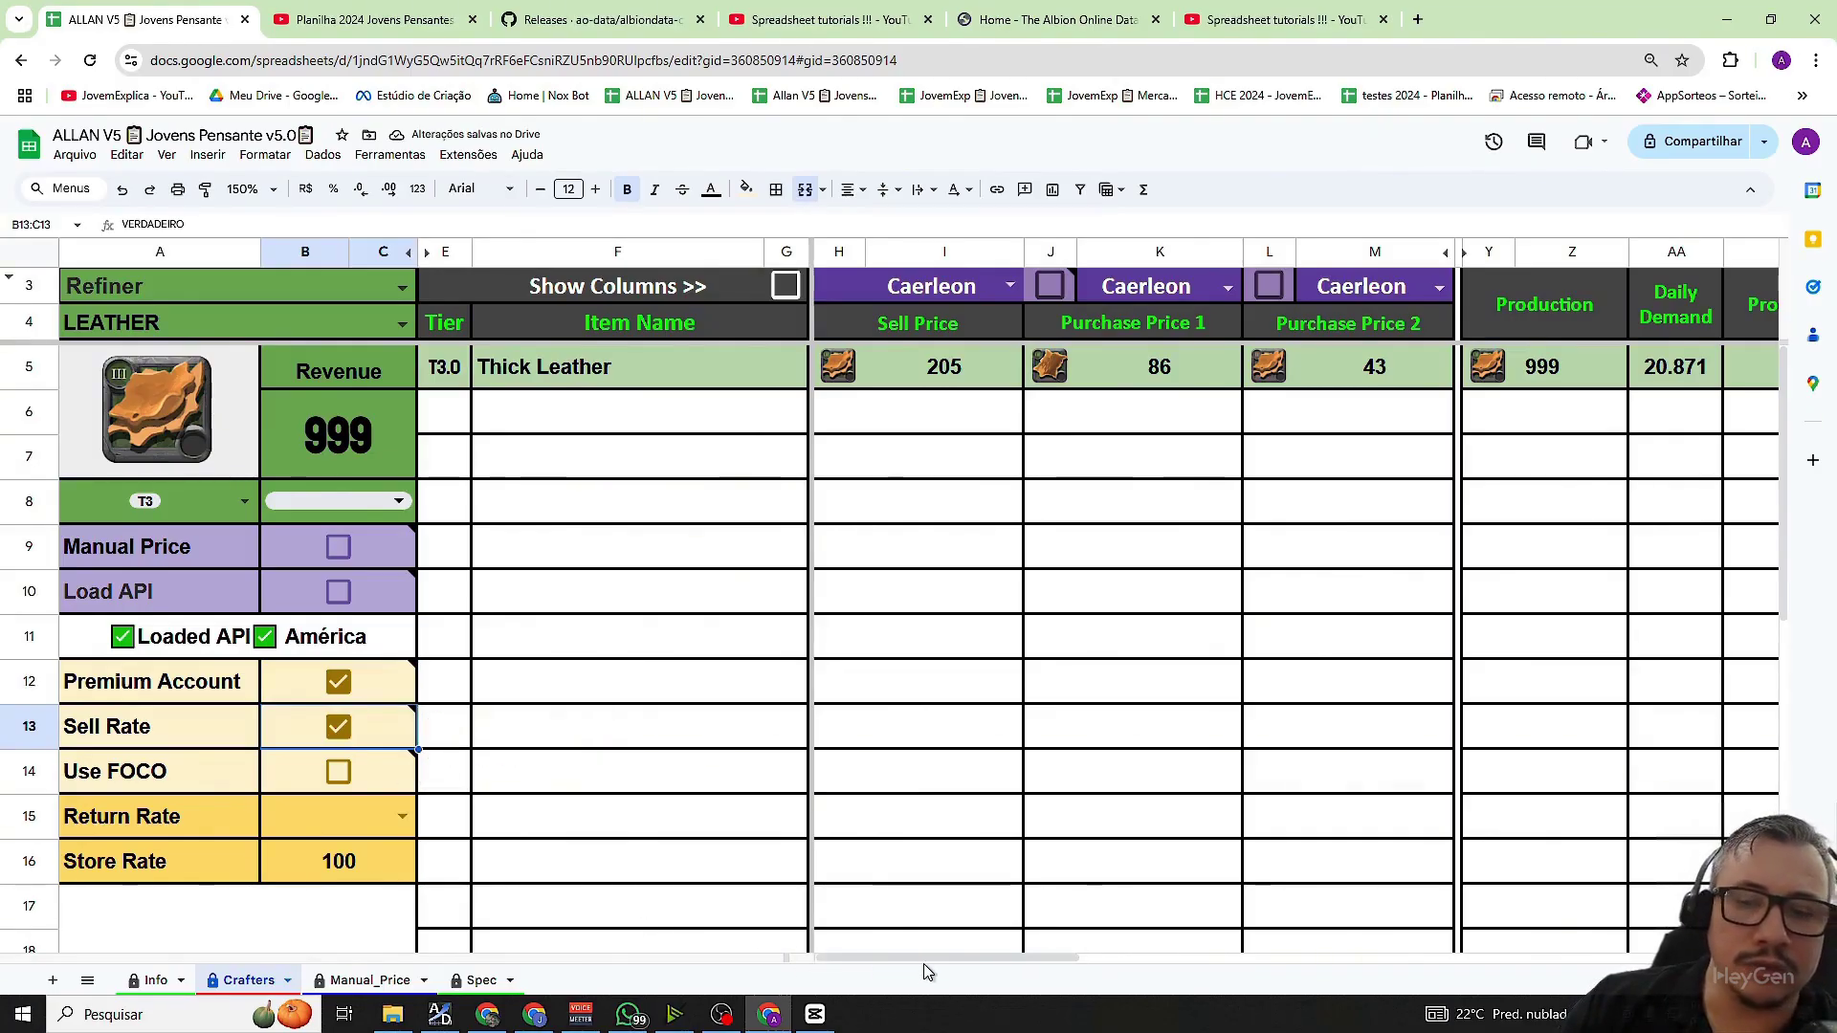
click(1266, 369)
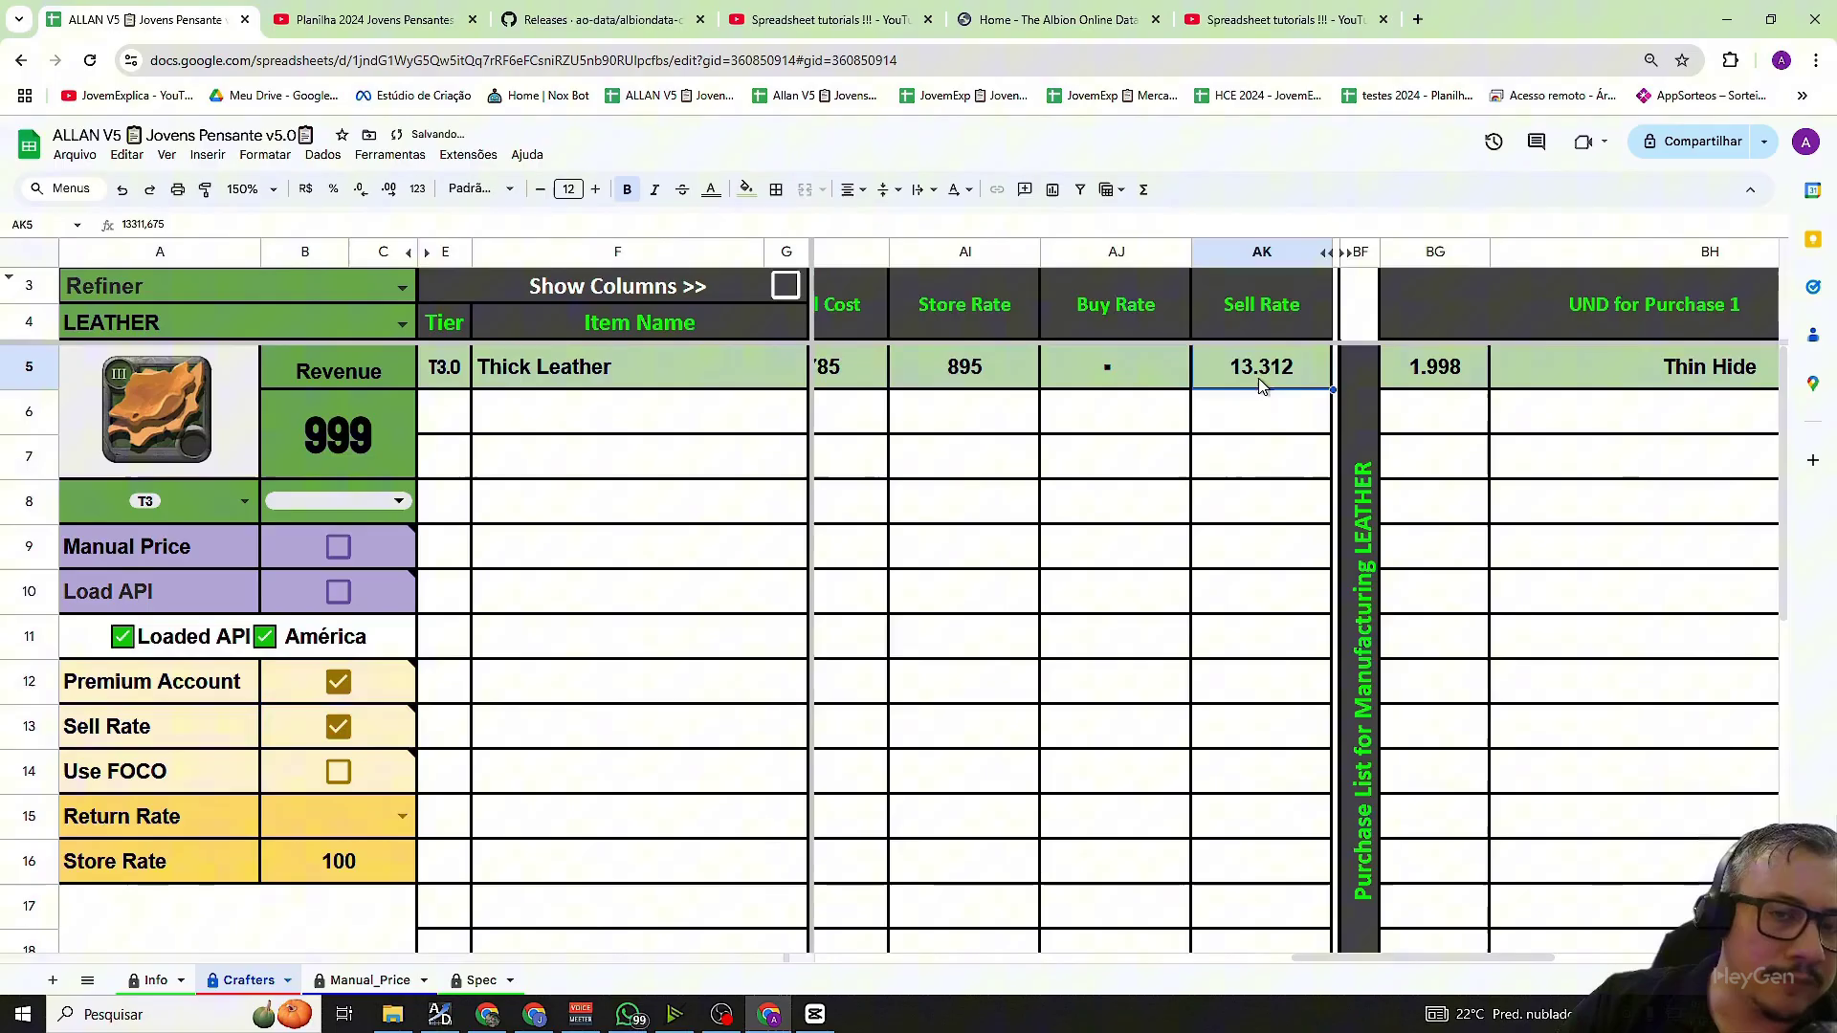
click(346, 743)
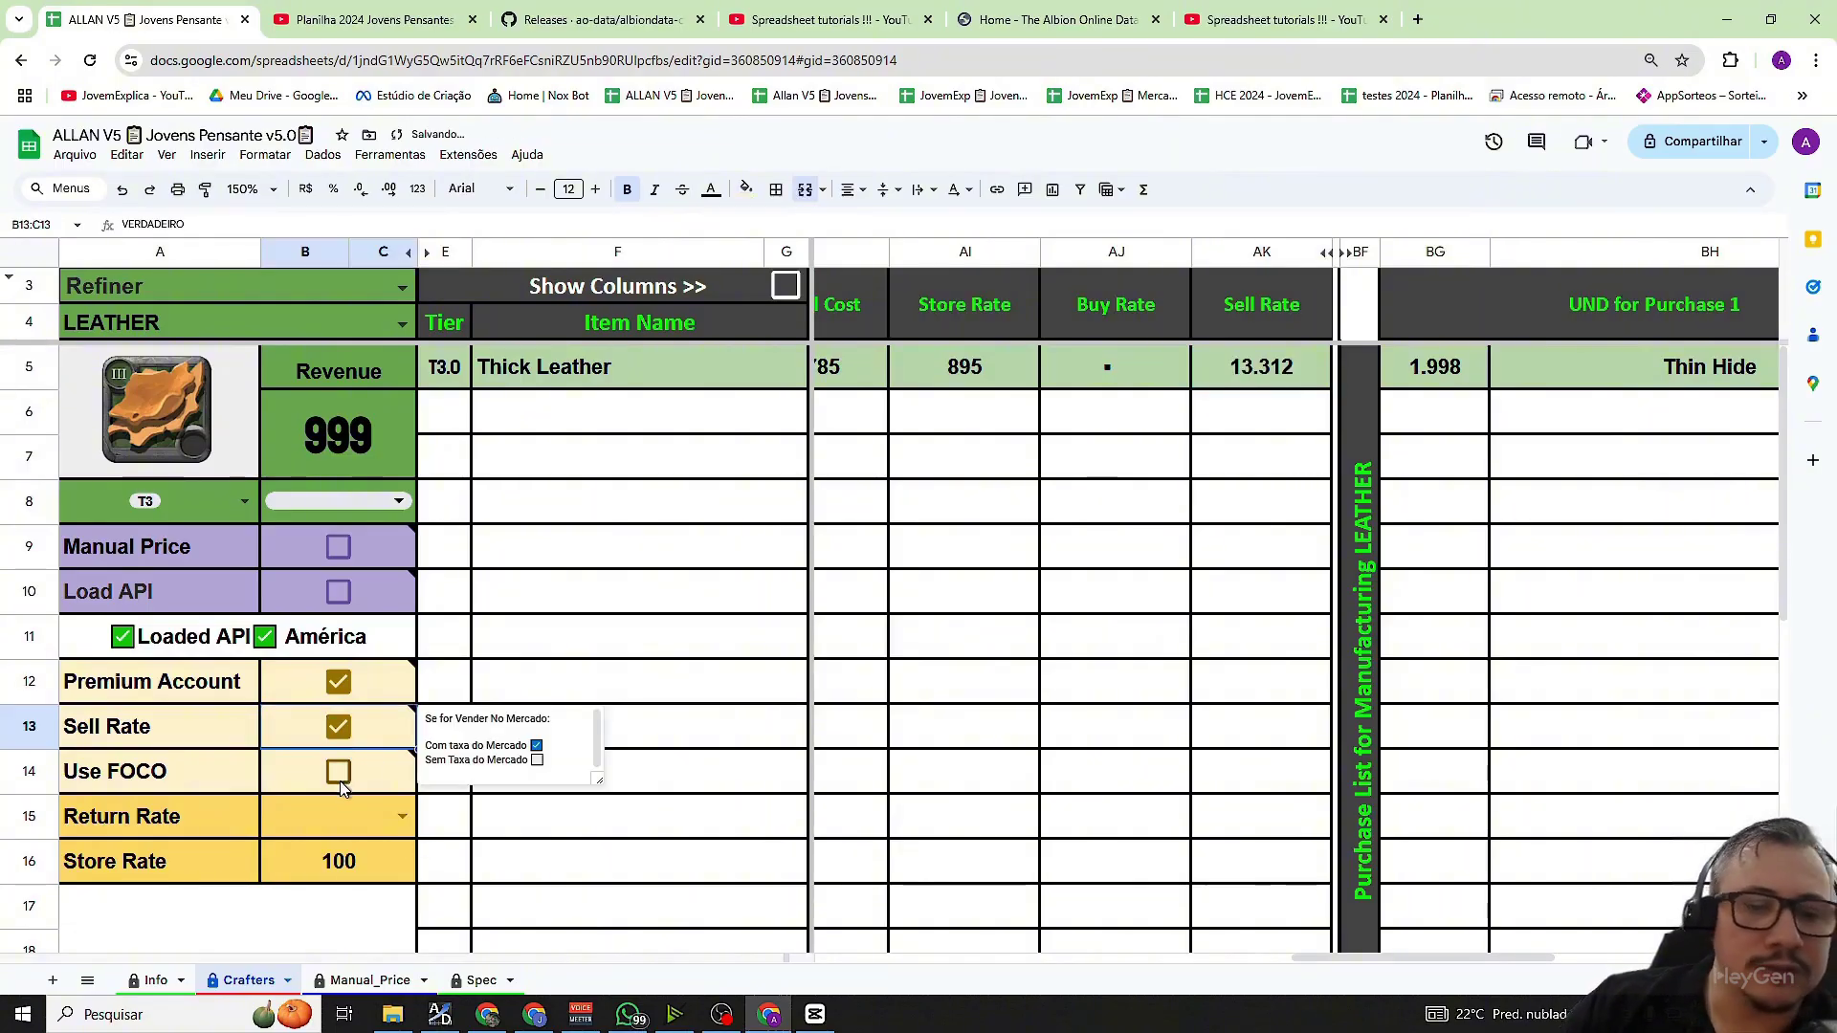
click(341, 775)
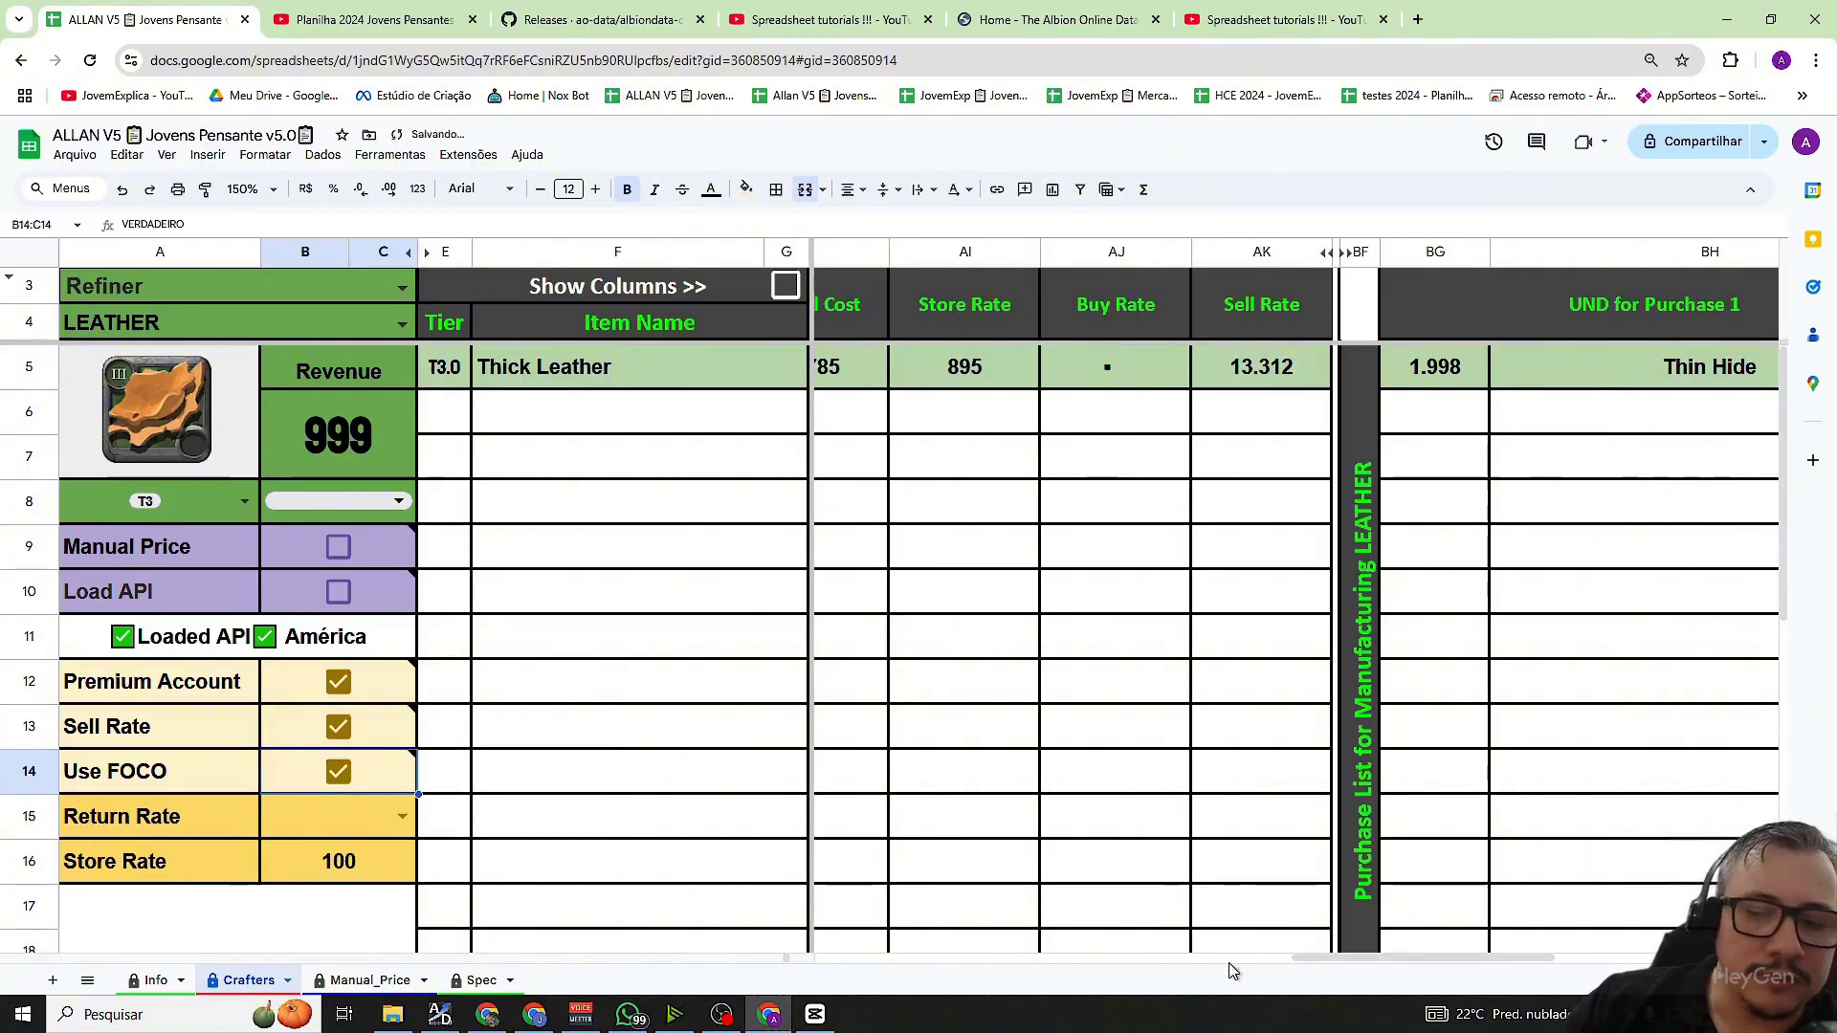
scroll(1294, 959, left, 3)
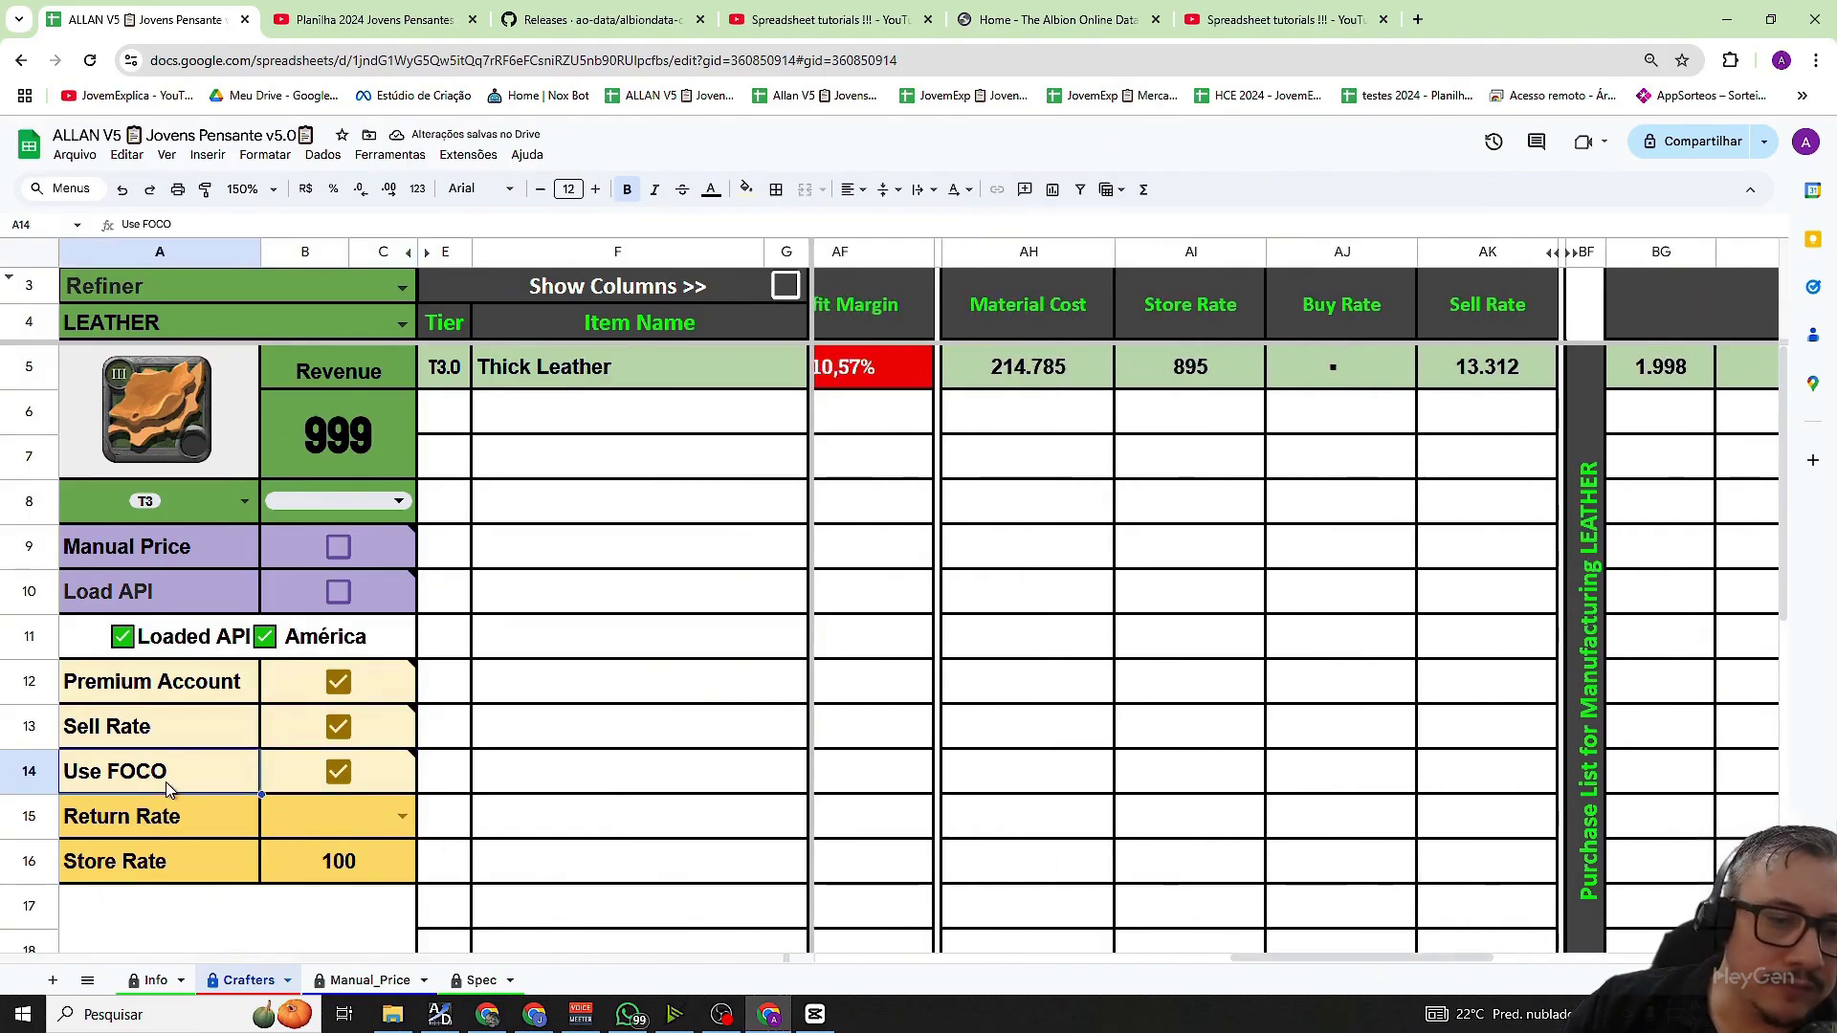
click(1392, 335)
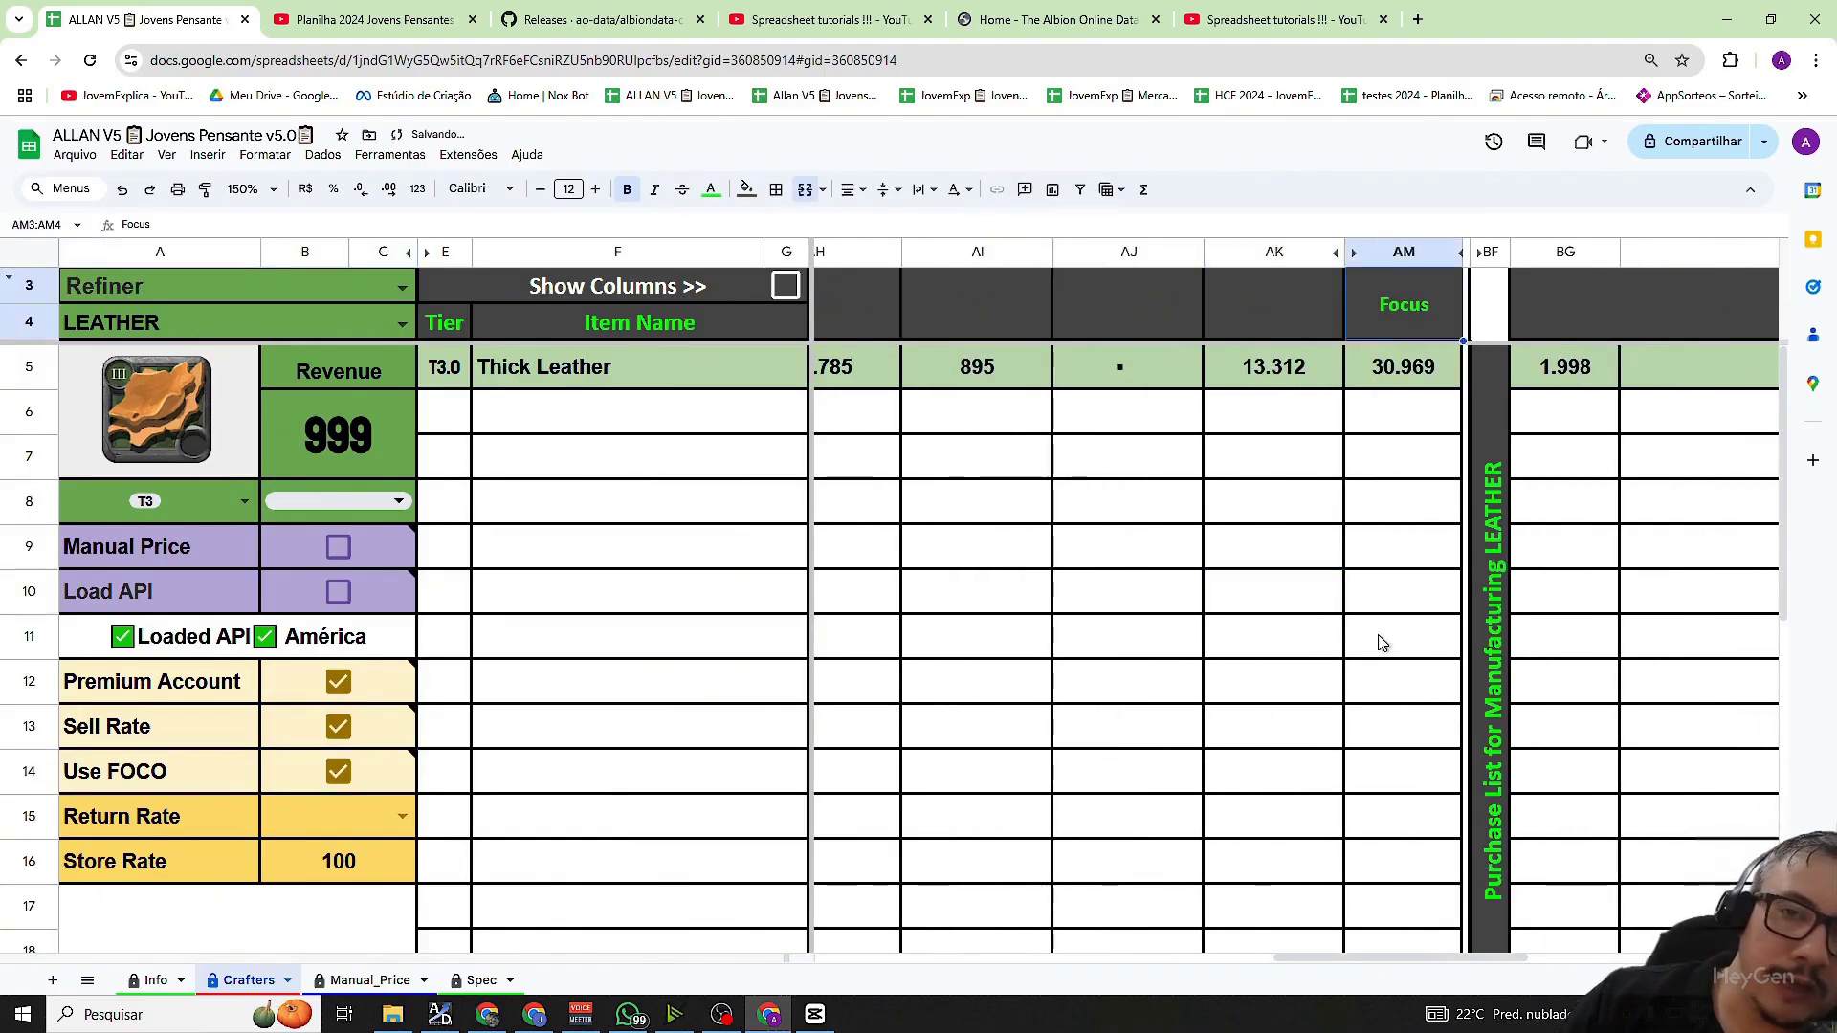
scroll(1345, 669, right, 3)
click(847, 371)
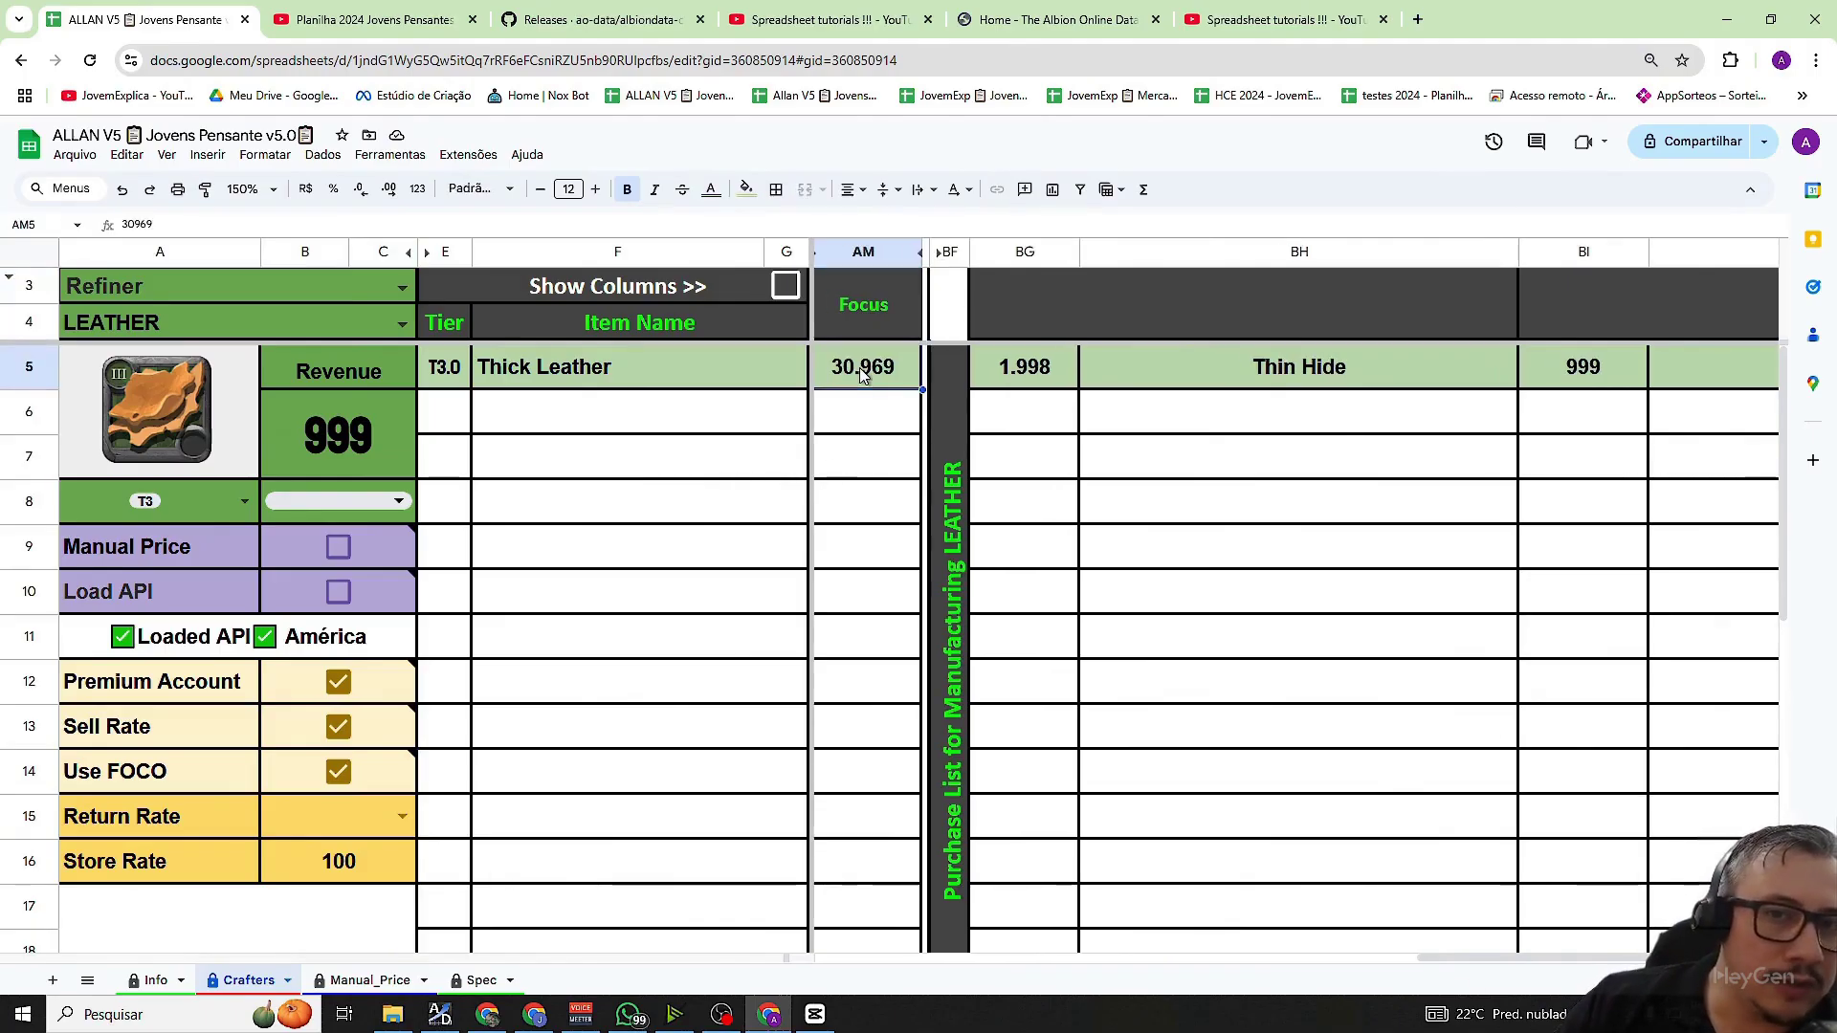
click(338, 771)
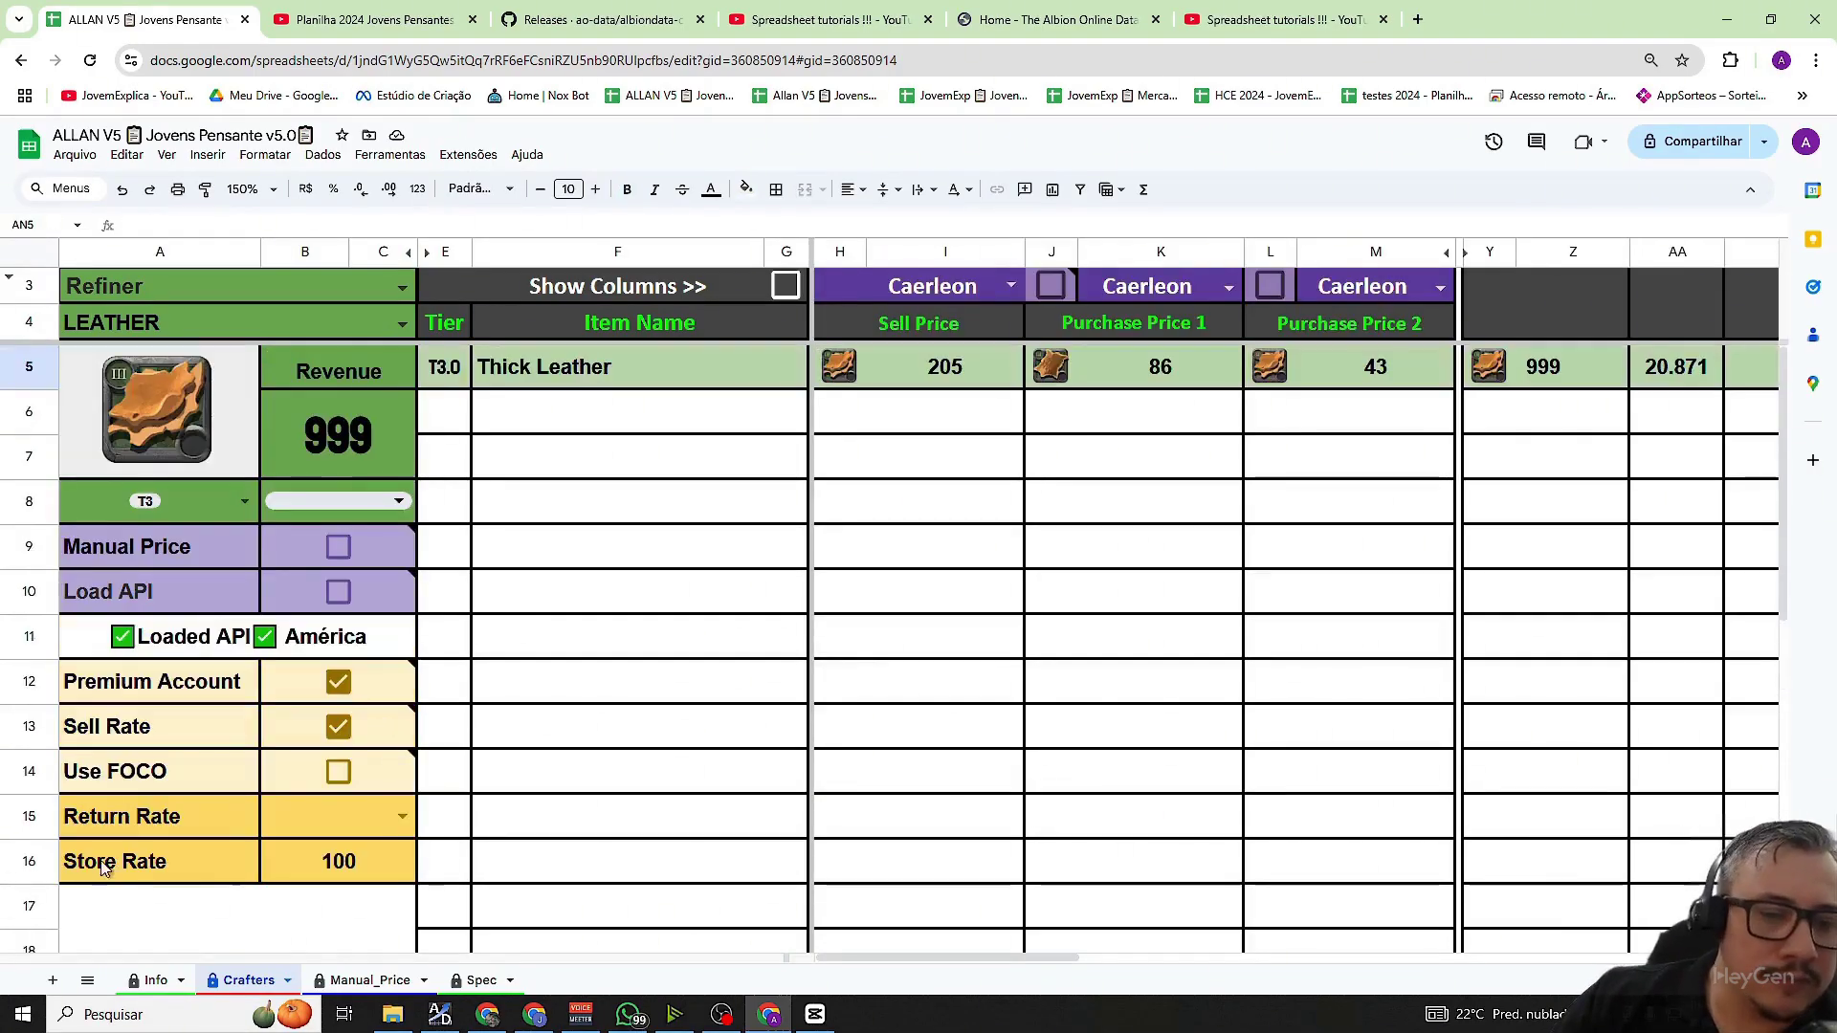
- Set the Return Rate in B15 to 40,40%
click(398, 810)
click(392, 825)
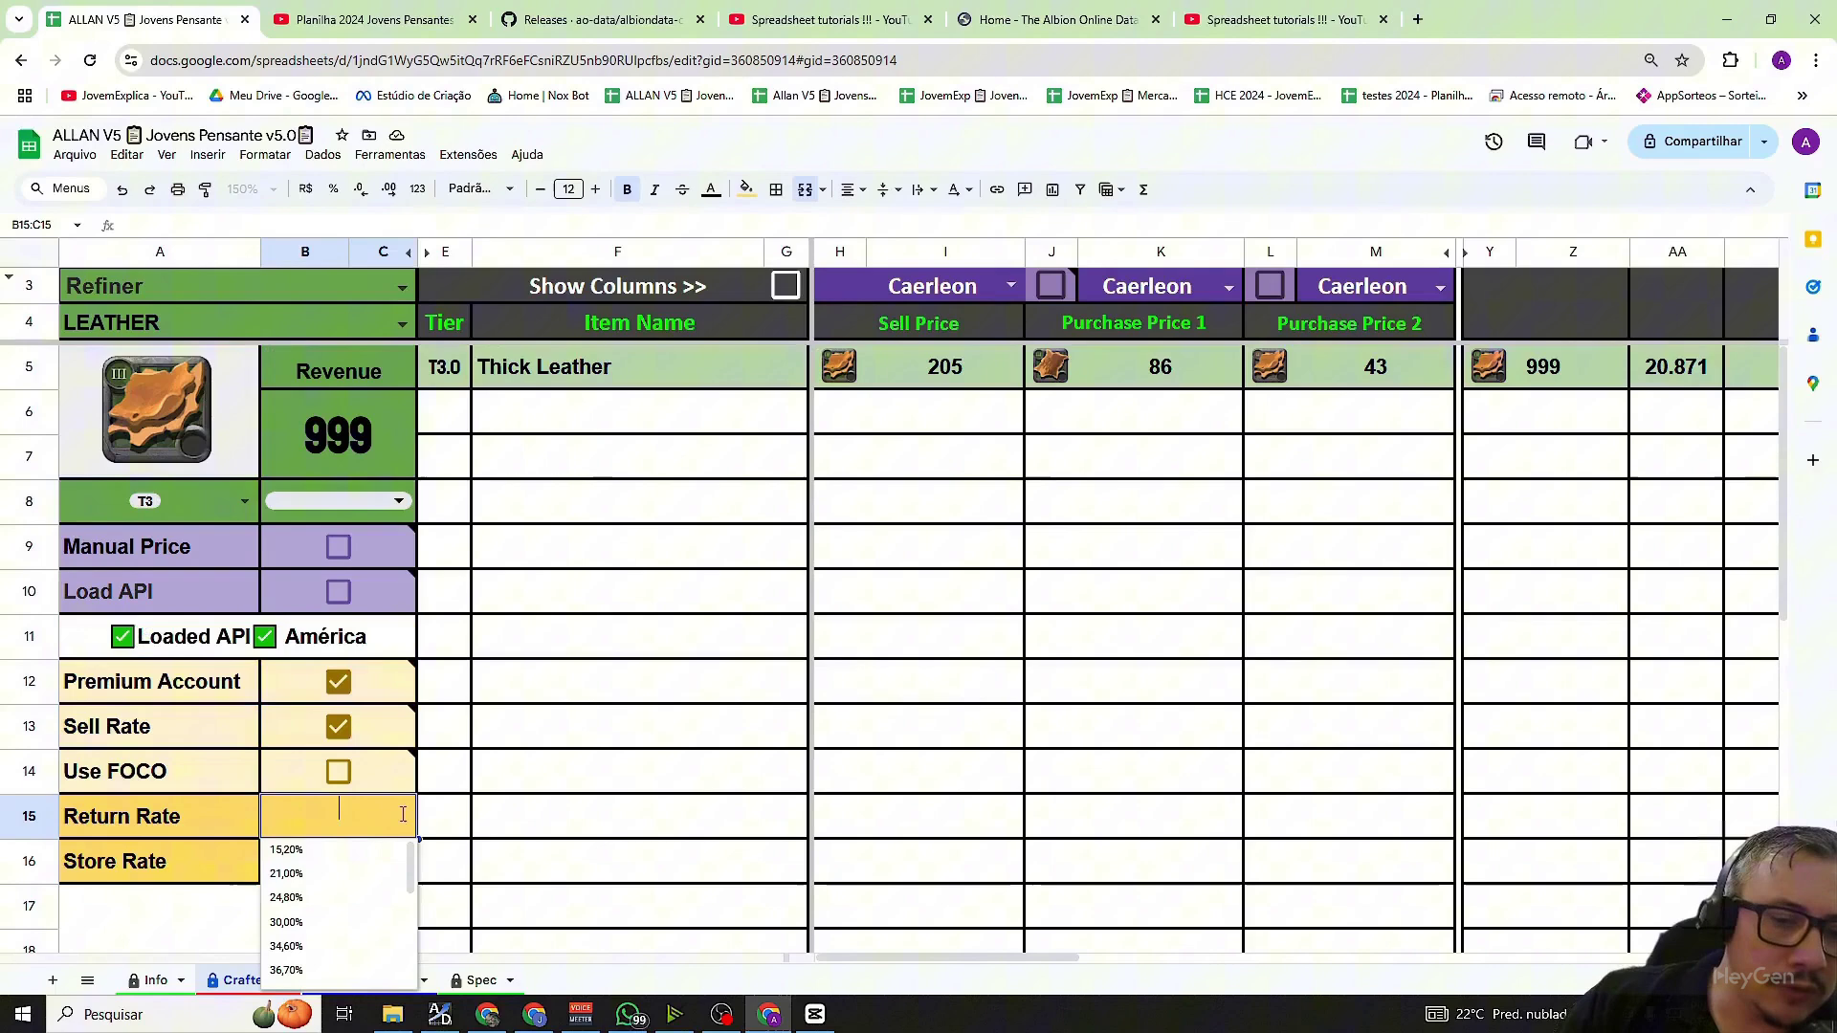
scroll(298, 919, down, 2)
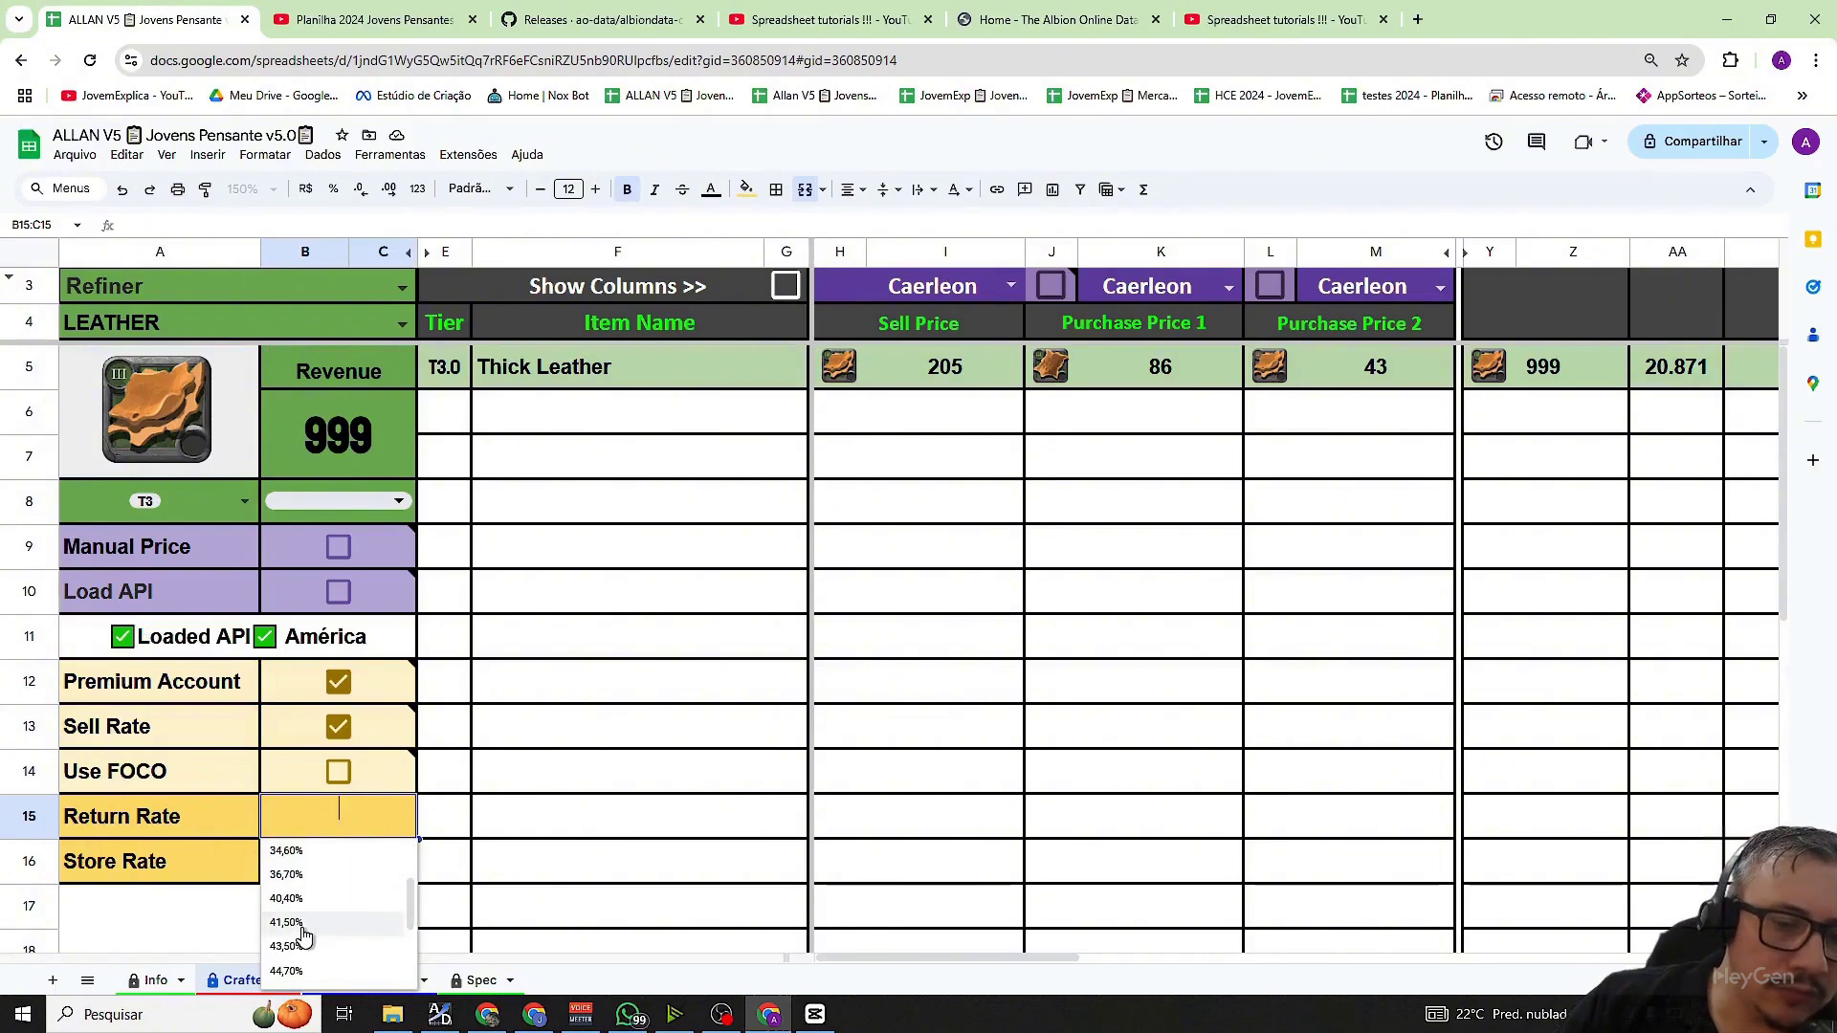
click(316, 899)
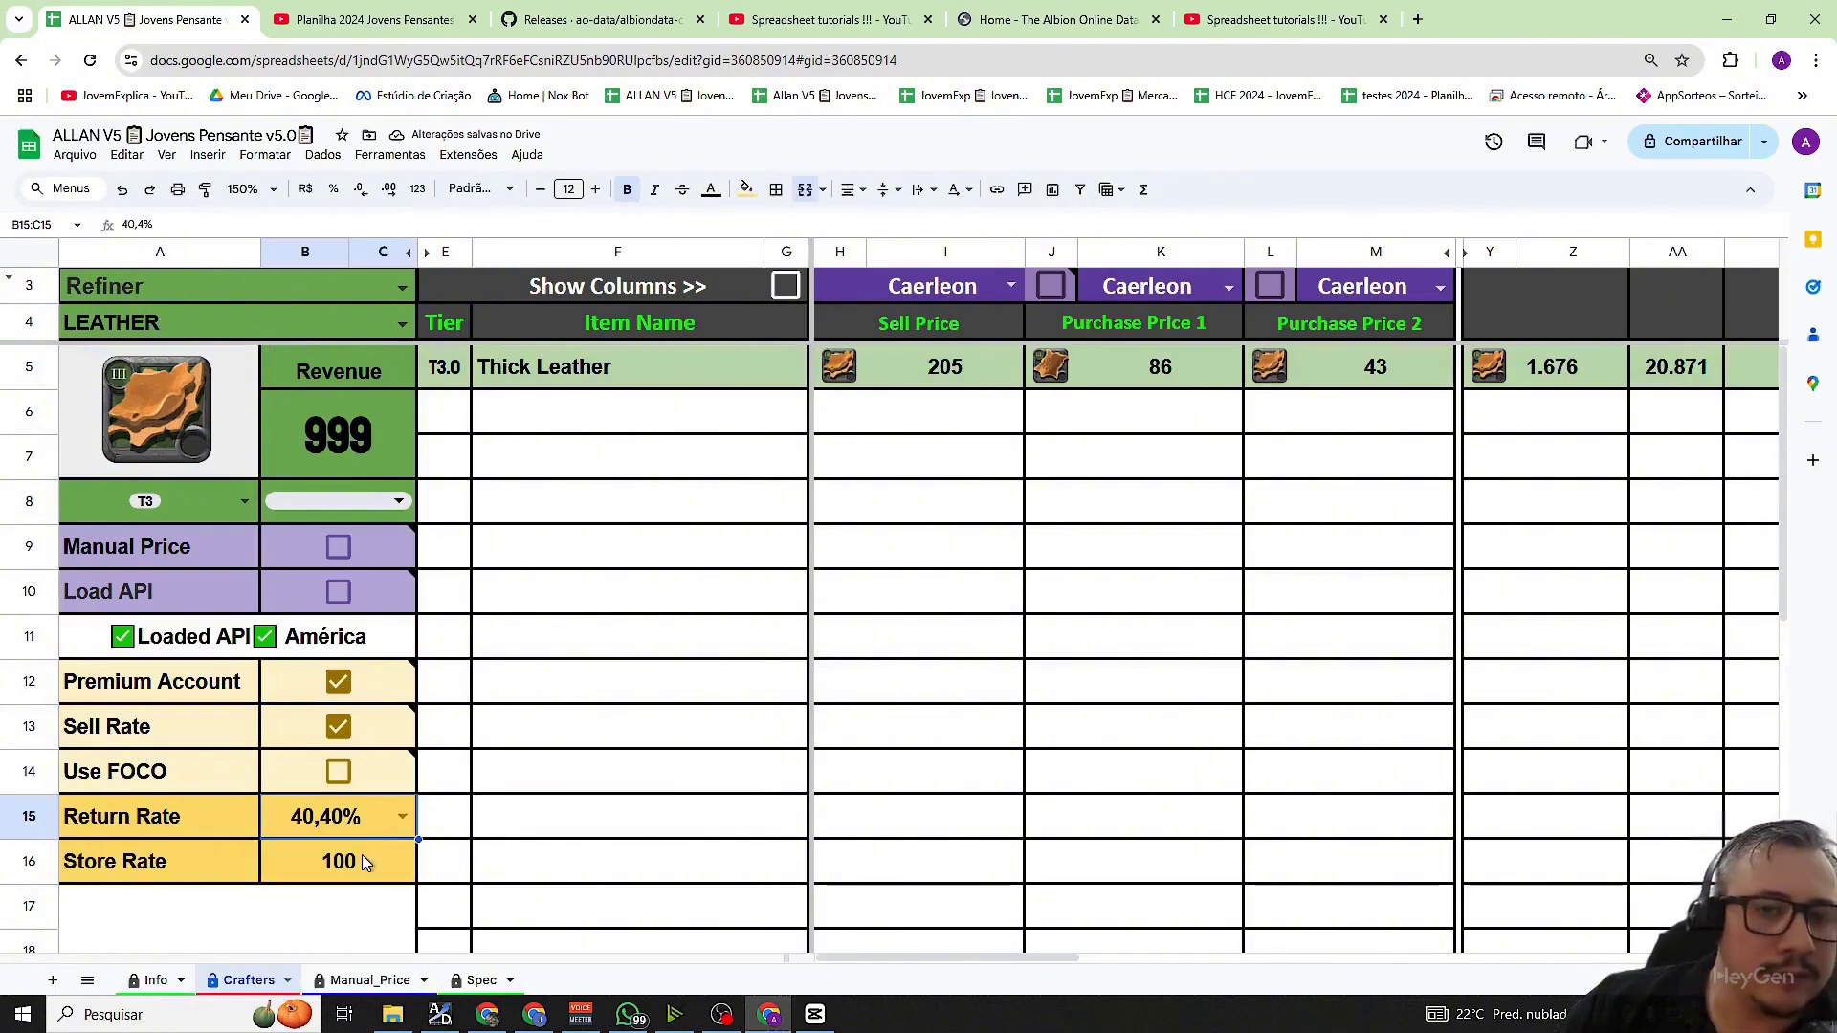
- Check Revenue and Thick Leather Production, then change Return Rate to 15,20%
click(375, 435)
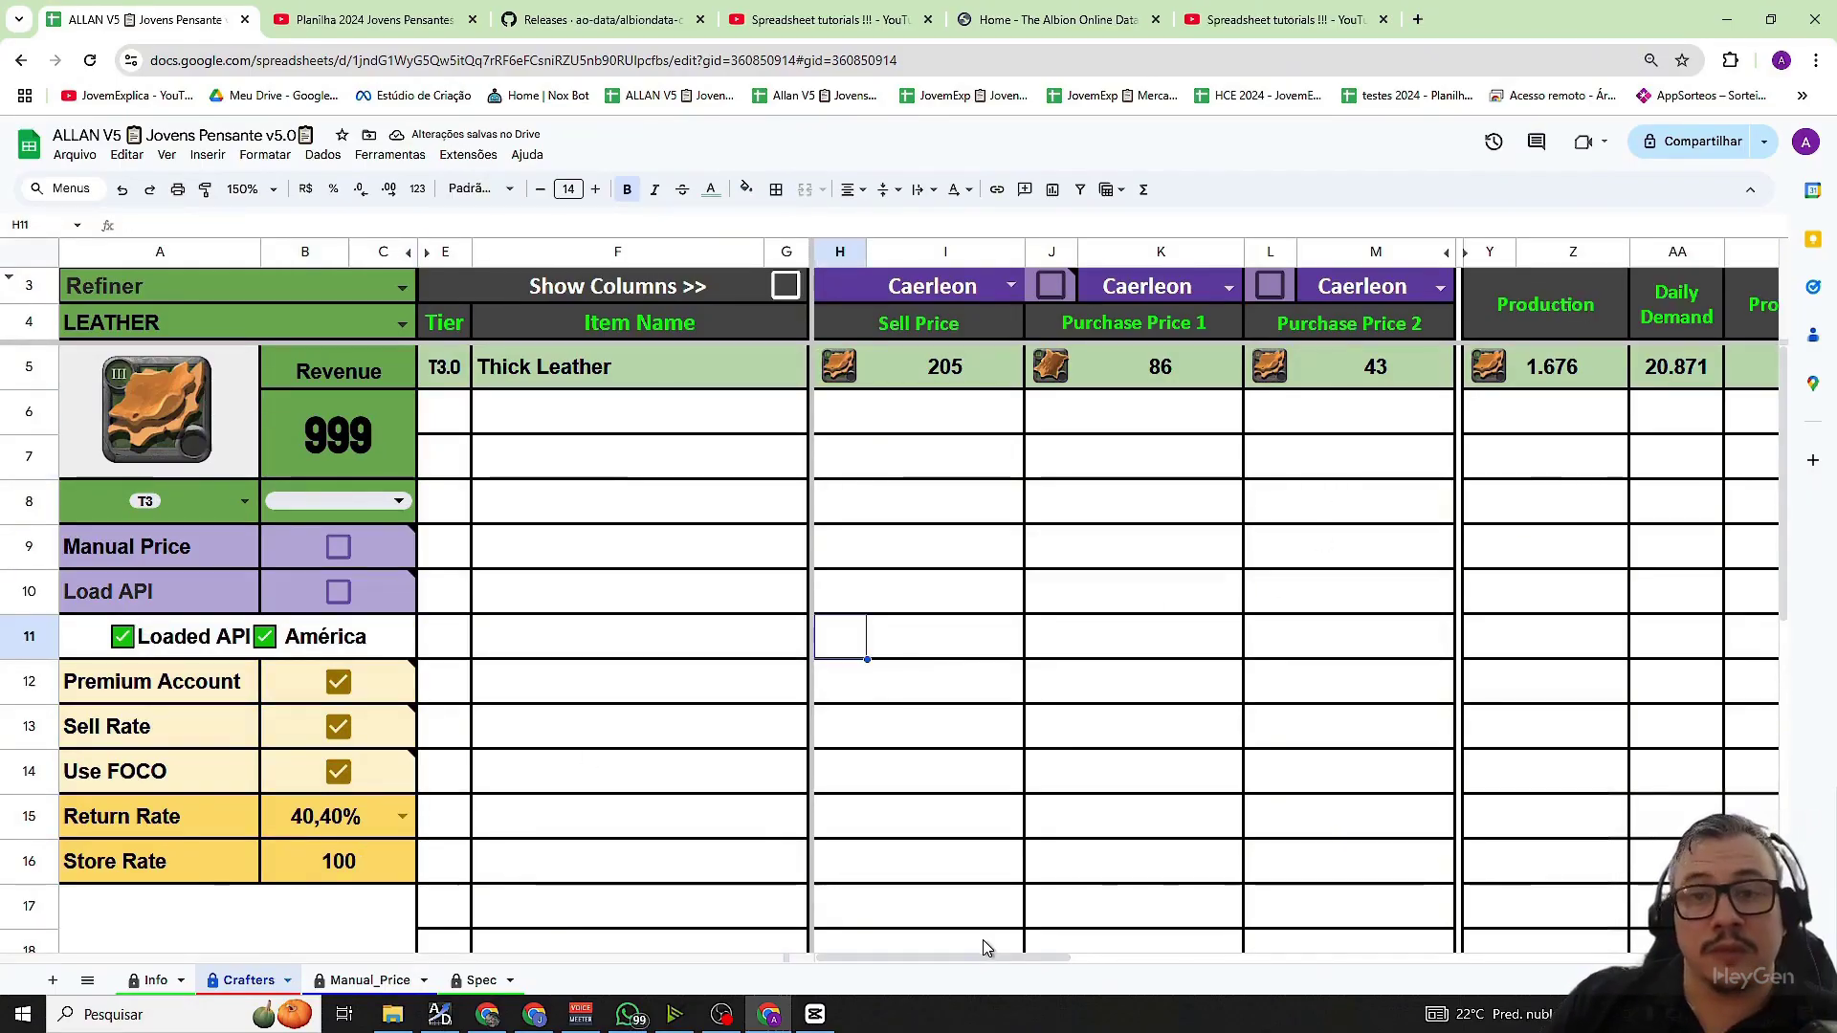
click(1574, 383)
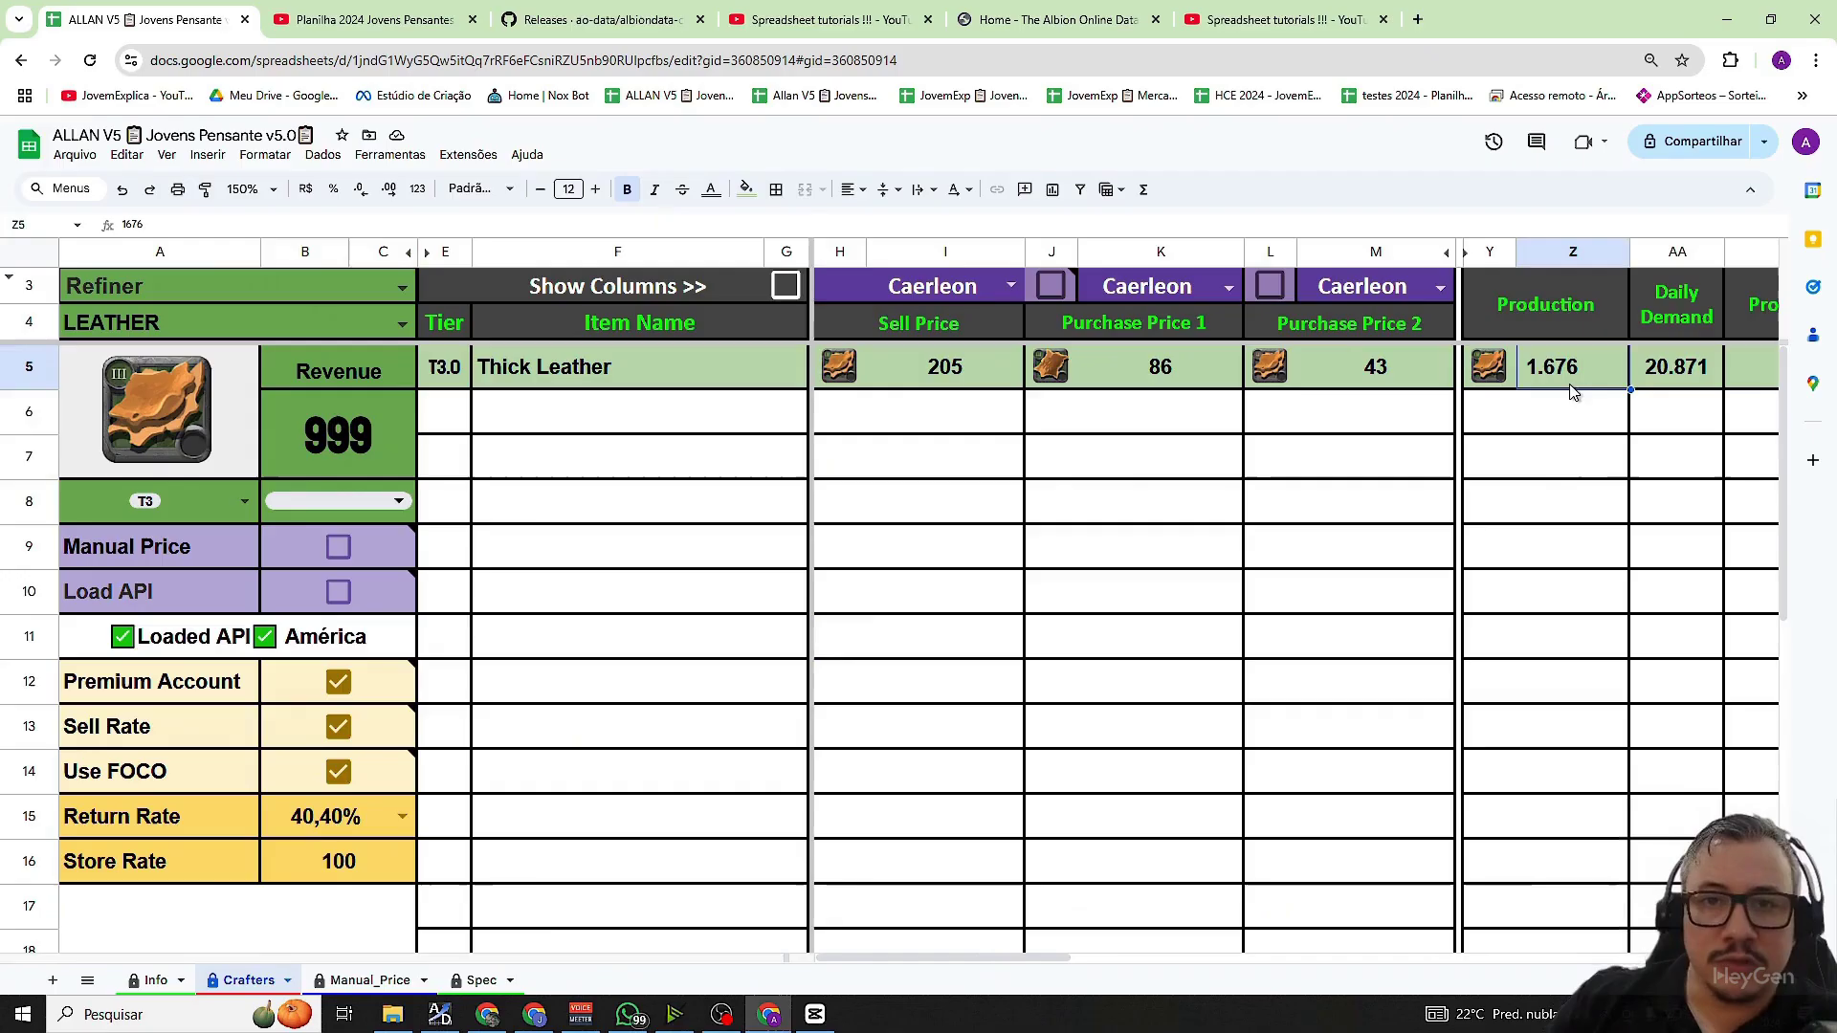
click(400, 818)
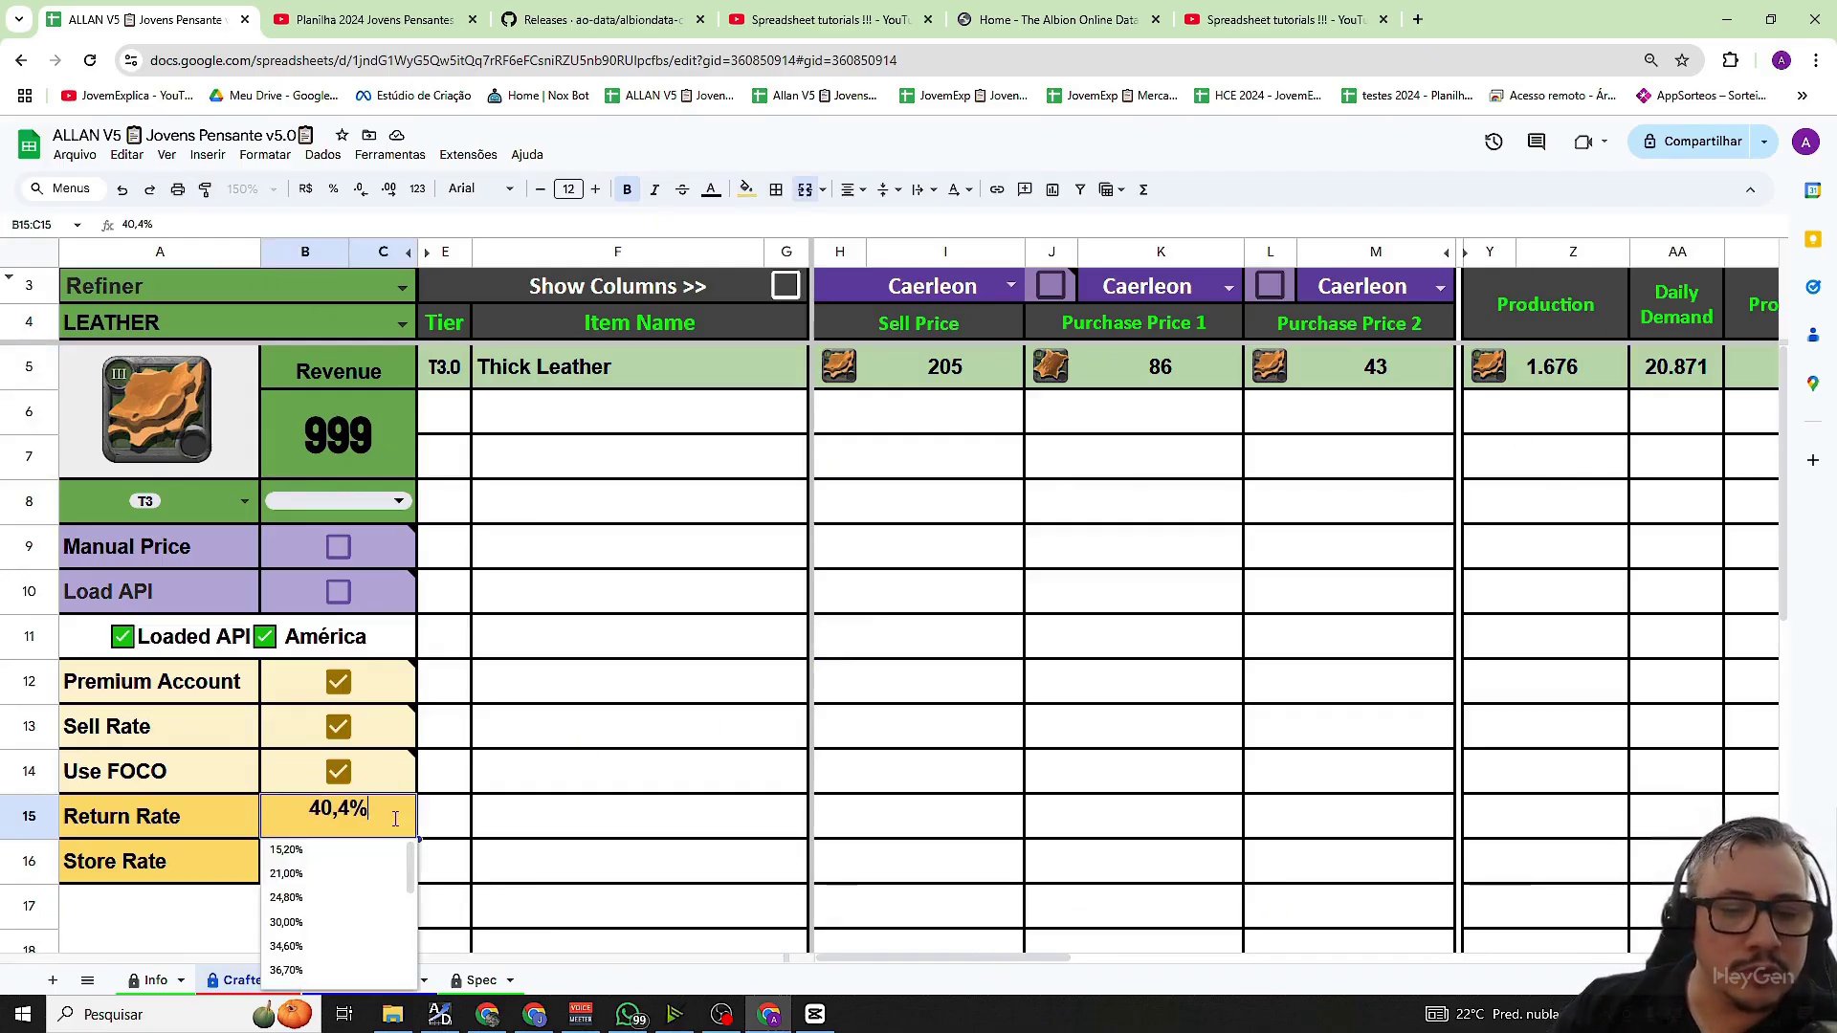
click(315, 859)
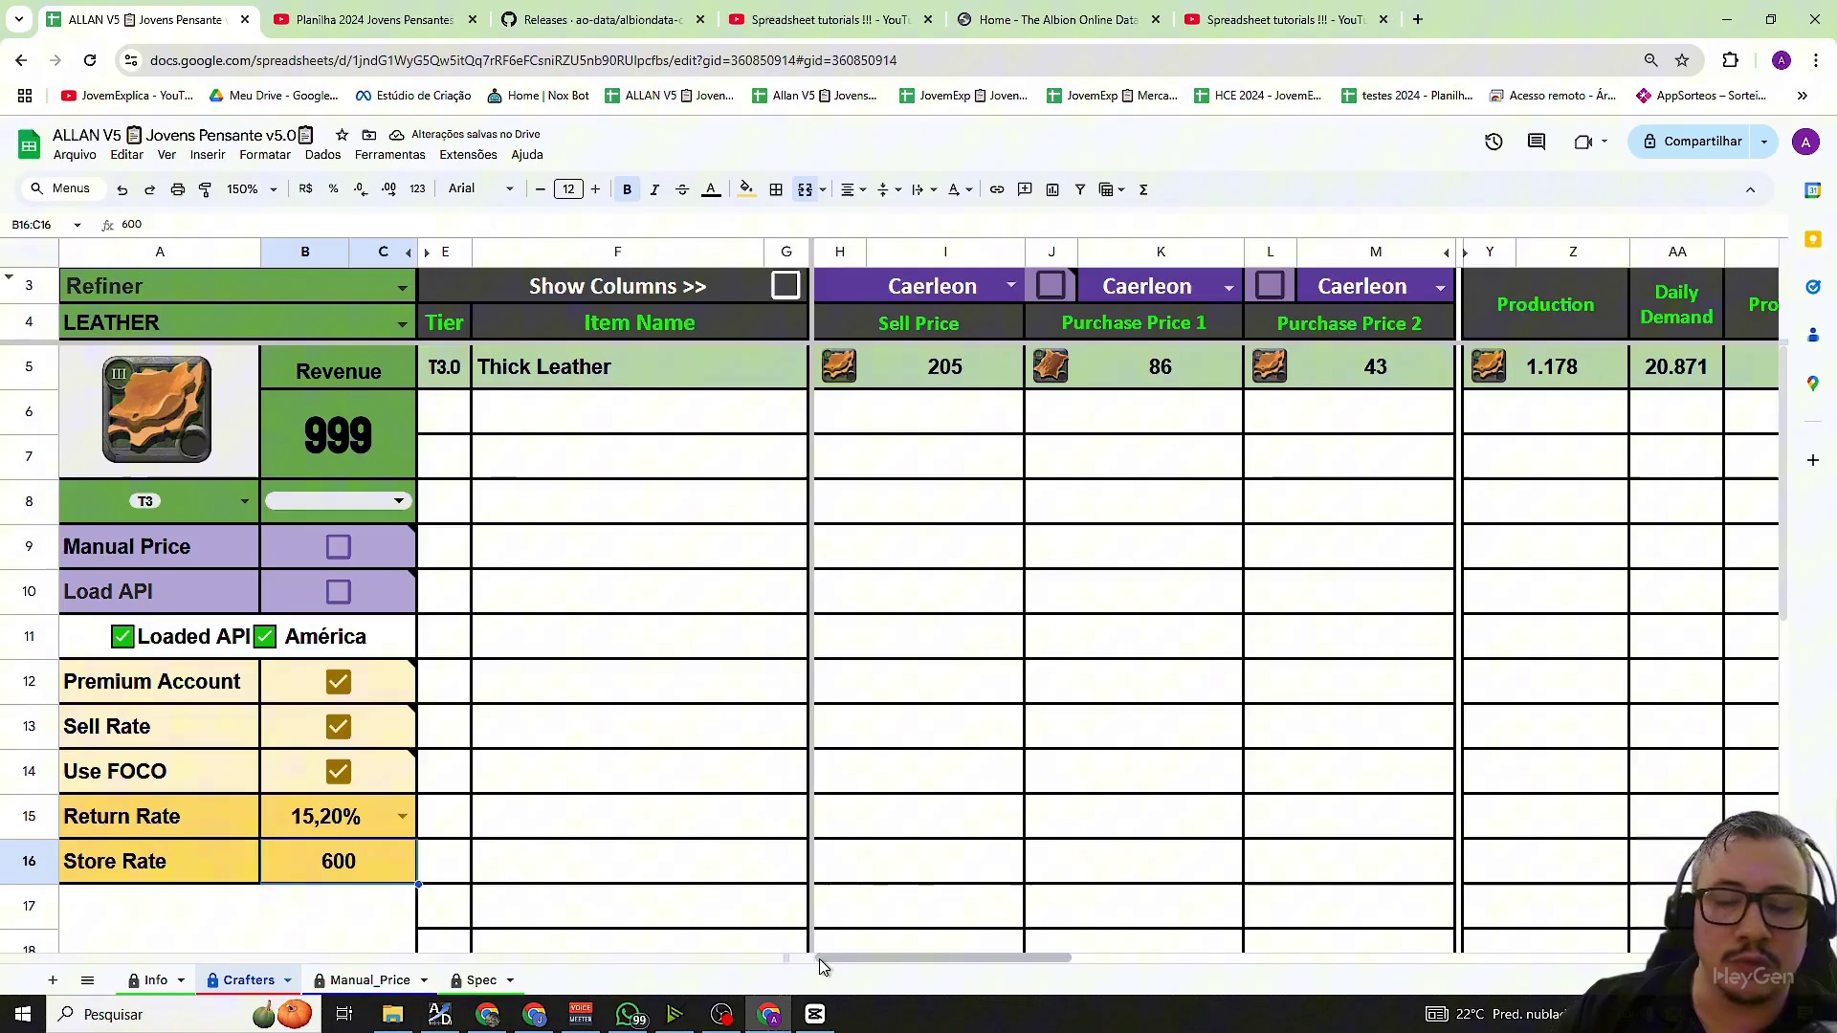
- Inspect Thick Leather's sell price and both purchase prices
drag(823, 959, 954, 930)
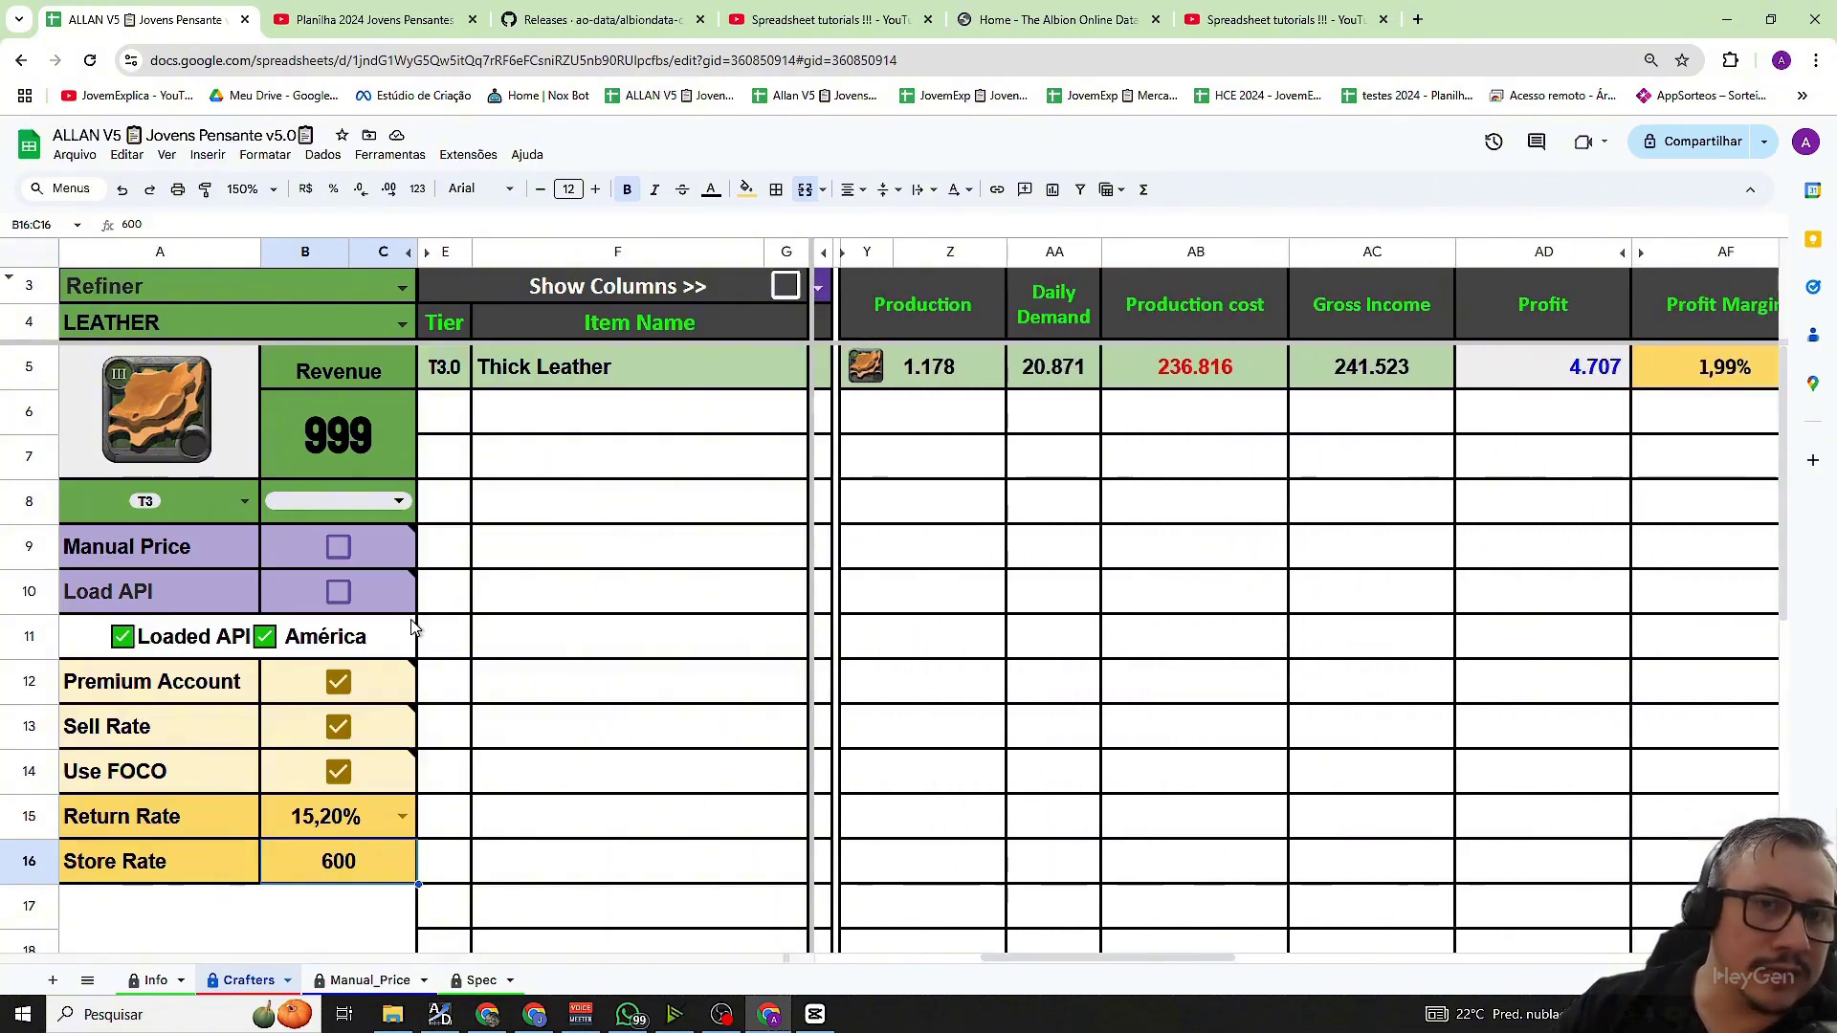
scroll(713, 799, left, 5)
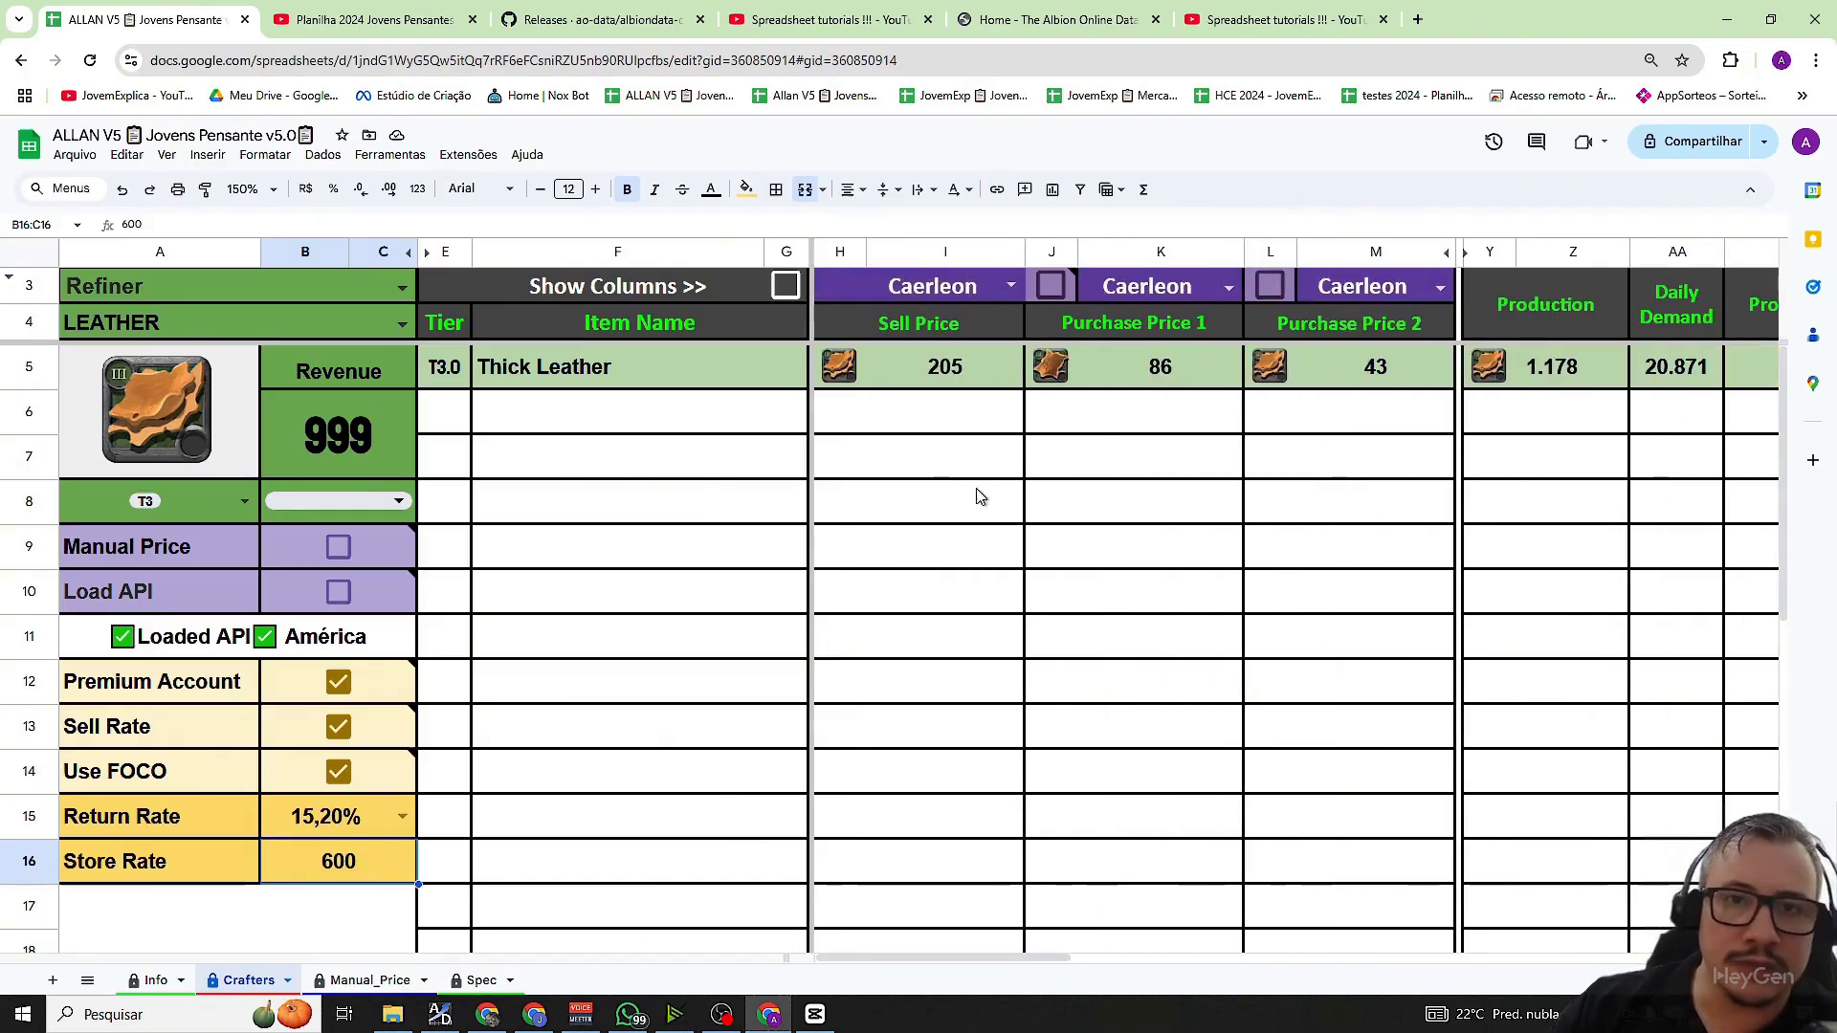
click(960, 378)
click(1143, 378)
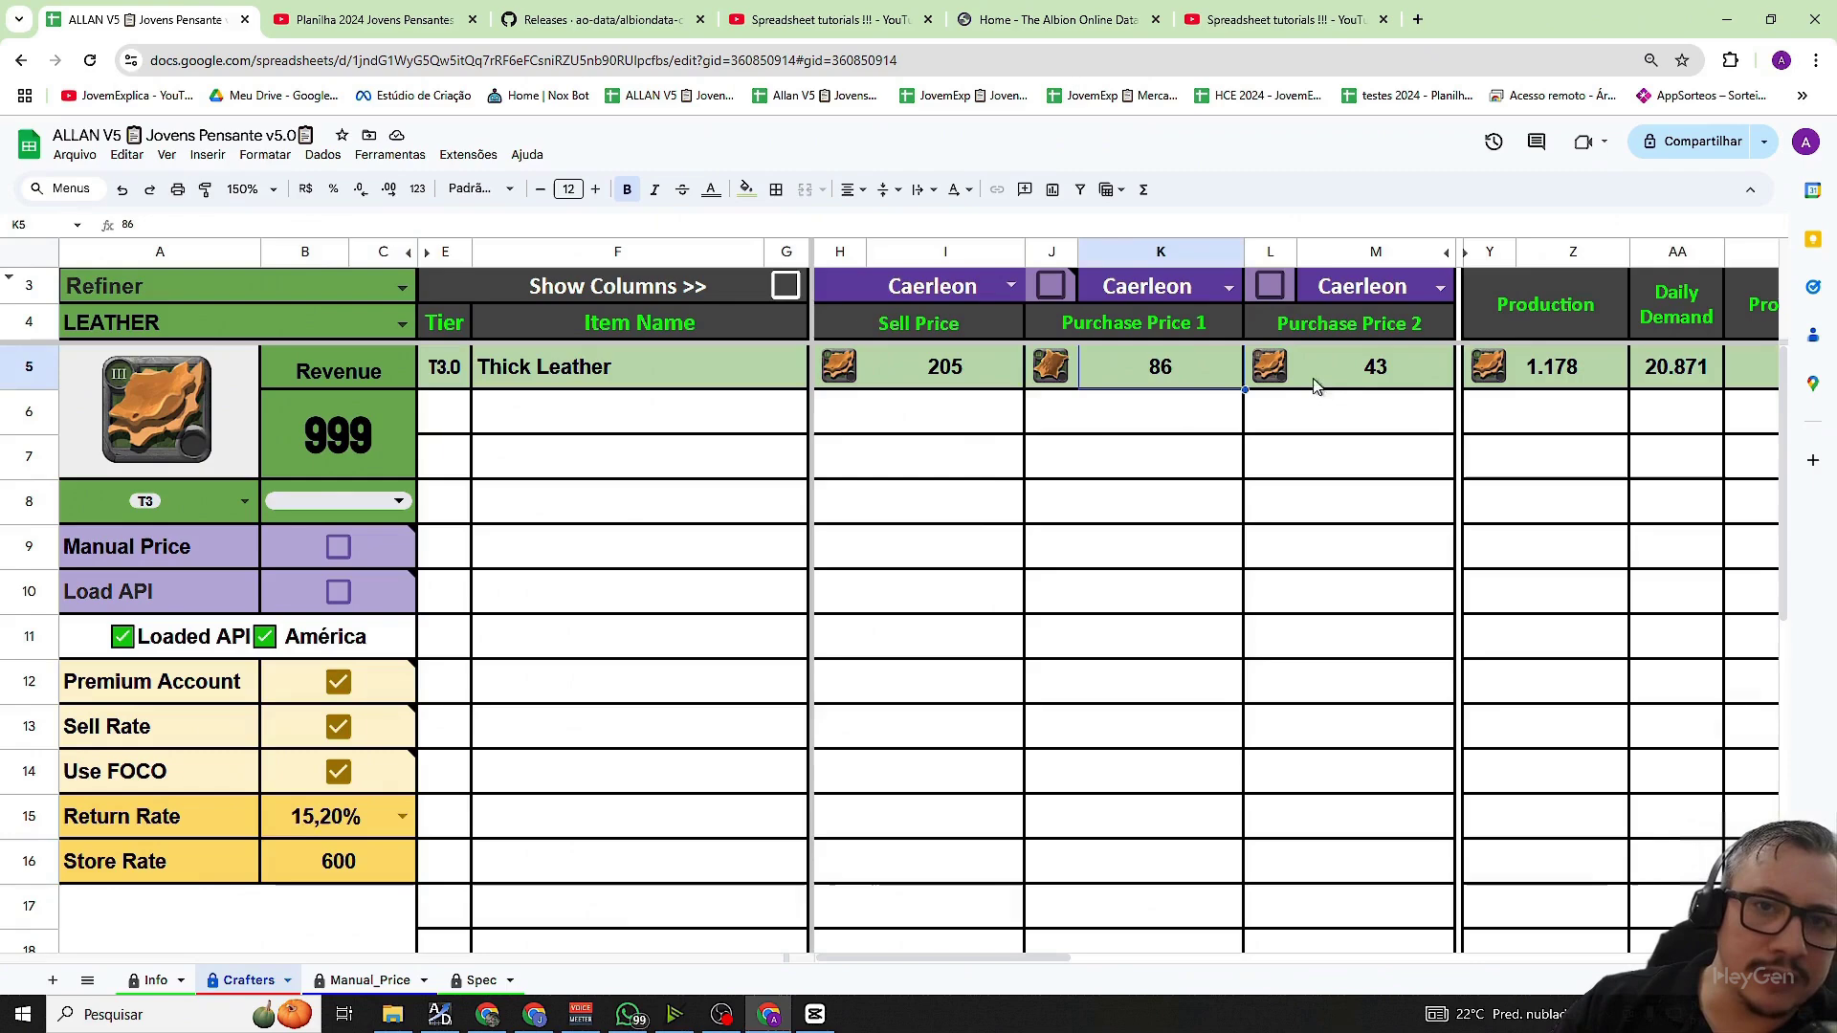
click(1363, 378)
click(1281, 375)
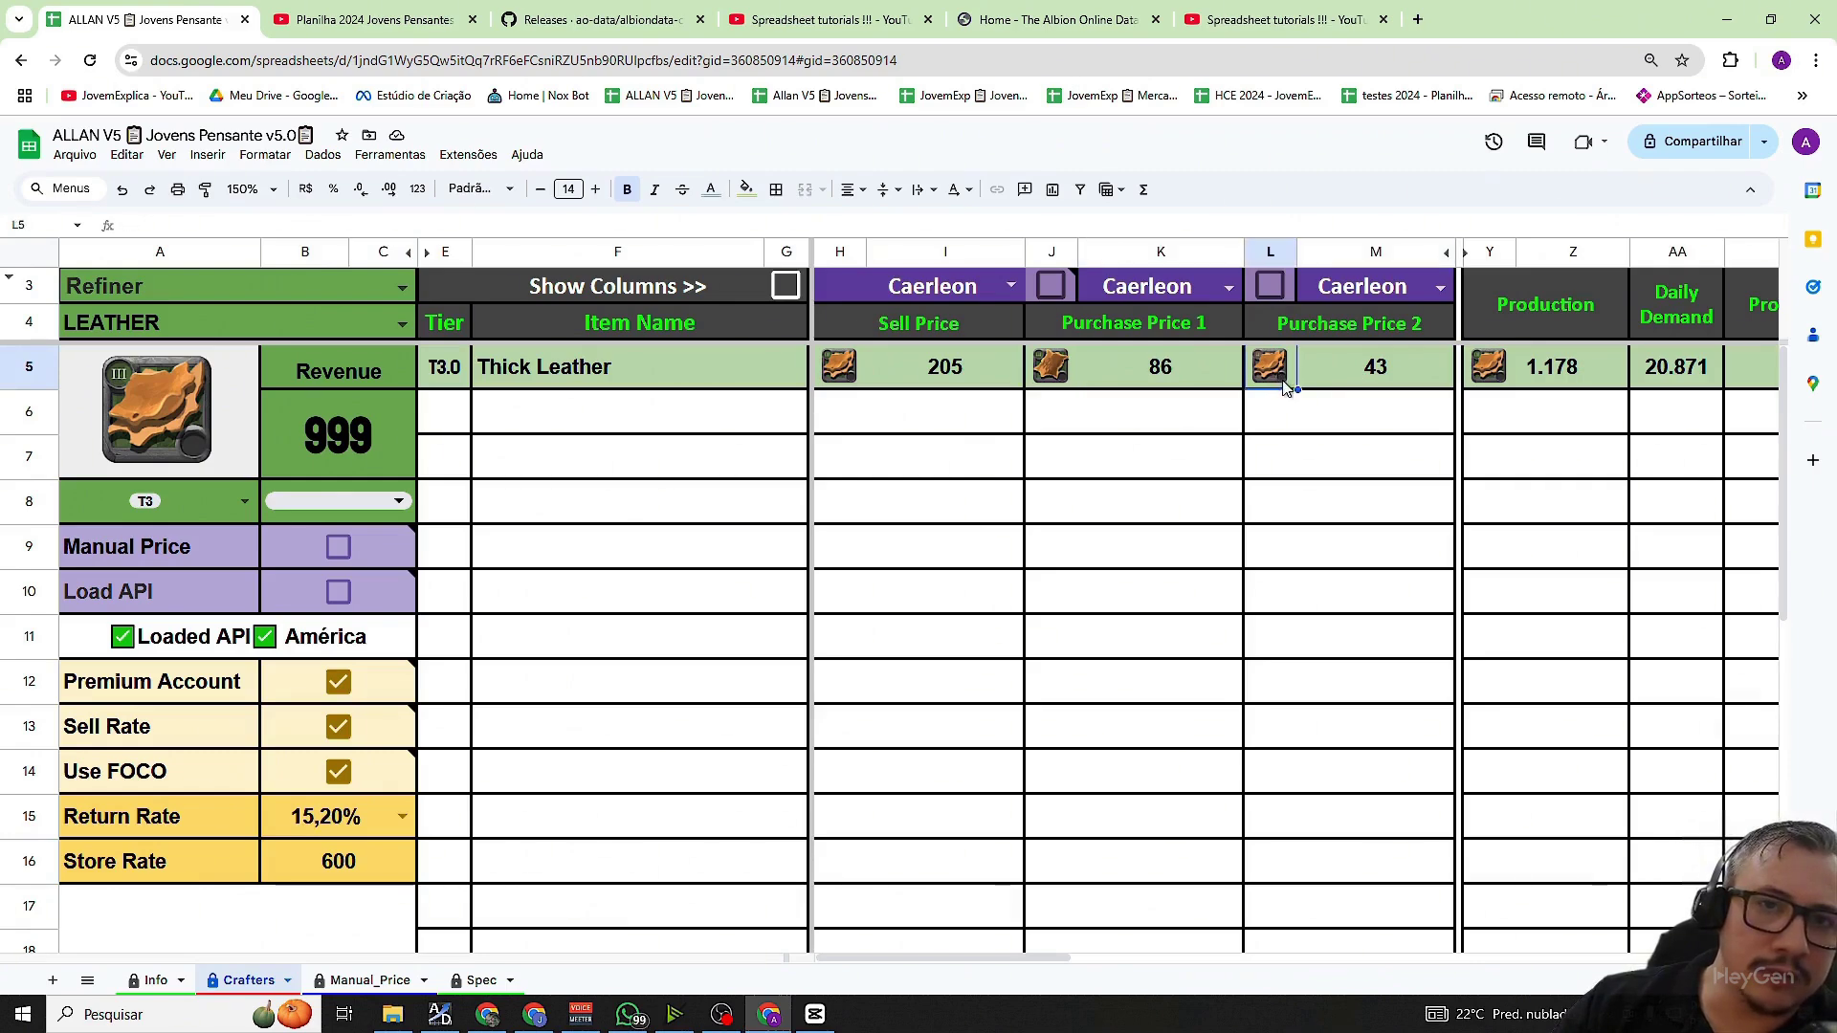
click(1375, 382)
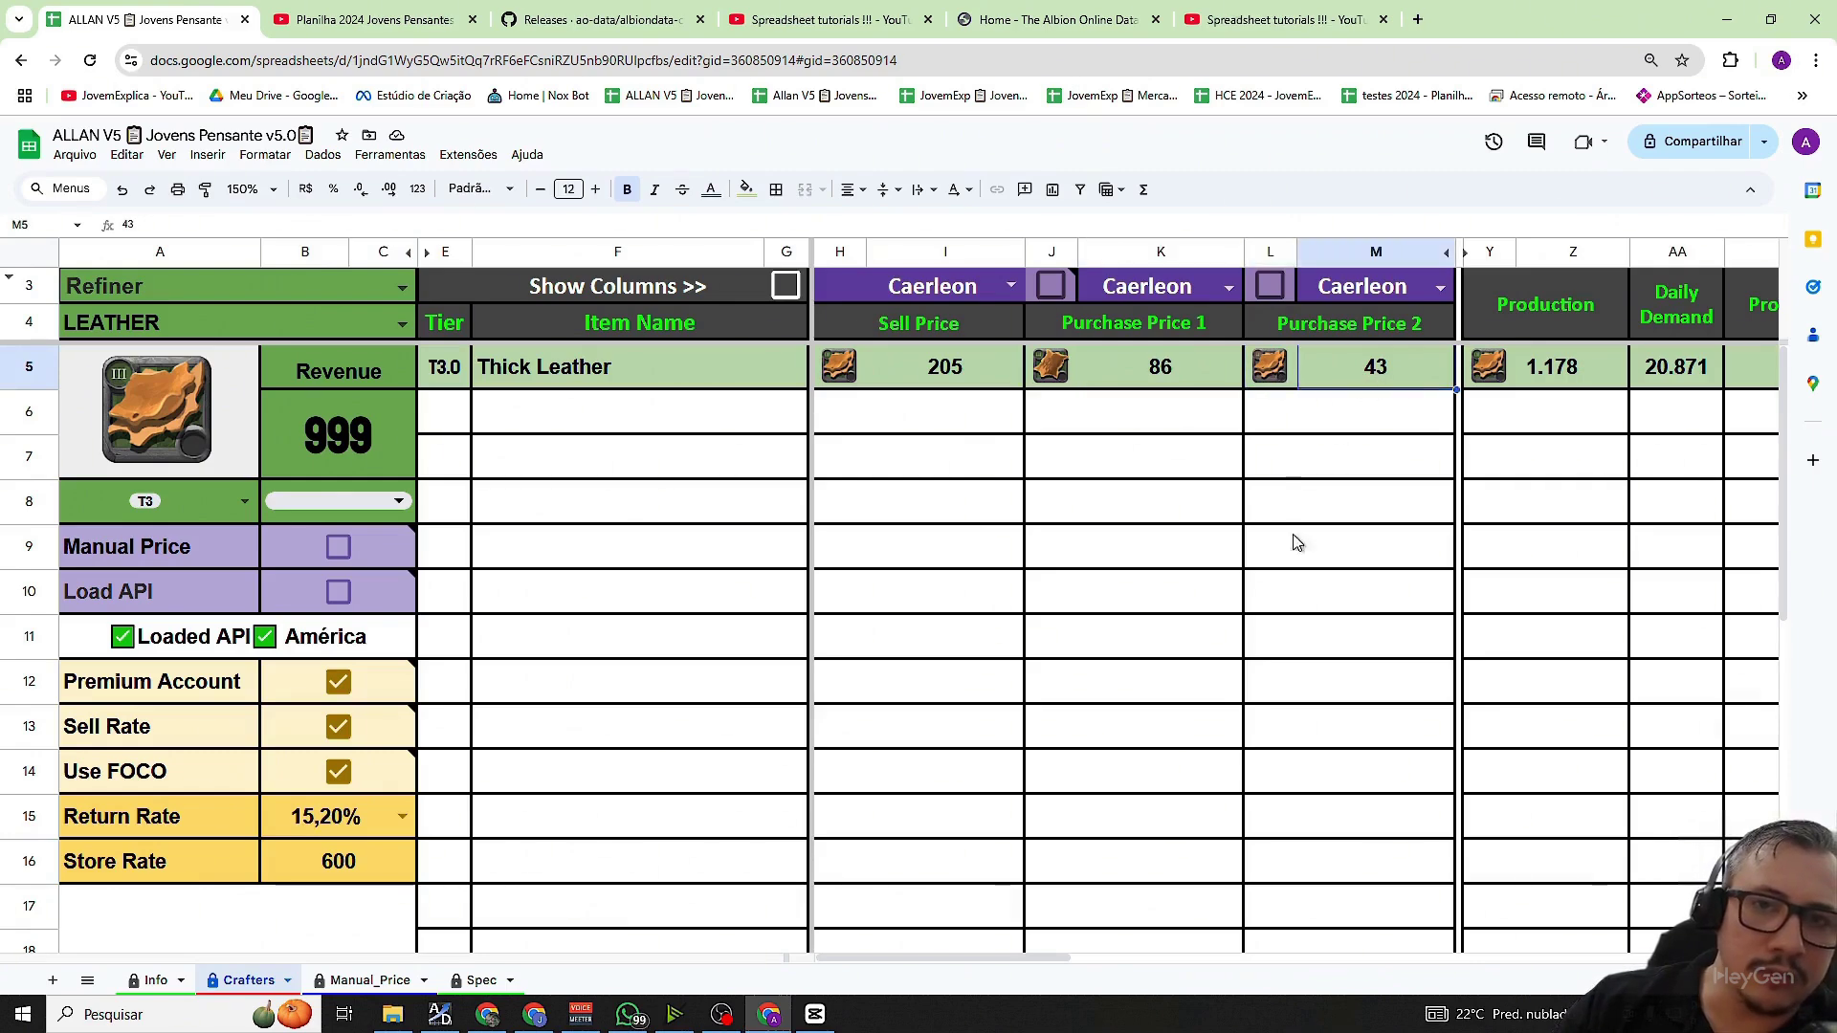
- Review Production, Daily Demand, Production cost, Gross Income, Profit and Profit Margin values
drag(1014, 959, 1170, 964)
click(1084, 375)
click(1062, 366)
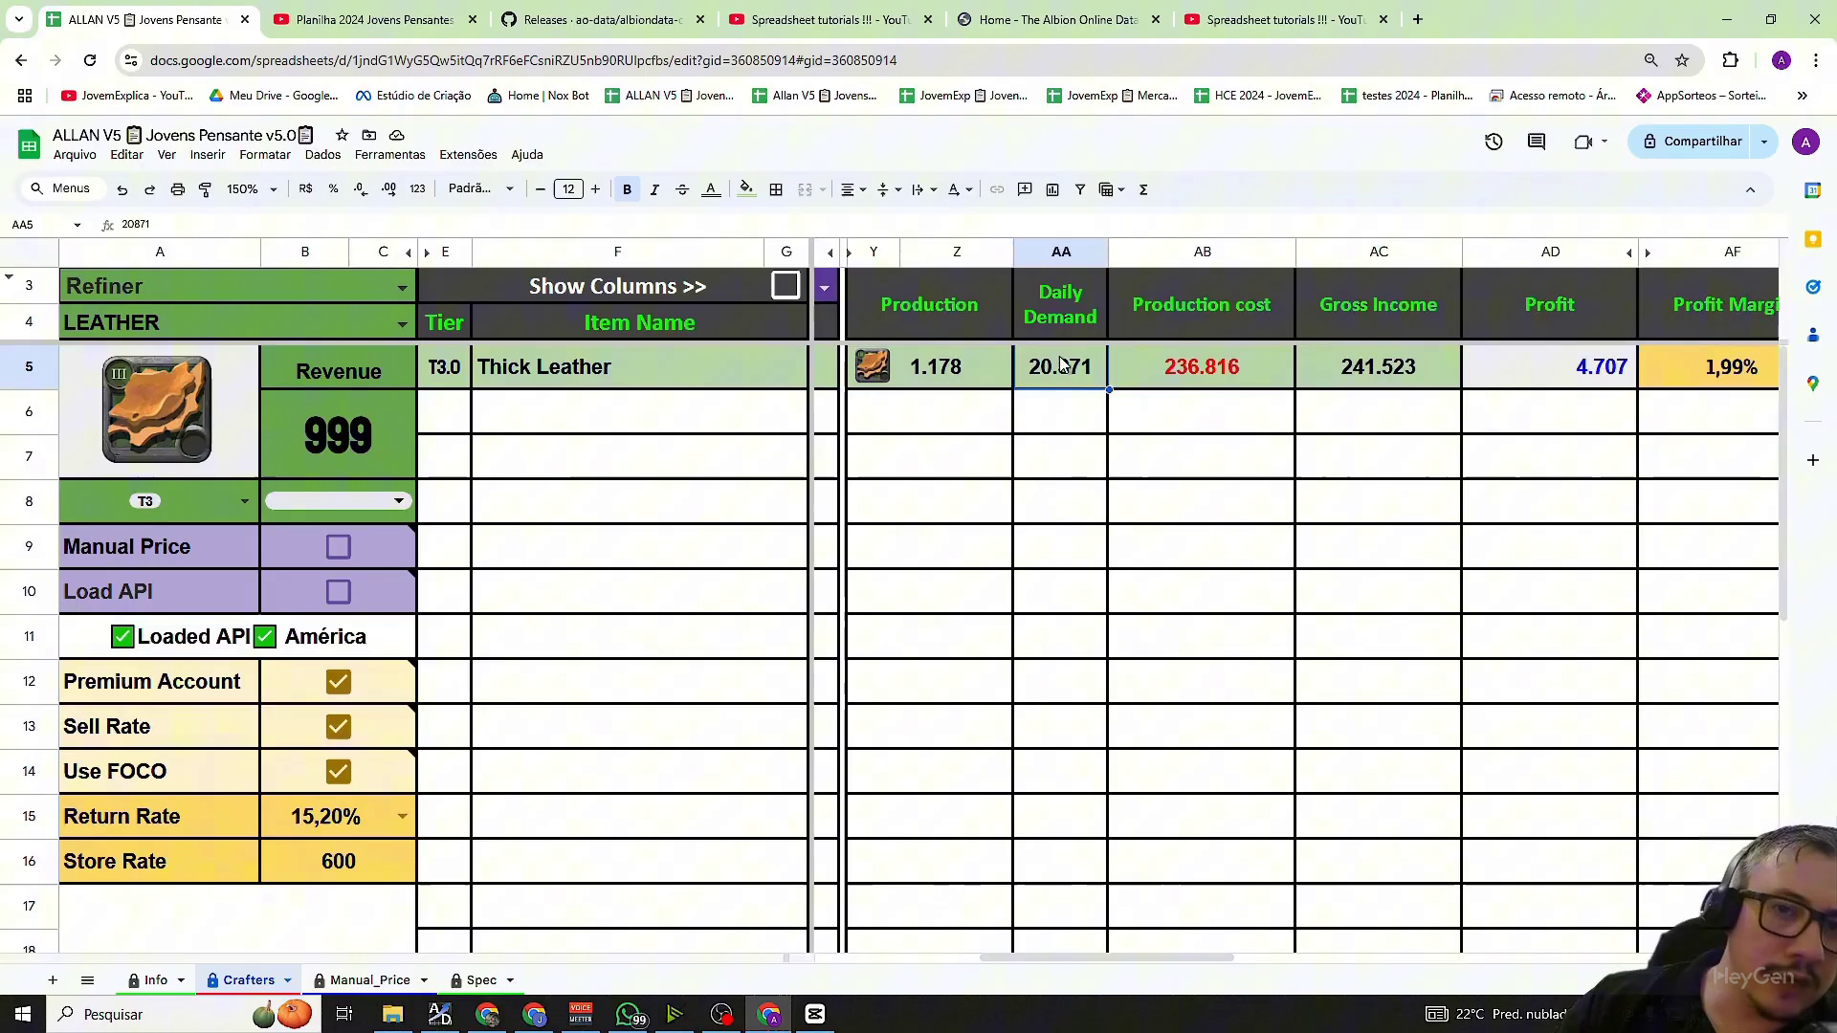
click(988, 381)
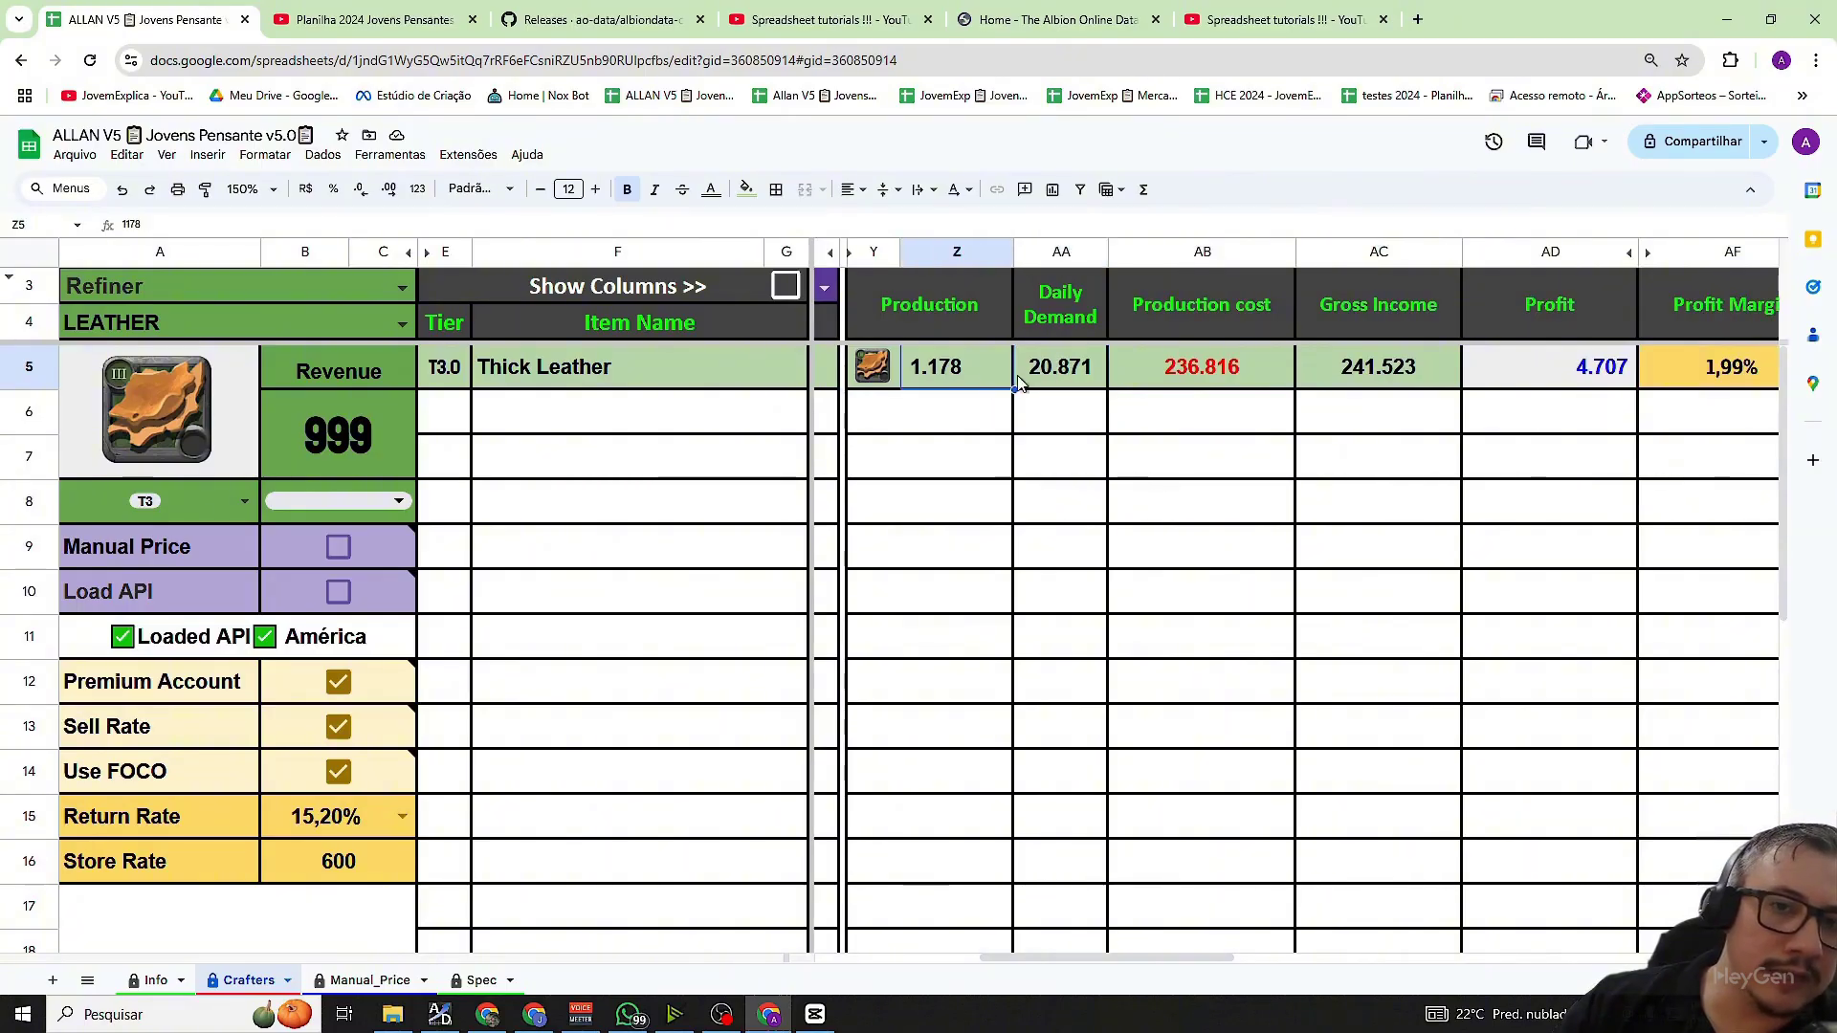
click(1179, 381)
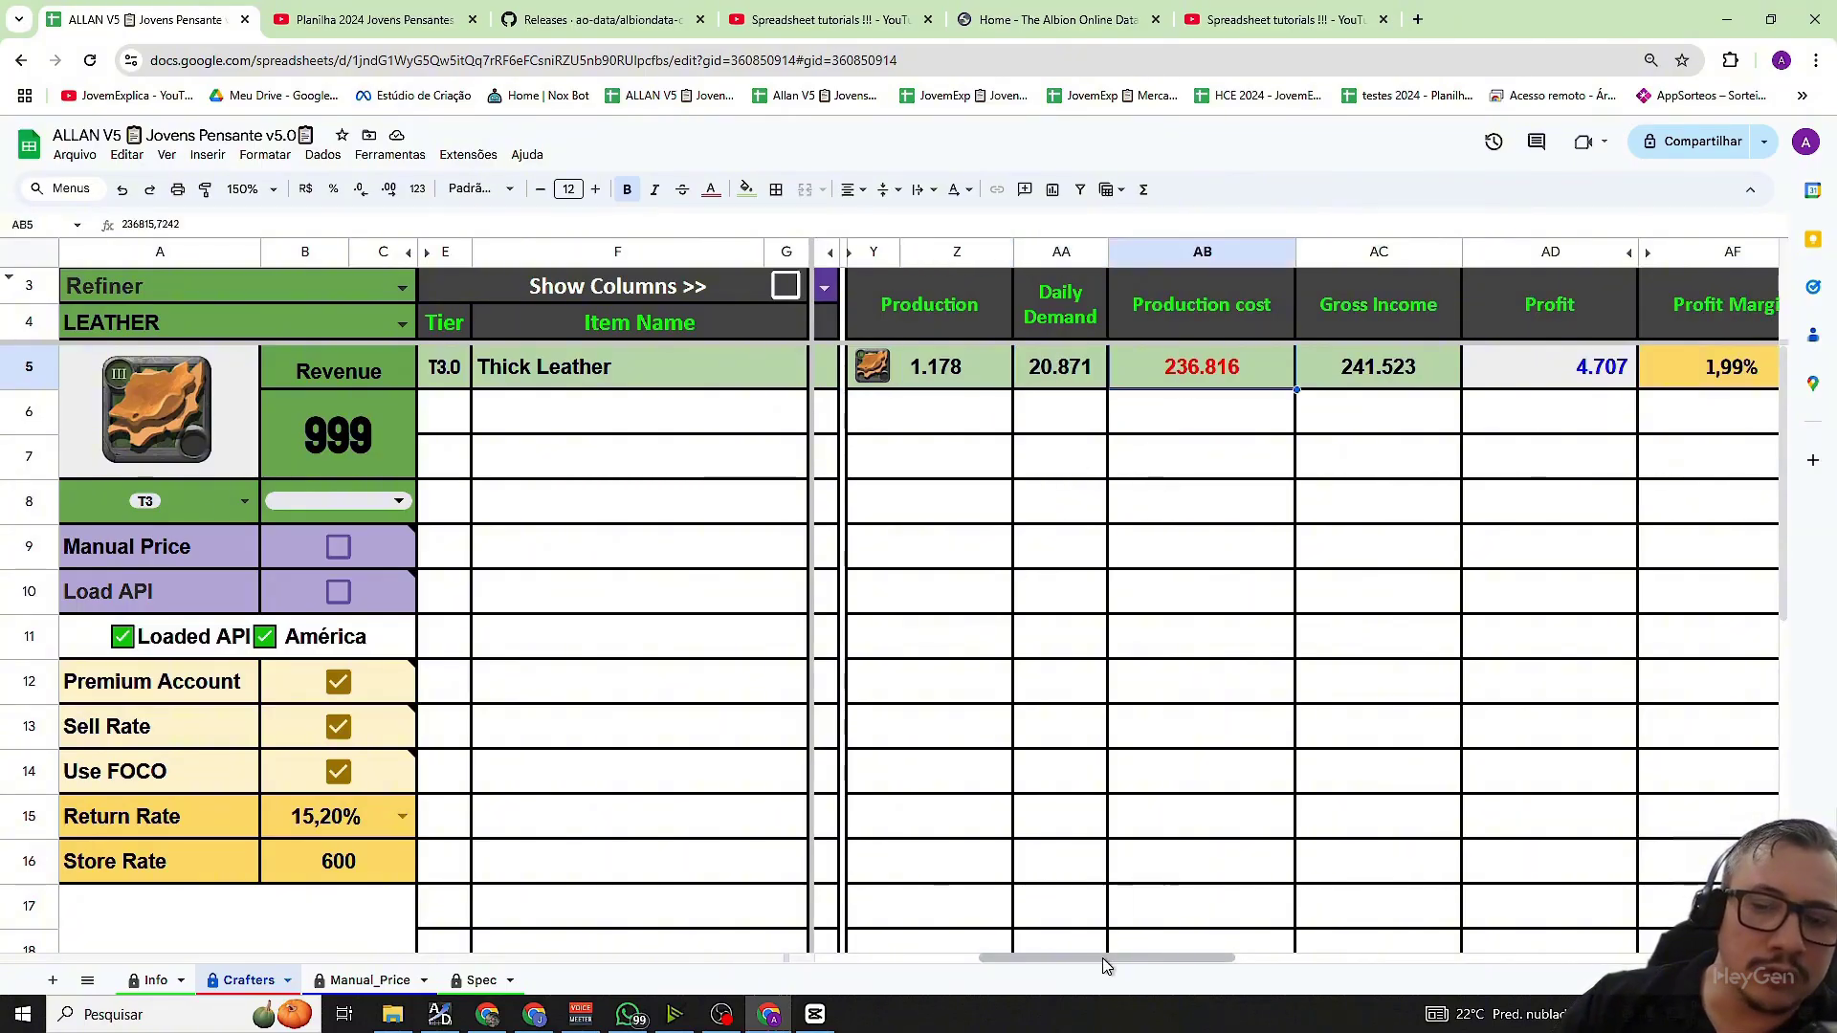
drag(1104, 958, 1157, 960)
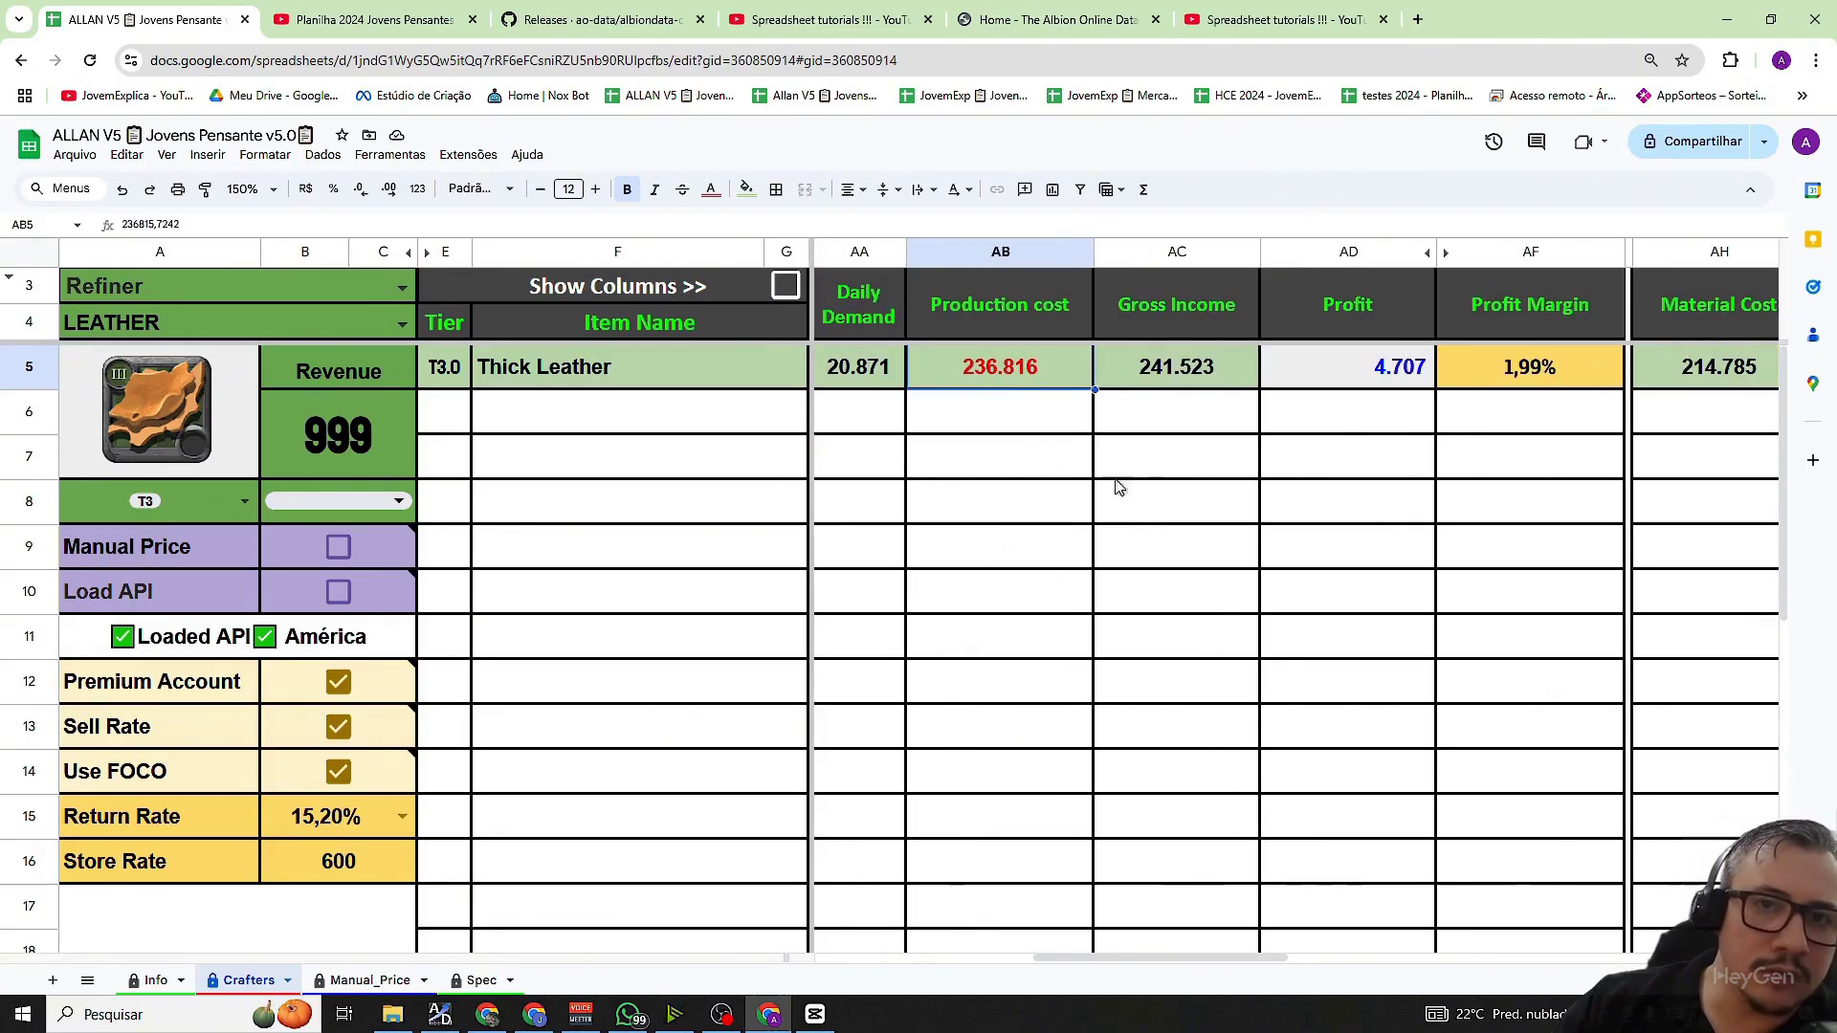
click(1155, 400)
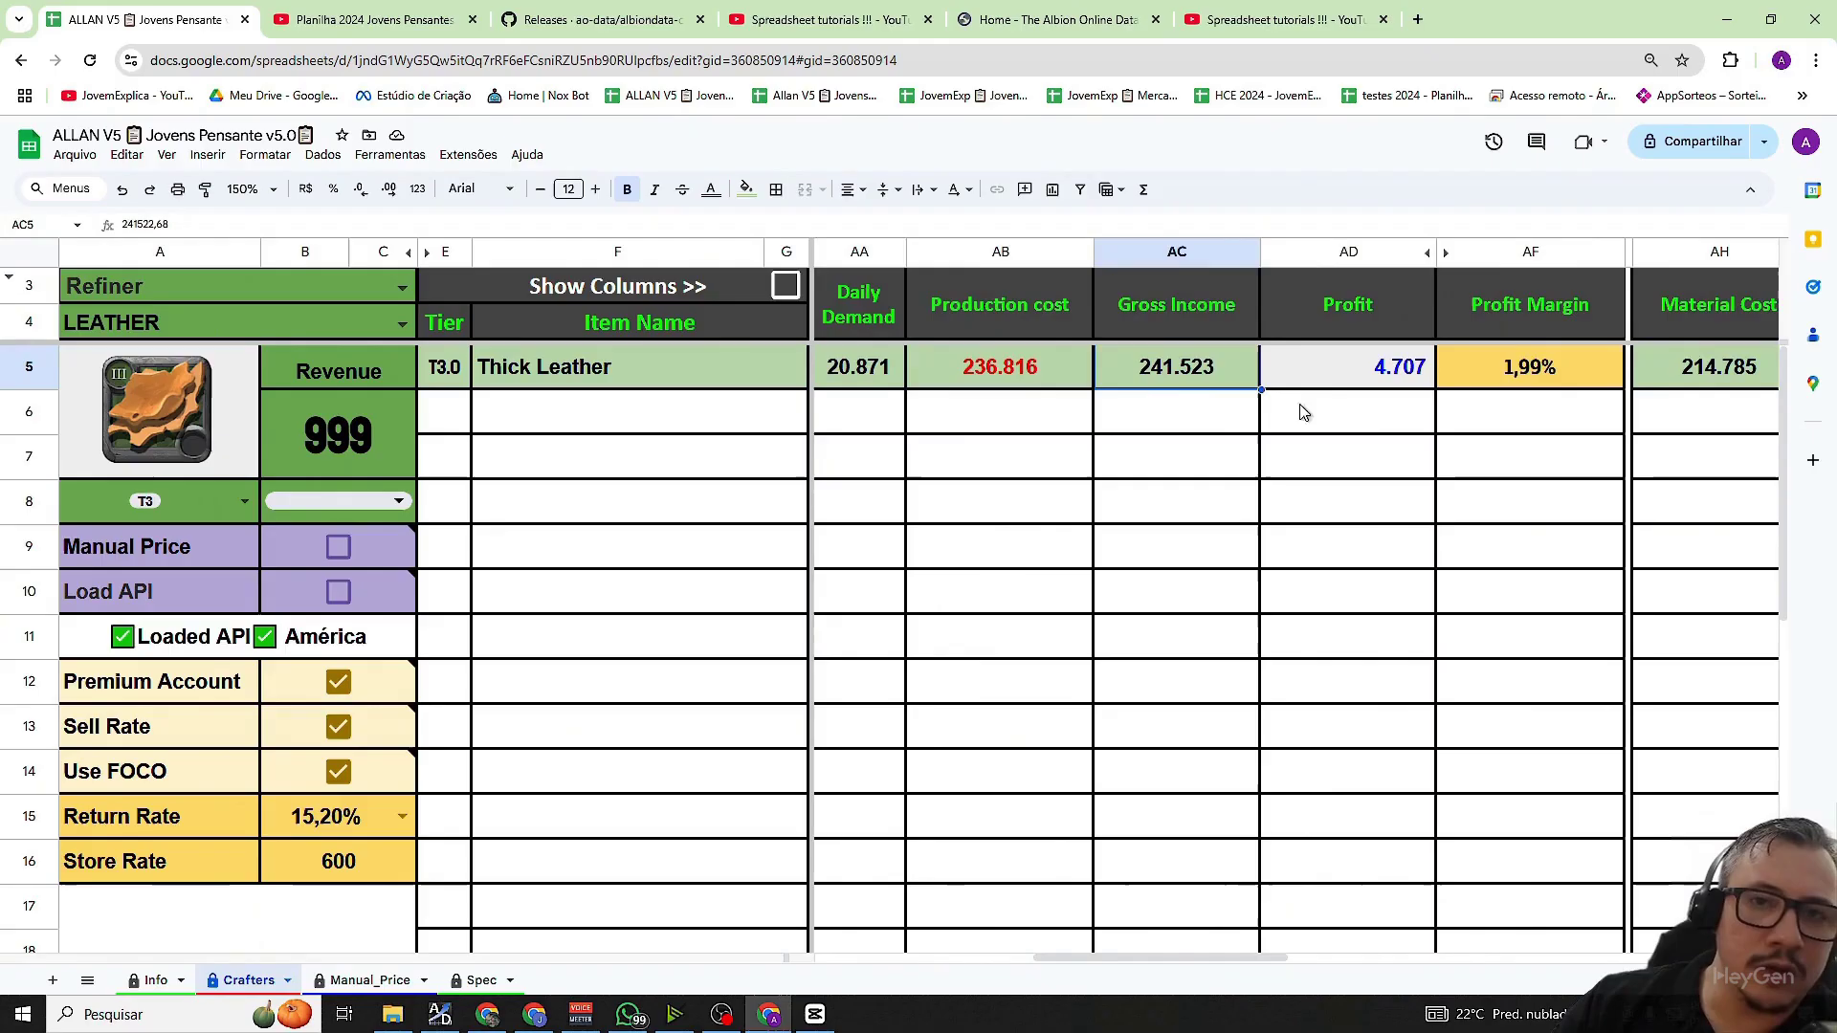
click(1342, 392)
drag(1212, 958, 1263, 961)
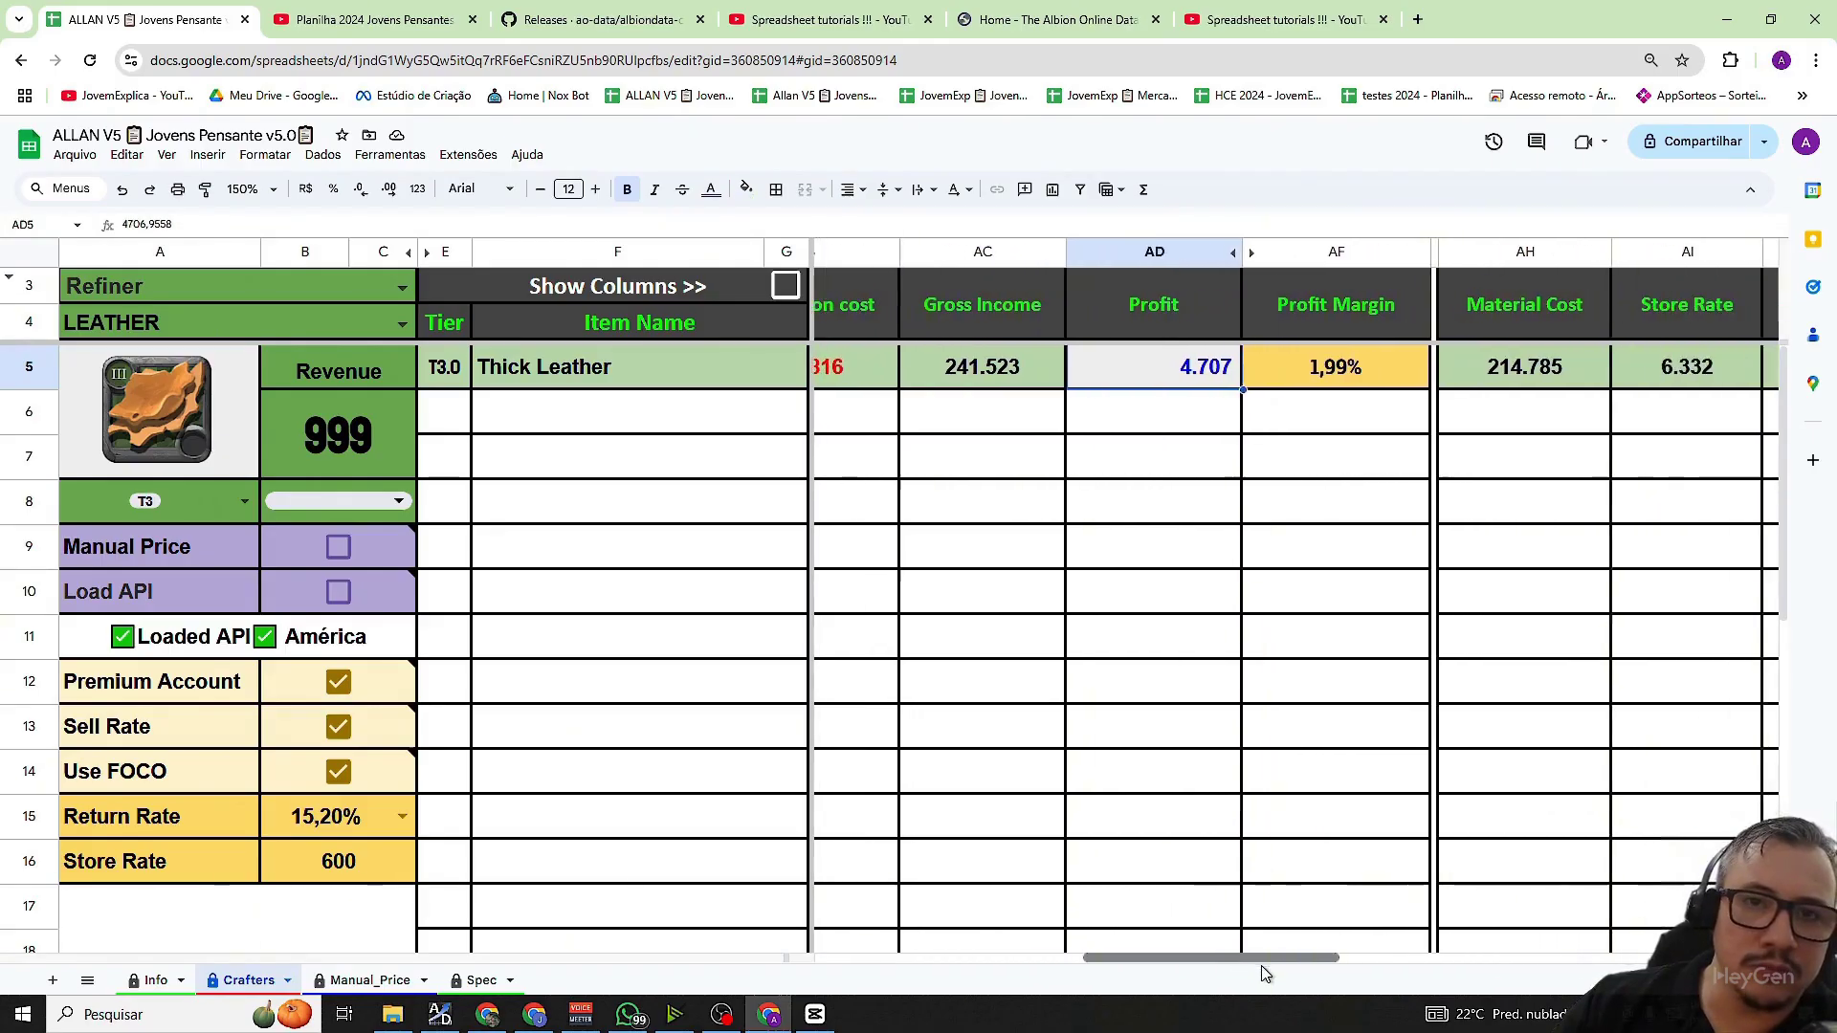
click(1309, 373)
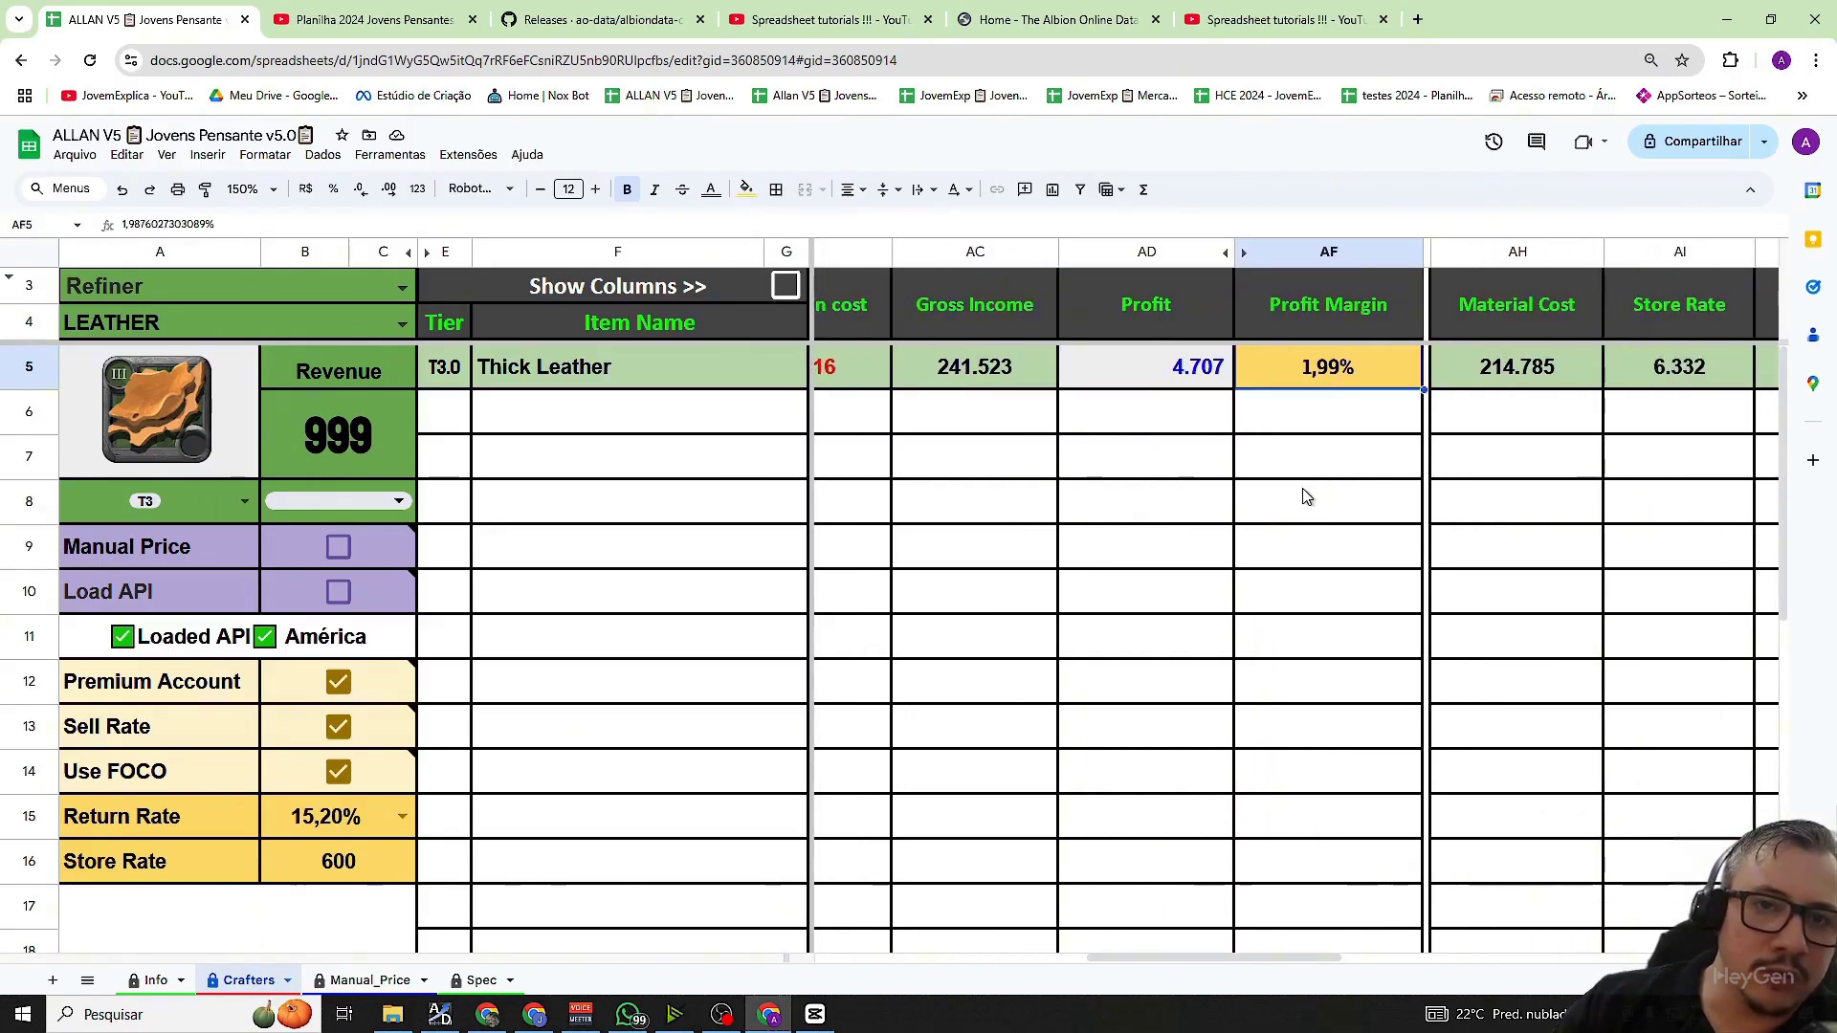
drag(1241, 960, 1208, 961)
click(955, 363)
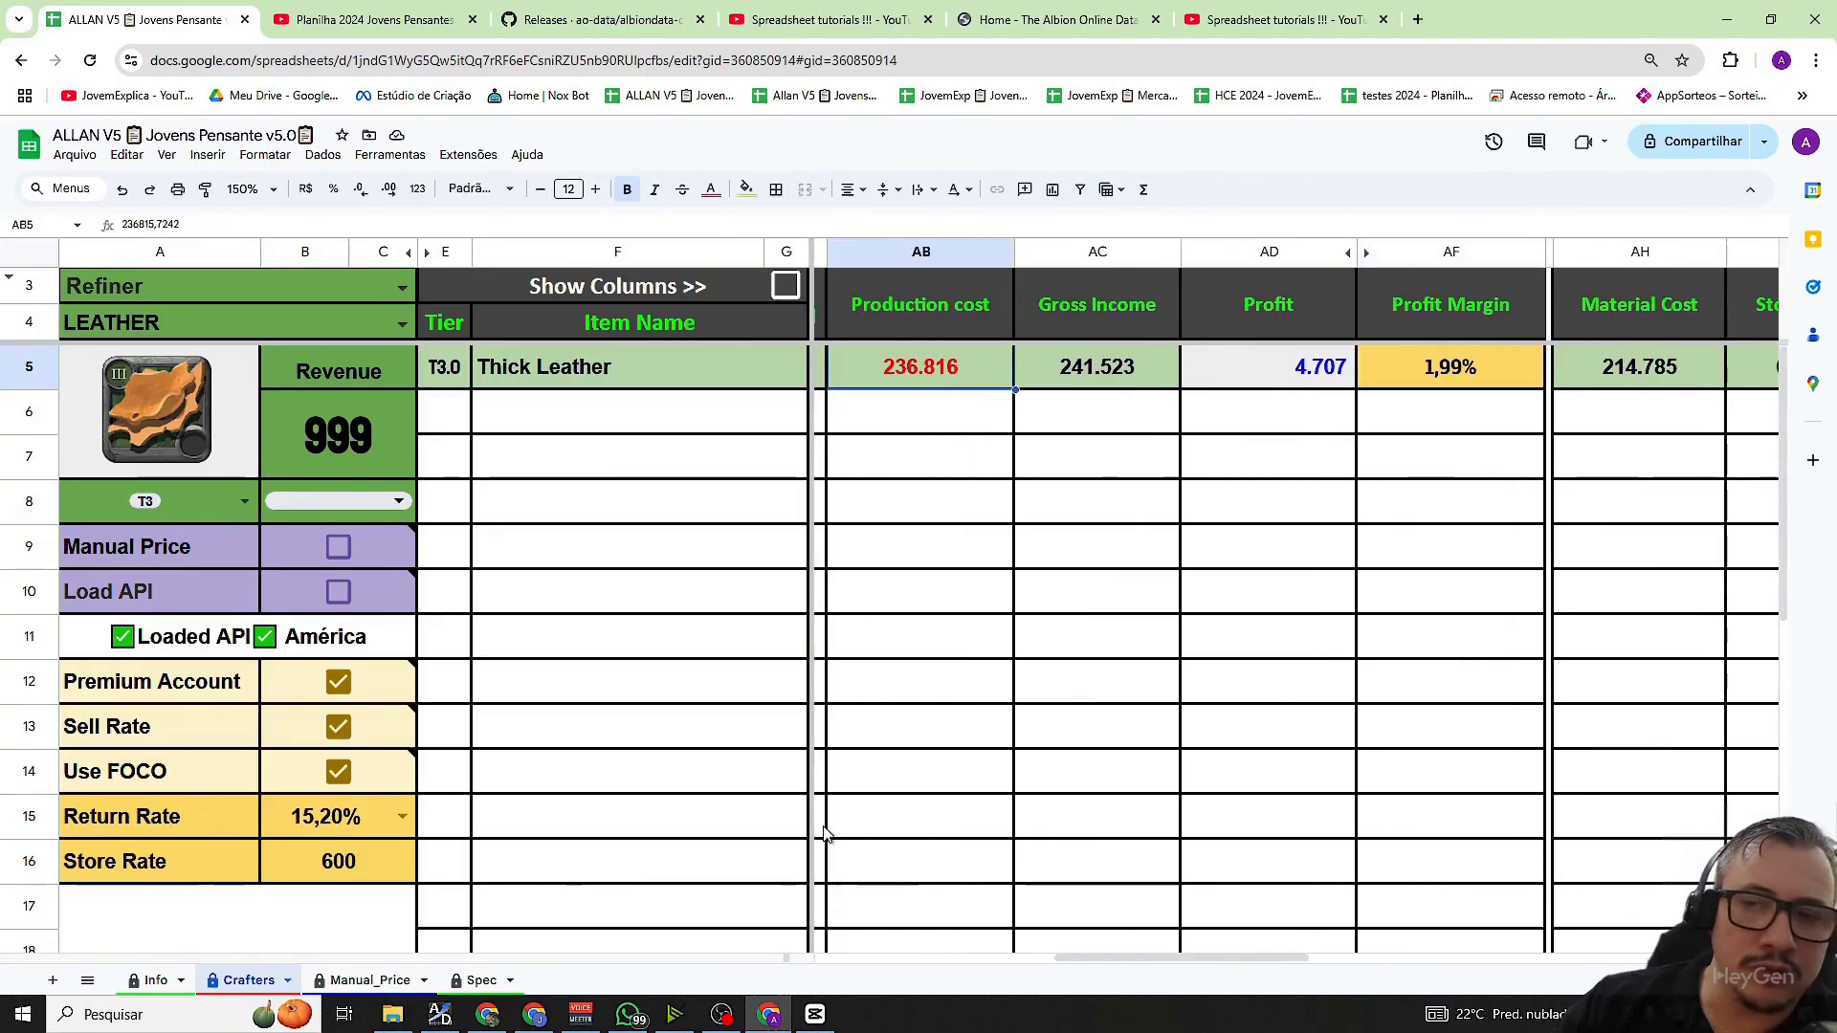
- Set Return Rate back to 40,40% and confirm the 39,63% Profit Margin
double_click(383, 818)
scroll(316, 947, down, 5)
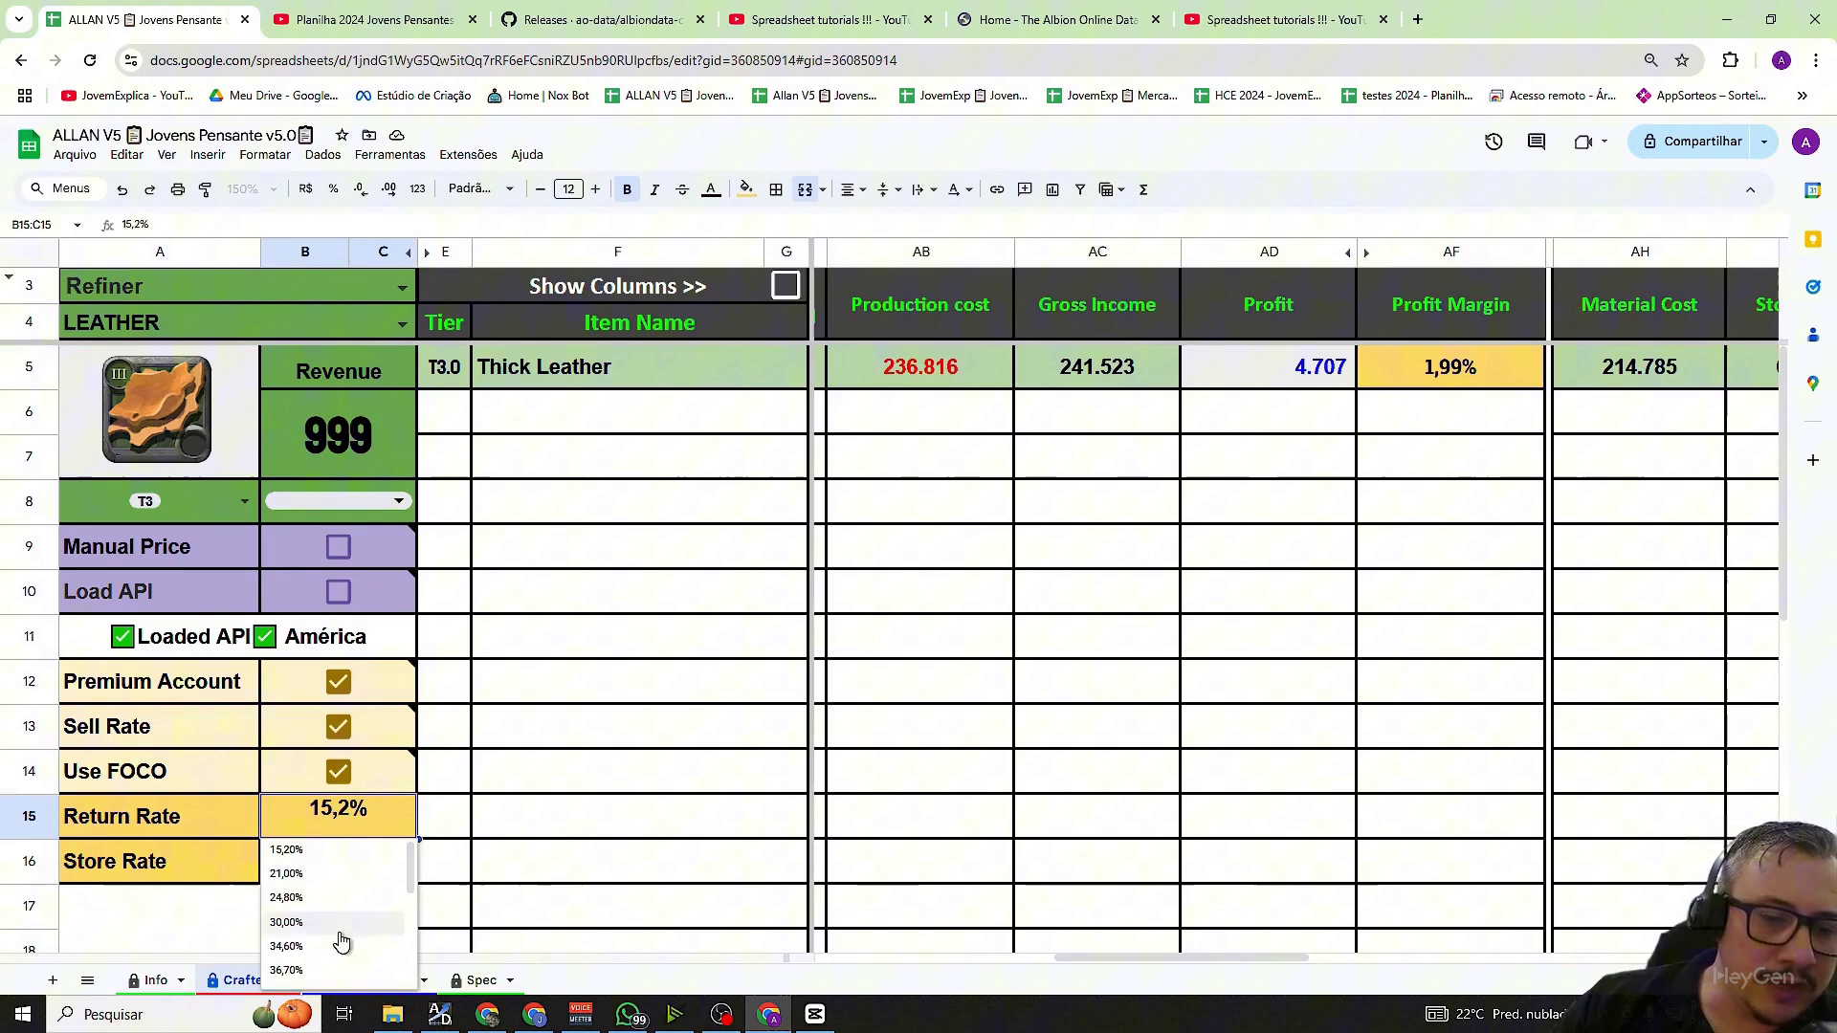
scroll(316, 952, up, 5)
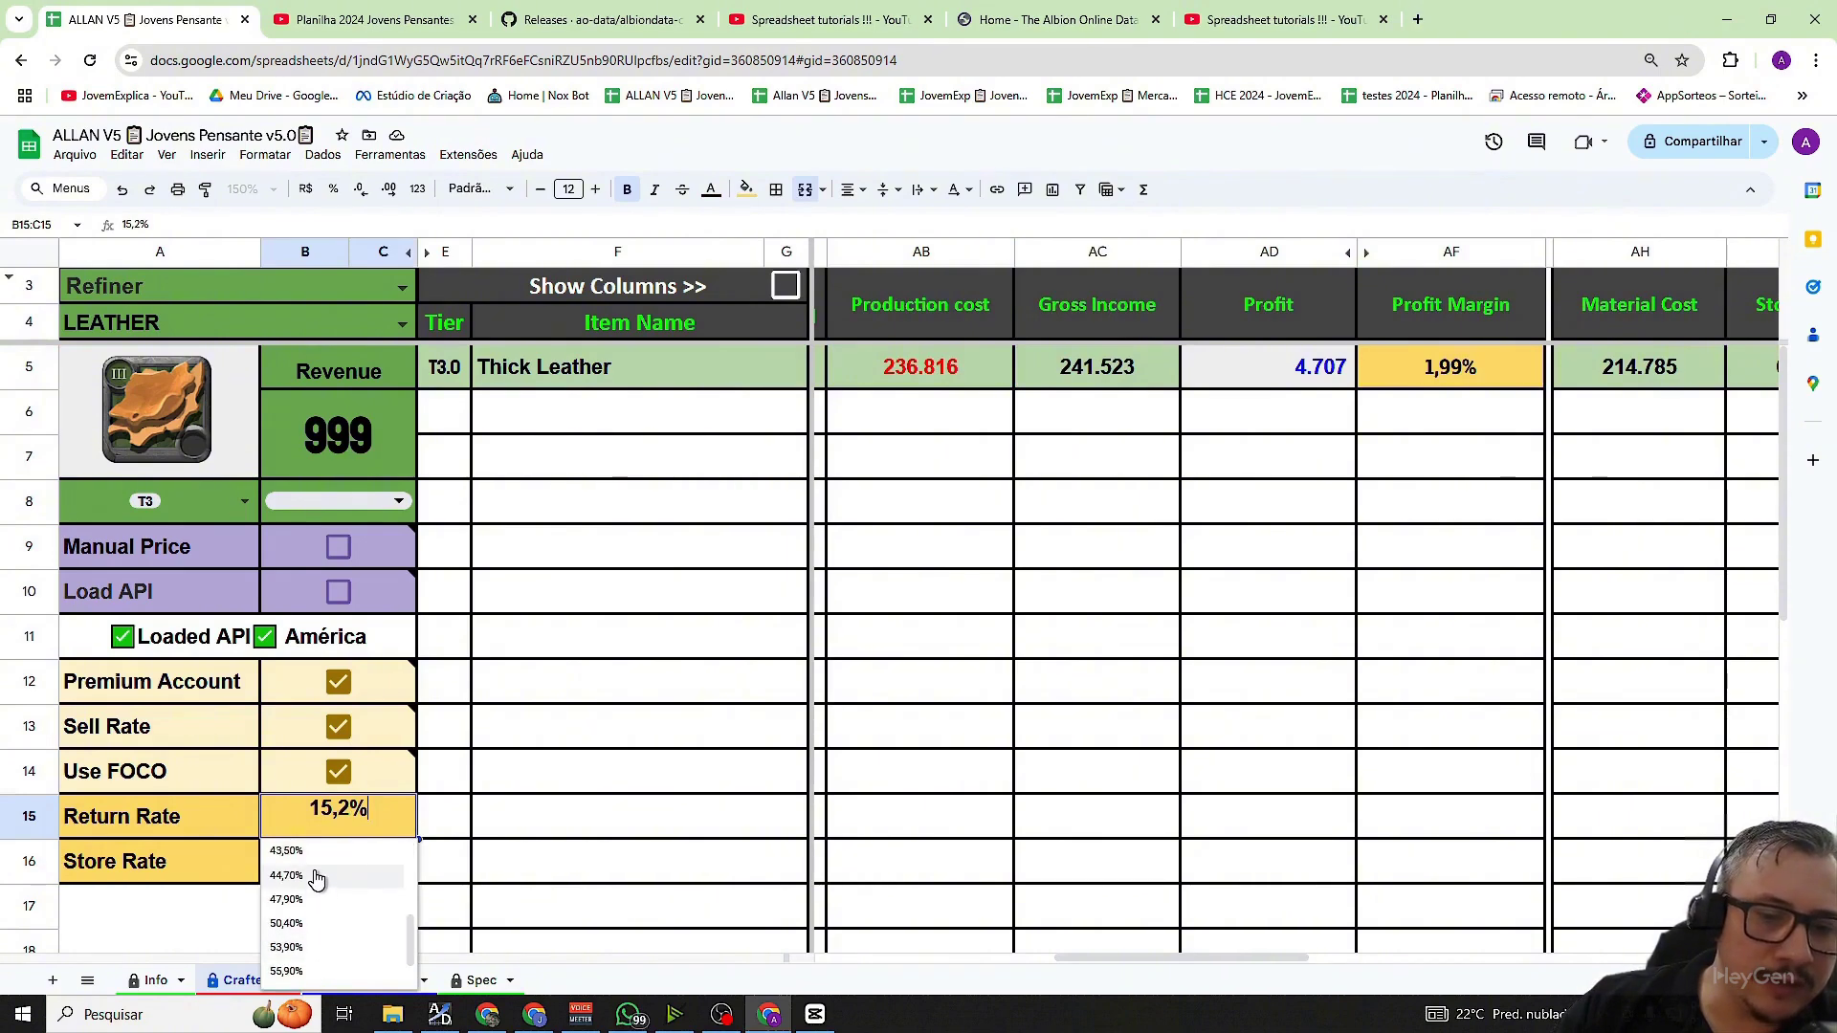
click(1267, 566)
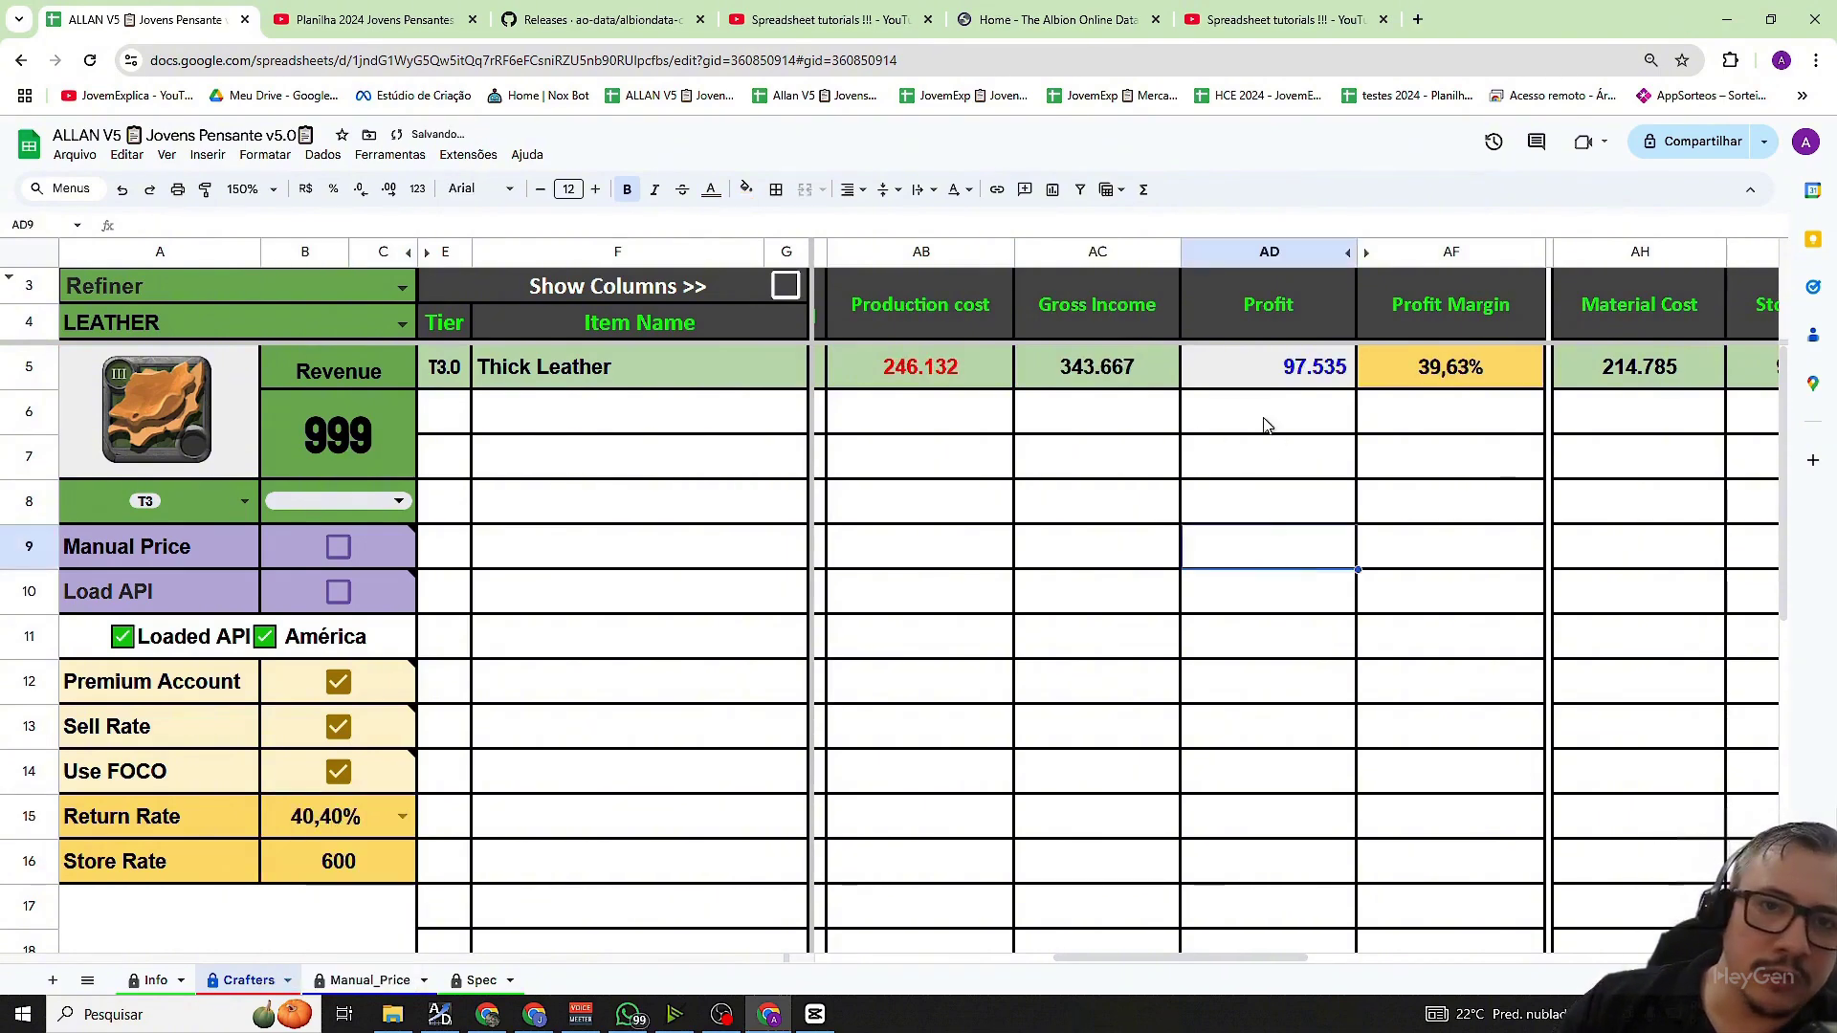
click(1437, 370)
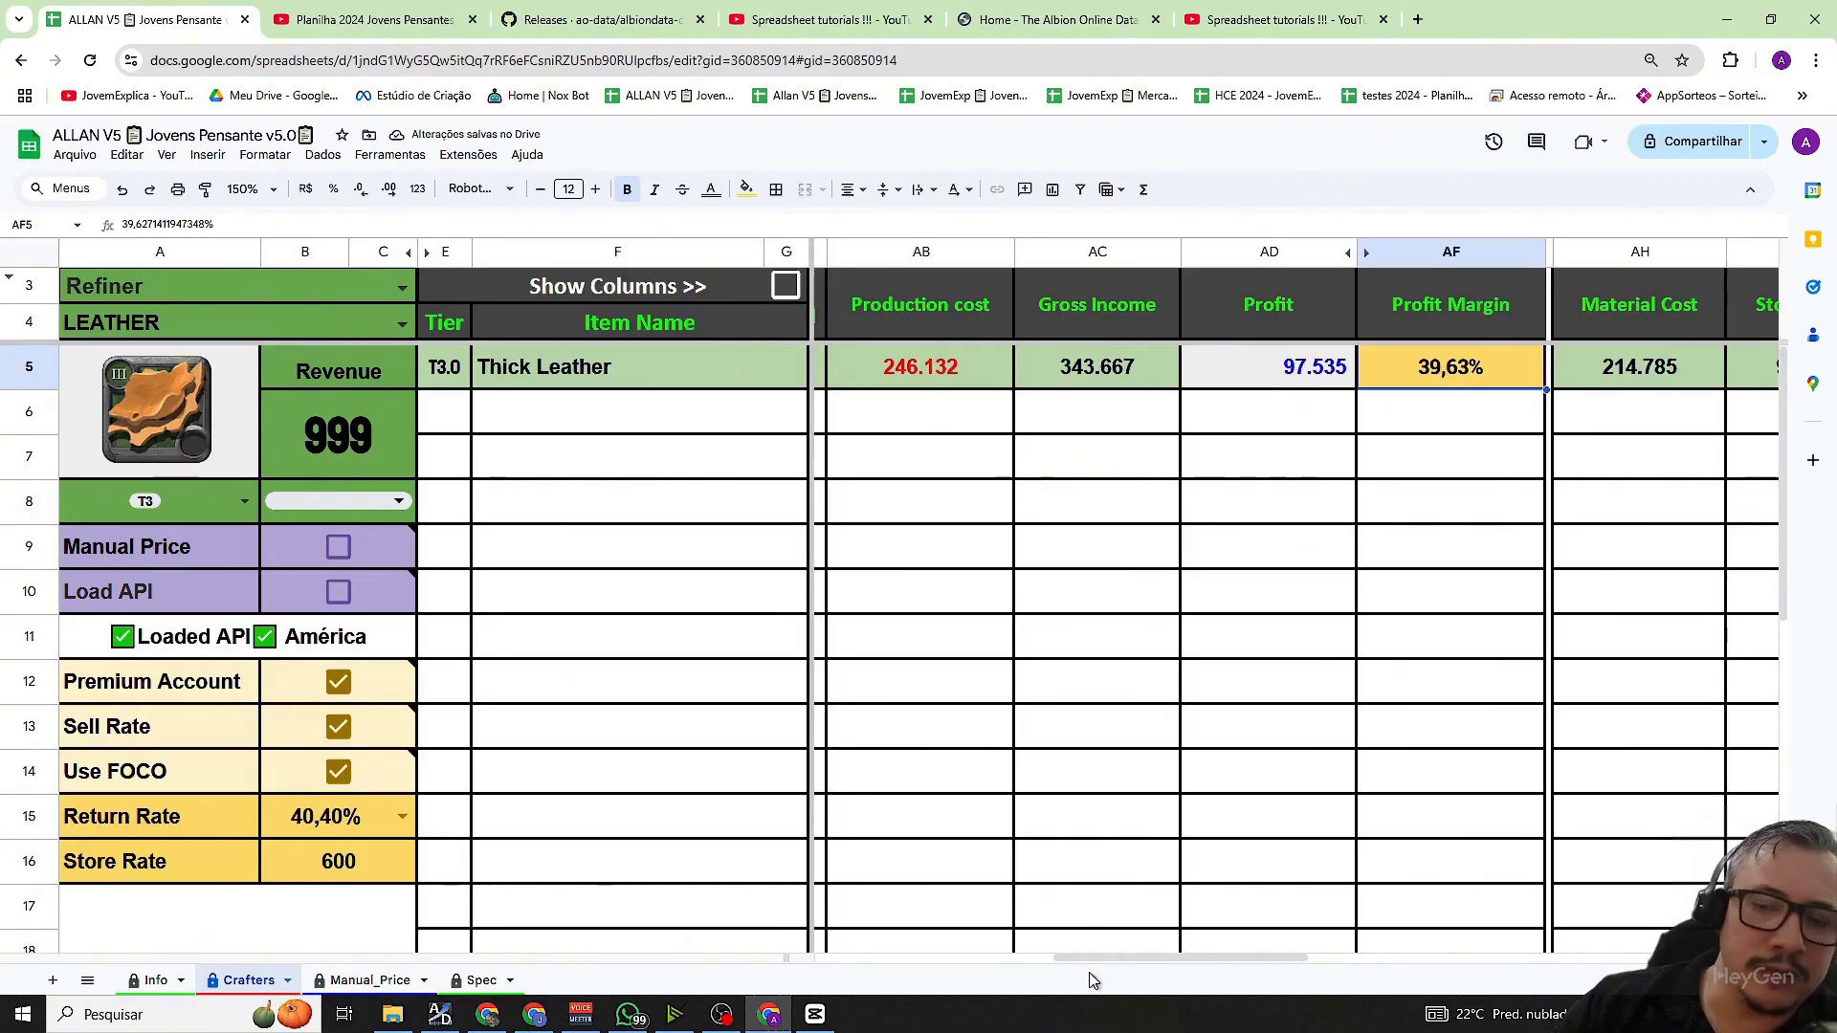
drag(1088, 959, 799, 952)
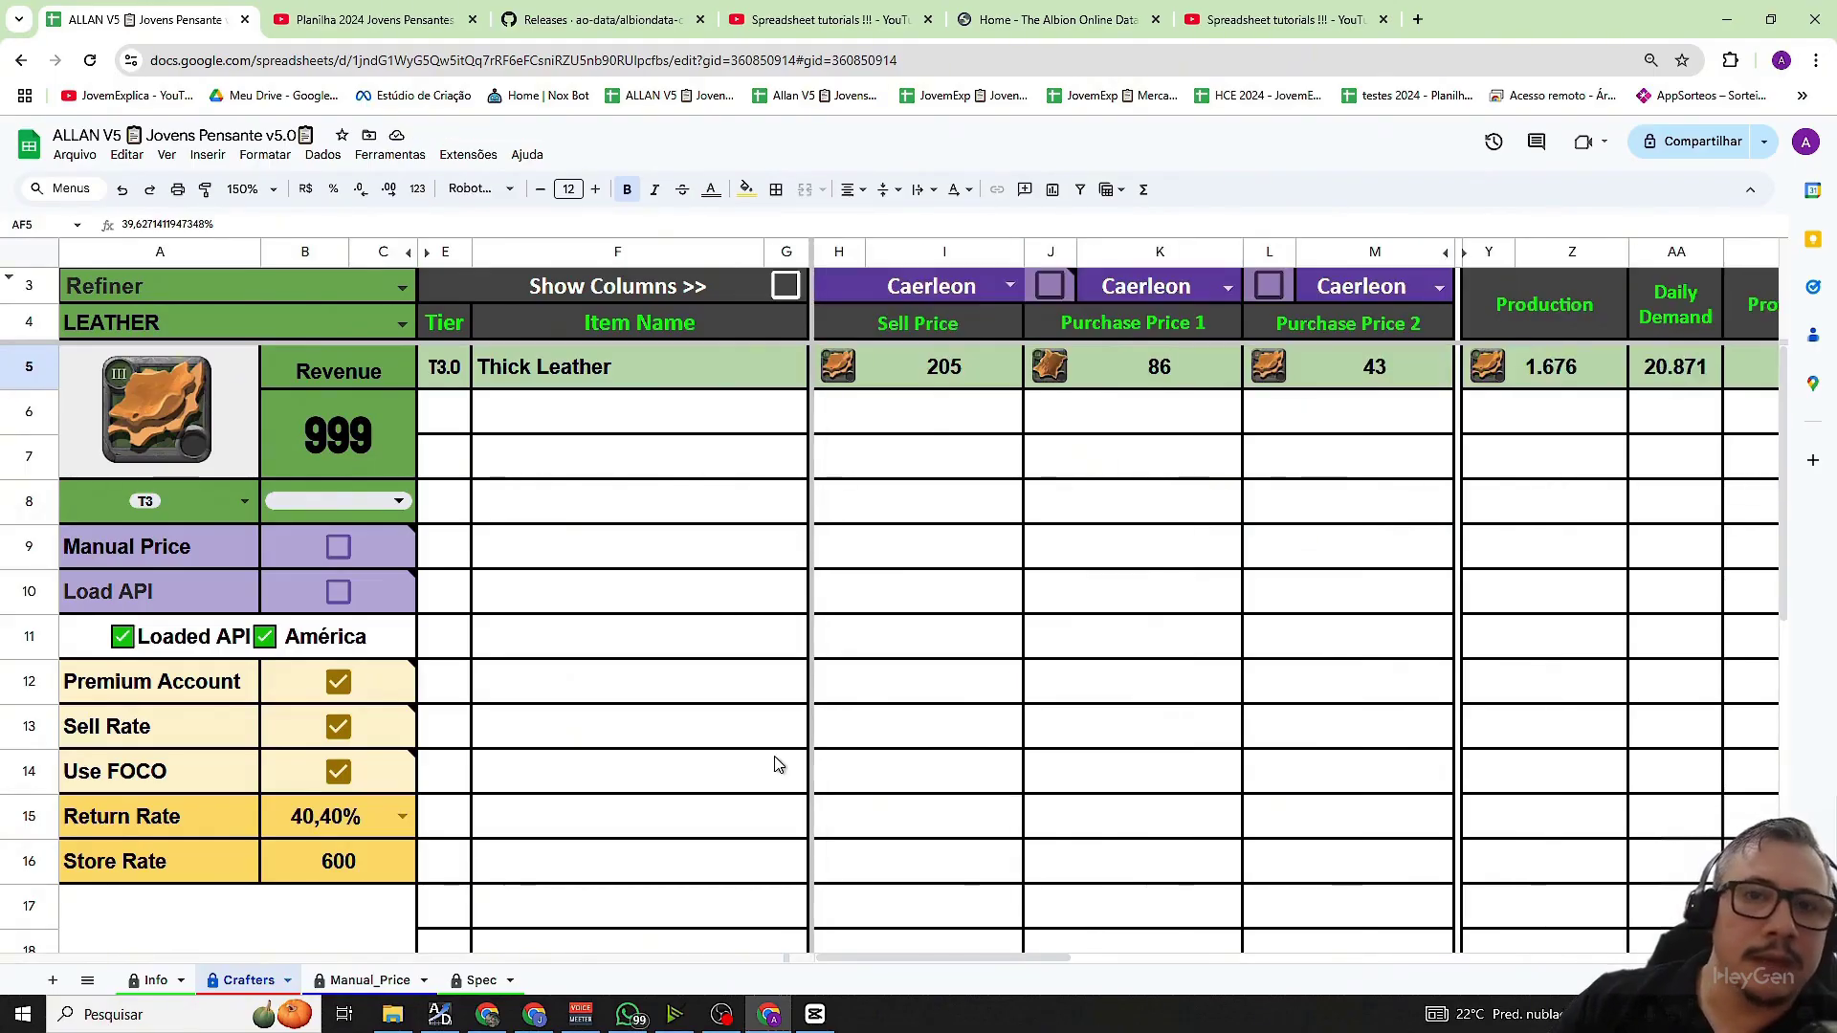
- Try Bridgewatch as Thick Leather's sell city and check its price
click(1009, 284)
click(783, 538)
click(987, 287)
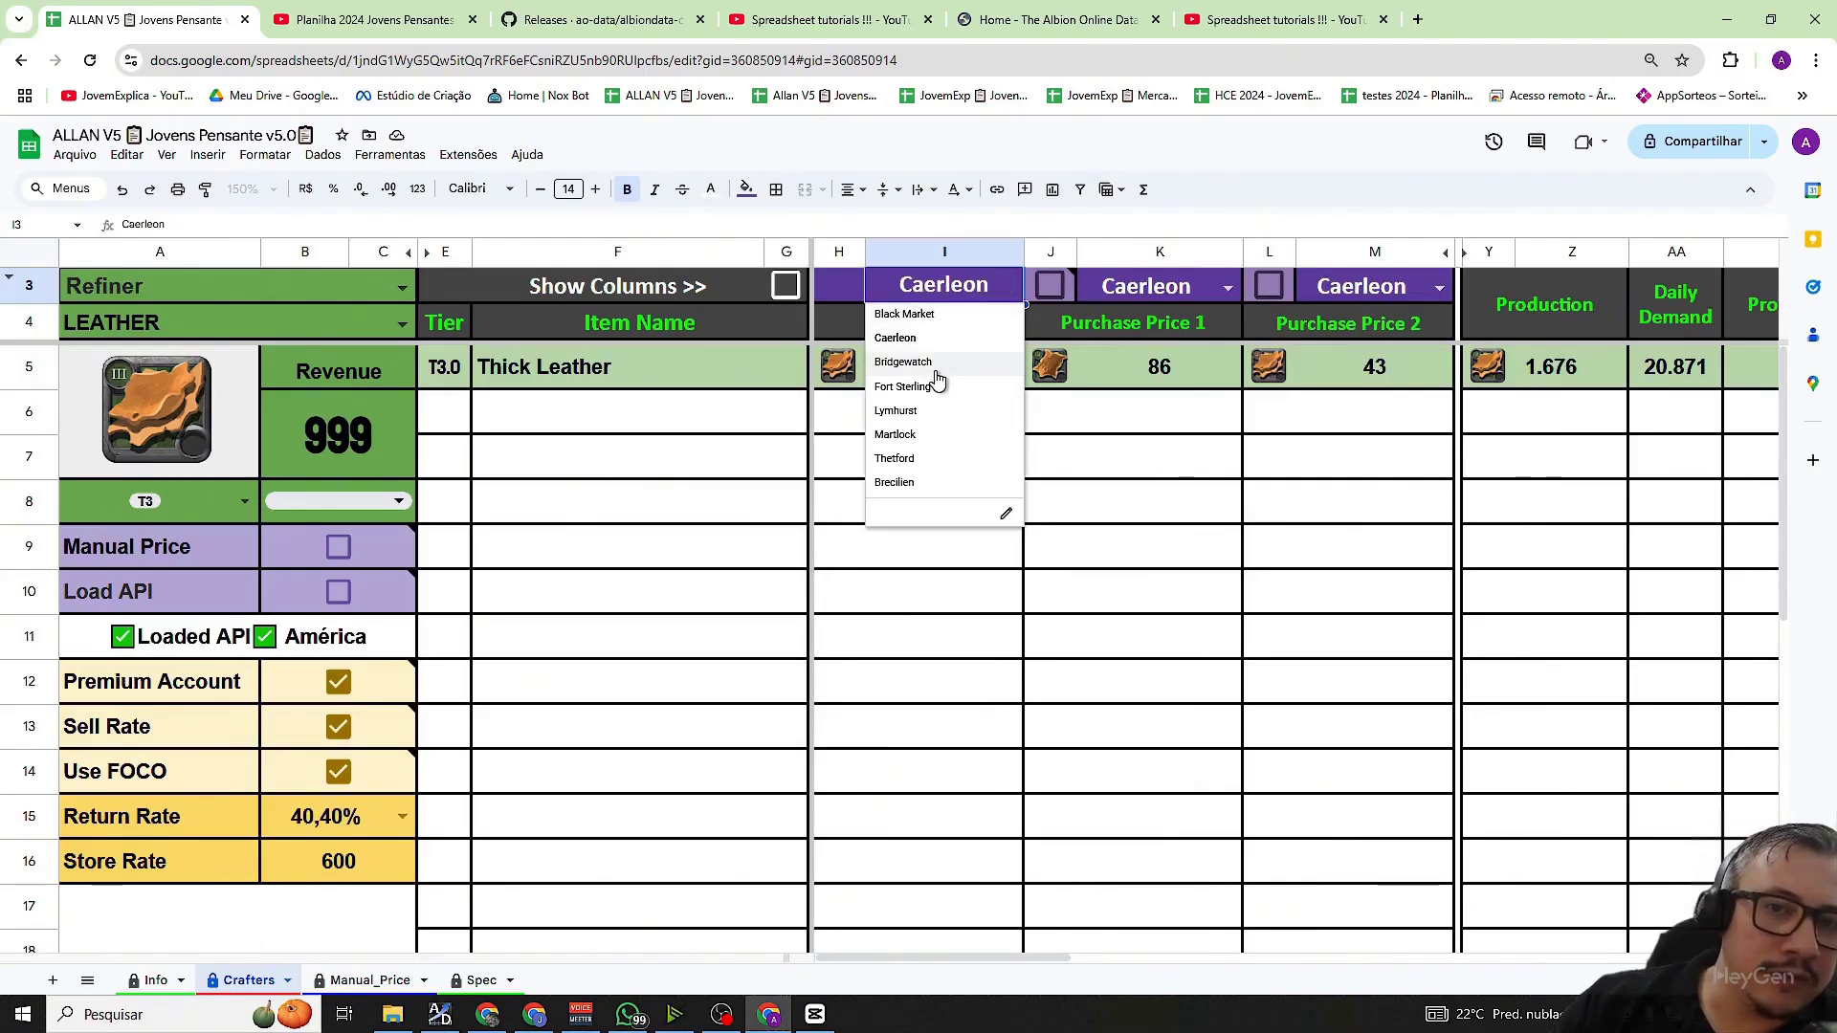
click(1056, 446)
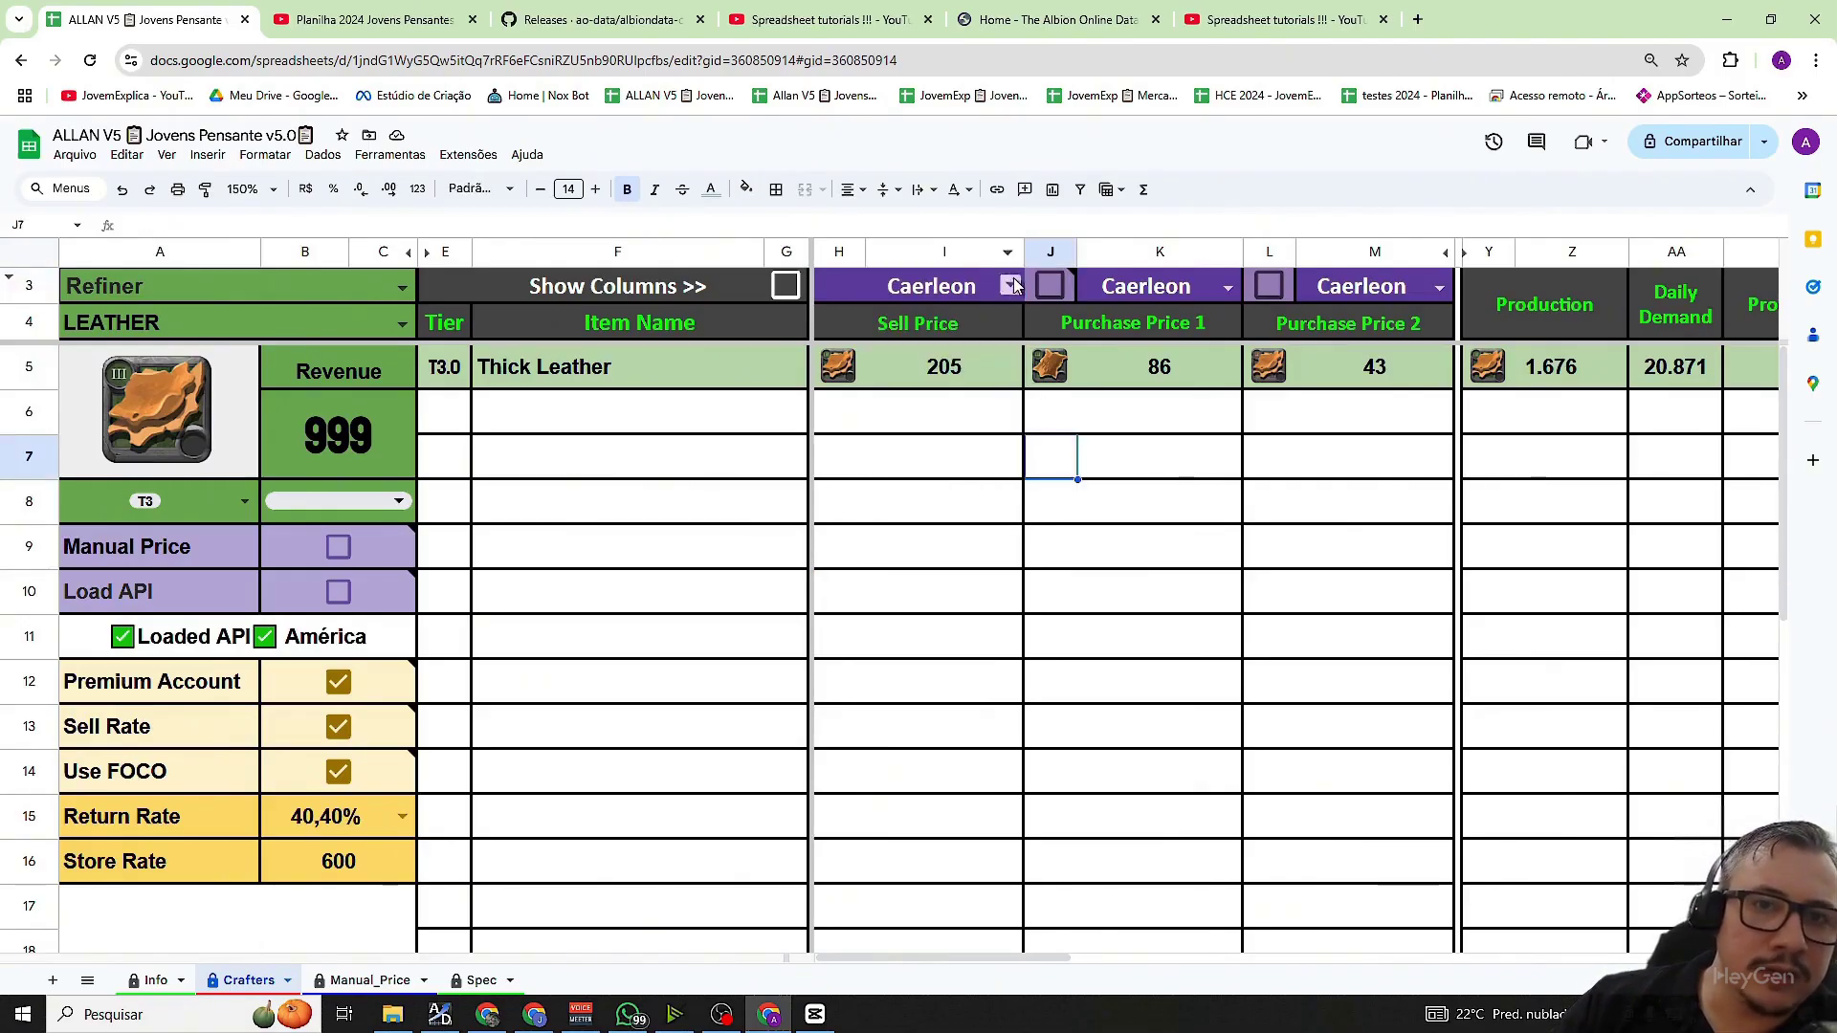
click(1013, 284)
click(907, 365)
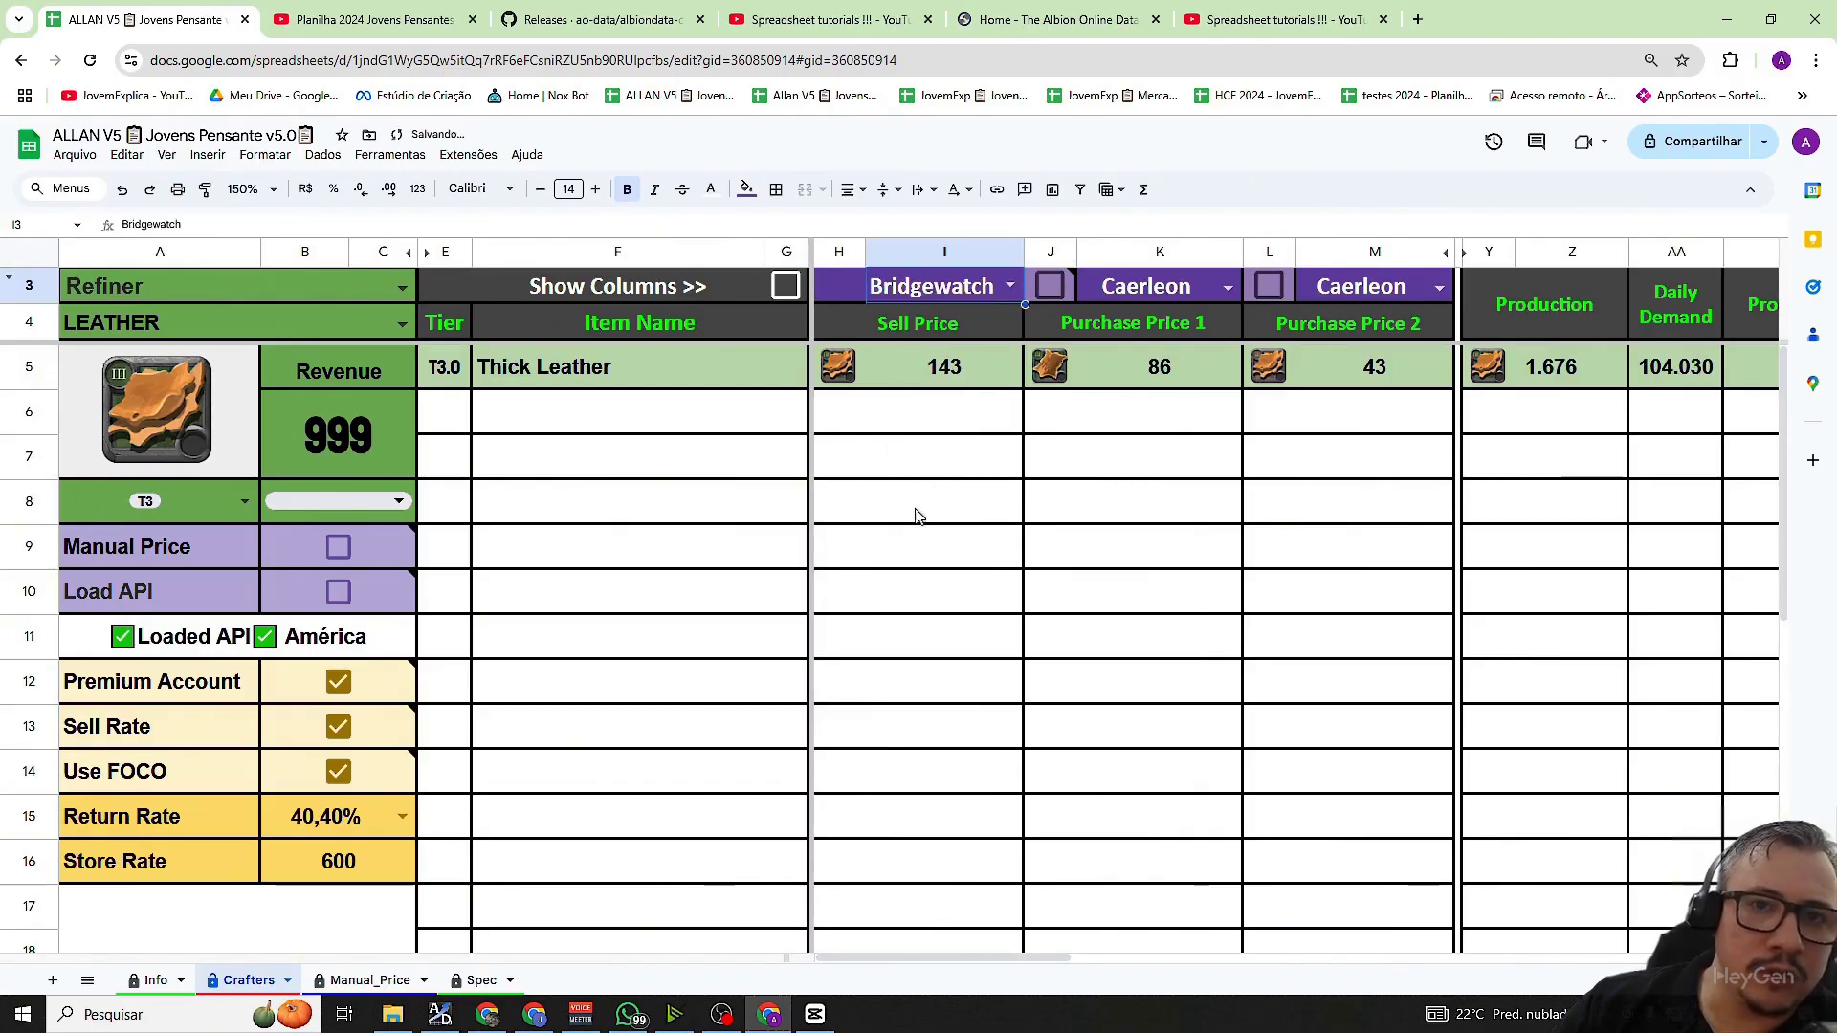
click(951, 424)
click(954, 375)
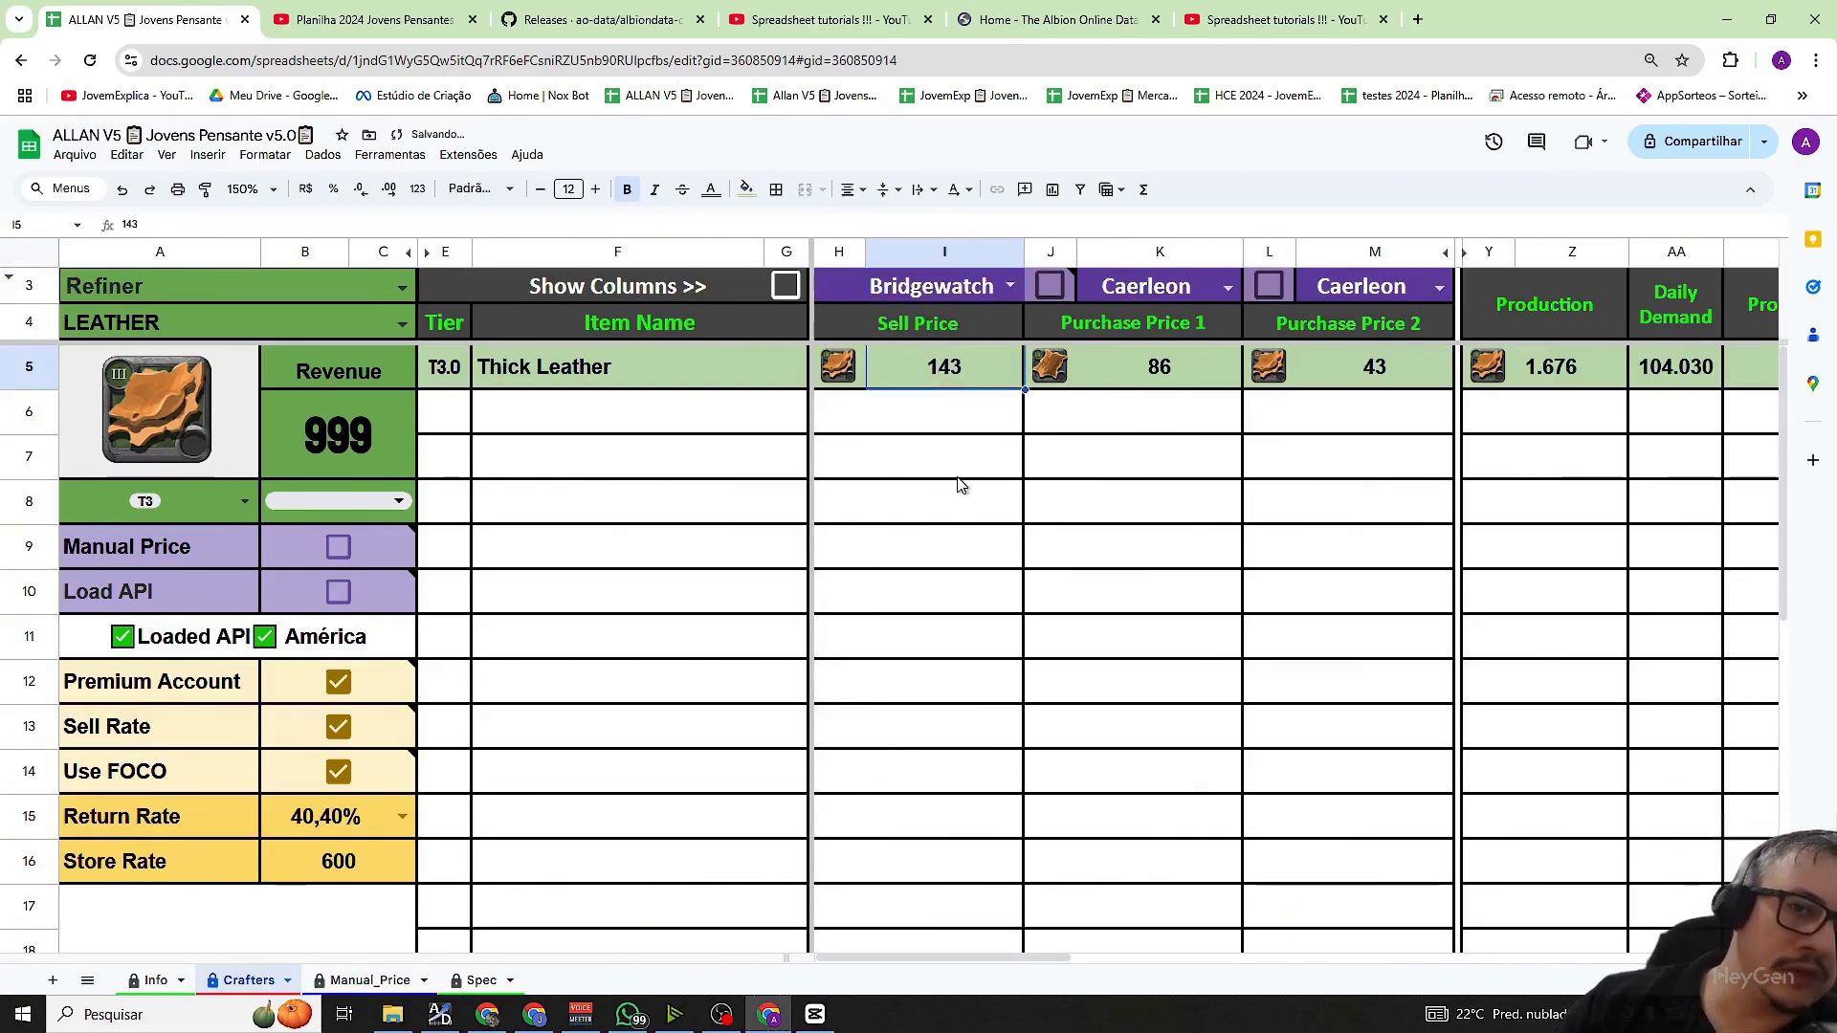
- Try Fort Sterling, then settle on Martlock as the sell city
click(1011, 285)
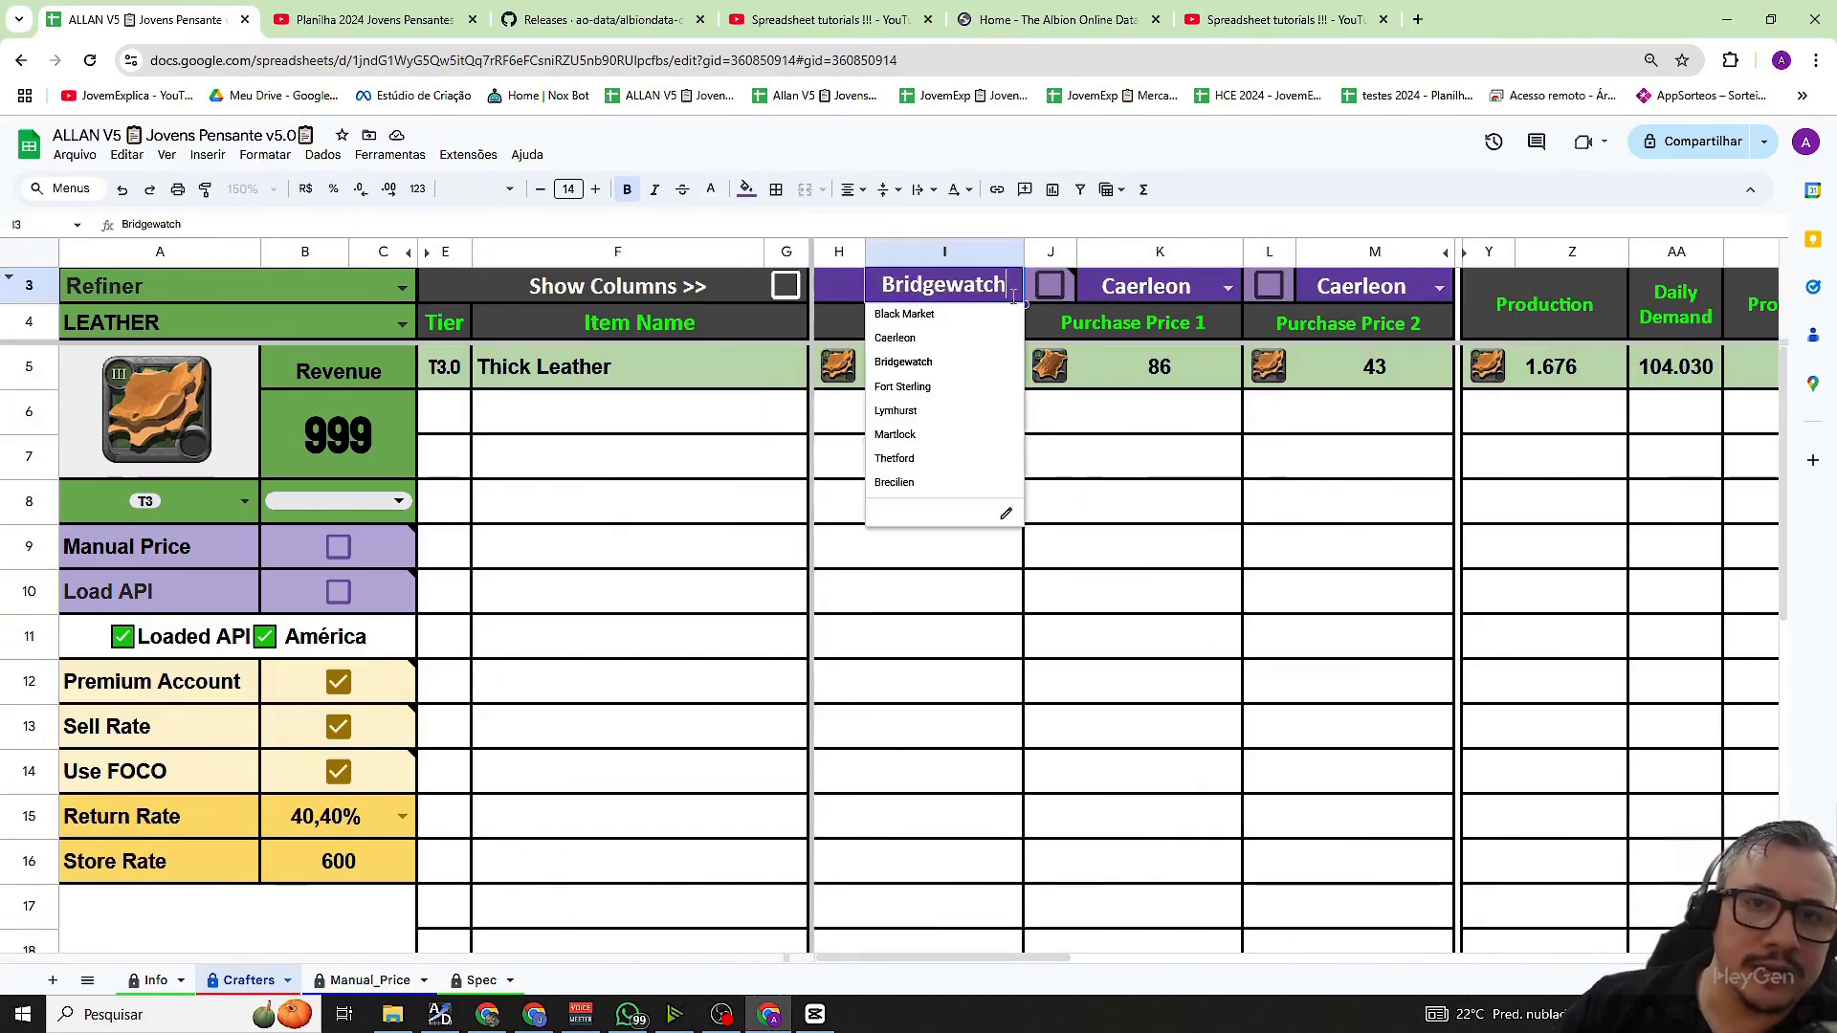
click(934, 387)
click(939, 451)
click(954, 366)
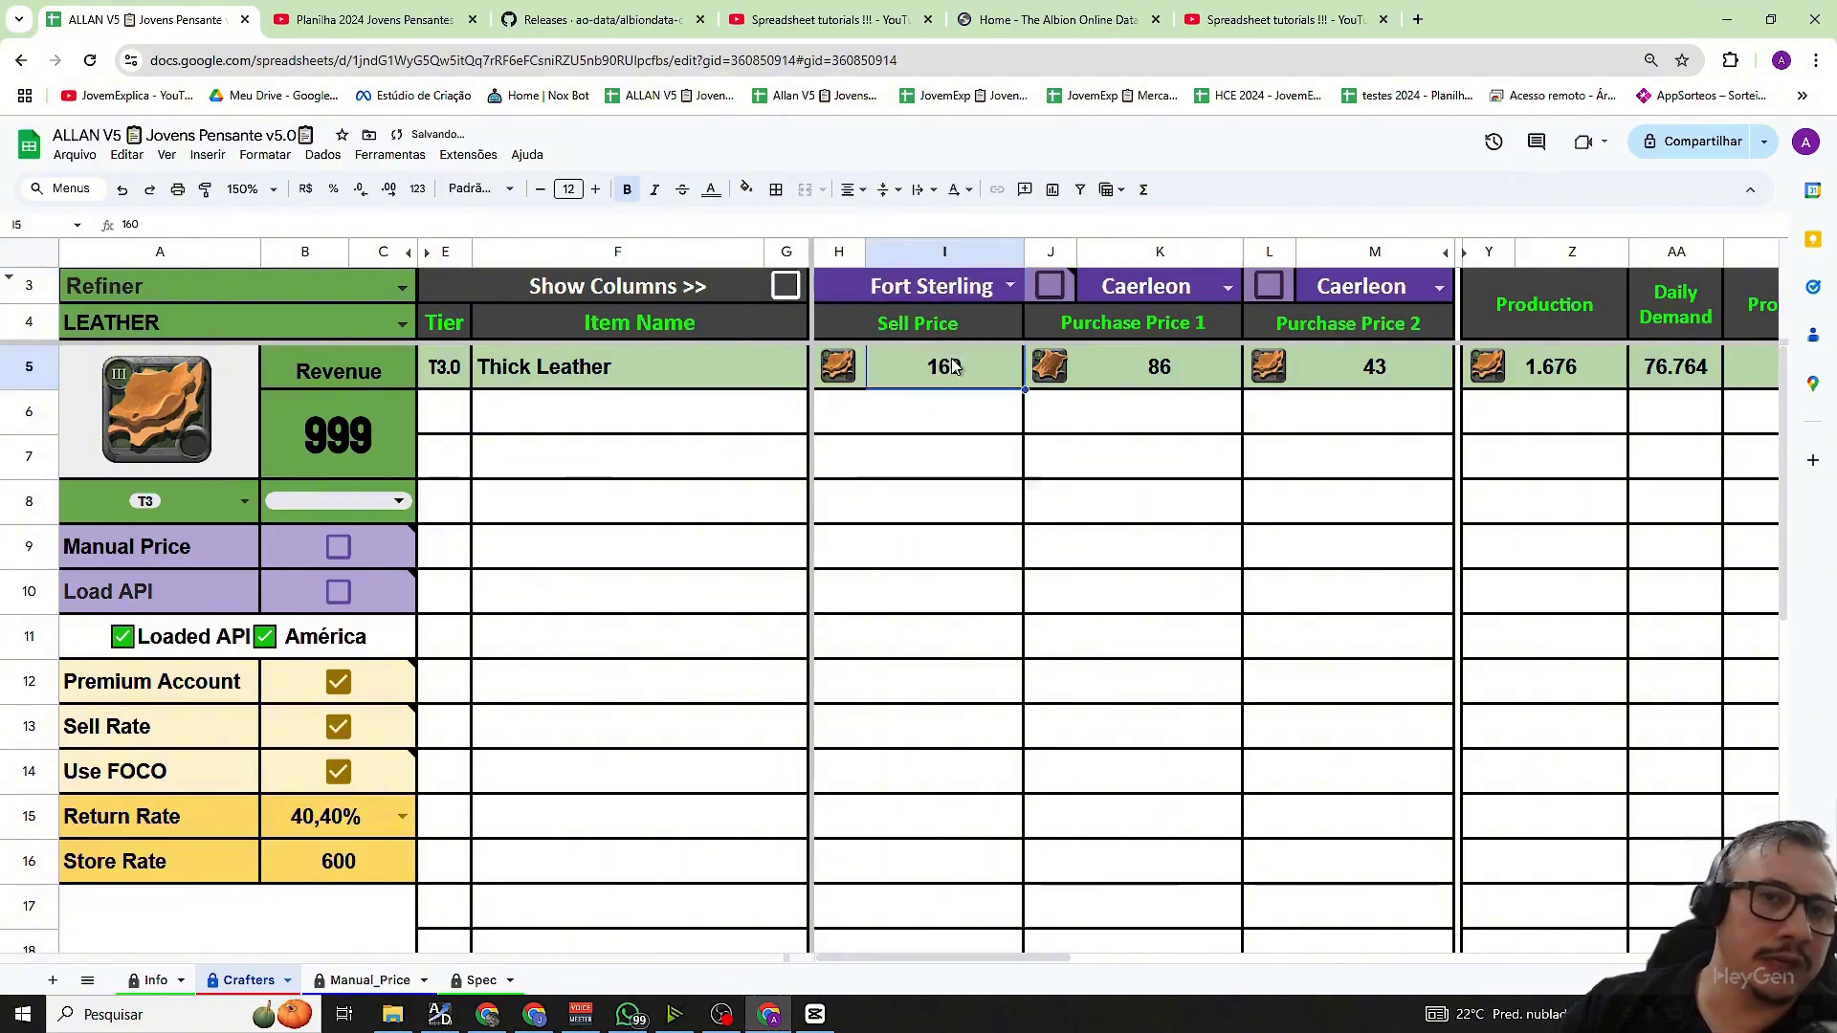
click(1010, 286)
click(897, 435)
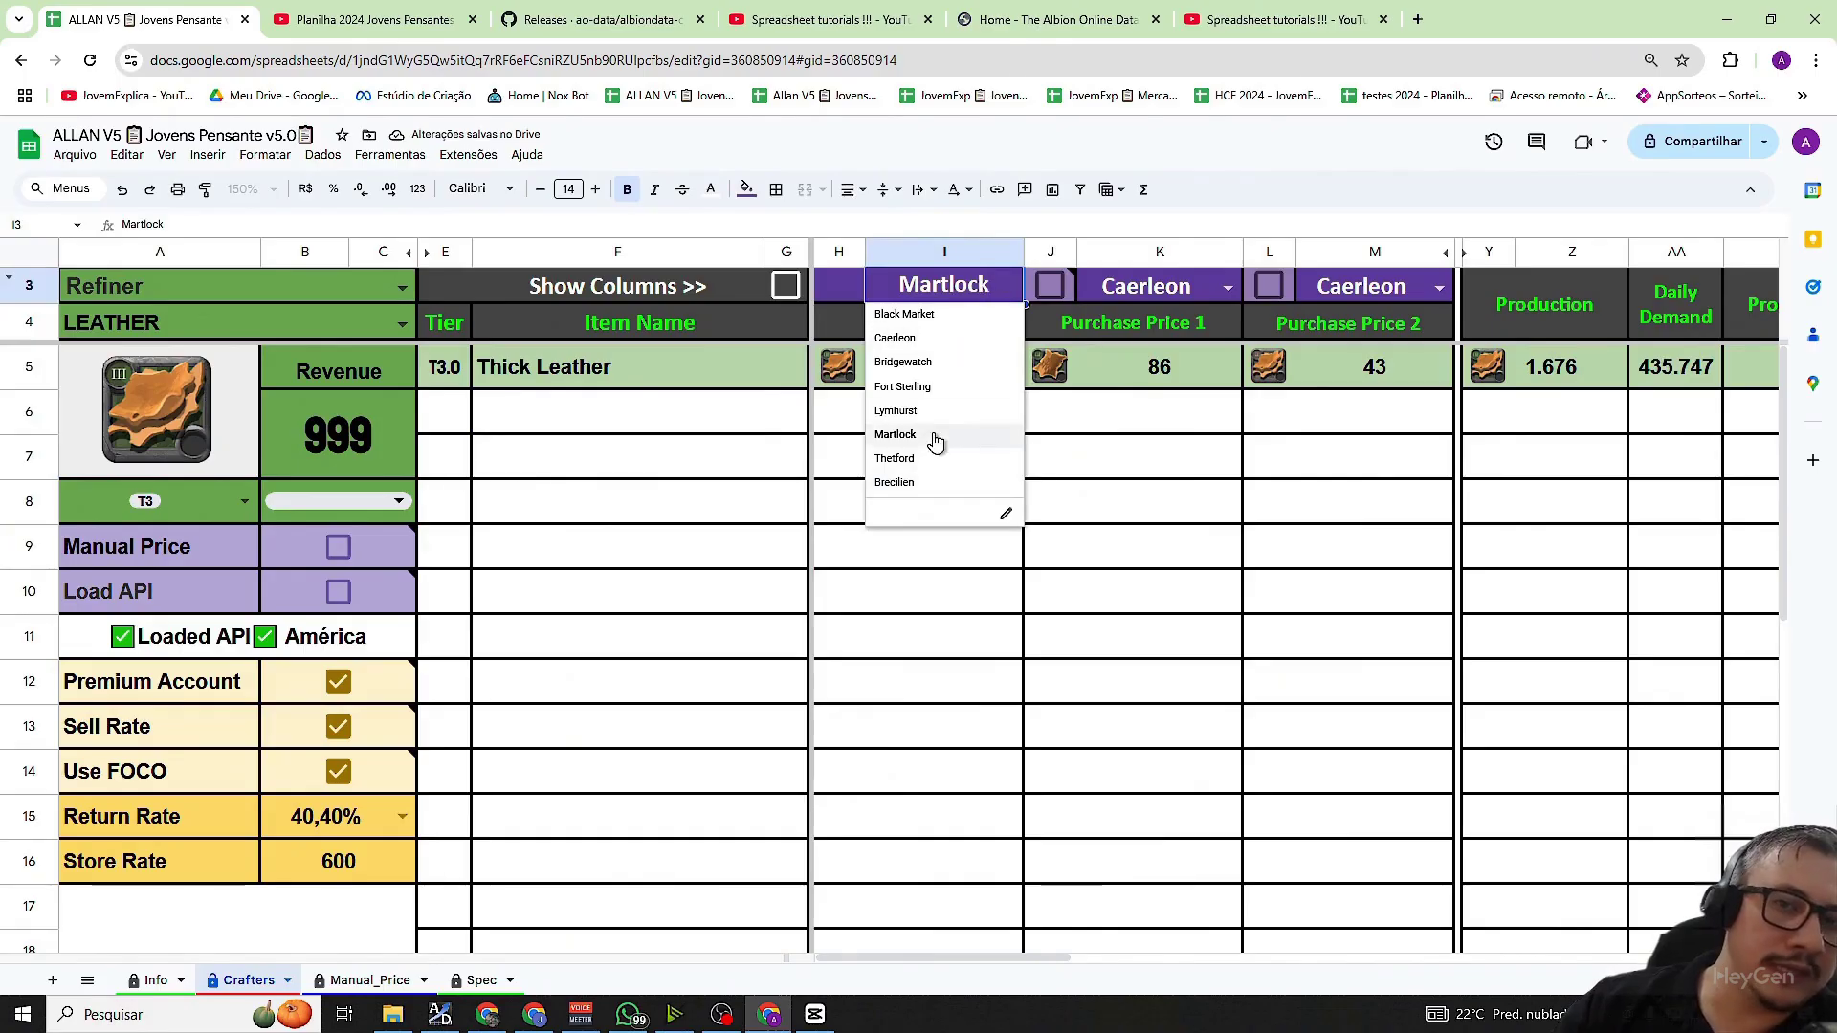
click(1048, 459)
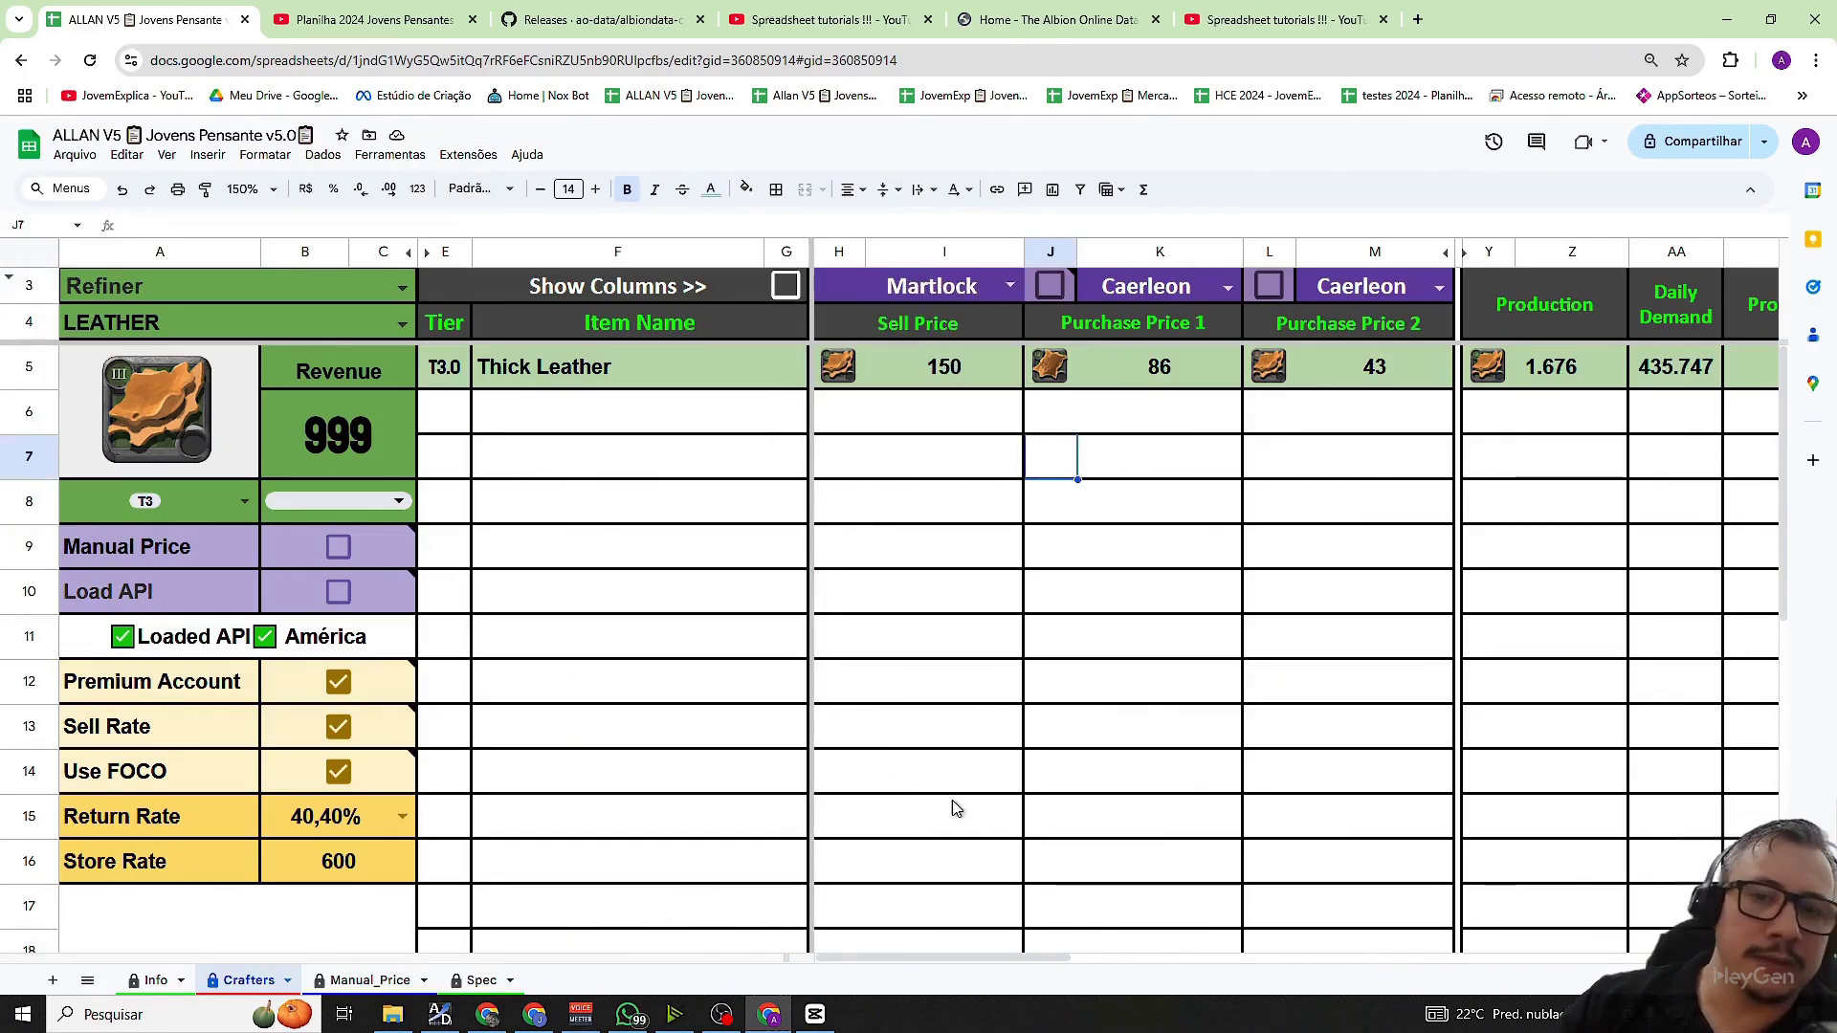
- Try Thetford, then Brecilien as the Purchase Price 1 city in K3
click(1196, 358)
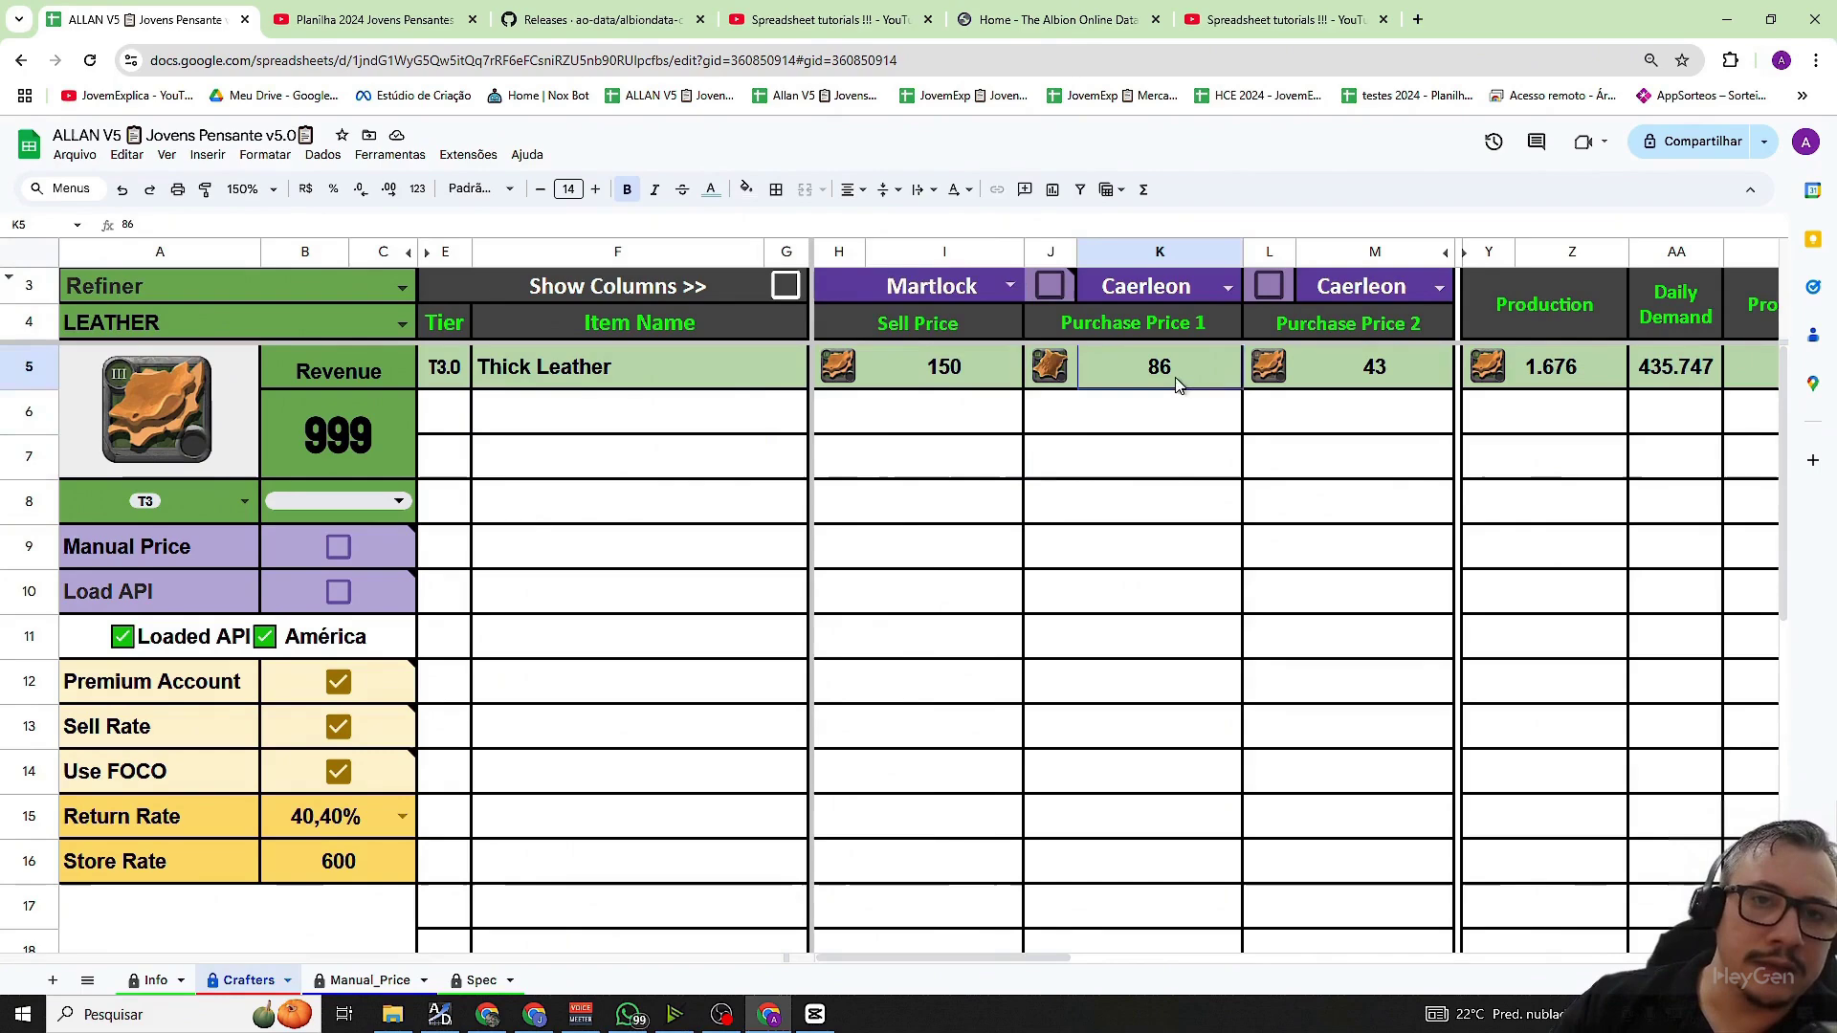
click(1227, 289)
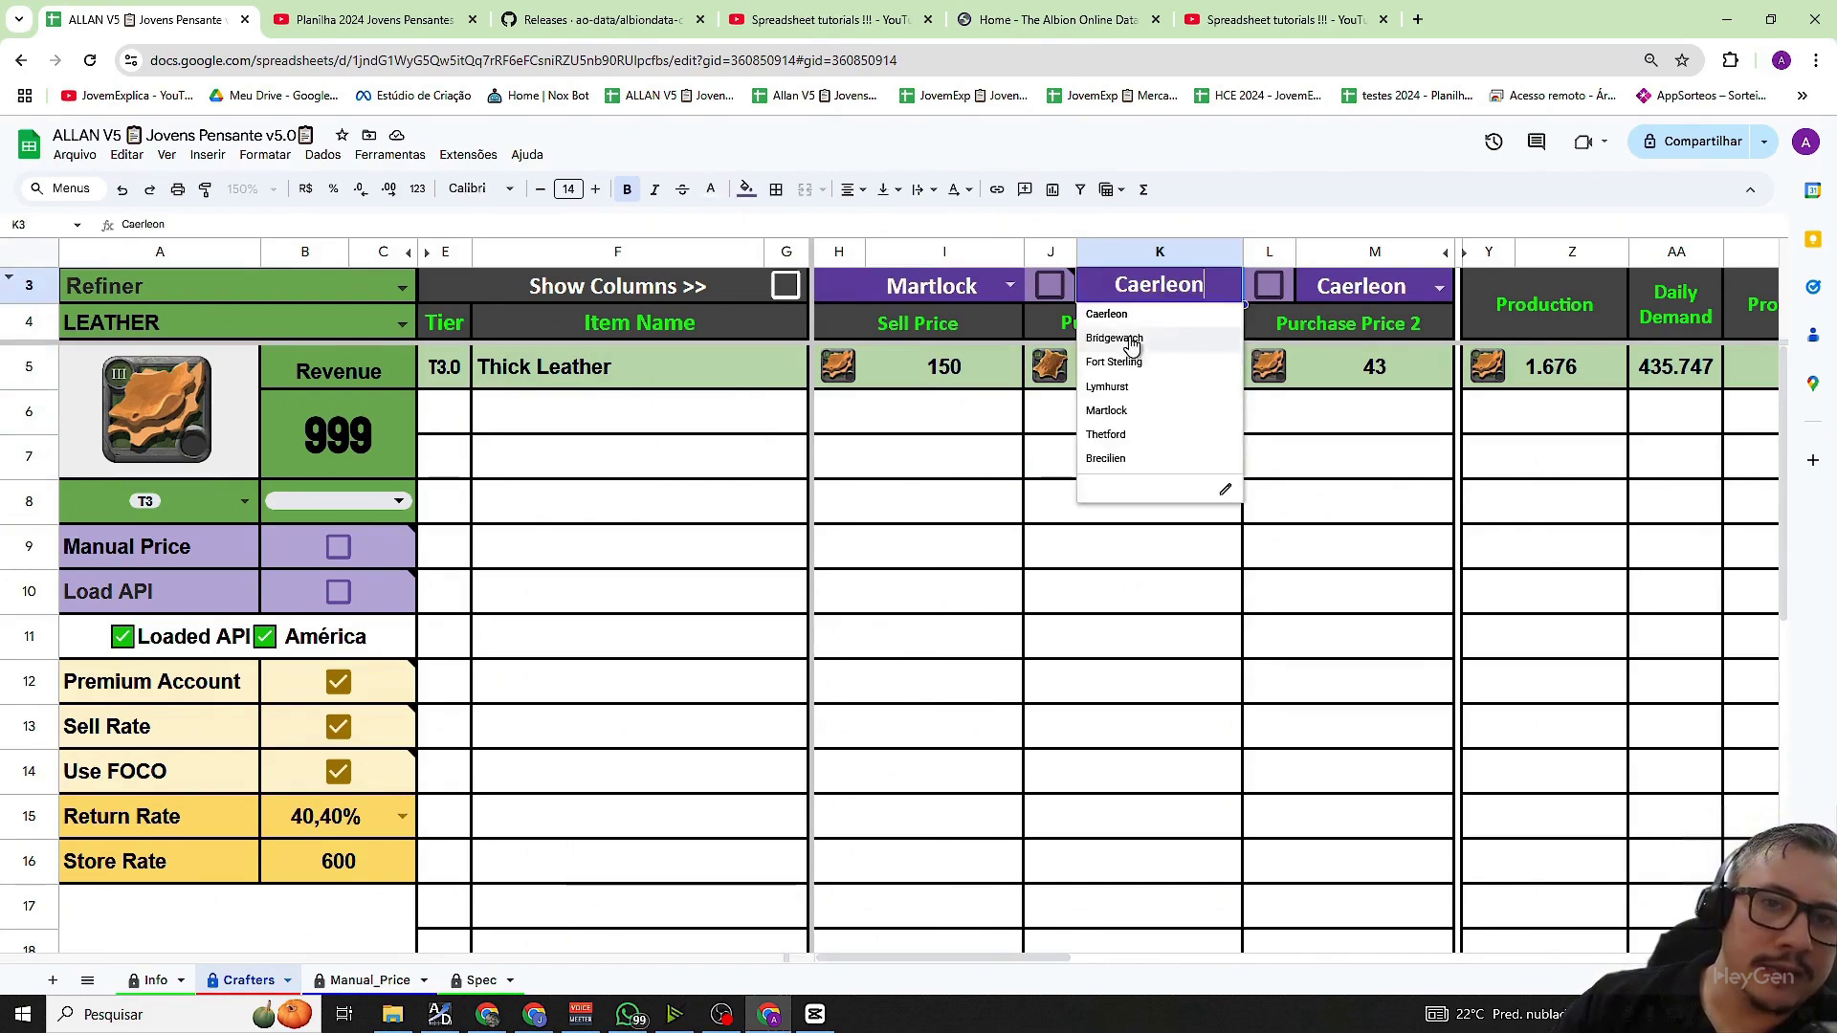
click(1133, 438)
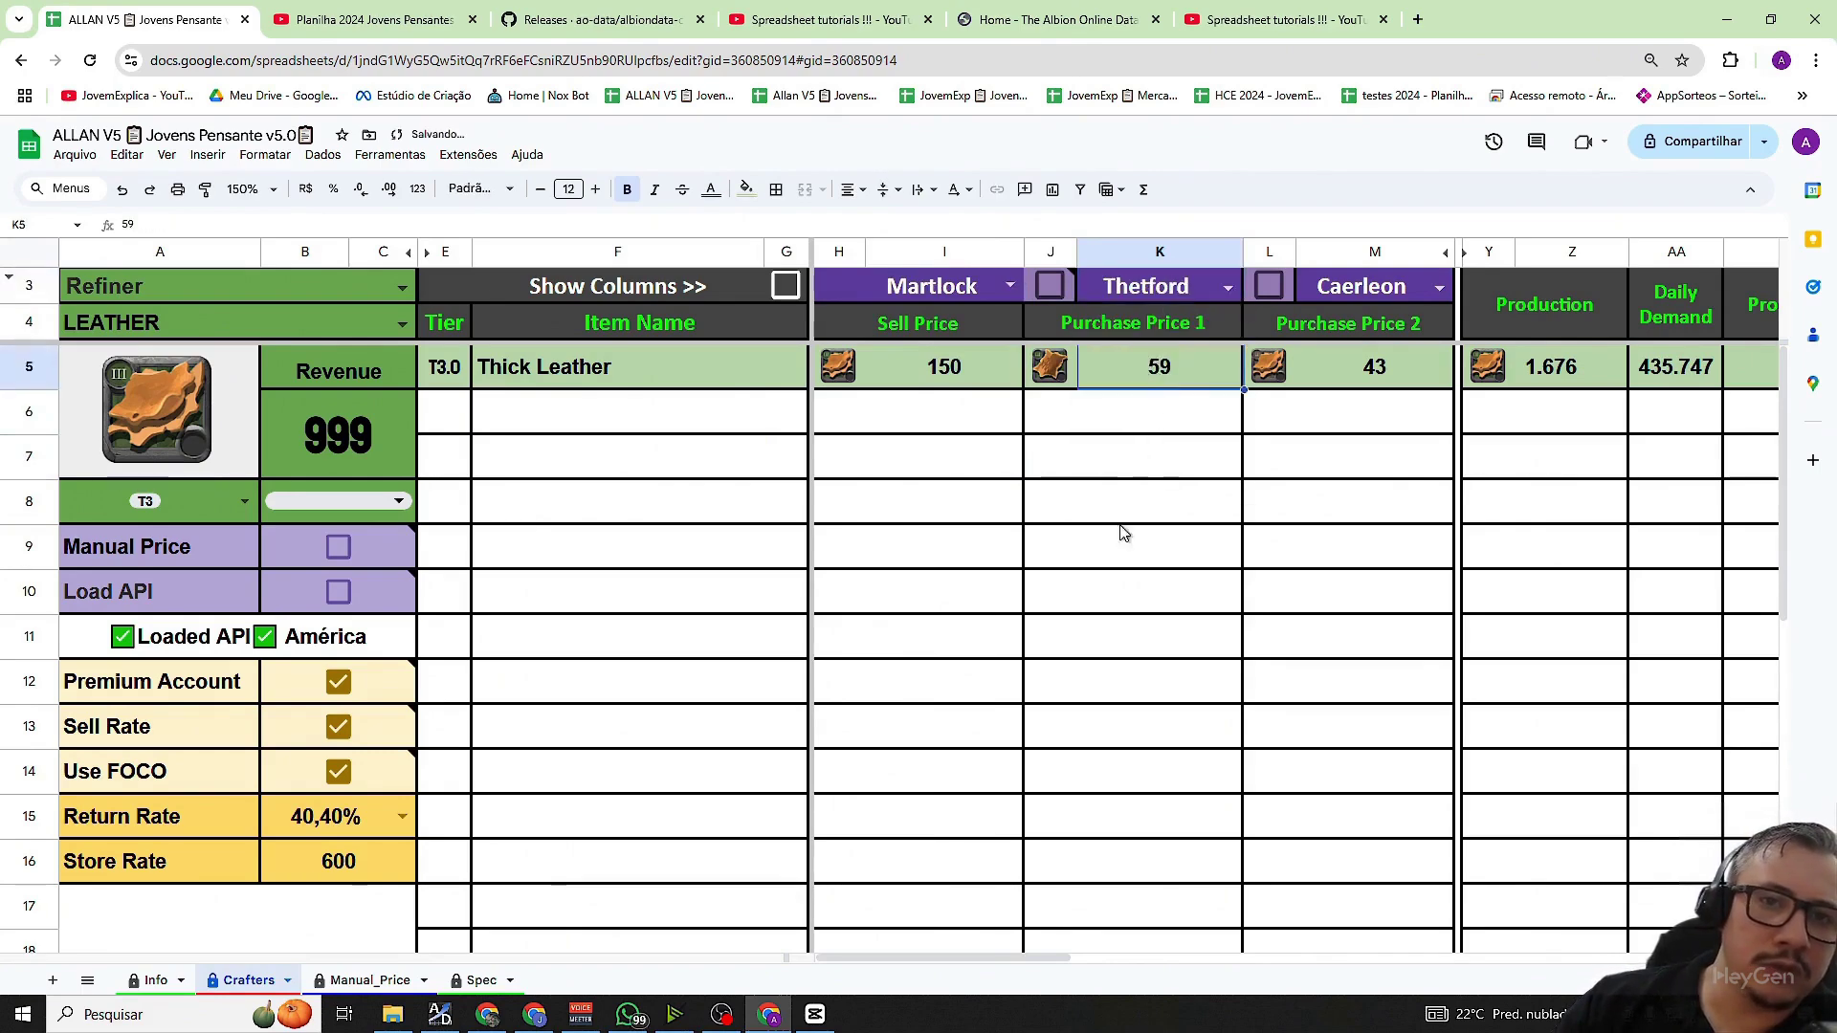
click(1228, 289)
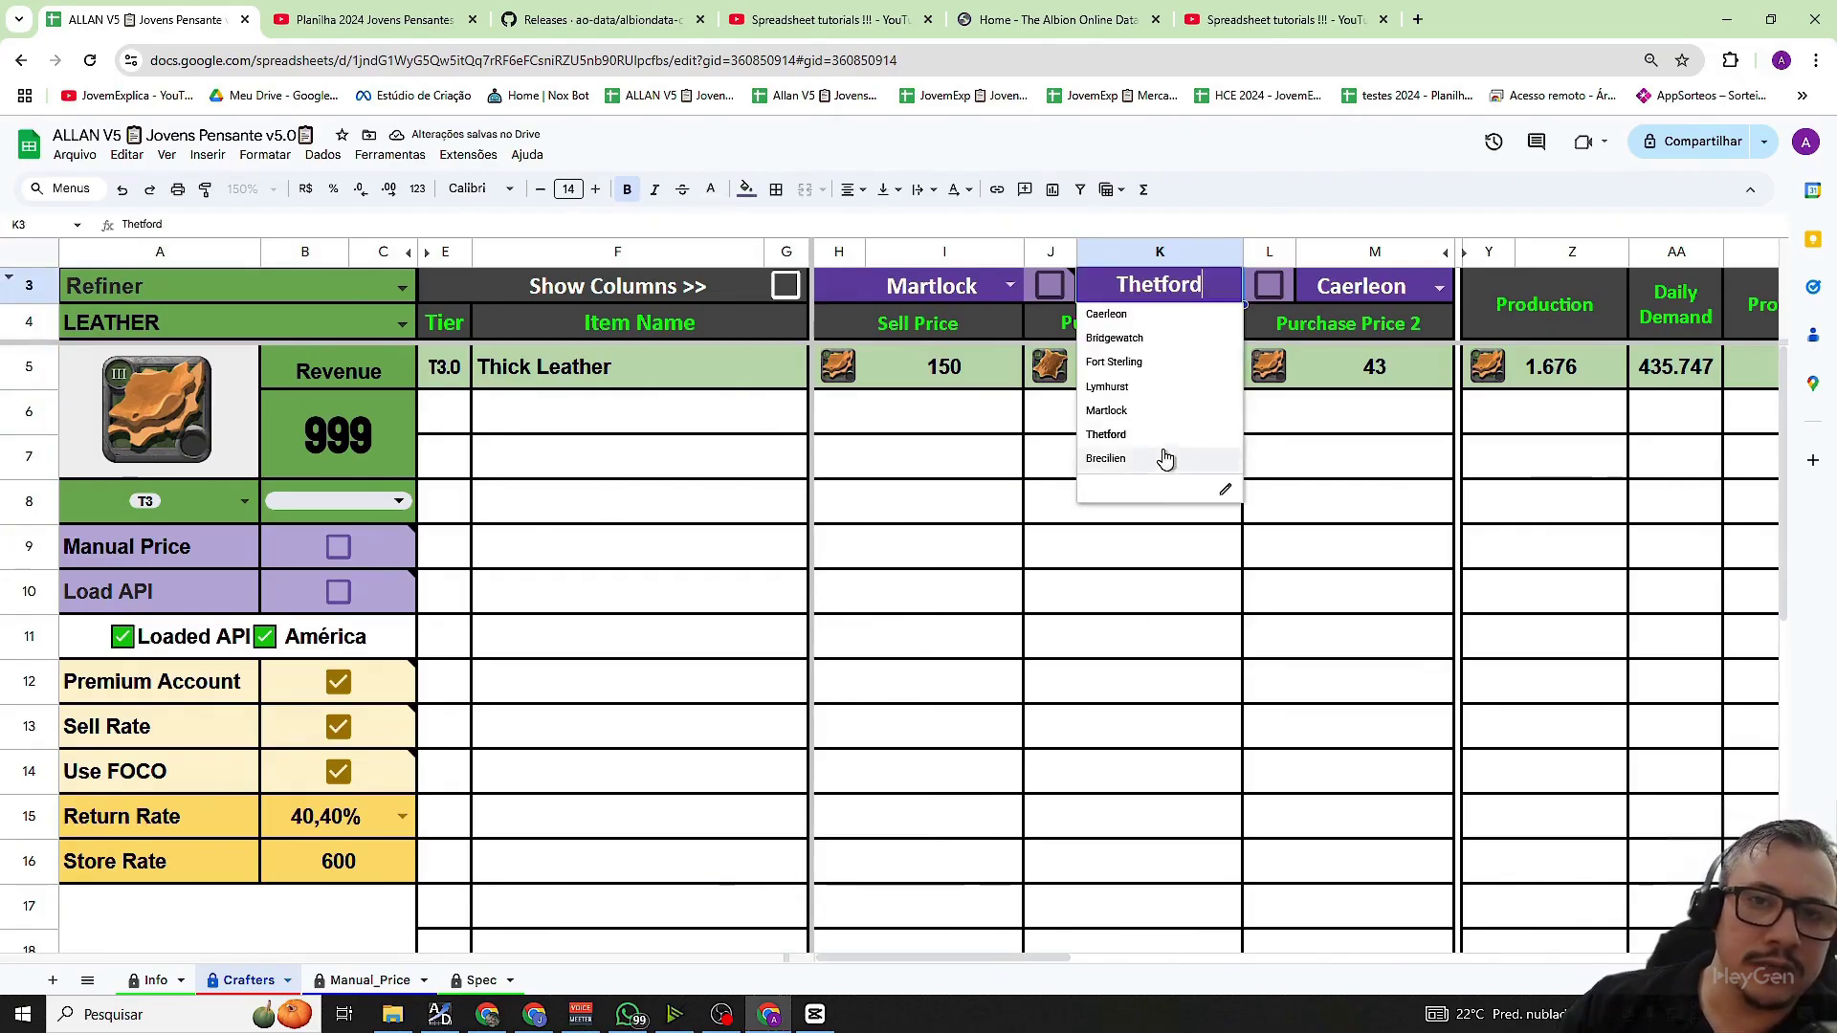
click(1158, 463)
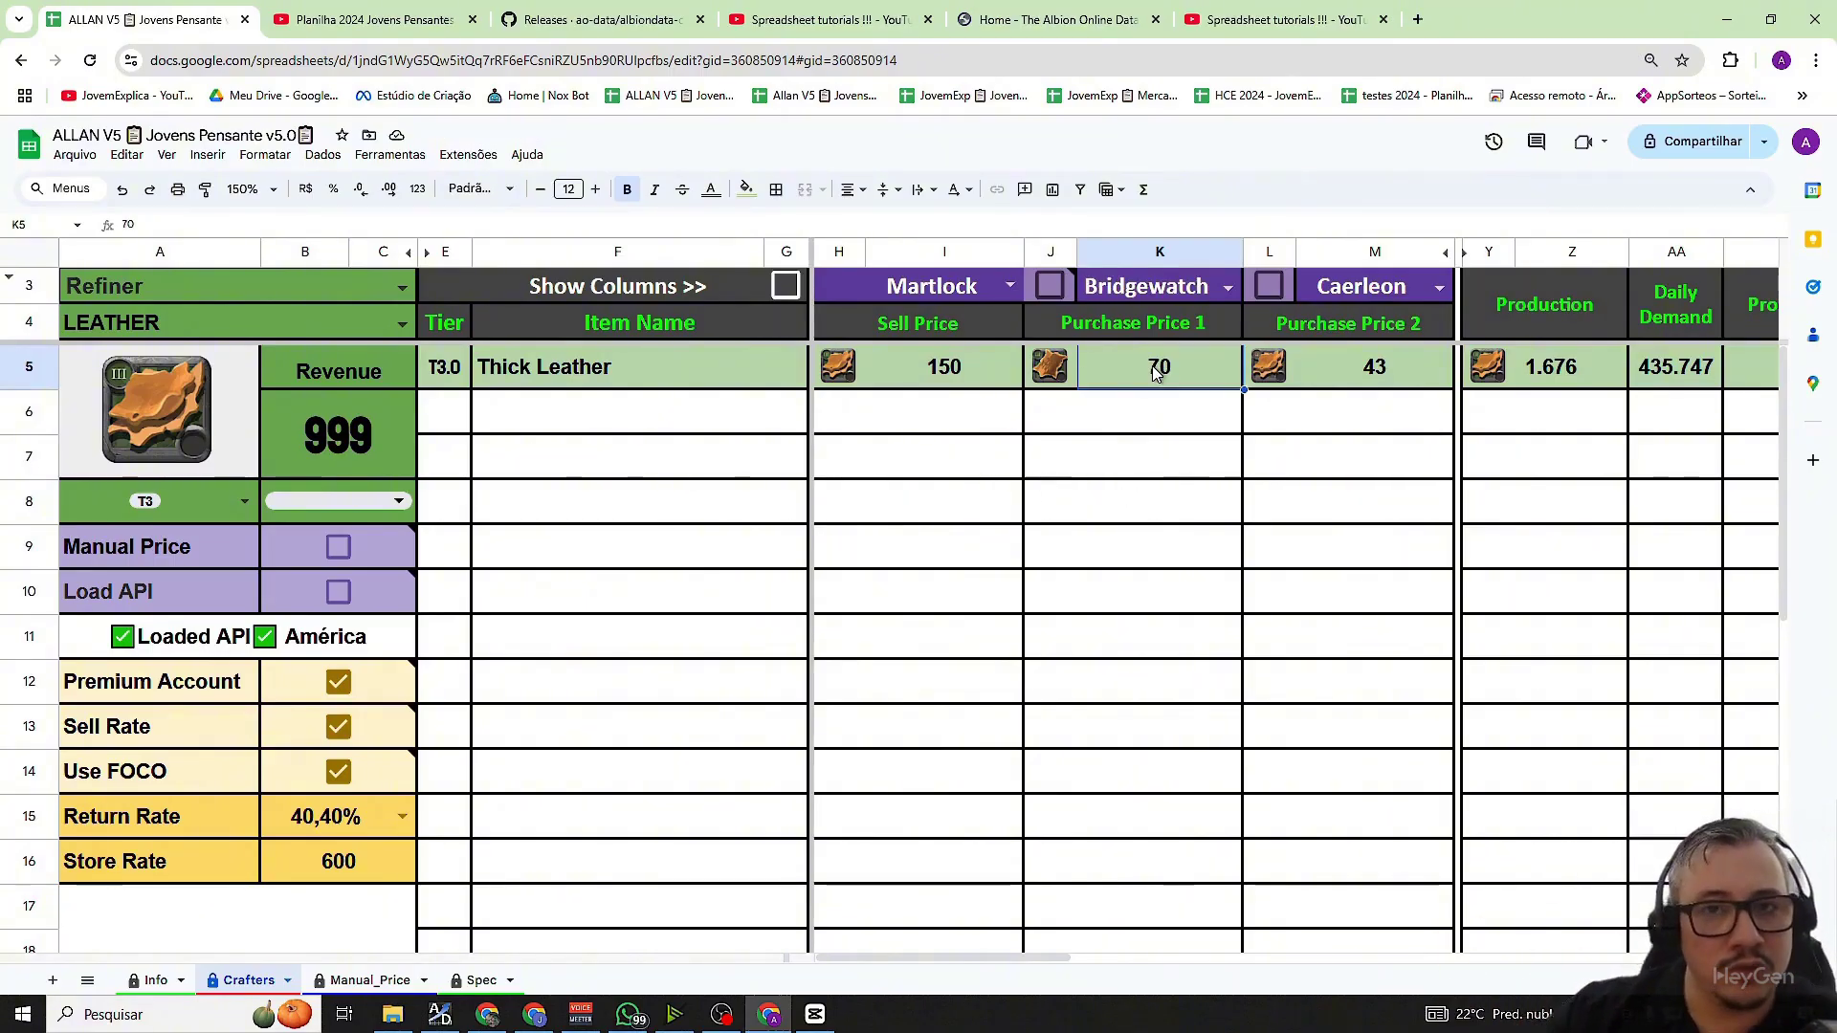
- Toggle buy-order pricing for the first purchase city and check Thick Leather's purchase price
mouse_move(1052, 295)
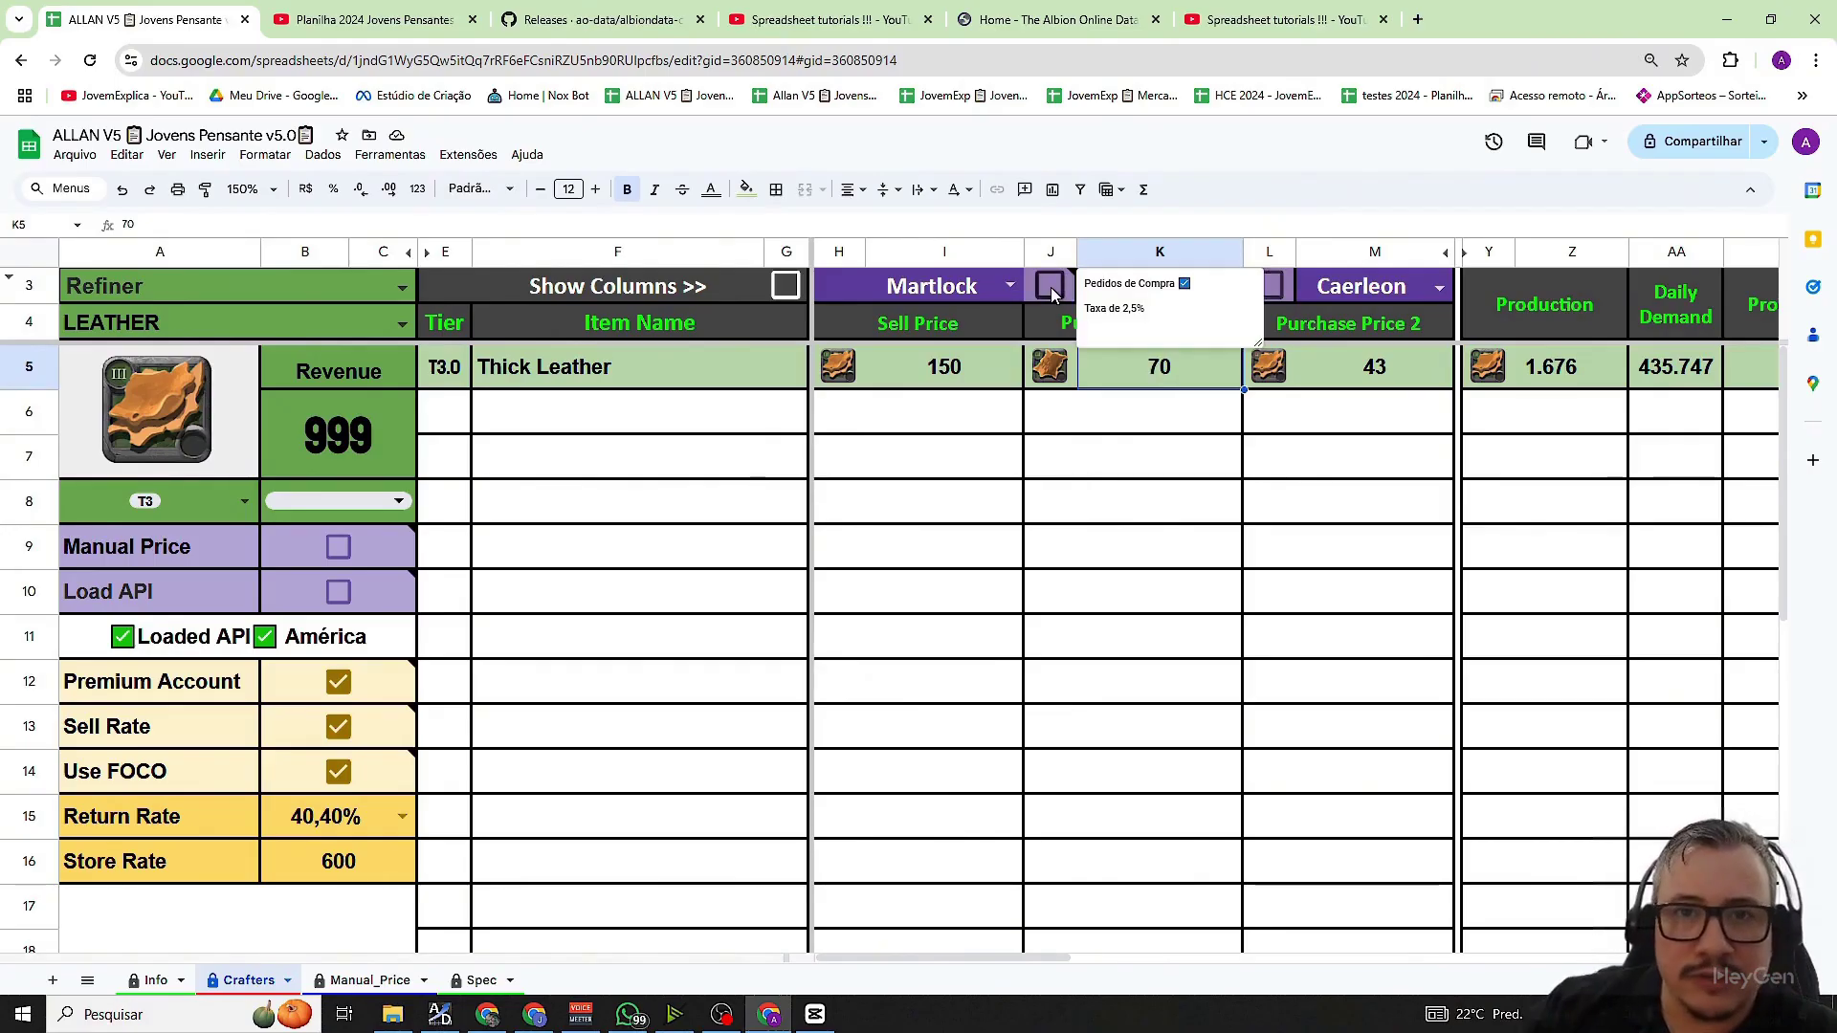
click(1052, 293)
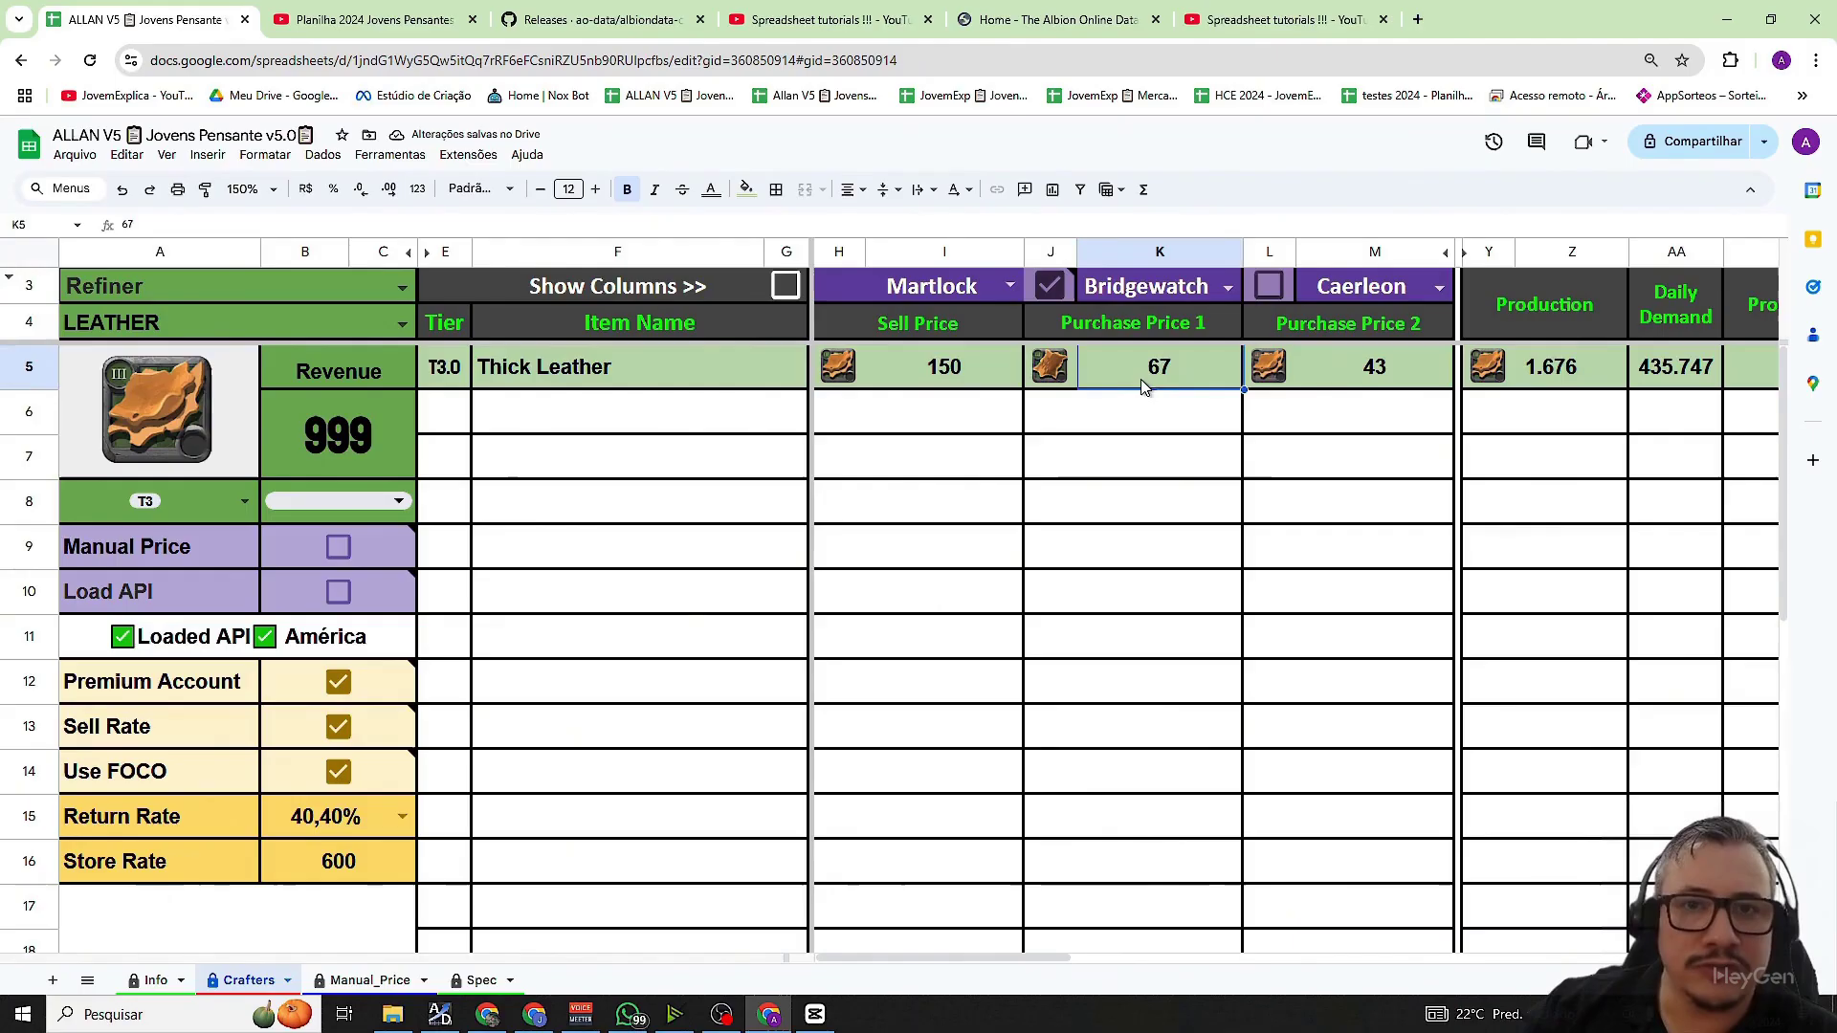
click(1050, 286)
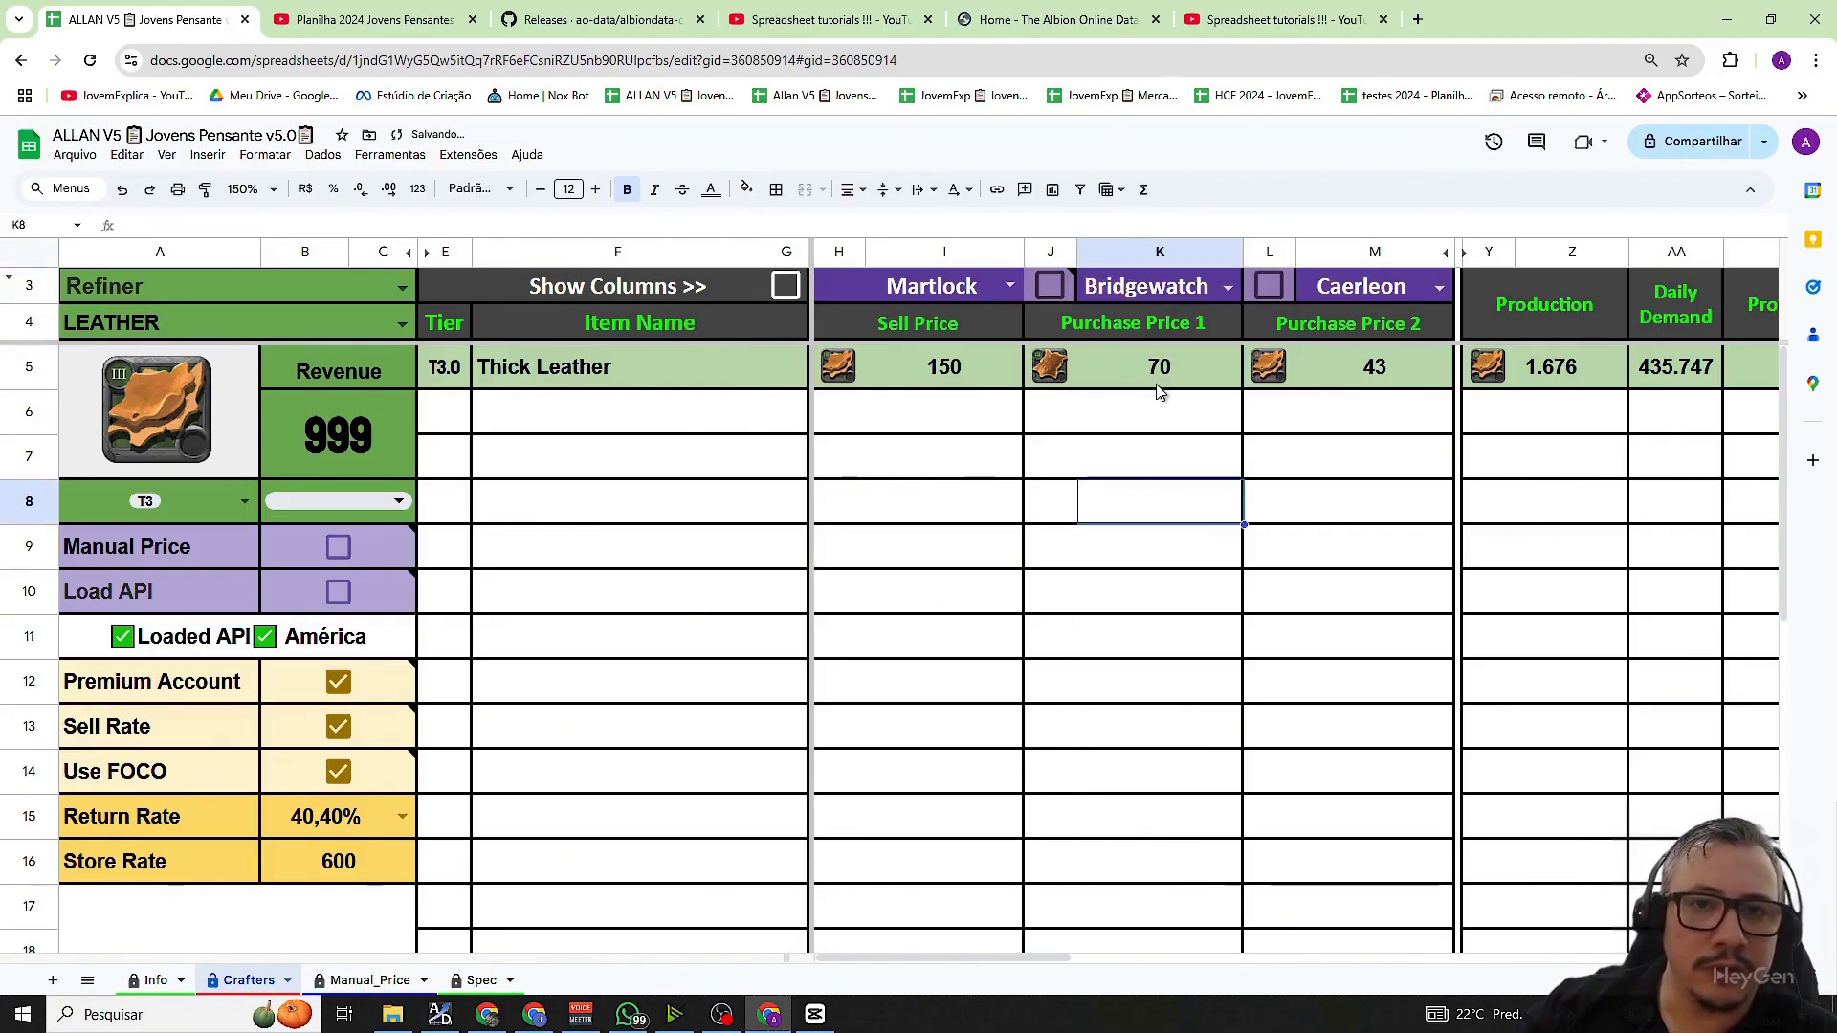
click(1185, 289)
click(1167, 364)
click(1060, 375)
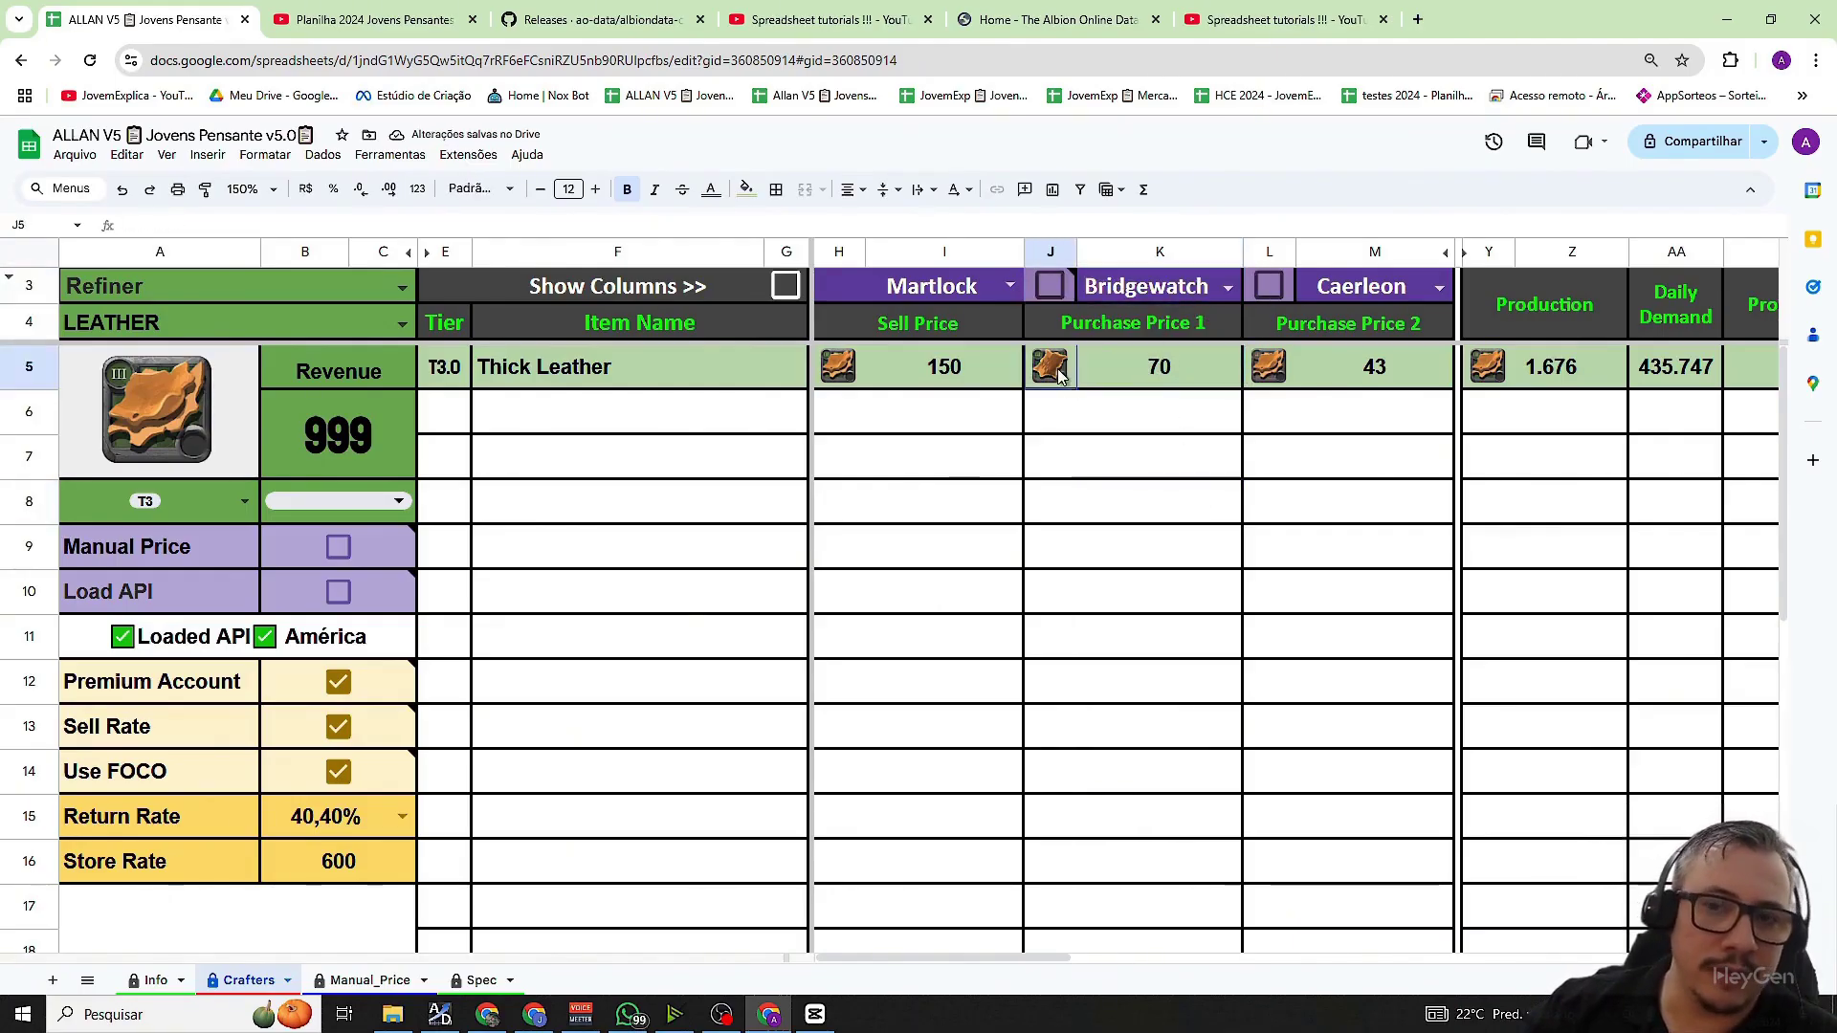
click(1143, 383)
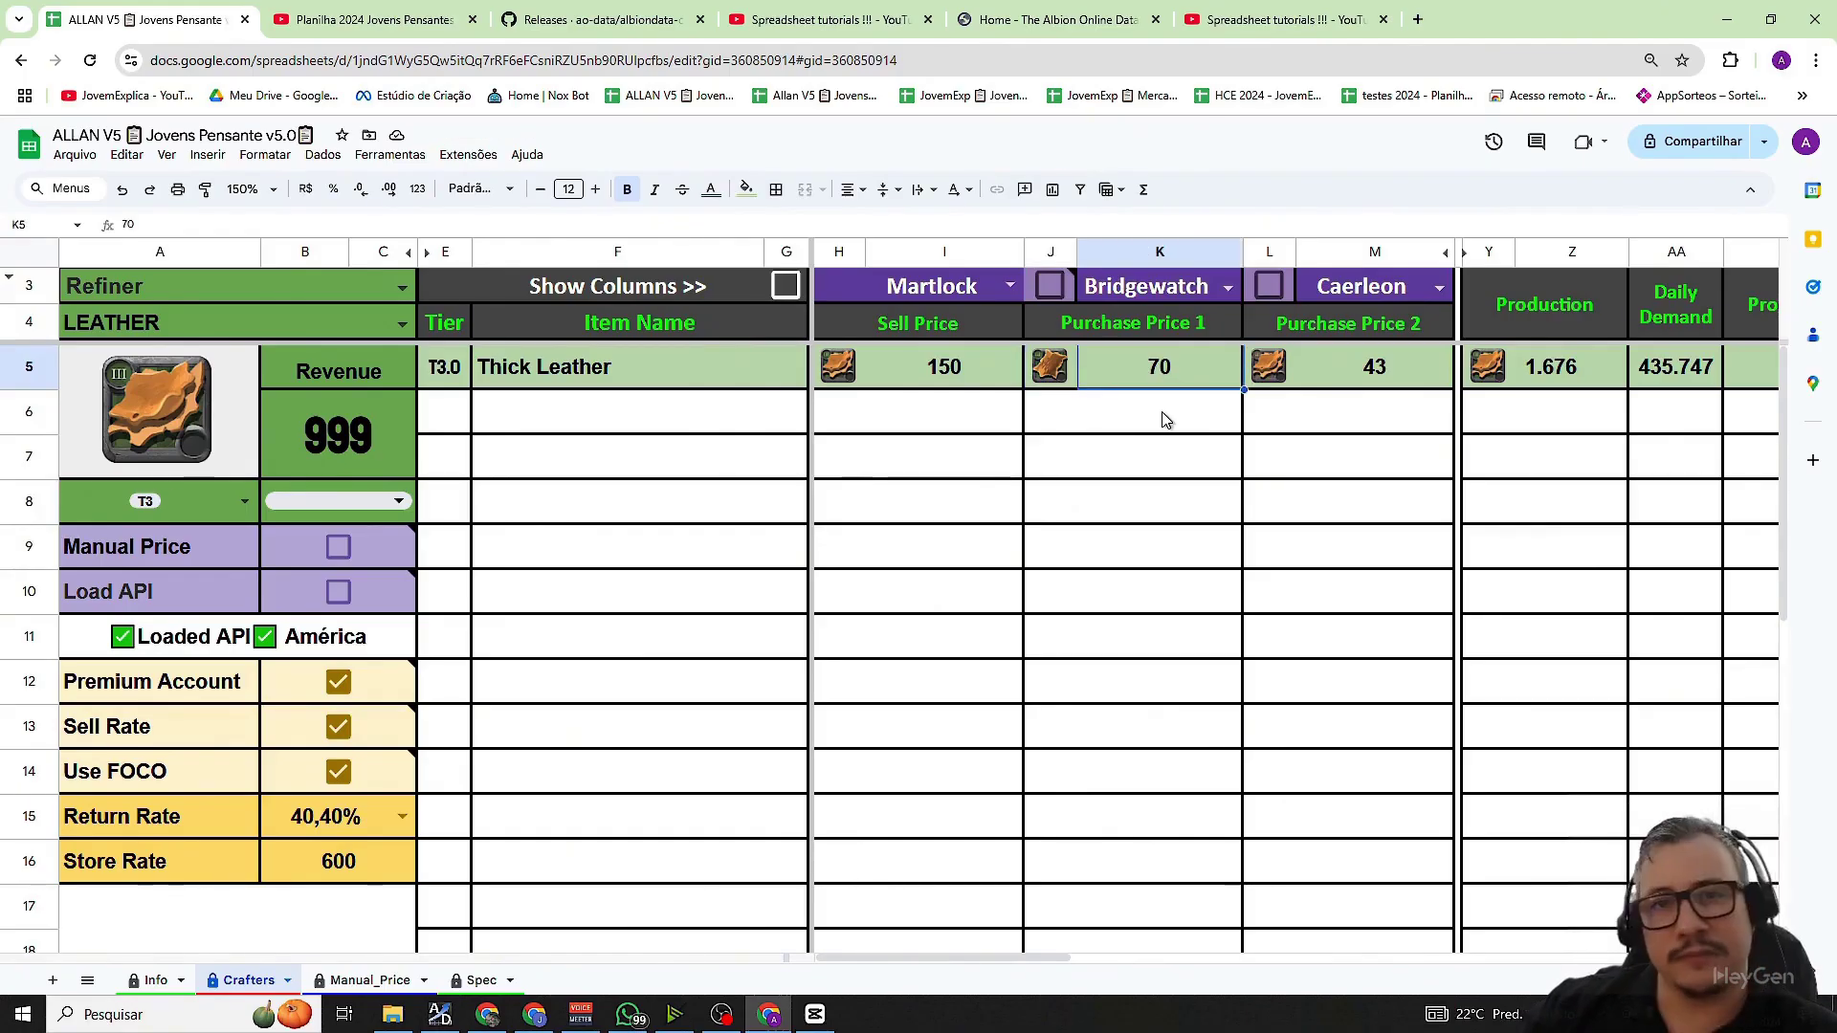
- Apply buy-order pricing to both purchase cities, making Thick Leather cost 67 and 23
click(1271, 287)
click(1272, 289)
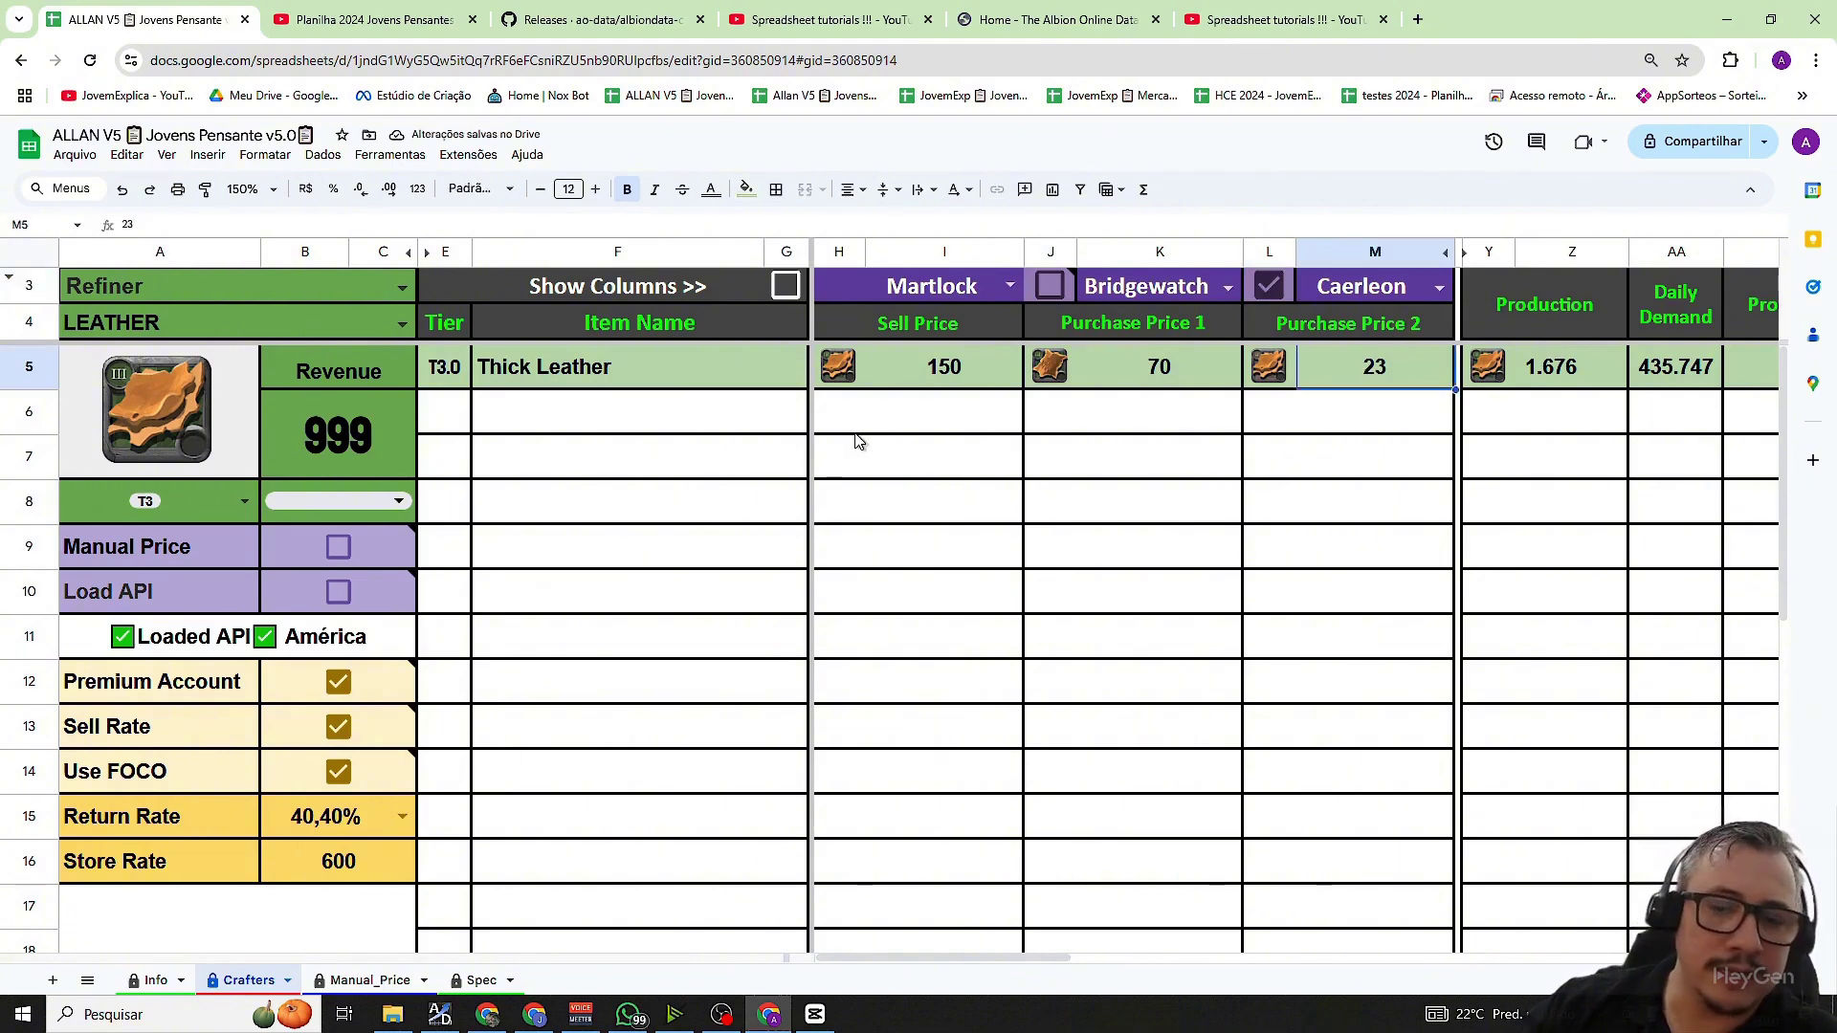
click(1049, 290)
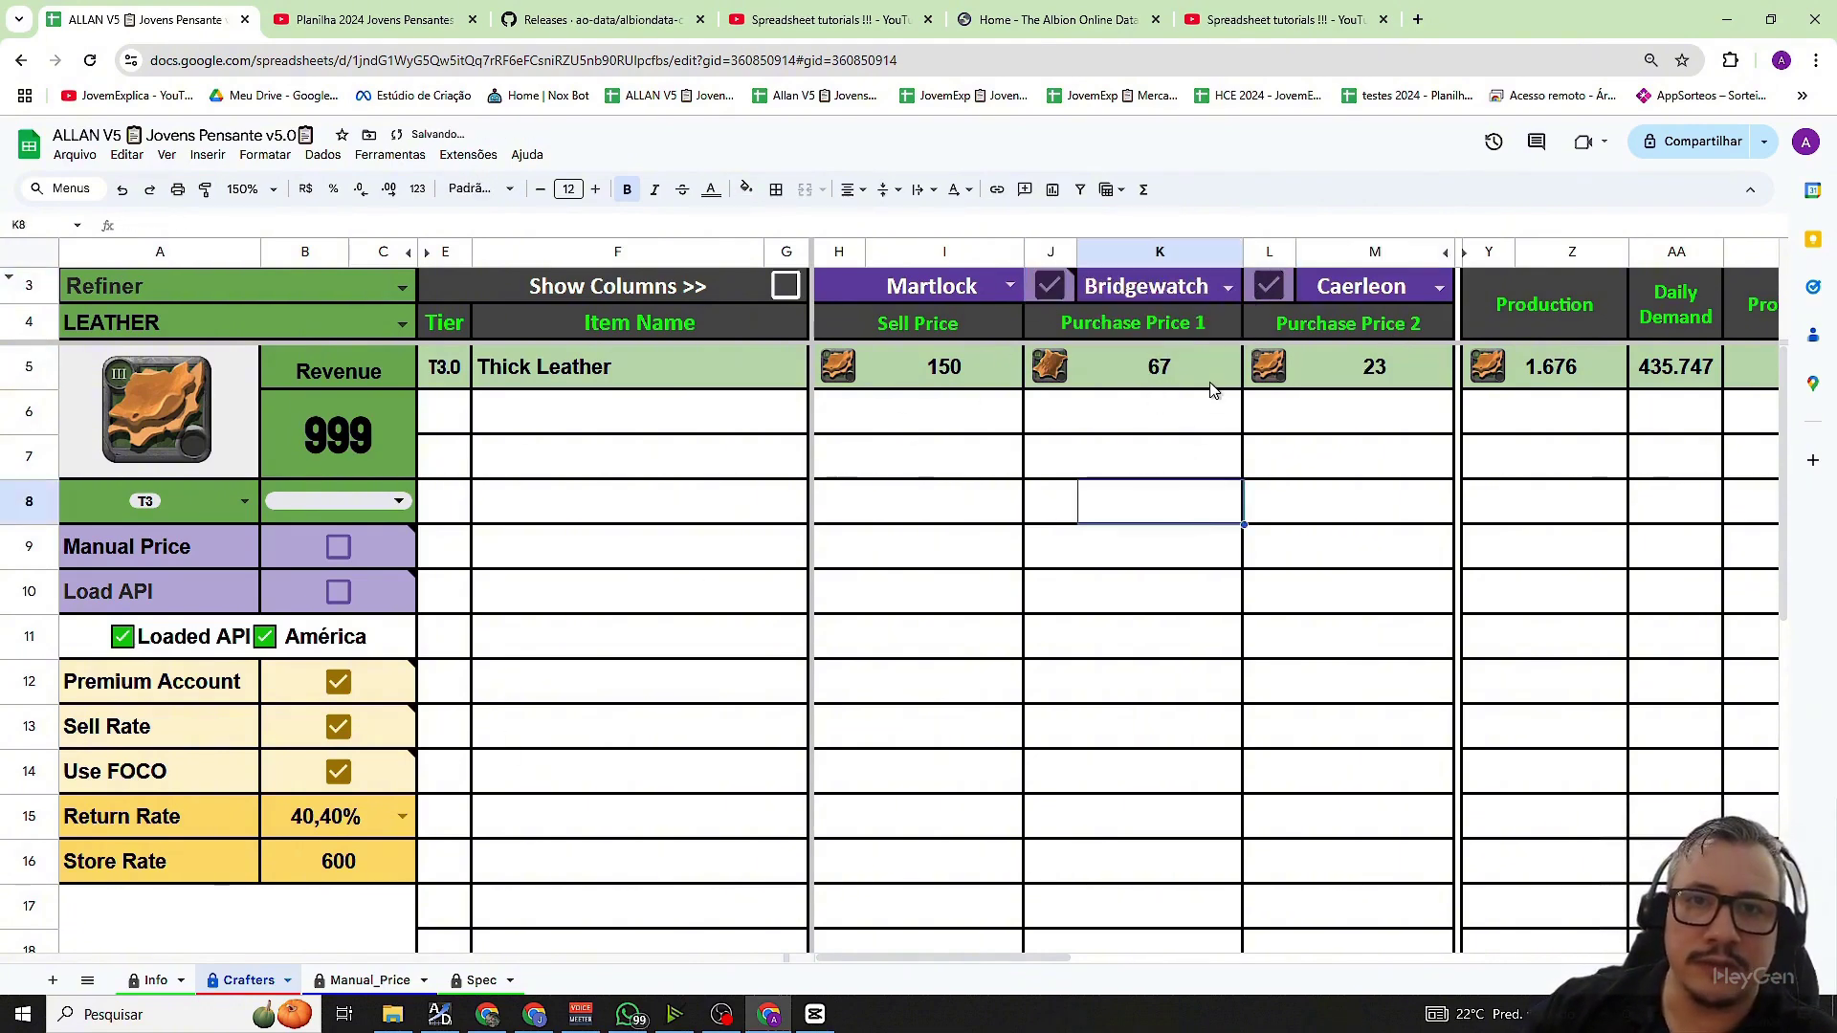
click(1378, 377)
click(1207, 357)
- Review the purchase-city dropdowns, keeping Caerleon as the second purchase city
click(1228, 288)
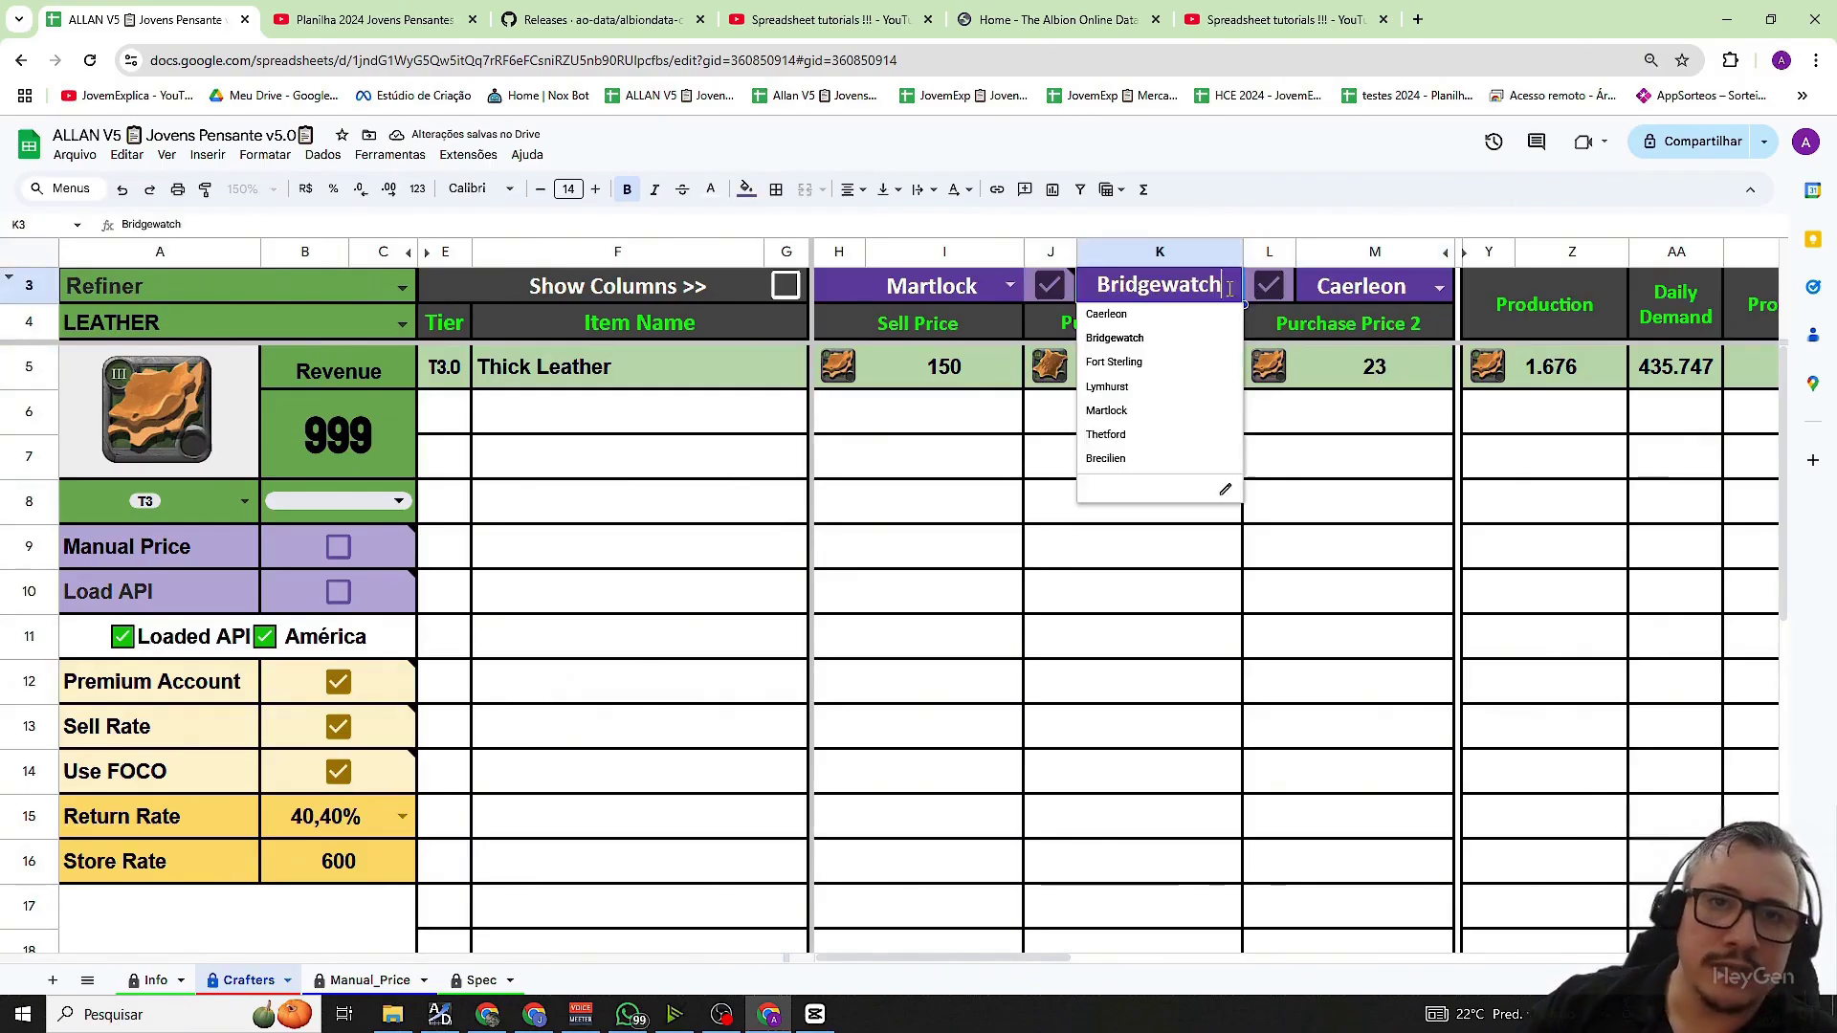
click(1440, 289)
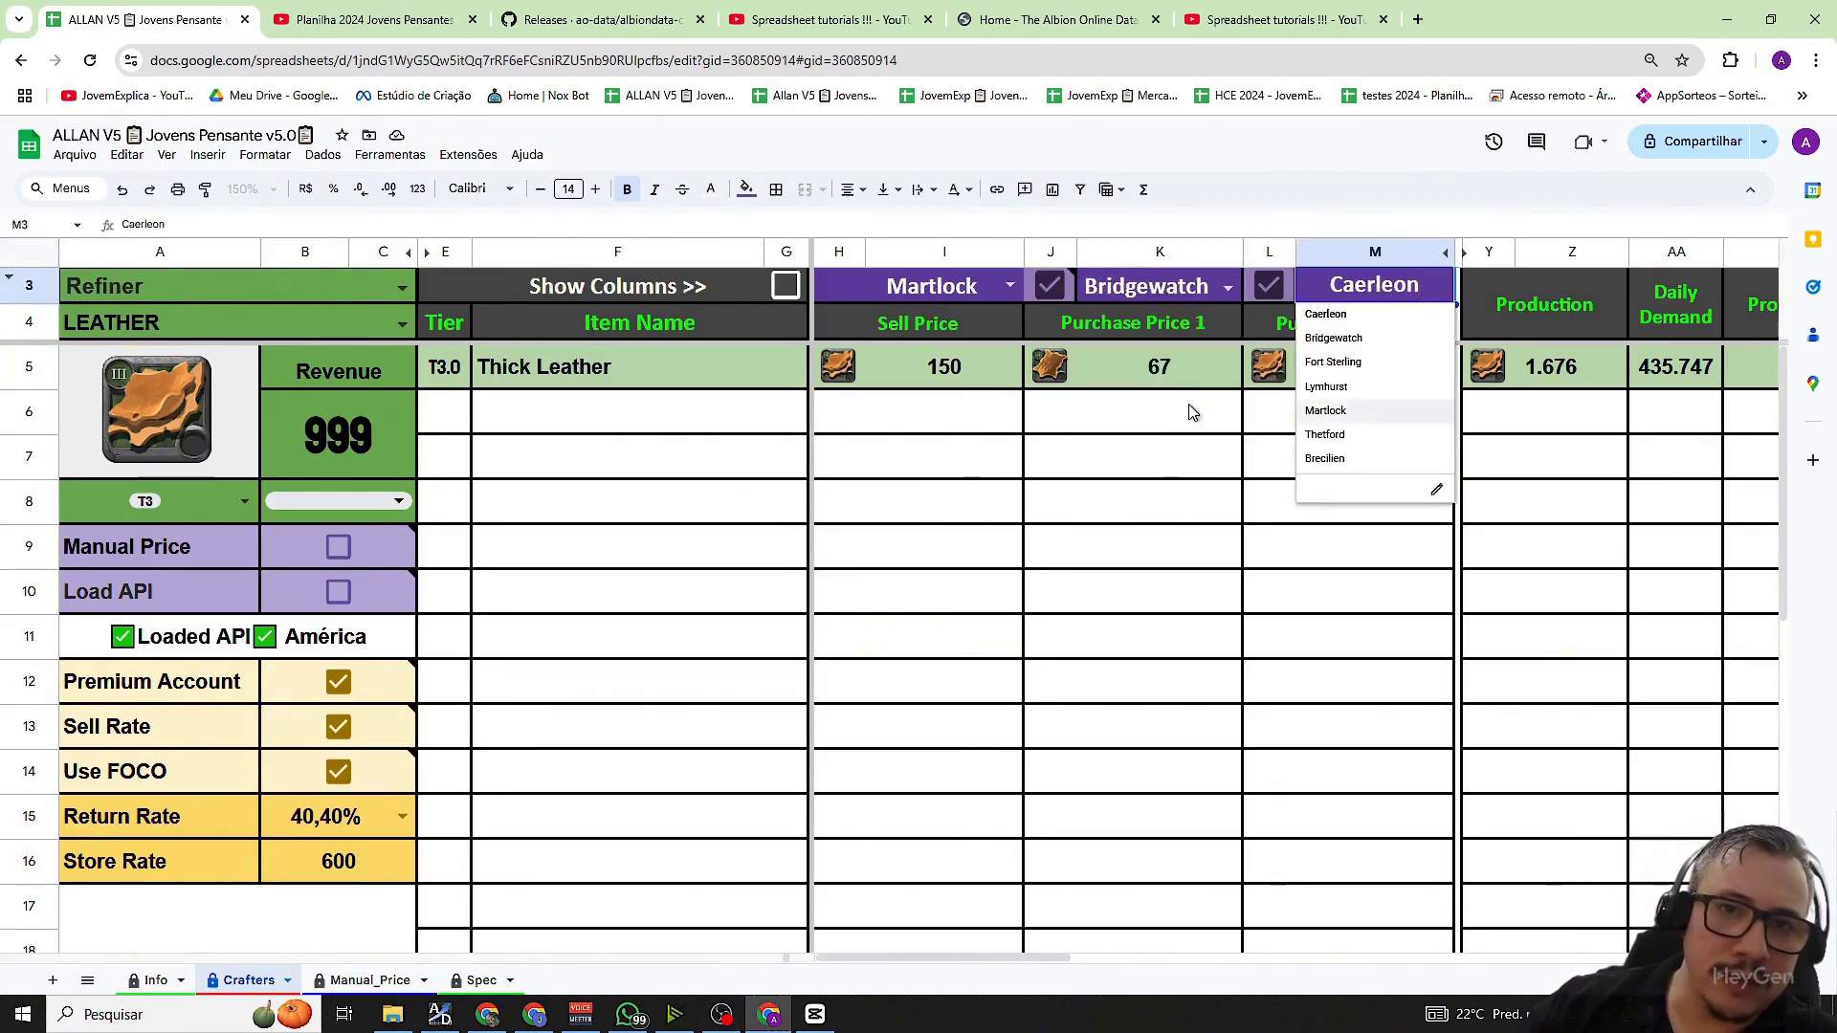
click(1050, 681)
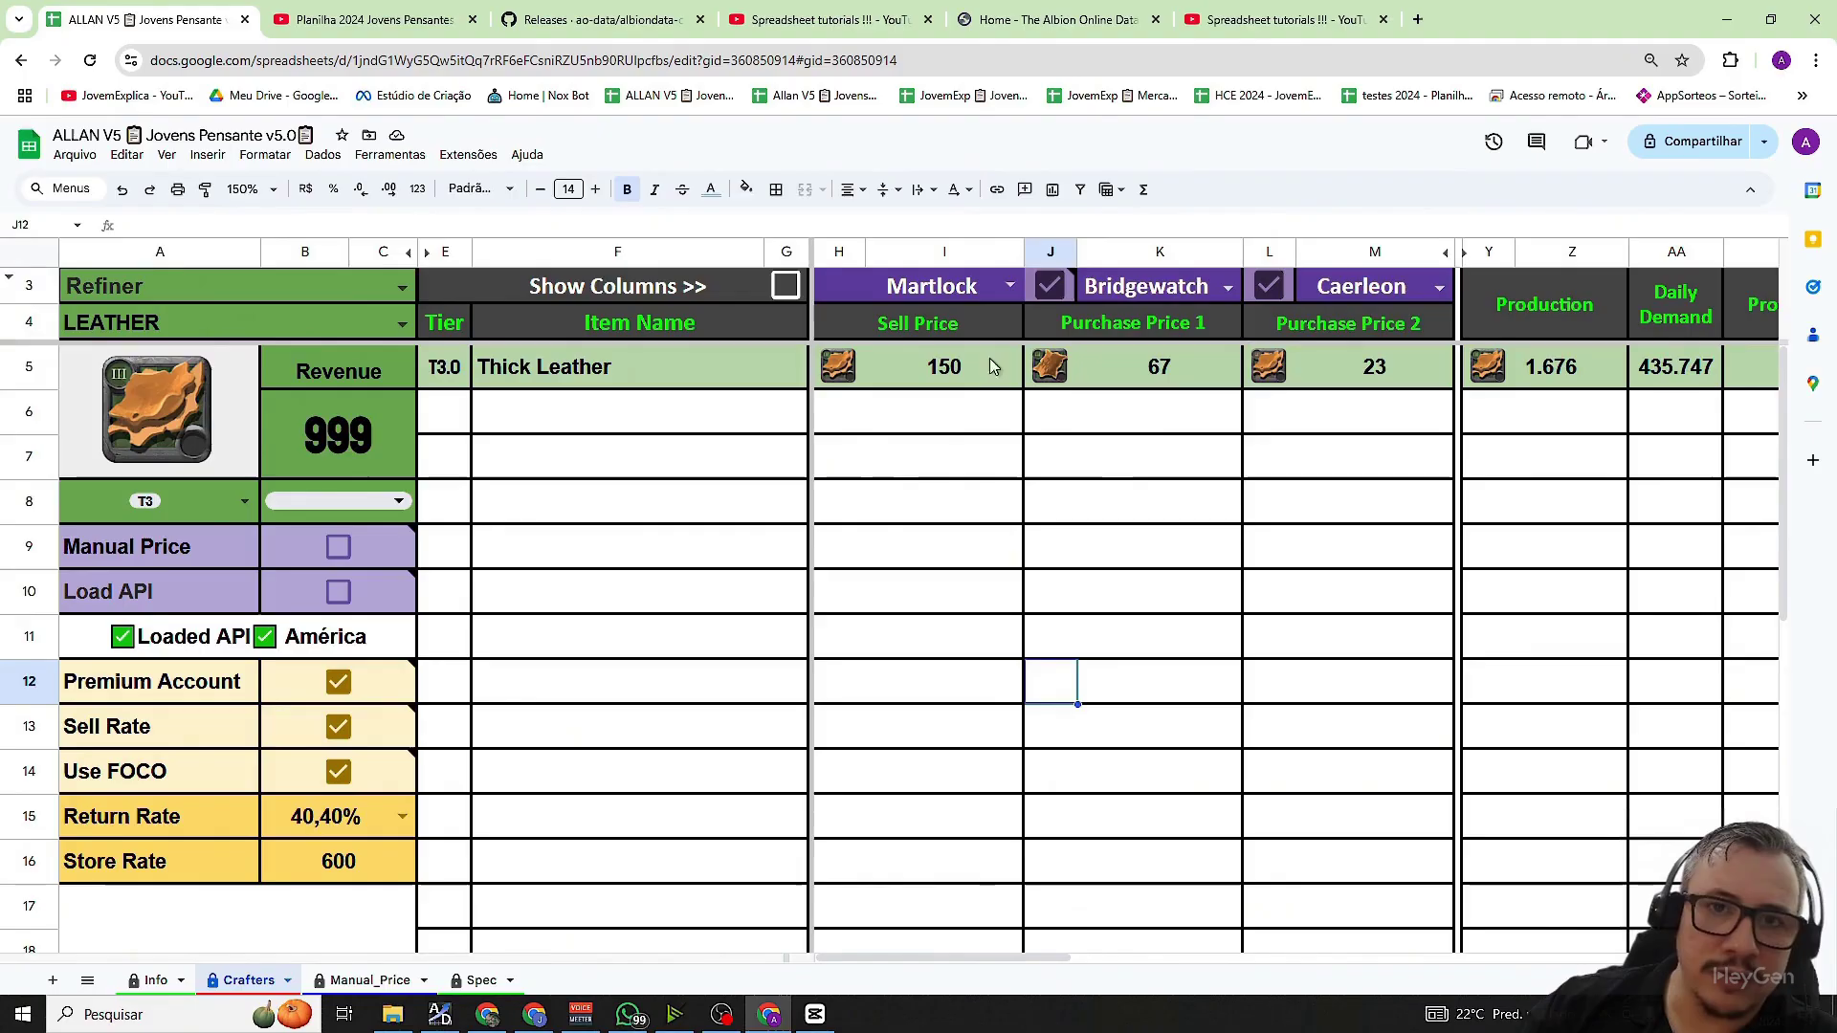
click(1009, 286)
- Switch Thick Leather's selling city from Brecilien to Caerleon, then to Black Market
click(935, 481)
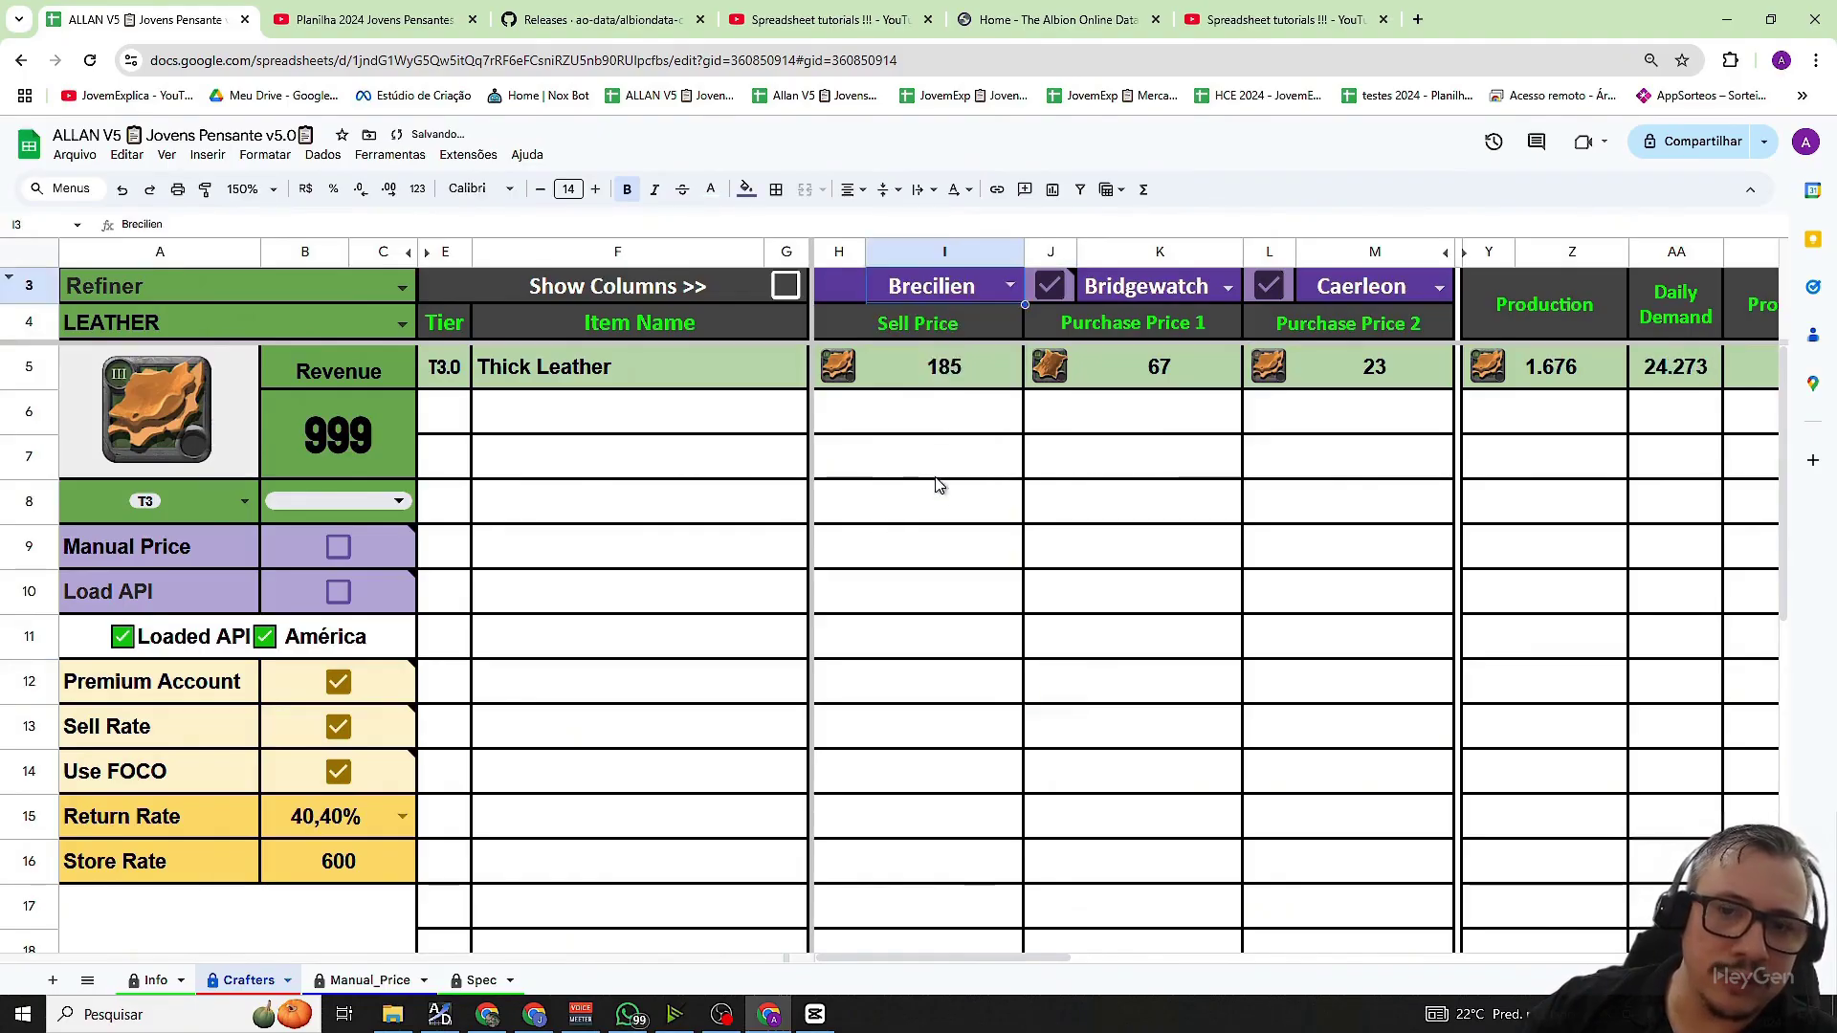
click(1013, 285)
click(935, 339)
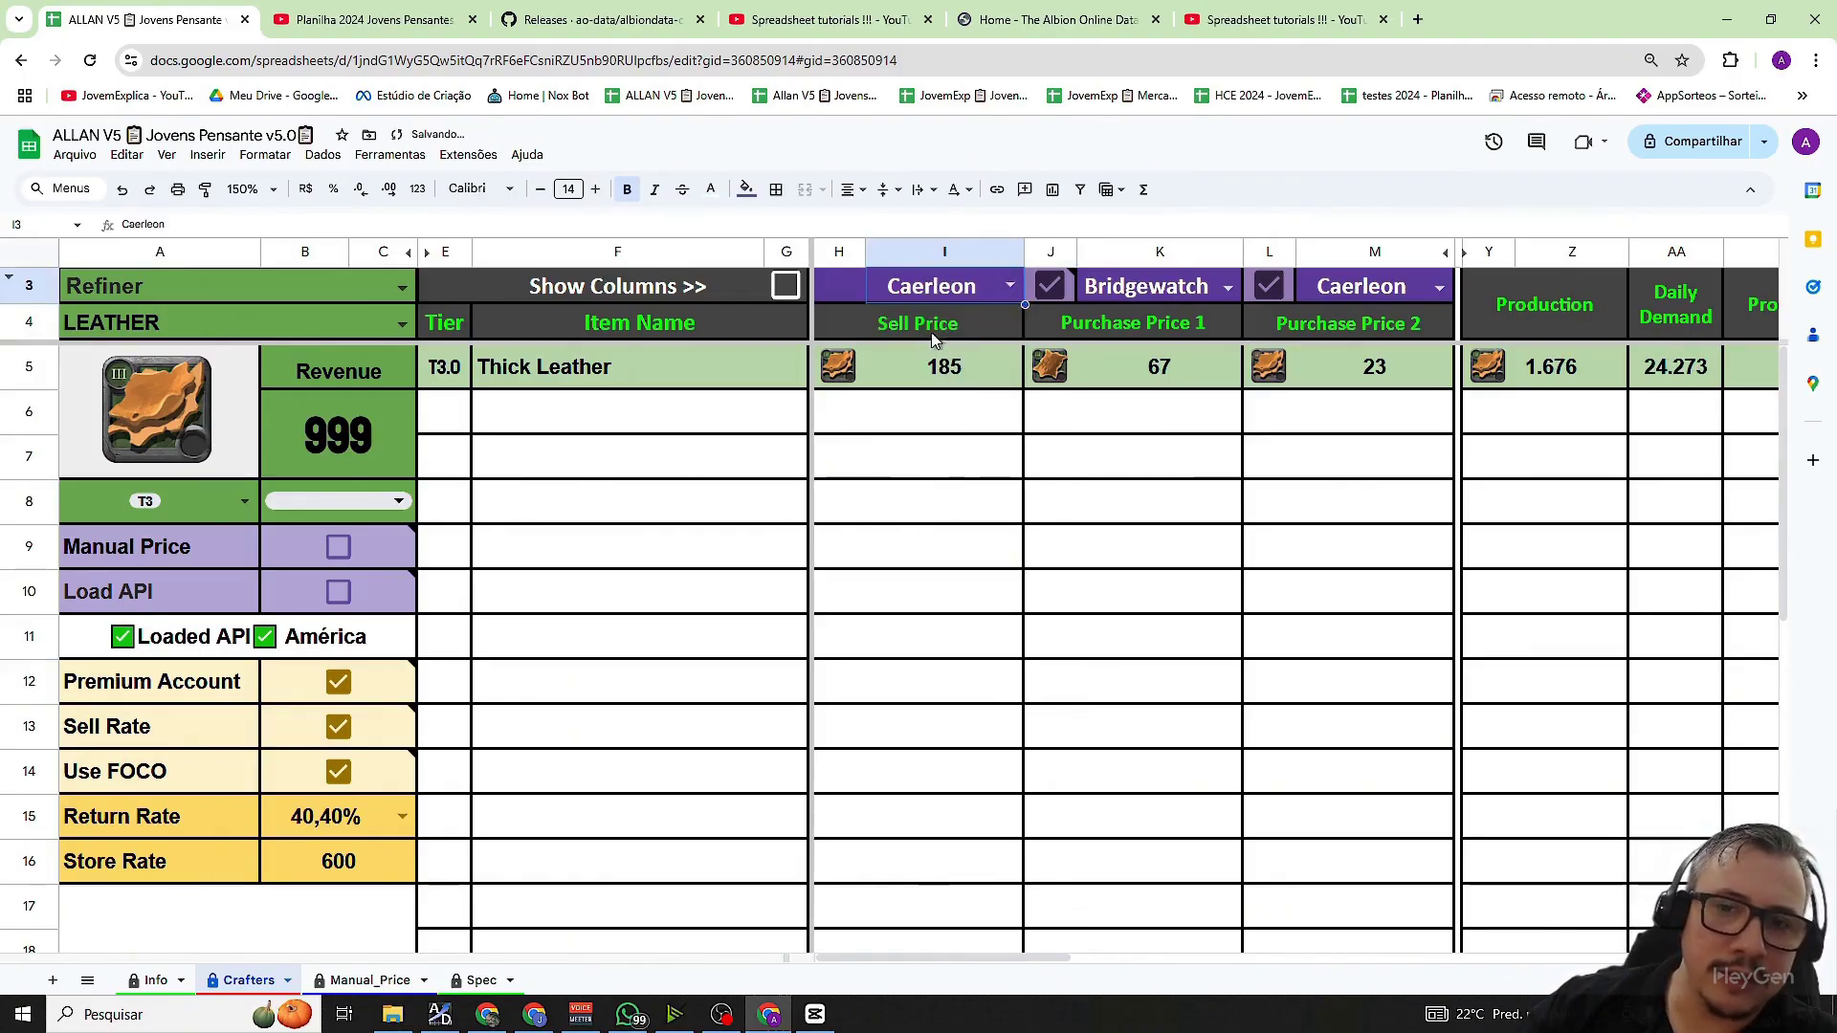
click(1012, 287)
click(935, 316)
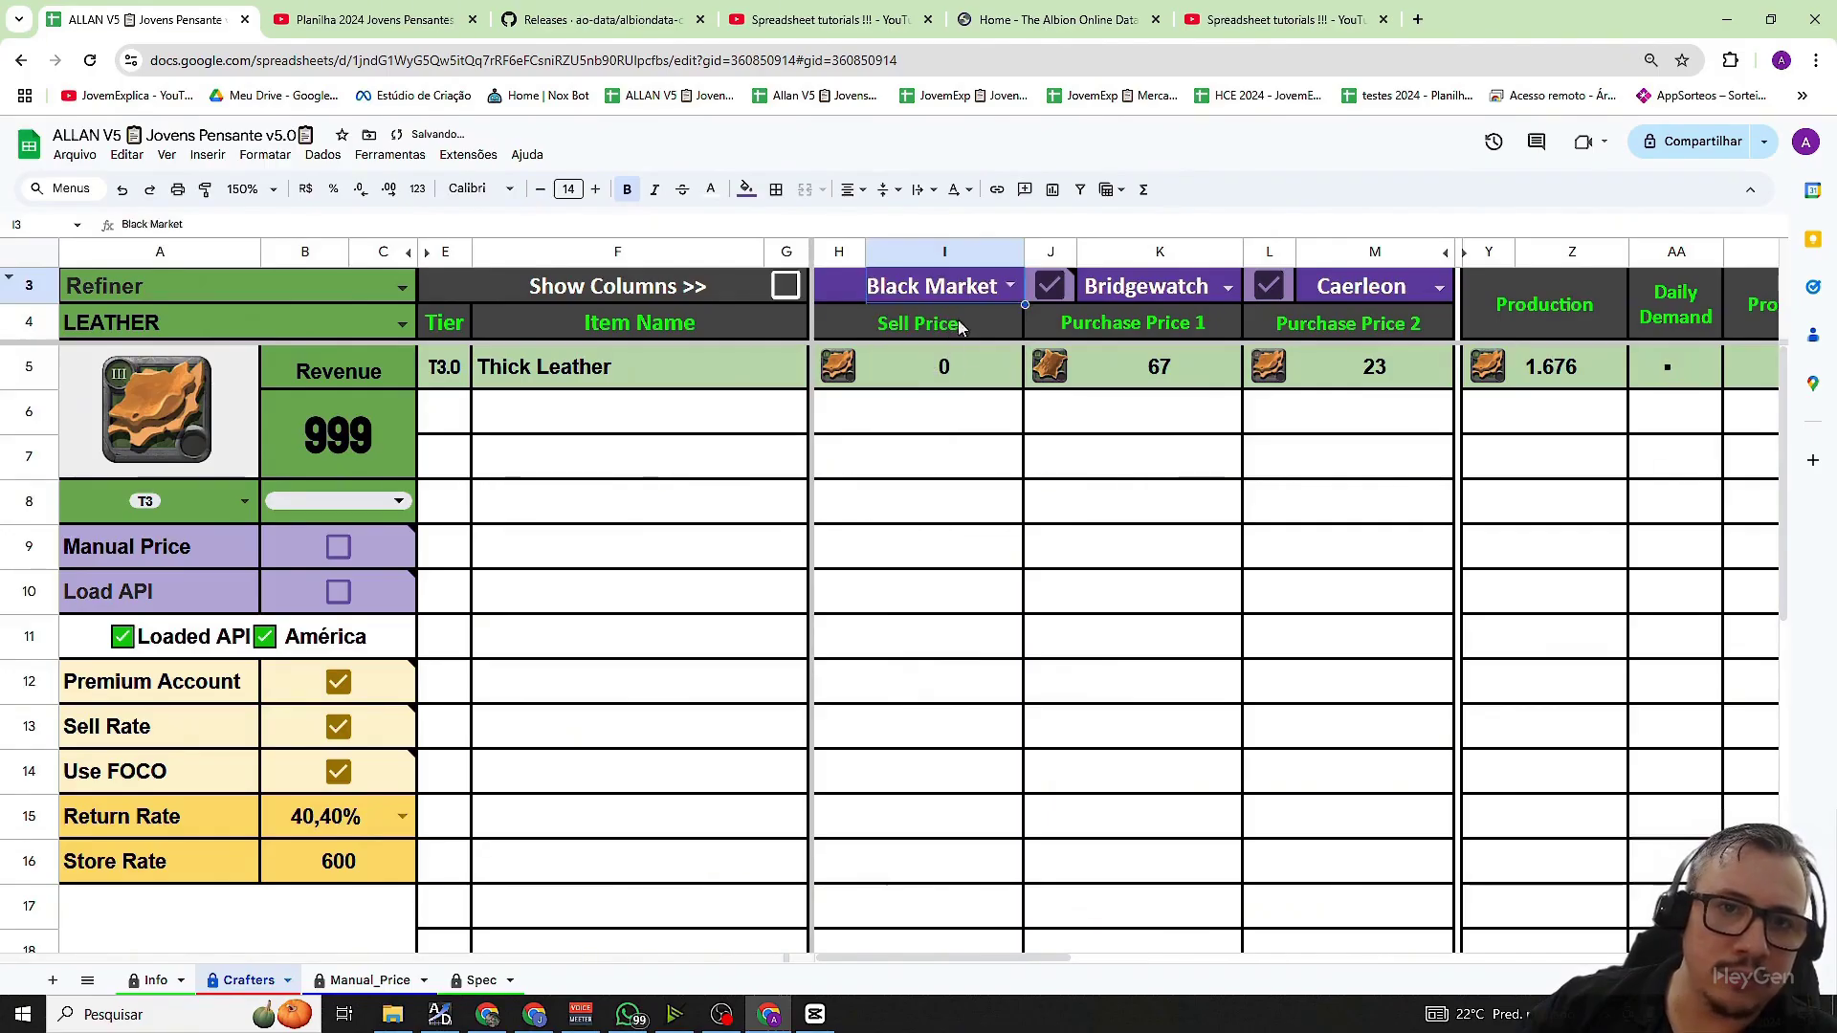
click(1082, 569)
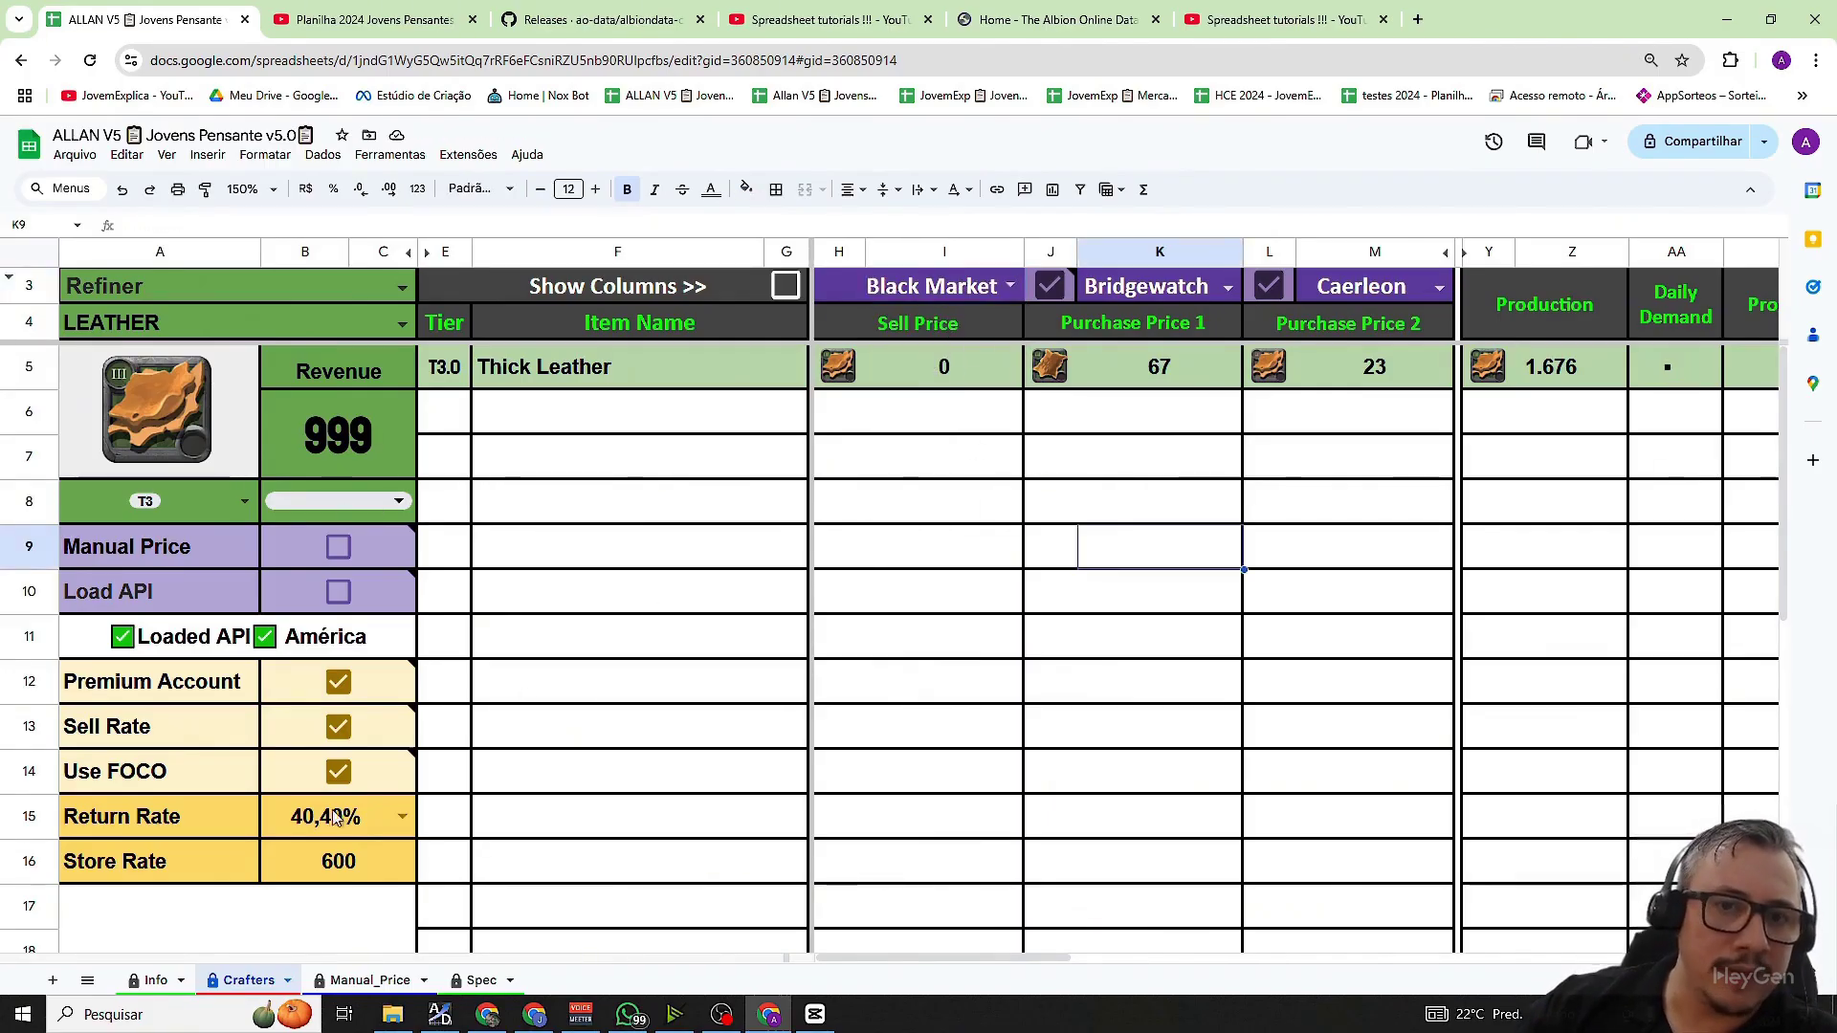
- Turn off buy-order pricing for both purchase cities, restoring costs of 70 and 43
drag(335, 916, 161, 297)
drag(918, 287, 1374, 287)
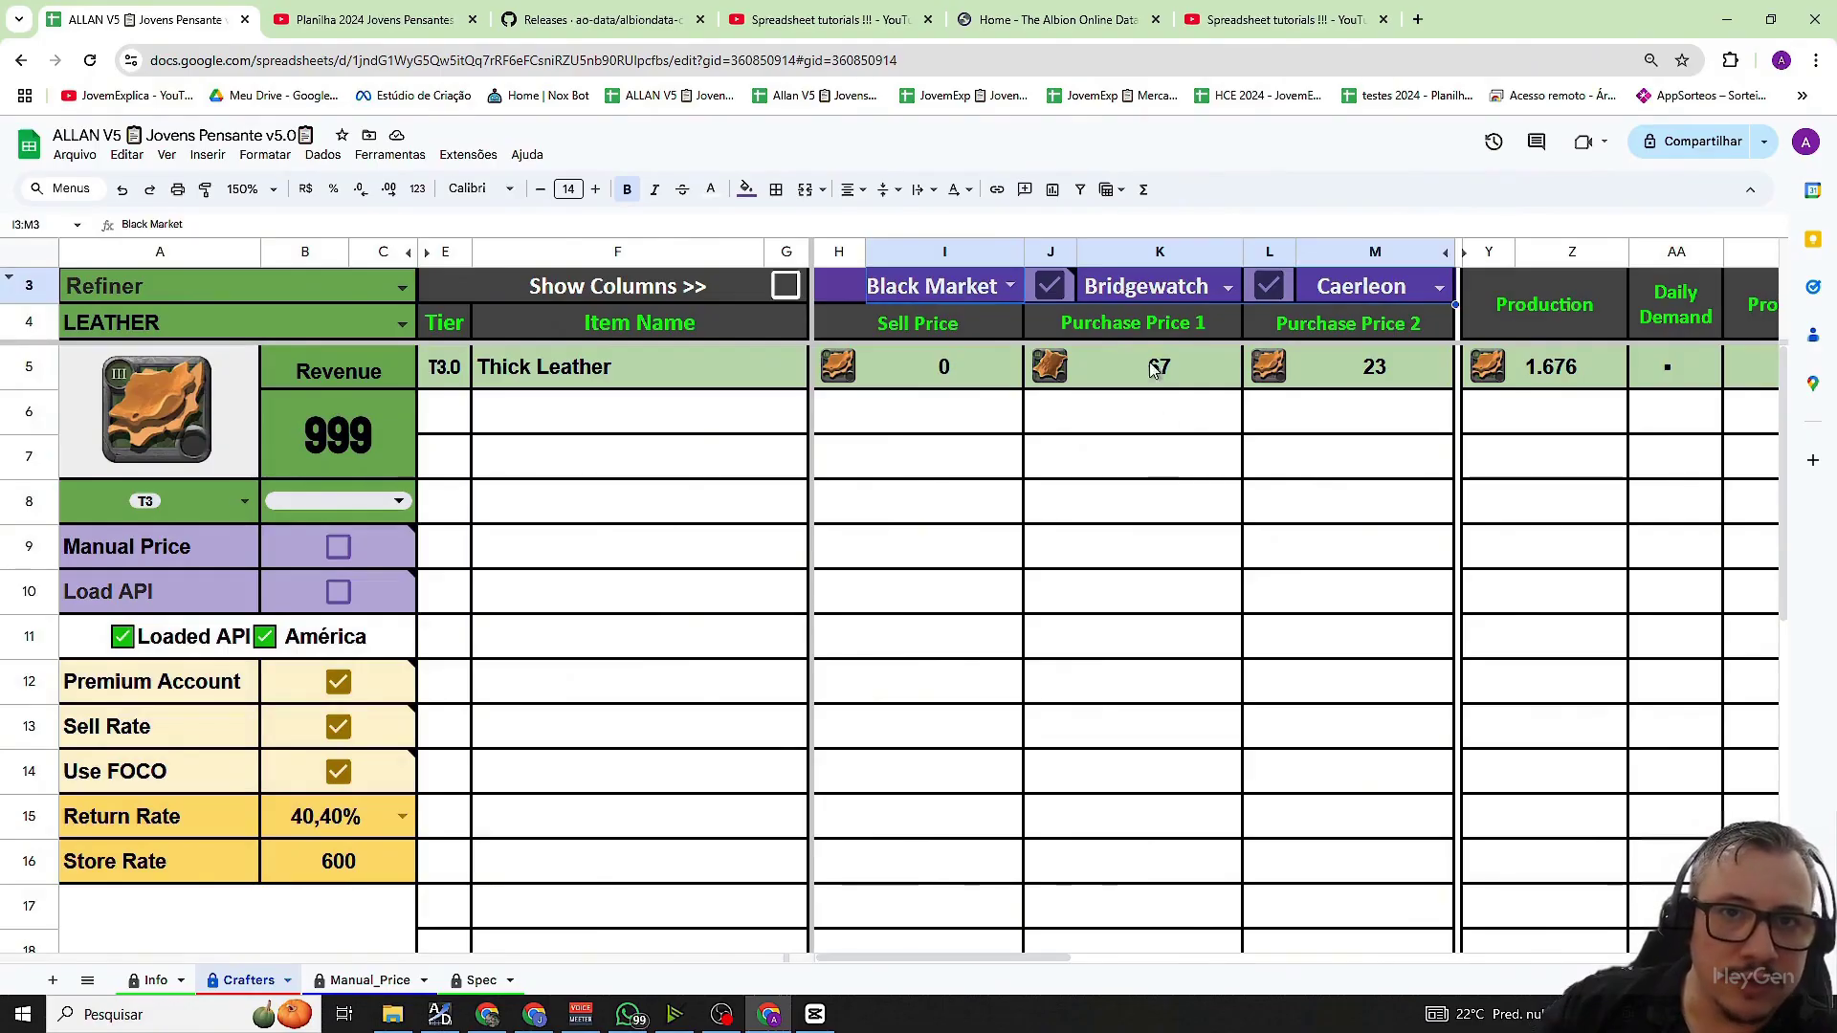
click(1049, 285)
click(1269, 285)
click(1216, 600)
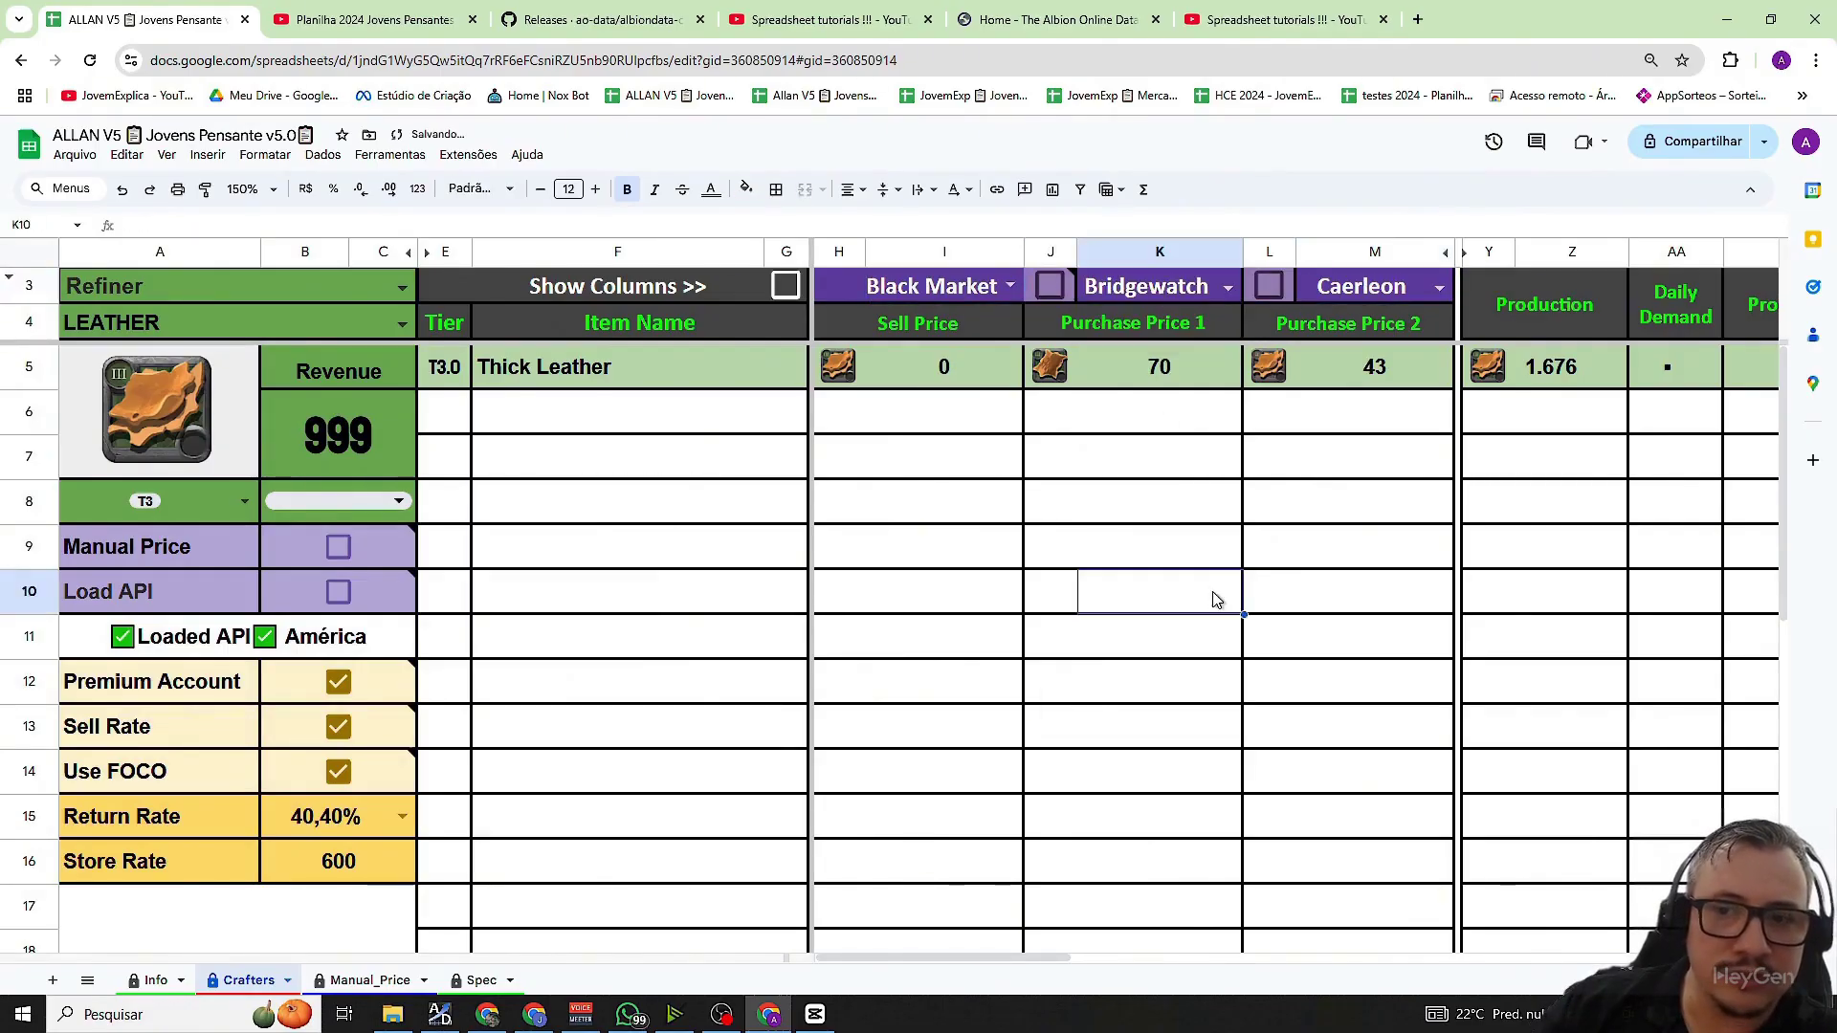
click(1320, 295)
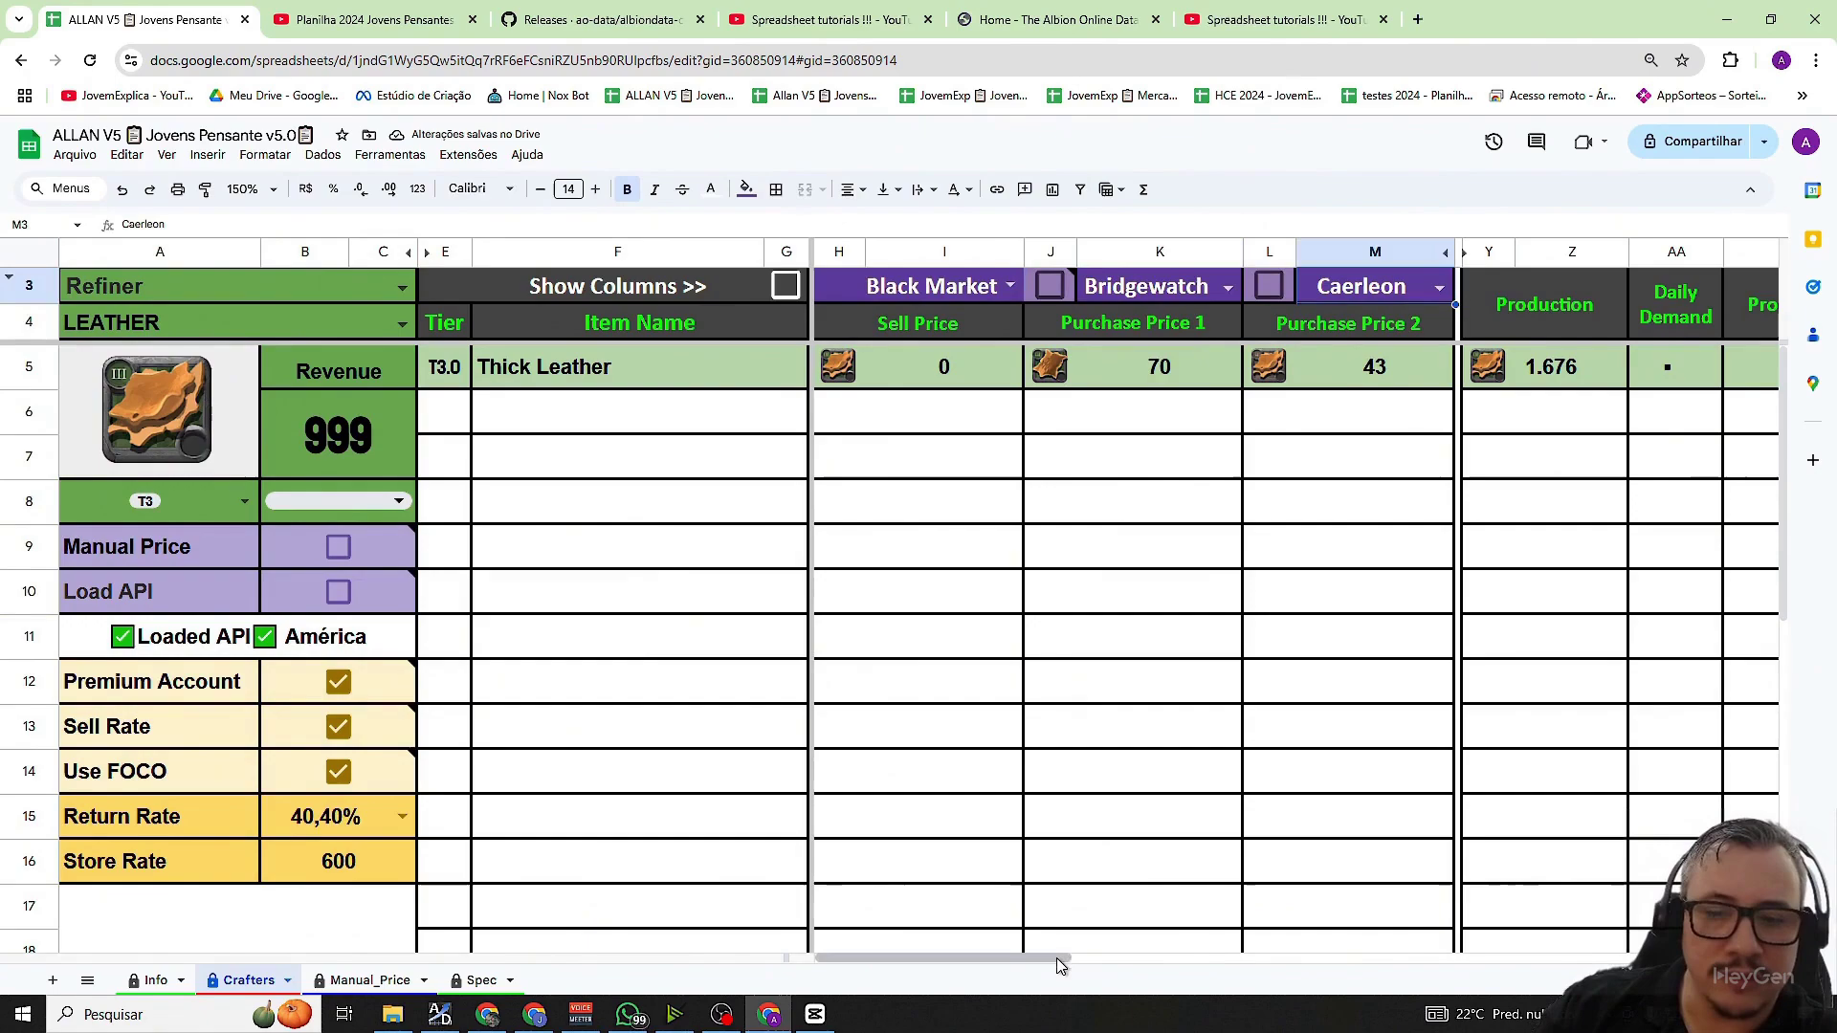
- Check the Stiff to Hardened Leather rows' Sell, Purchase Price 1 and 2 columns, keeping Refiner in A3
scroll(1071, 947, right, 6)
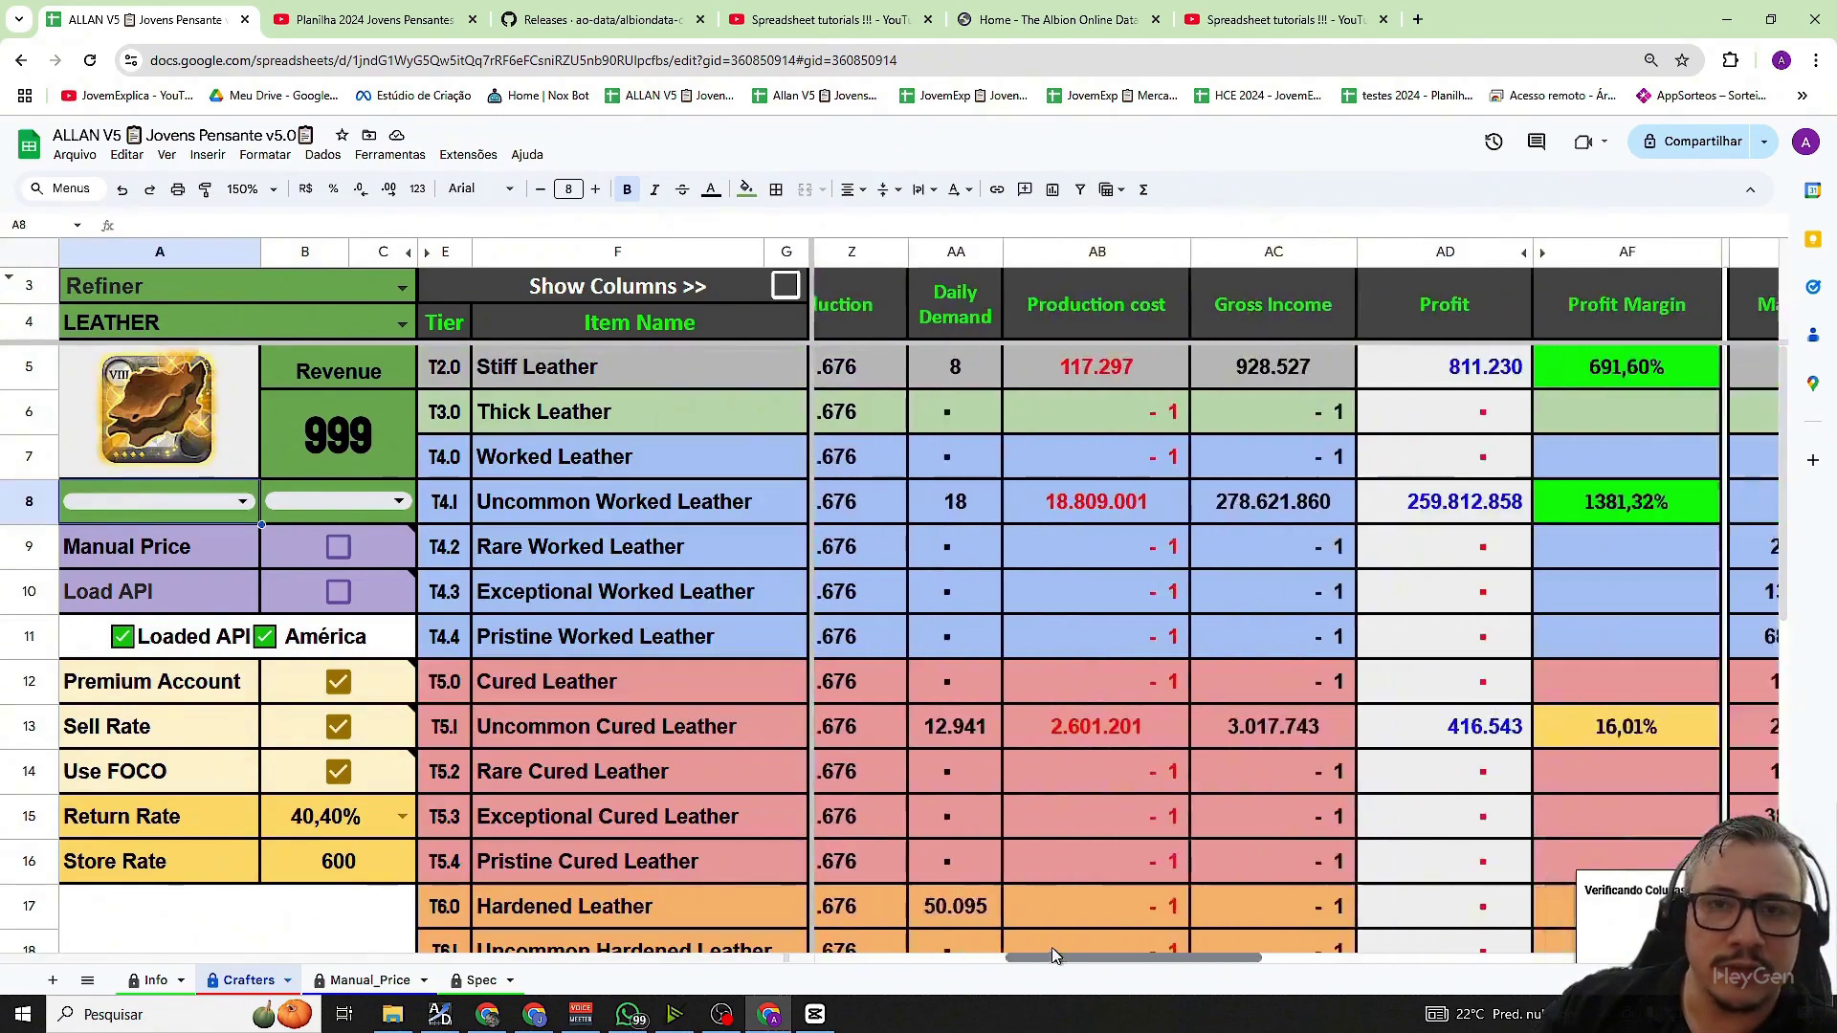
drag(1098, 941, 847, 918)
click(945, 252)
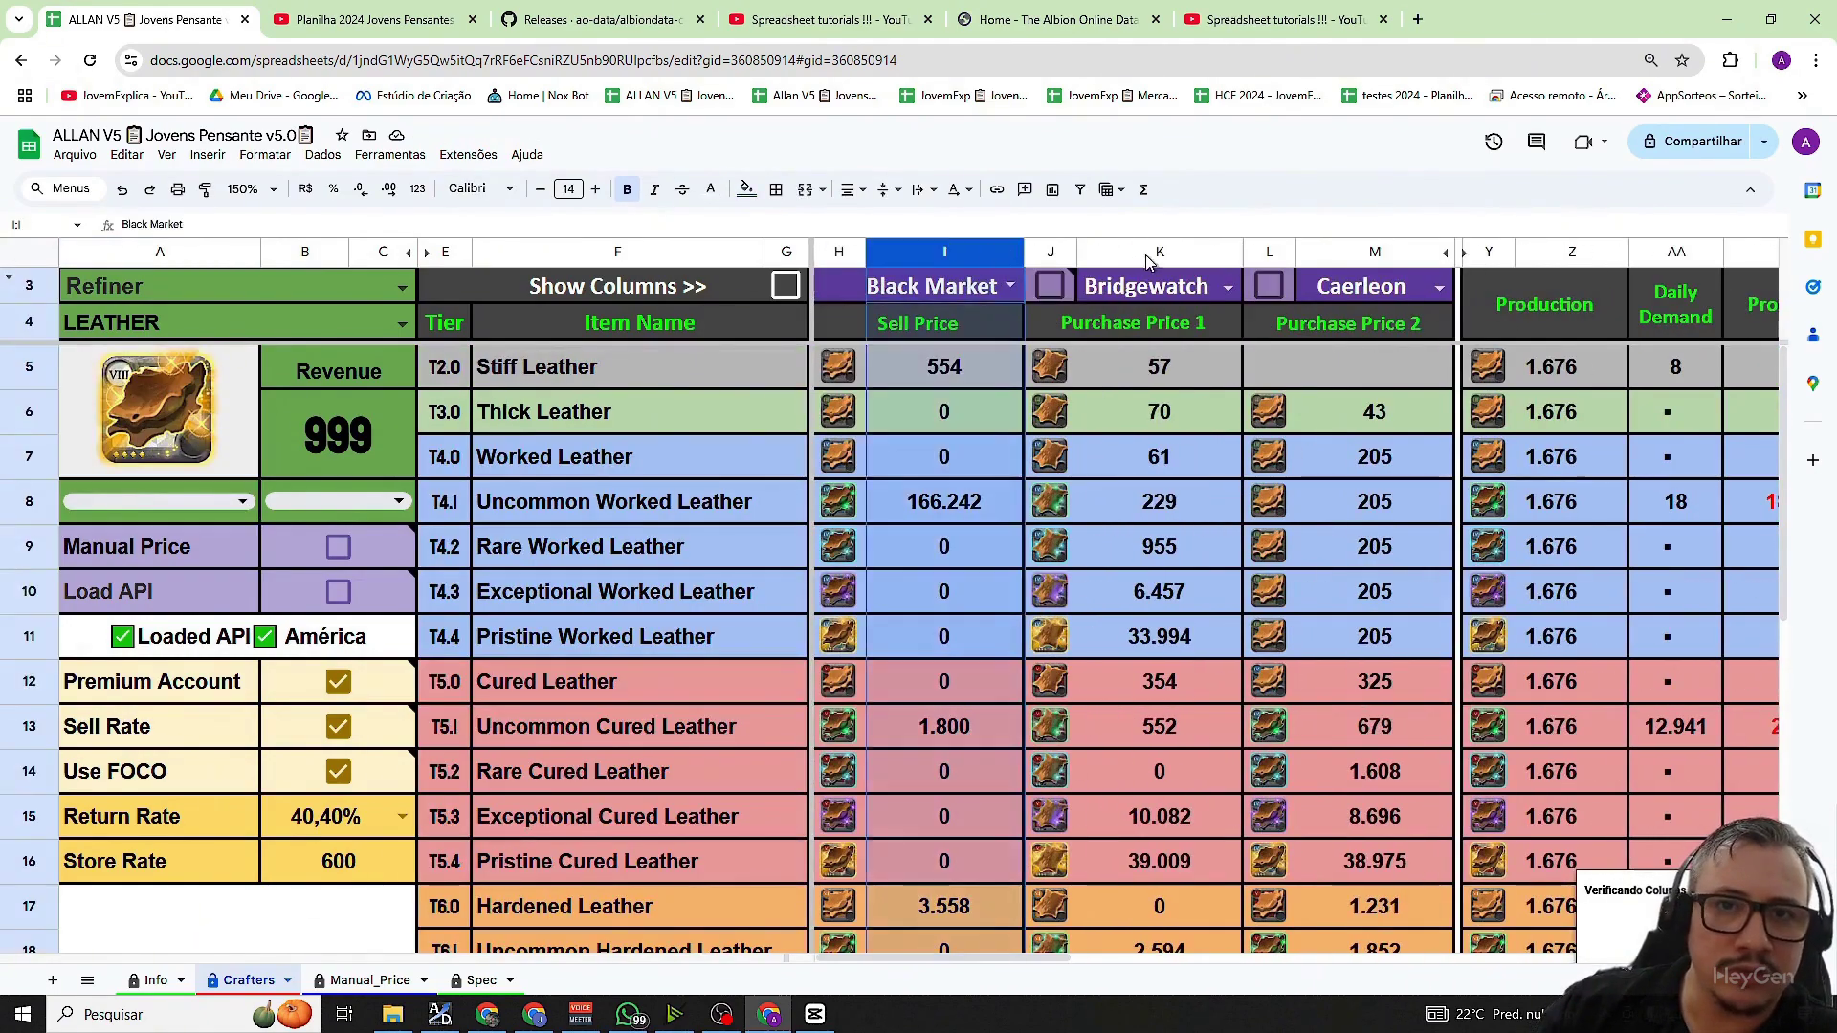
click(1159, 252)
click(1375, 252)
click(404, 286)
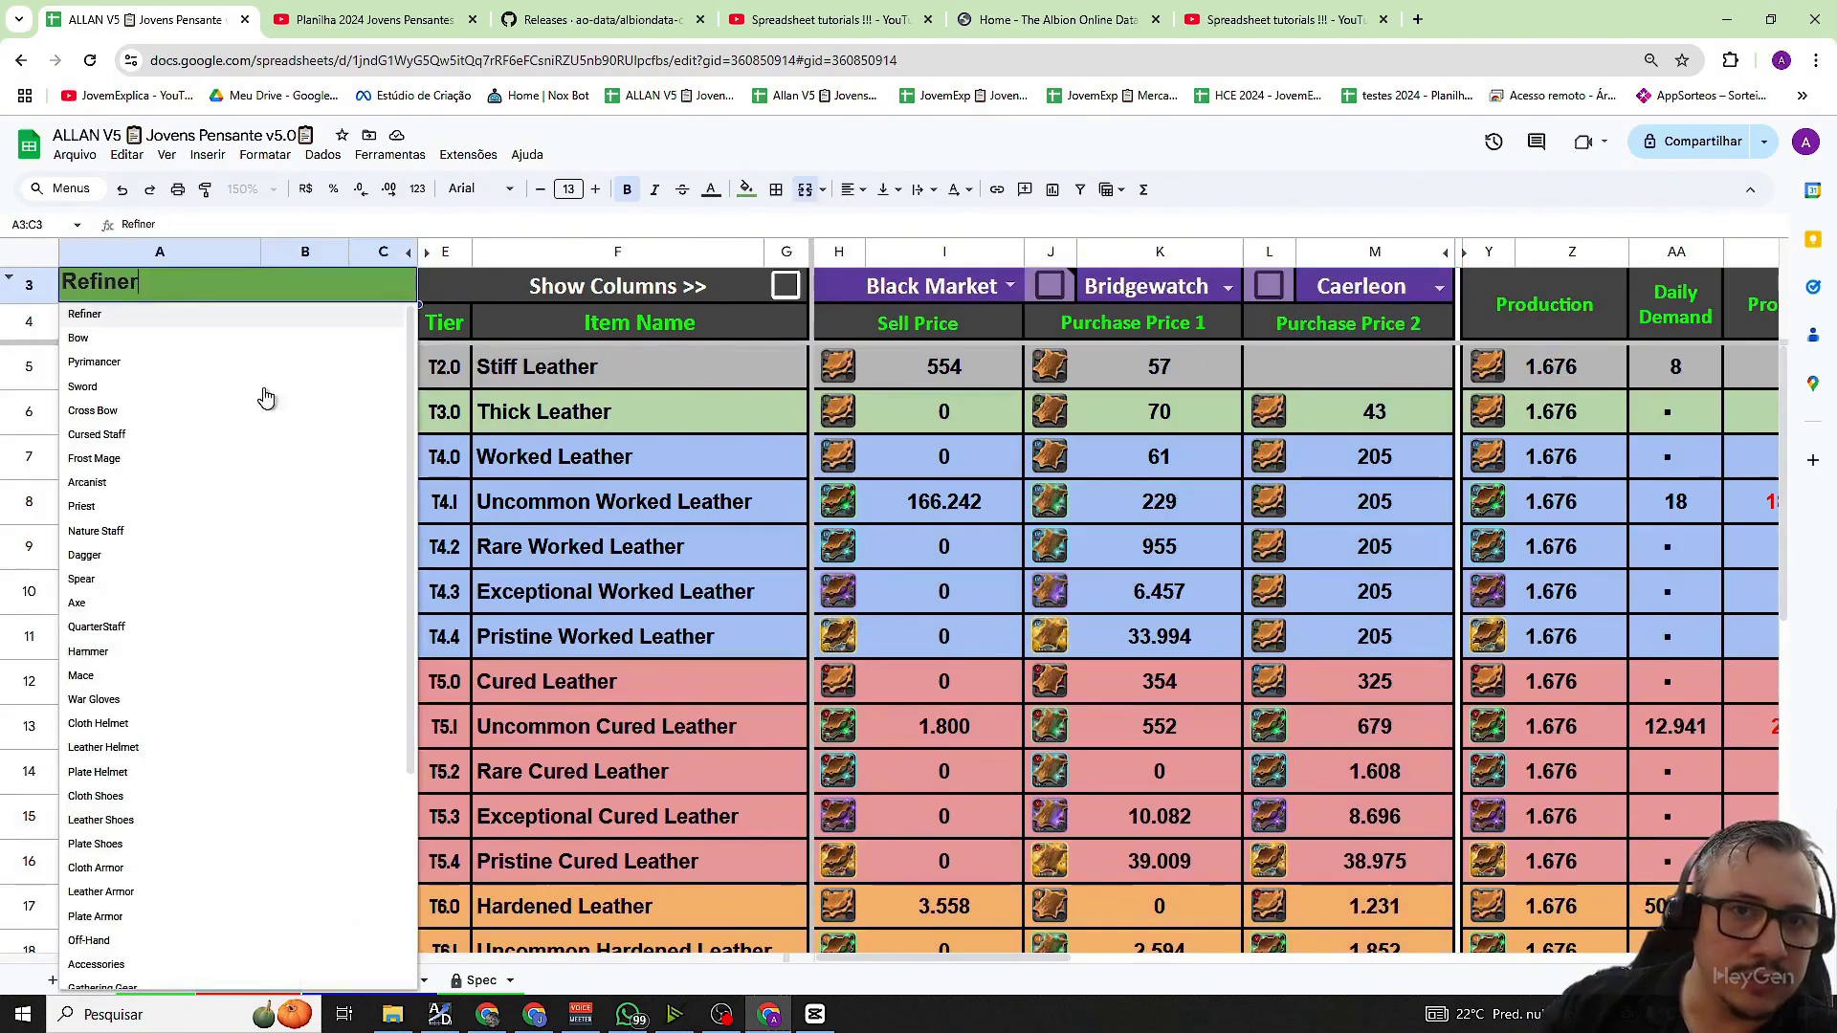
click(704, 659)
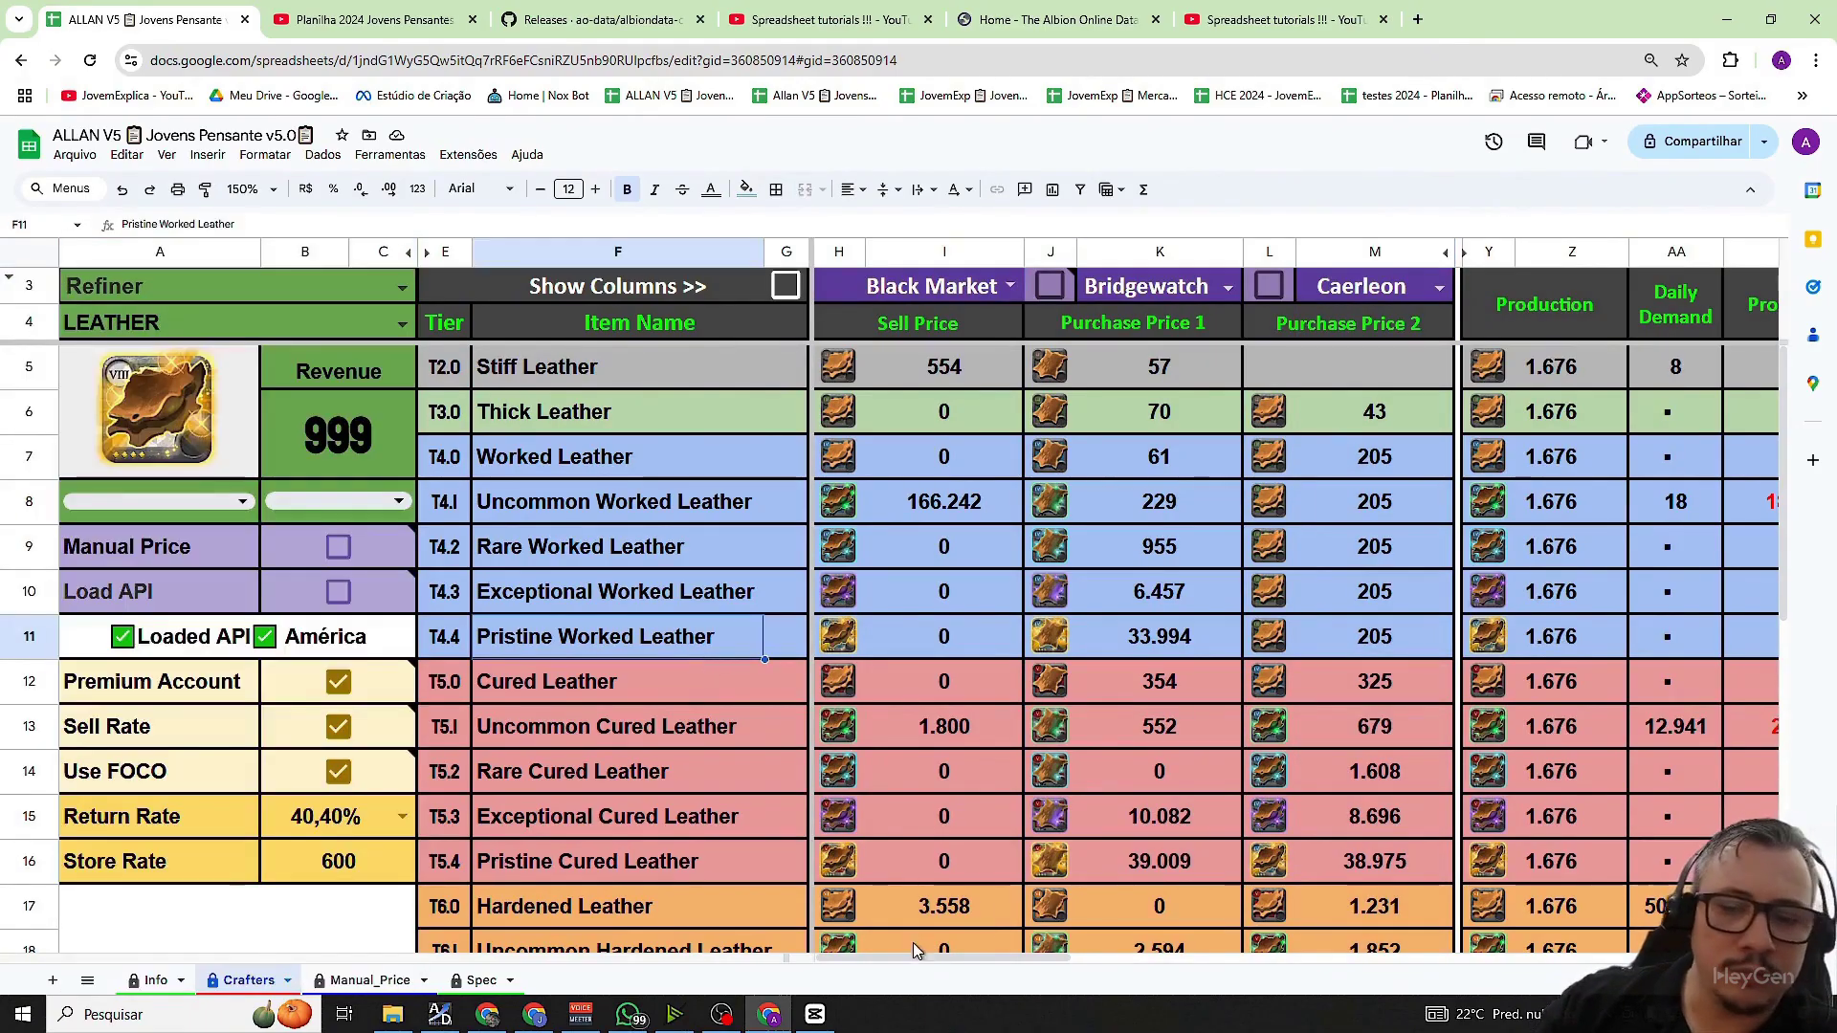
drag(909, 956, 687, 751)
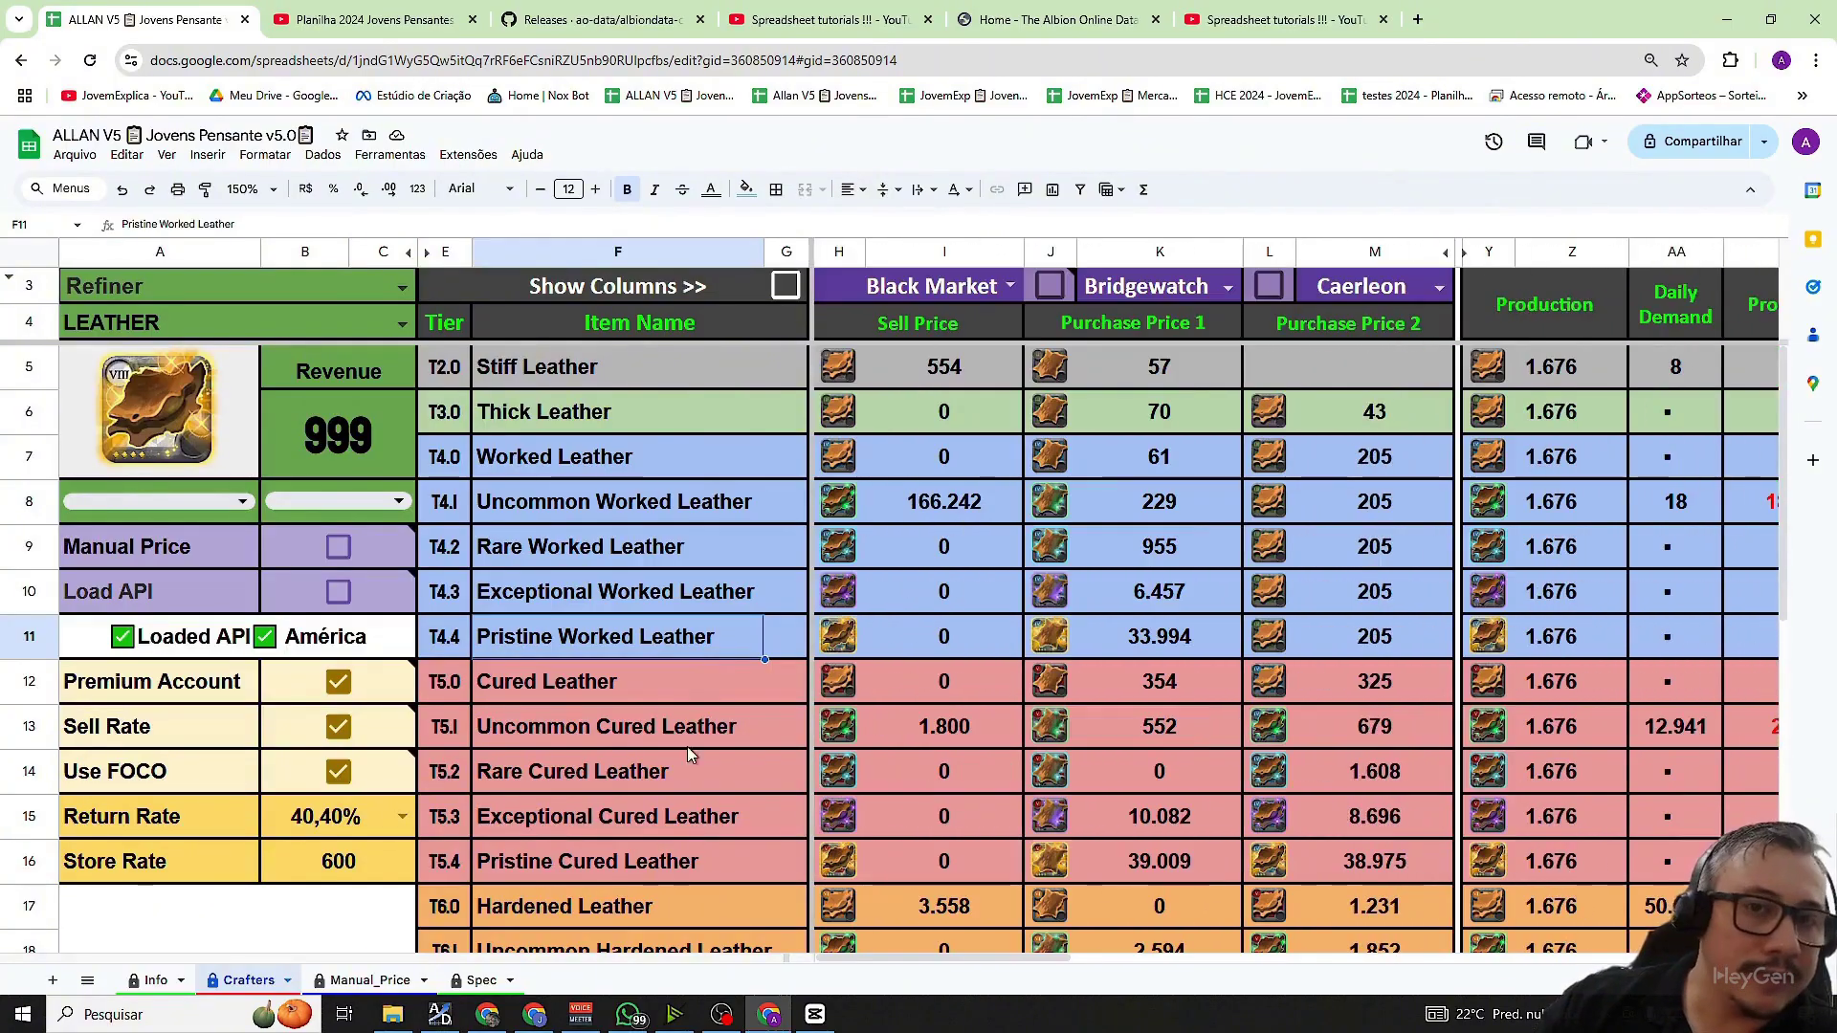